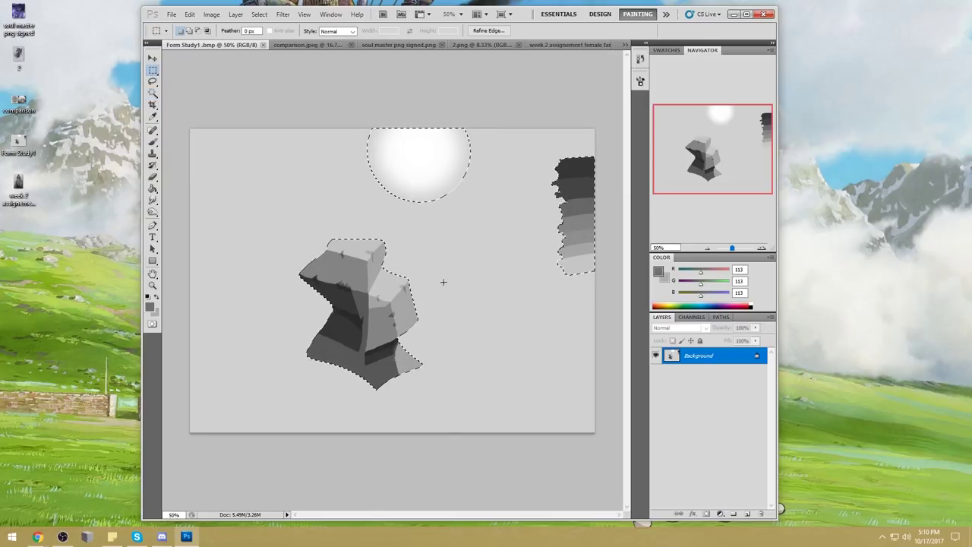
Clear the selection and paint out the white glow at the top of the canvas with background grey at 100% brush opacity.
key(ctrl+d)
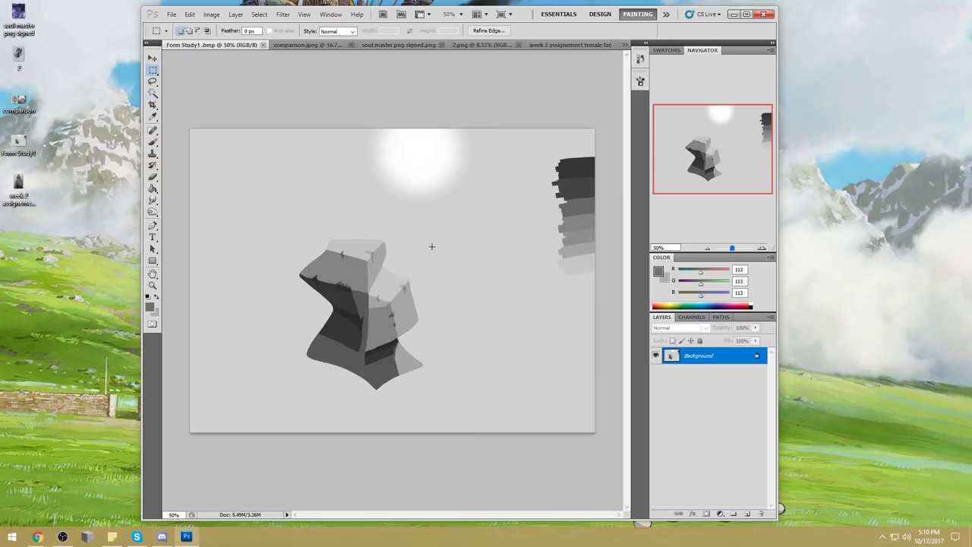
right_click(438, 167)
click(453, 172)
key(b)
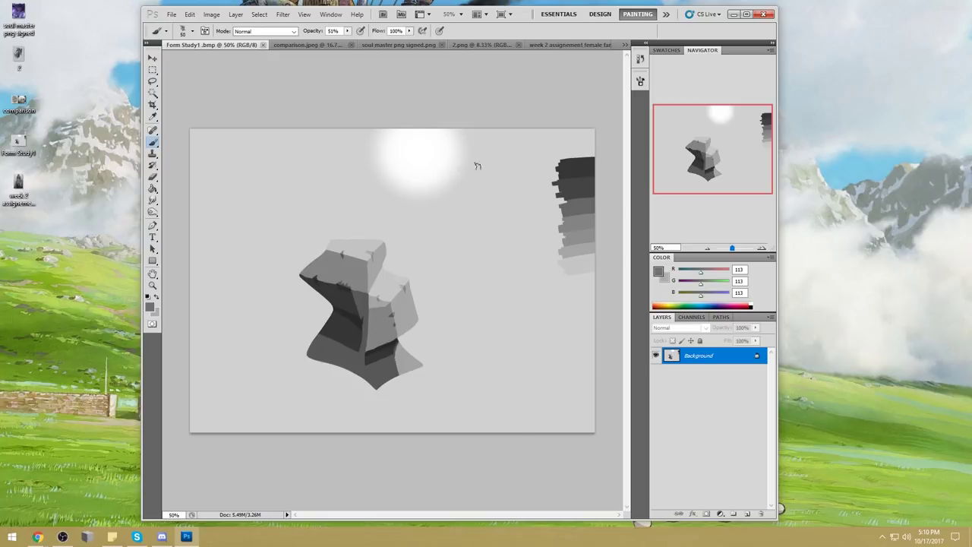
alt+click(509, 170)
key(bracketright)
key(bracketright)
key(bracketright)
key(bracketright)
key(bracketright)
key(bracketright)
mouse_move(420, 200)
mouse_down()
mouse_move(436, 176)
mouse_move(403, 176)
mouse_move(452, 145)
mouse_move(390, 141)
mouse_up()
click(347, 32)
drag(347, 40, 374, 41)
mouse_move(469, 170)
mouse_down()
mouse_move(422, 189)
mouse_move(433, 136)
mouse_move(462, 98)
mouse_move(384, 149)
mouse_up()
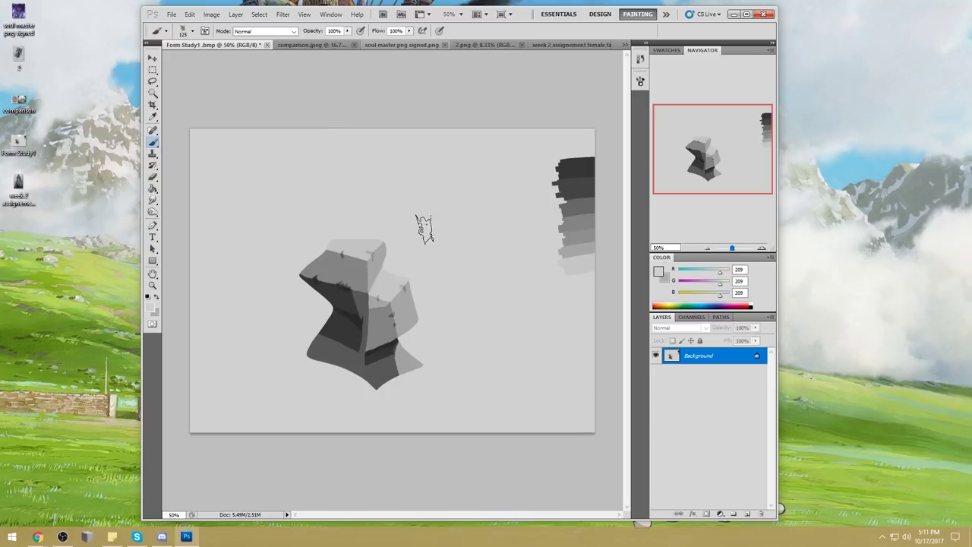
Select the background with the Magic Wand and invert the selection to isolate the rock and the value swatches.
key(w)
click(413, 262)
key(m)
right_click(446, 253)
click(477, 267)
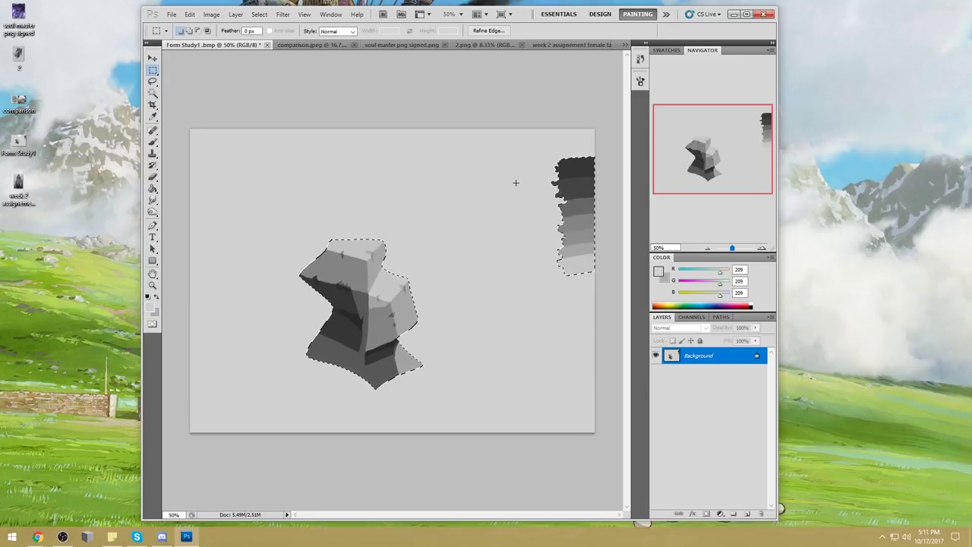
With a smaller brush, extend the upper-left rock face up to a pointed top corner in the mid grey sampled from it, RGB 132.
key(b)
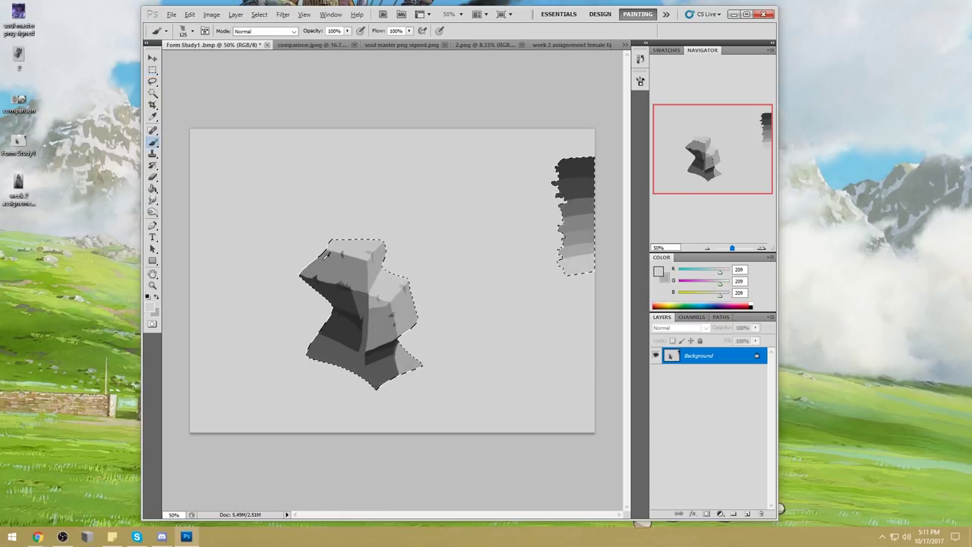
key(ctrl+space)
drag(265, 206, 449, 353)
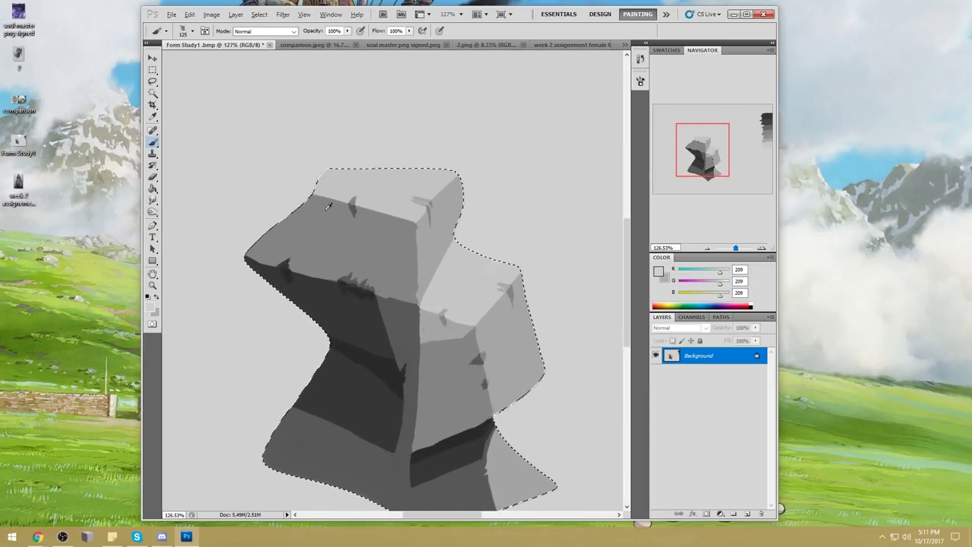
alt+click(333, 162)
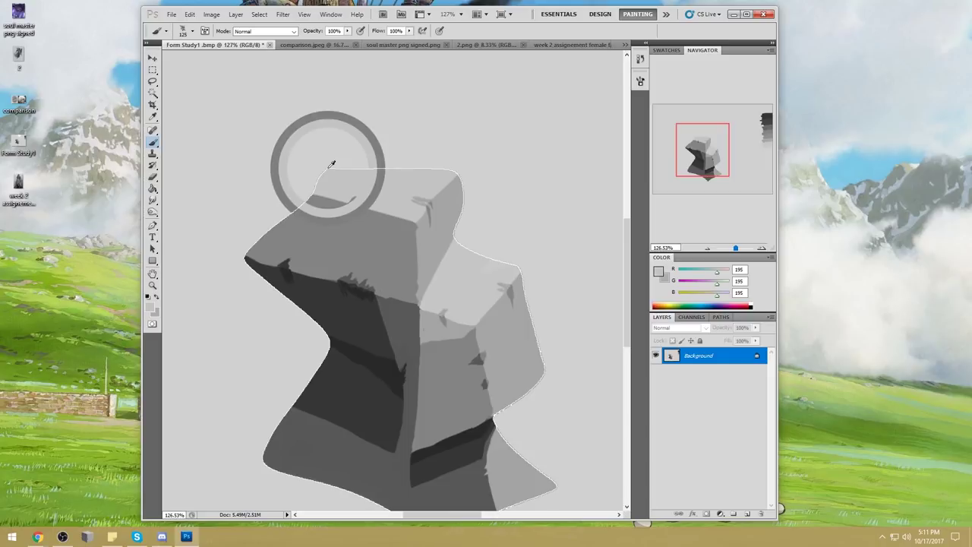
alt+click(328, 207)
key(bracketleft)
key(bracketleft)
key(bracketleft)
key(bracketleft)
key(bracketleft)
key(bracketleft)
key(bracketleft)
key(bracketleft)
key(bracketleft)
key(bracketleft)
key(bracketleft)
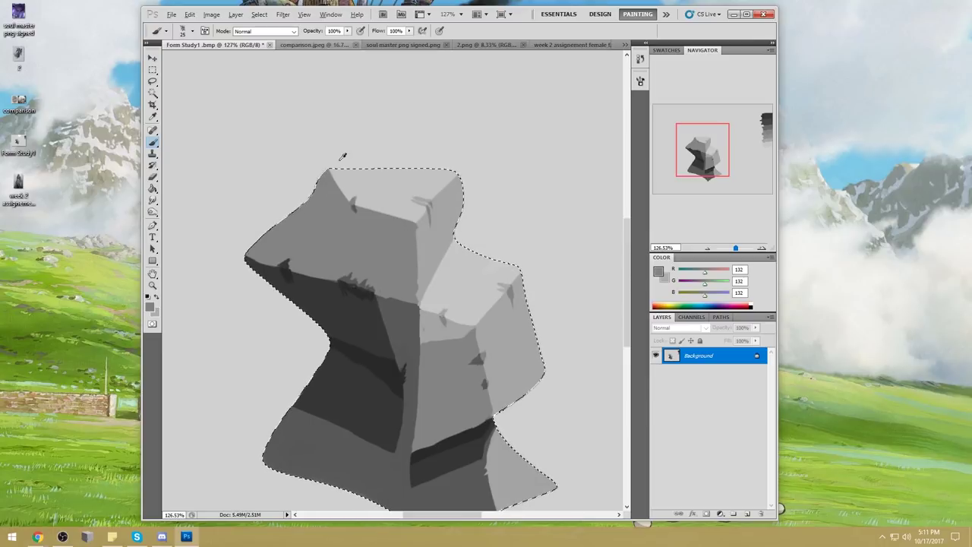
drag(336, 152, 353, 173)
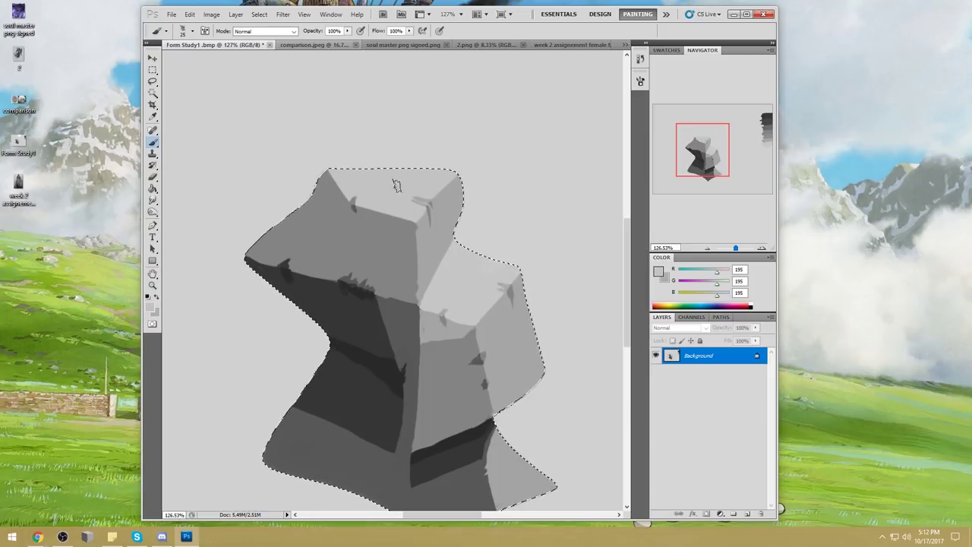
Touch up the rock's top-right corner with sampled greys and soften its edge with a small Smudge brush at 8% strength.
alt+click(455, 175)
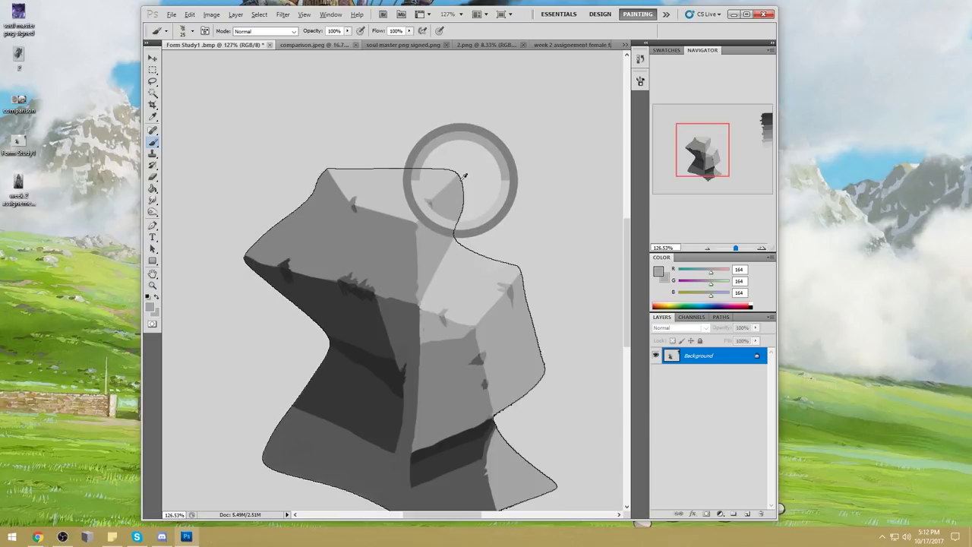
drag(455, 166, 455, 165)
key(ctrl+d)
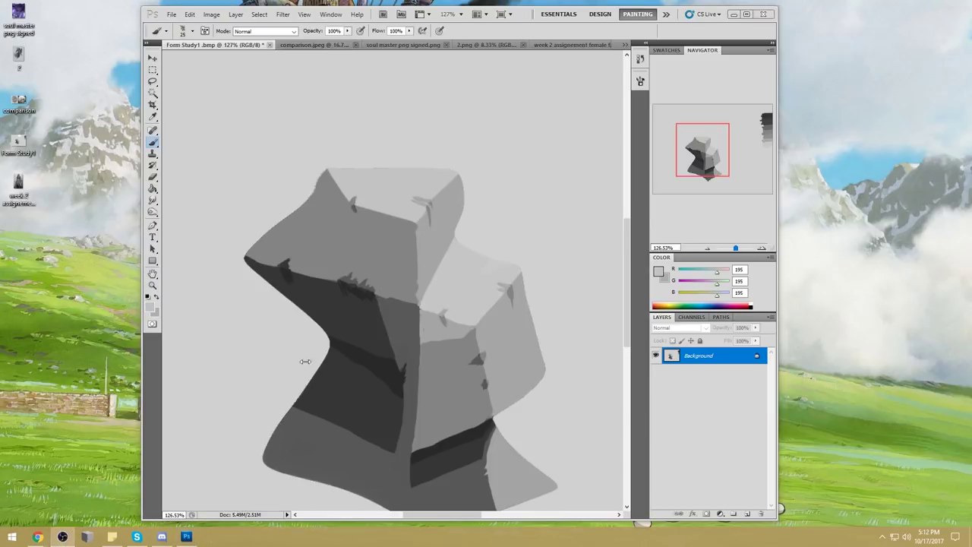
key(ctrl+z)
click(152, 200)
click(190, 222)
key(bracketleft)
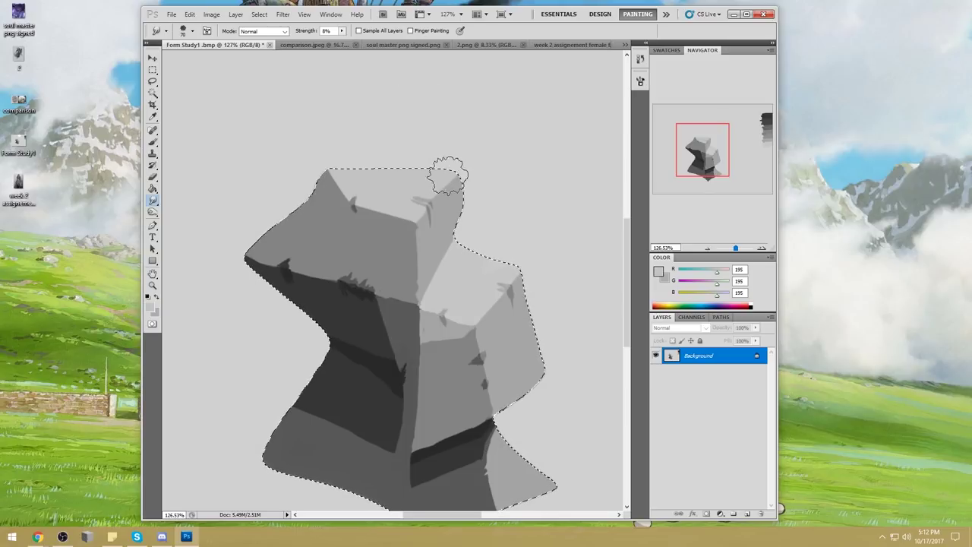
key(bracketleft)
key(bracketleft)
drag(444, 187, 457, 167)
key(b)
click(154, 82)
click(192, 91)
key(ctrl+d)
mouse_move(143, 82)
mouse_down()
mouse_move(195, 100)
mouse_move(197, 80)
mouse_move(186, 90)
mouse_move(203, 88)
mouse_up()
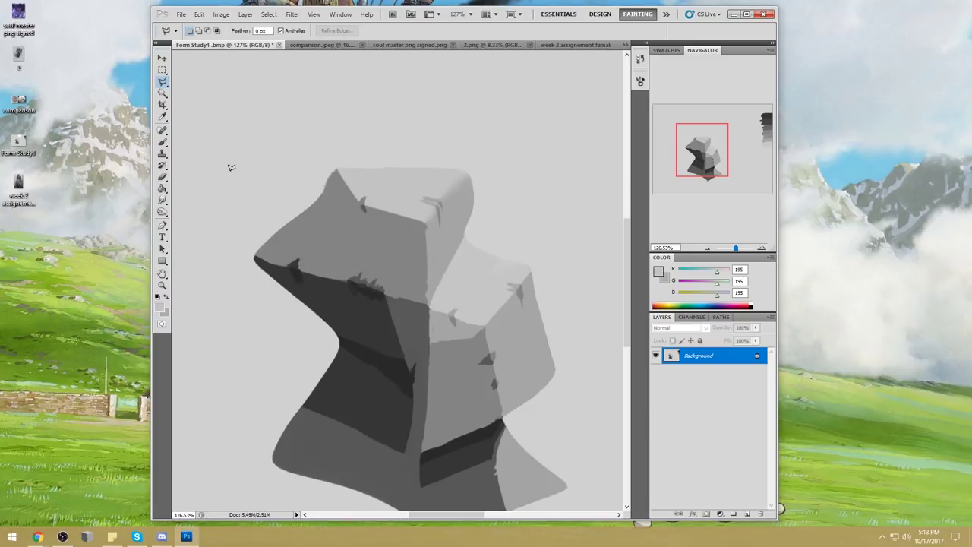
Refine the rock's far-left tip with RGB 132 grey and smudge its edge at 8% strength, with the selection outline hidden.
key(b)
alt+click(268, 253)
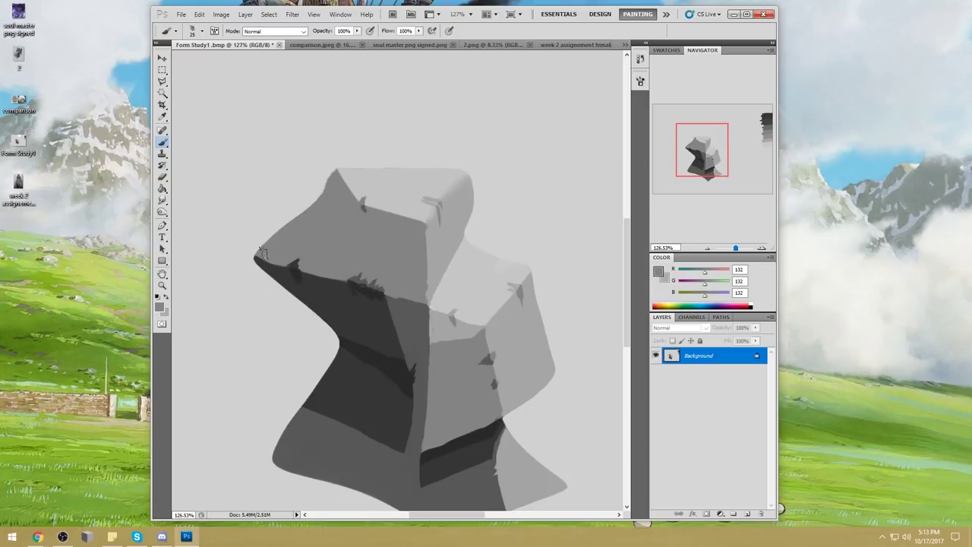
key(ctrl+h)
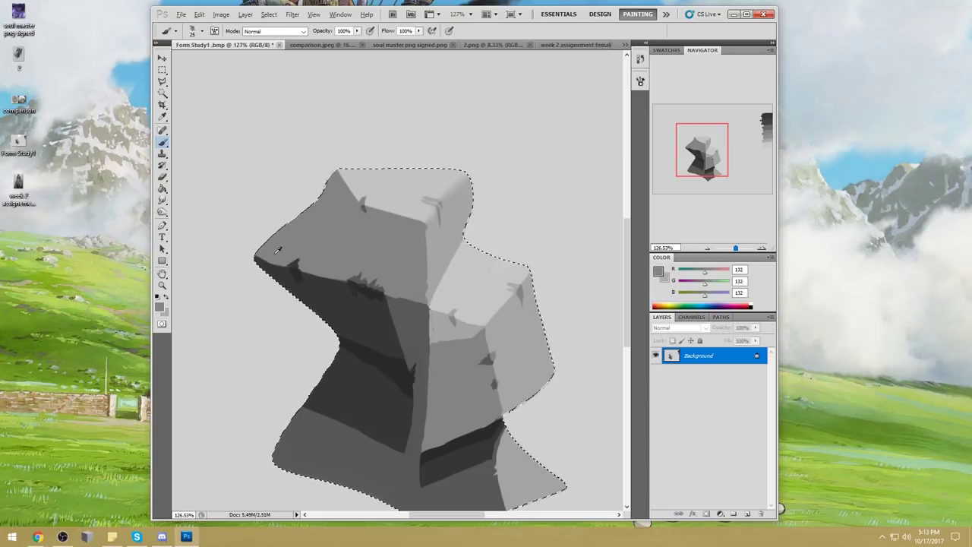
key(ctrl+d)
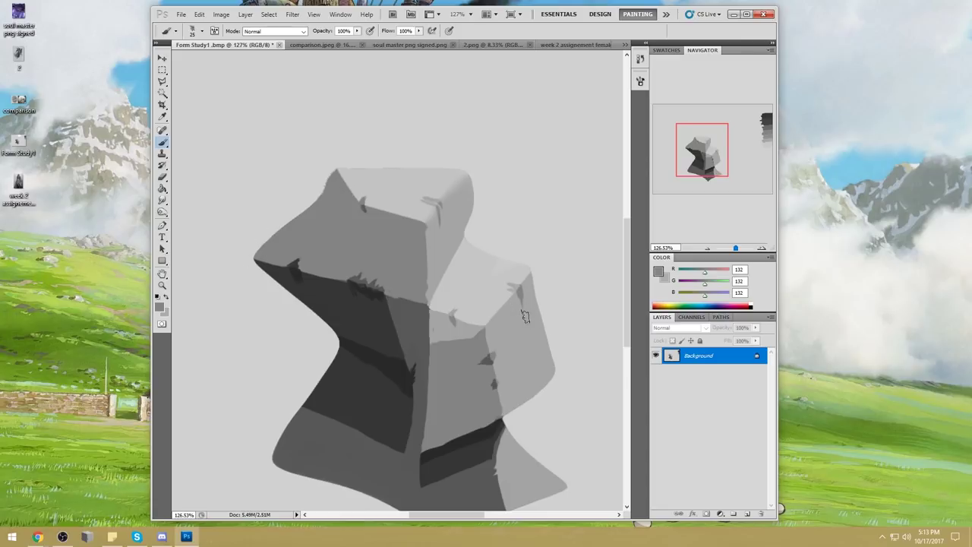
drag(162, 199, 199, 220)
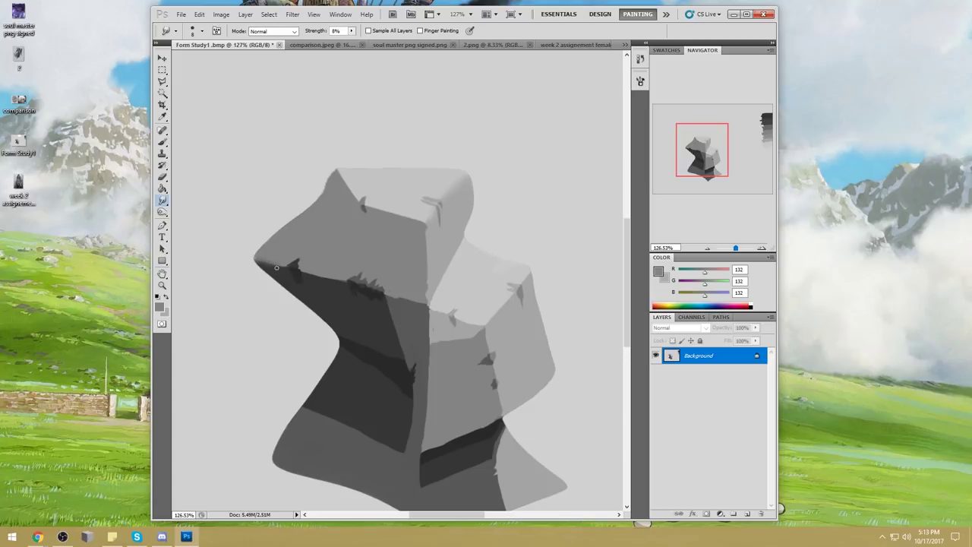
drag(292, 259, 259, 261)
Paint over the tuft marks and central seam using RGB 132 grey, and even out the dark upper-left side with RGB 53.
scroll(417, 275, down, 4)
key(b)
alt+click(380, 247)
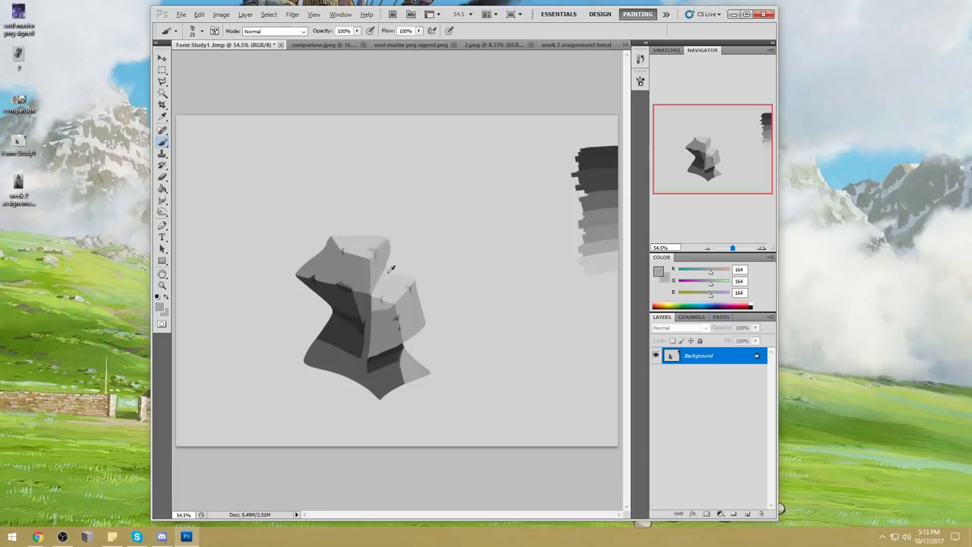
alt+click(365, 287)
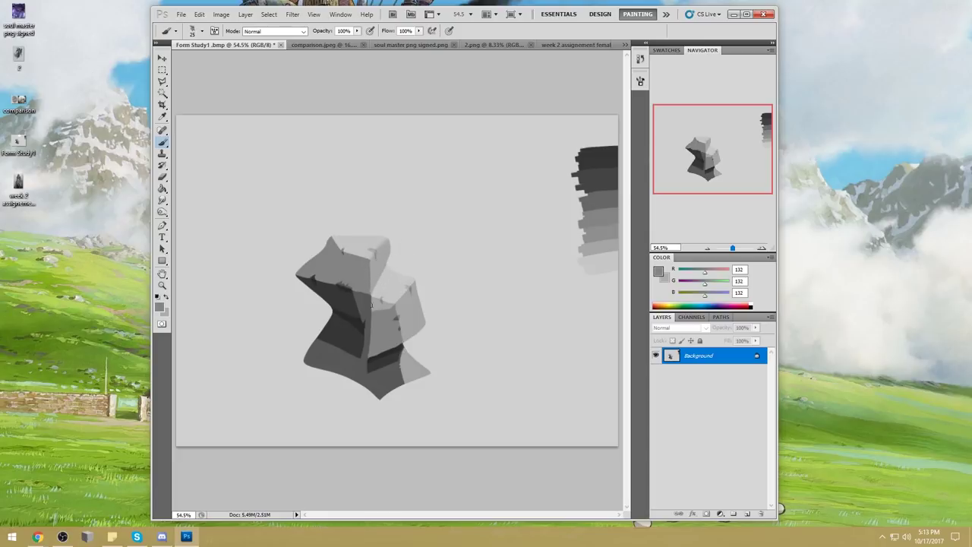
drag(372, 311, 334, 286)
key(bracketright)
alt+click(328, 288)
mouse_move(328, 289)
mouse_down()
mouse_move(357, 288)
mouse_move(328, 293)
mouse_move(355, 302)
mouse_move(348, 331)
mouse_up()
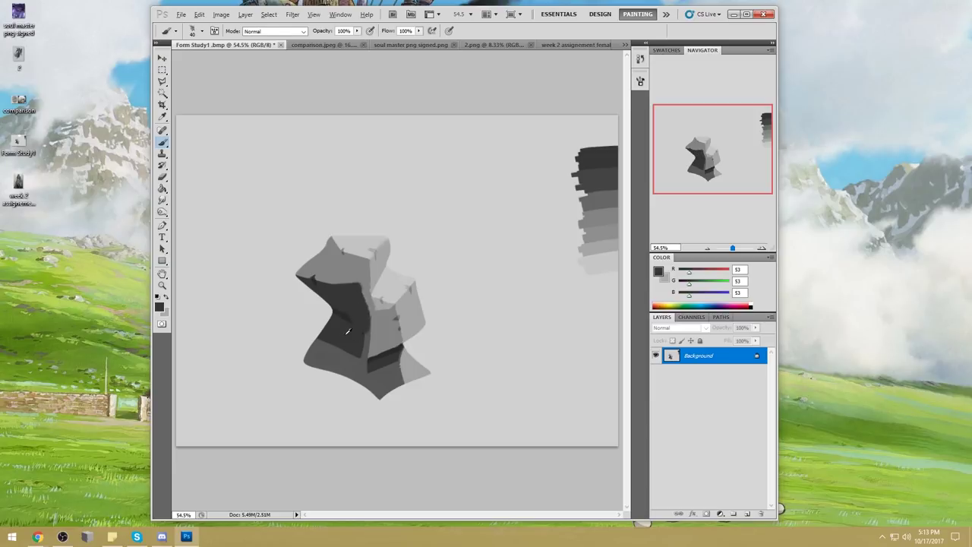
Extend the dark RGB 53 grey down over the rock's lower base and darken the area under the right block with RGB 41.
alt+click(341, 353)
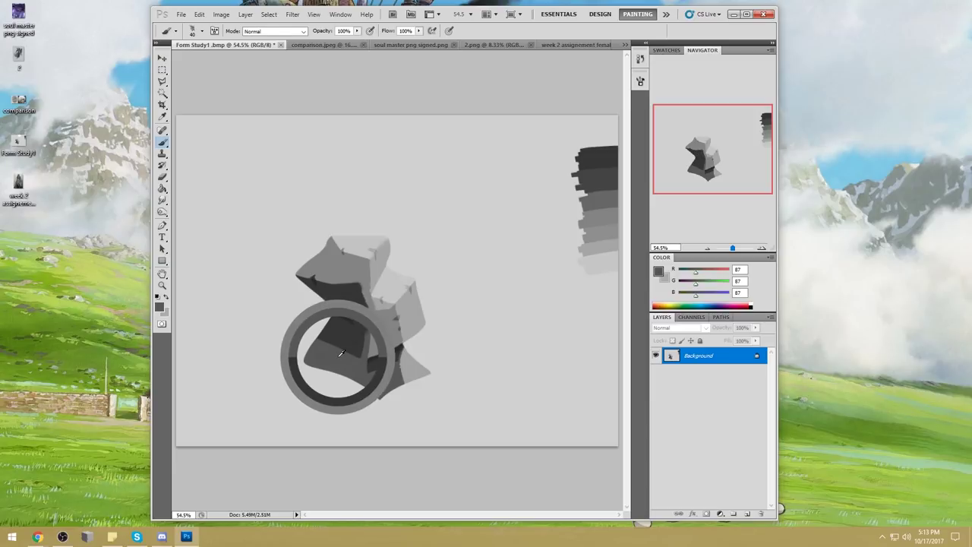
alt+click(346, 347)
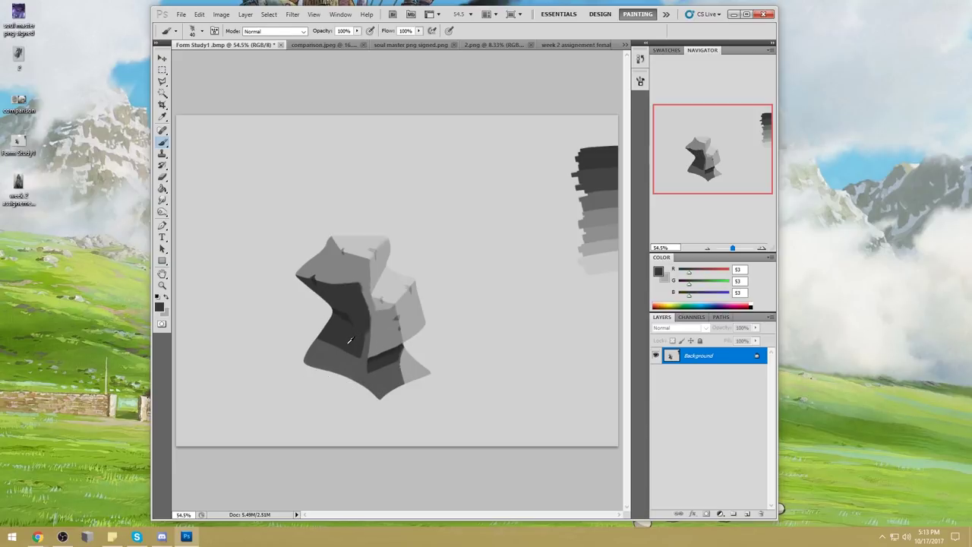
alt+click(348, 342)
mouse_move(340, 343)
mouse_down()
mouse_move(309, 362)
mouse_move(341, 363)
mouse_move(363, 332)
mouse_up()
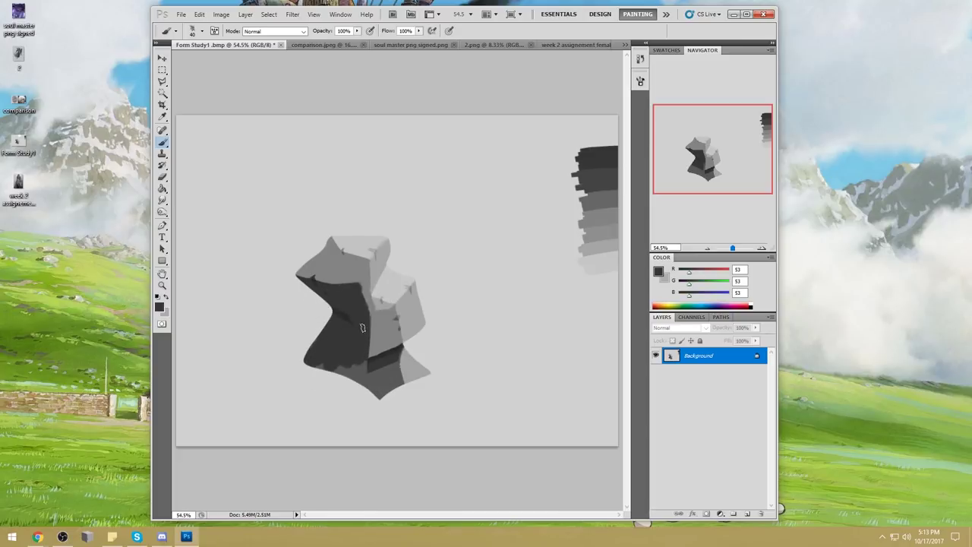
mouse_move(357, 368)
mouse_down()
mouse_move(370, 366)
mouse_move(312, 363)
mouse_move(383, 391)
mouse_move(378, 400)
mouse_move(389, 378)
mouse_move(396, 386)
mouse_up()
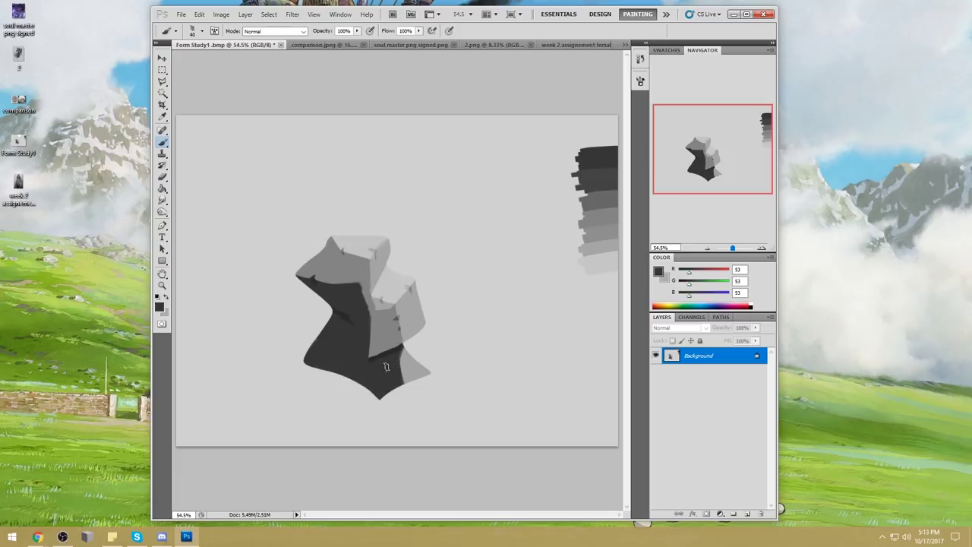
alt+click(391, 355)
mouse_move(391, 357)
mouse_down()
mouse_move(362, 370)
mouse_move(372, 387)
mouse_move(395, 379)
mouse_move(387, 393)
mouse_move(346, 372)
mouse_up()
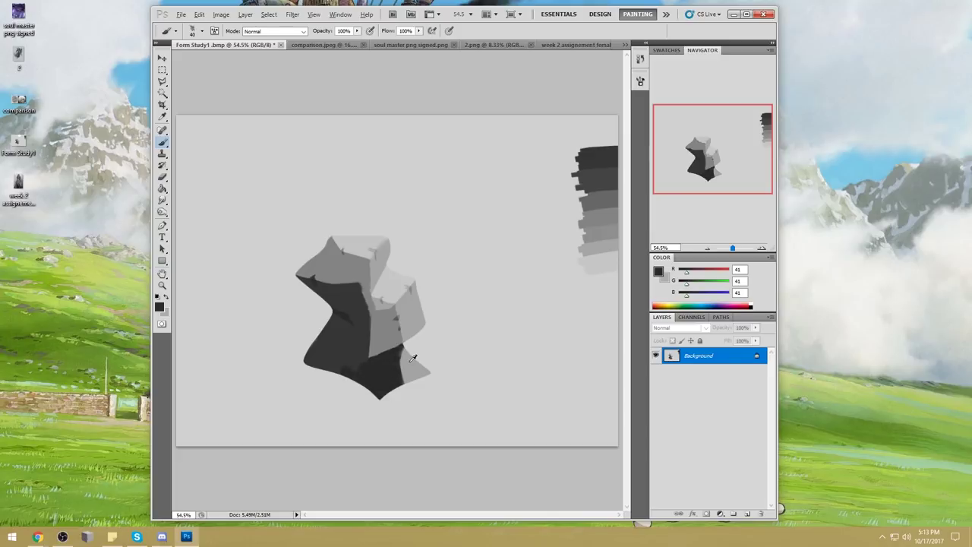
Repaint the lower-right base as one continuous plane in mid grey RGB 132.
alt+click(410, 362)
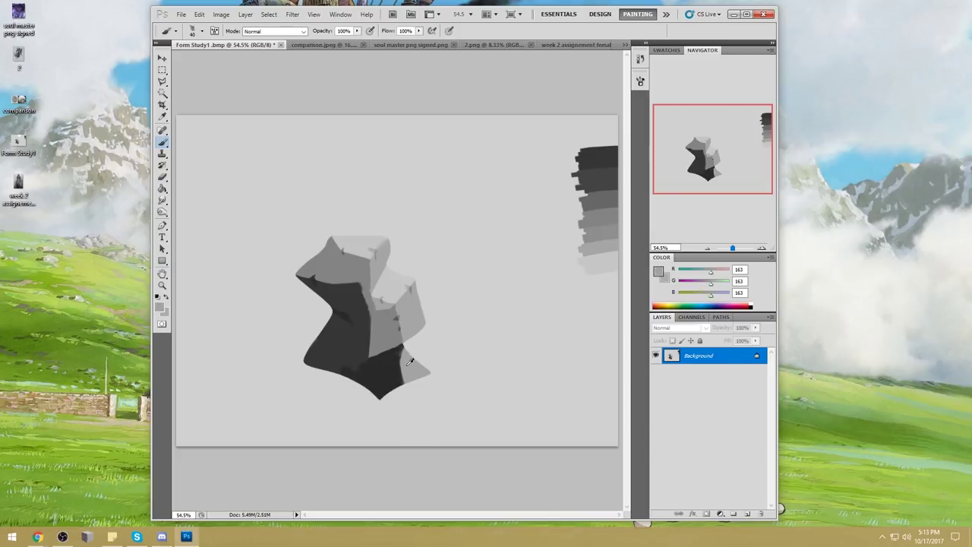
alt+click(381, 337)
mouse_move(378, 351)
mouse_down()
mouse_move(388, 388)
mouse_move(378, 397)
mouse_move(401, 382)
mouse_up()
mouse_move(393, 348)
mouse_down()
mouse_move(404, 378)
mouse_move(408, 369)
mouse_up()
mouse_move(401, 348)
mouse_down()
mouse_move(414, 372)
mouse_move(424, 371)
mouse_up()
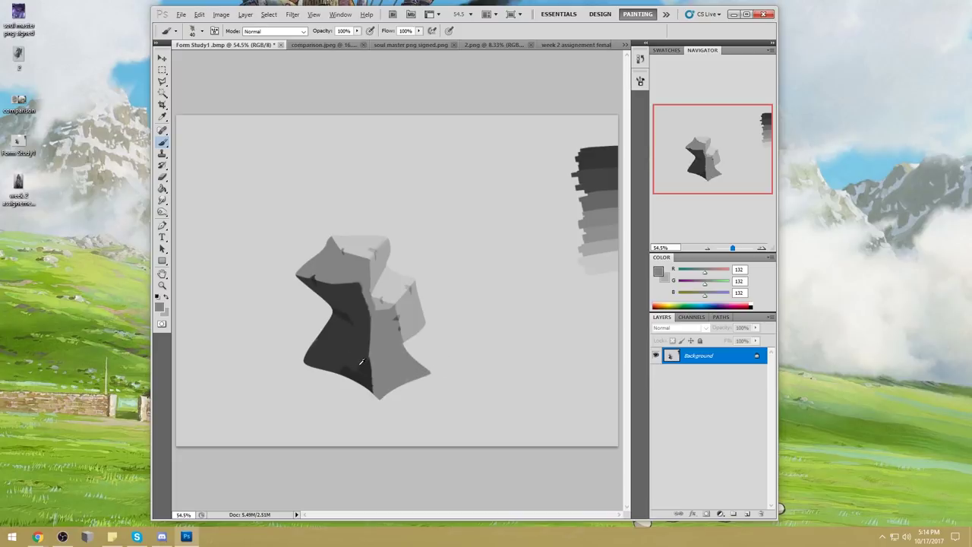
Even out the dark left face in RGB 53 and sharpen its central edge down to the bottom tip.
alt+click(363, 362)
drag(364, 363, 360, 347)
alt+click(378, 383)
alt+click(339, 304)
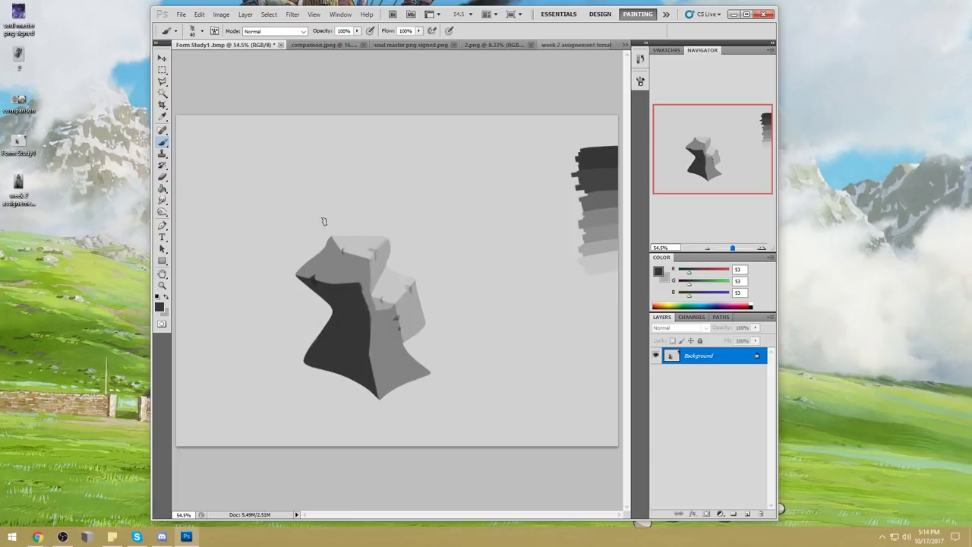
Paint a lighter sloping ledge in RGB 175 grey across the upper block's left face, leaving a darker band beneath the top plane.
alt+click(366, 243)
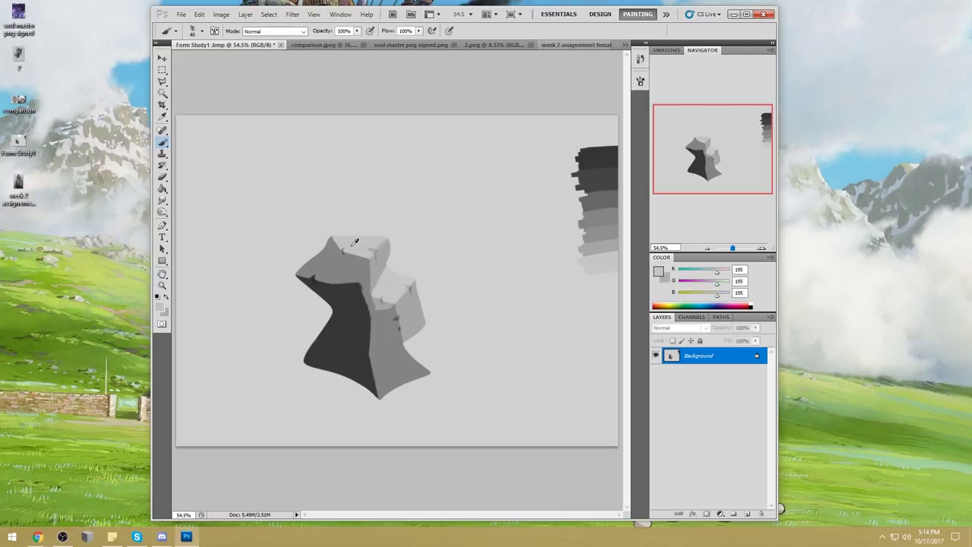
alt+click(327, 248)
alt+click(354, 238)
mouse_move(312, 266)
mouse_down()
mouse_move(302, 270)
mouse_move(320, 267)
mouse_move(310, 274)
mouse_move(324, 276)
mouse_move(321, 257)
mouse_move(333, 267)
mouse_move(323, 253)
mouse_up()
key(ctrl+z)
alt+click(316, 273)
mouse_move(331, 263)
mouse_down()
mouse_move(342, 275)
mouse_move(334, 280)
mouse_move(352, 278)
mouse_move(330, 265)
mouse_up()
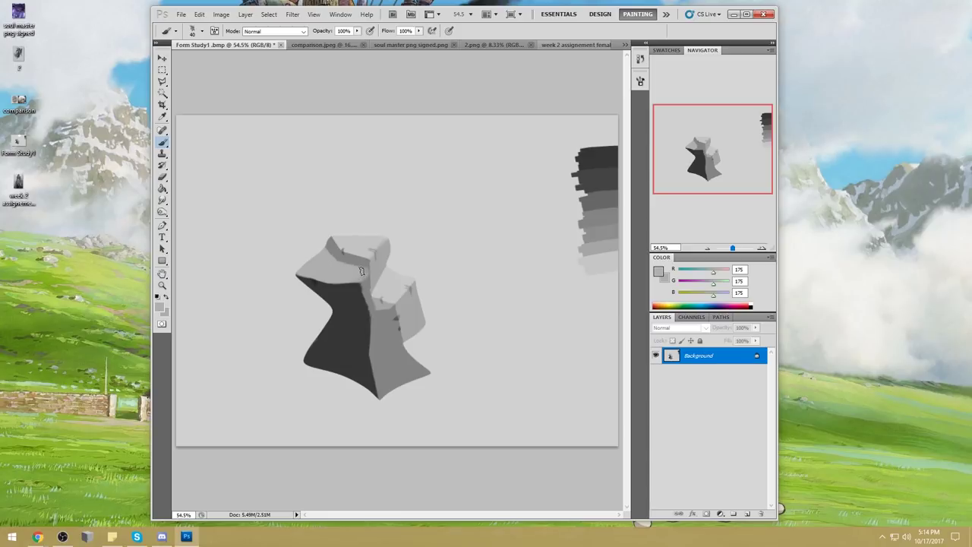
Clean up the ledge's front corner where it meets the central edge, using greys sampled from the rock.
alt+click(368, 286)
drag(369, 284, 364, 269)
alt+click(360, 275)
alt+click(368, 284)
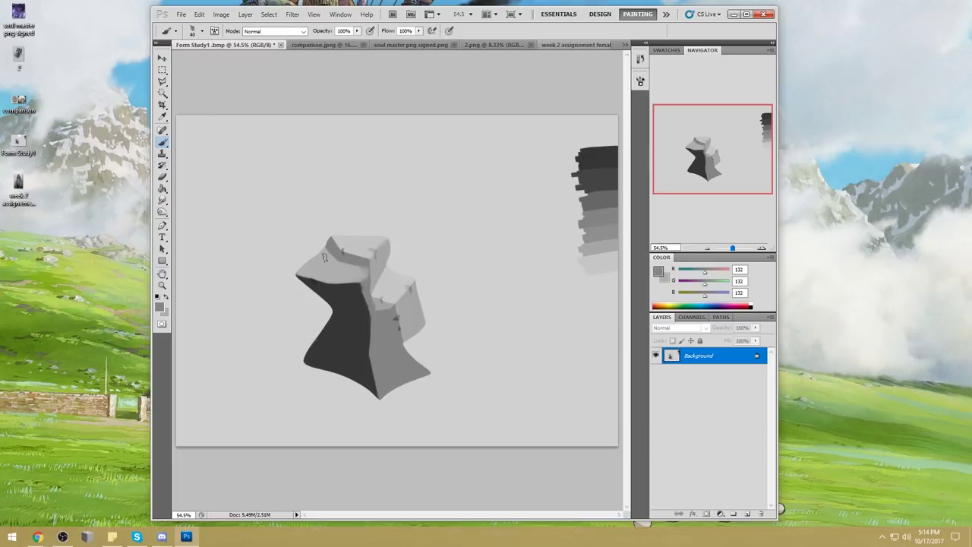
Blend the dark face softly into the right block's light top plane below the ledge, using sampled greys.
alt+click(355, 294)
mouse_move(357, 293)
mouse_down()
mouse_move(375, 267)
mouse_move(349, 299)
mouse_move(366, 292)
mouse_move(381, 266)
mouse_move(350, 297)
mouse_move(389, 286)
mouse_move(357, 306)
mouse_up()
alt+click(380, 266)
alt+click(386, 284)
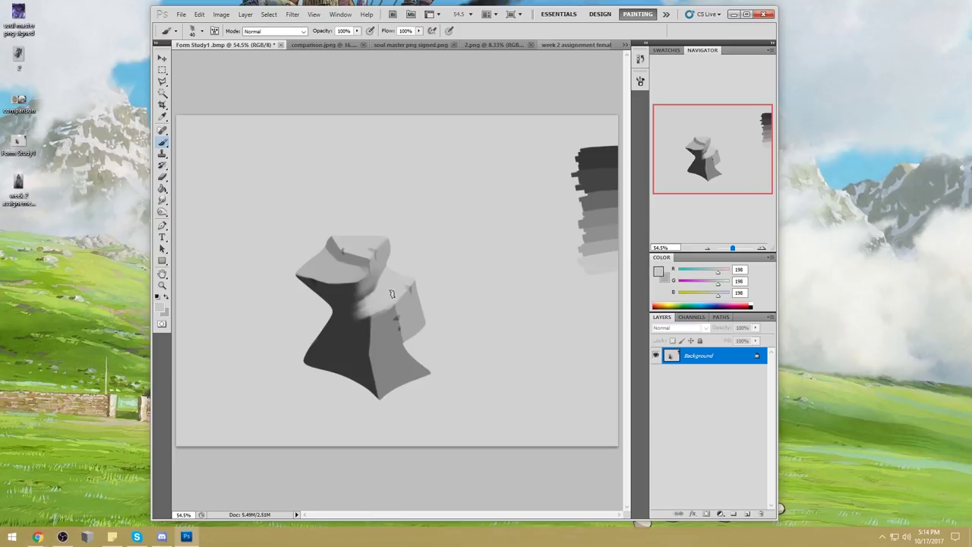
Extend the right block's side plane across the rock's front with light grey strokes reaching into the dark face.
alt+click(406, 317)
mouse_move(400, 331)
mouse_down()
mouse_move(370, 353)
mouse_move(396, 322)
mouse_move(348, 334)
mouse_up()
alt+click(407, 314)
alt+click(410, 317)
Darken the base beneath the right block with shadow grey and define the block's lower edge.
alt+click(389, 357)
mouse_move(412, 341)
mouse_down()
mouse_move(369, 364)
mouse_move(381, 369)
mouse_move(378, 387)
mouse_move(414, 372)
mouse_move(391, 387)
mouse_up()
alt+click(396, 373)
alt+click(403, 347)
alt+click(396, 374)
mouse_move(408, 352)
mouse_down()
mouse_move(379, 365)
mouse_move(385, 359)
mouse_up()
alt+click(397, 359)
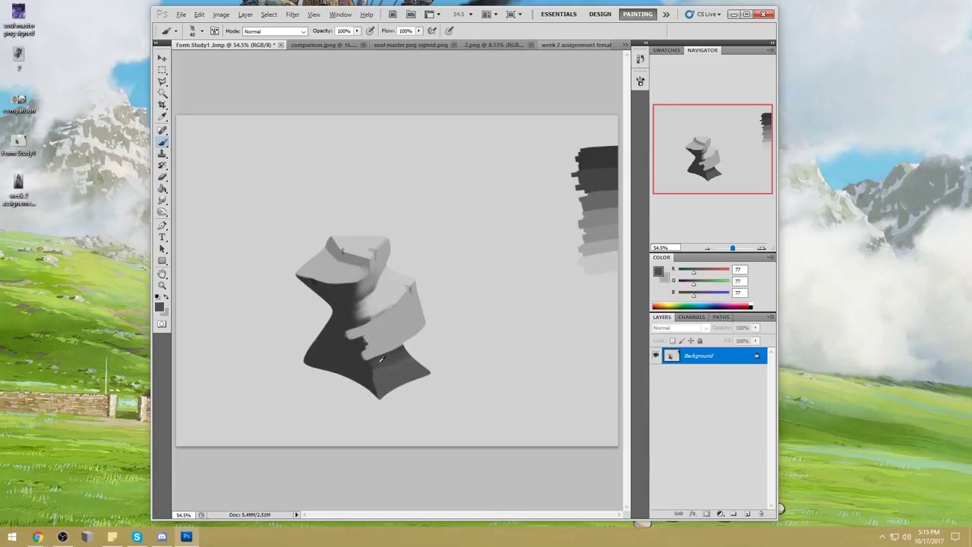
Lighten the lower part of the right base with RGB 124 grey and clean up the adjoining dark face with RGB 53.
alt+click(375, 340)
mouse_move(411, 363)
mouse_down()
mouse_move(382, 379)
mouse_move(397, 384)
mouse_up()
alt+click(387, 381)
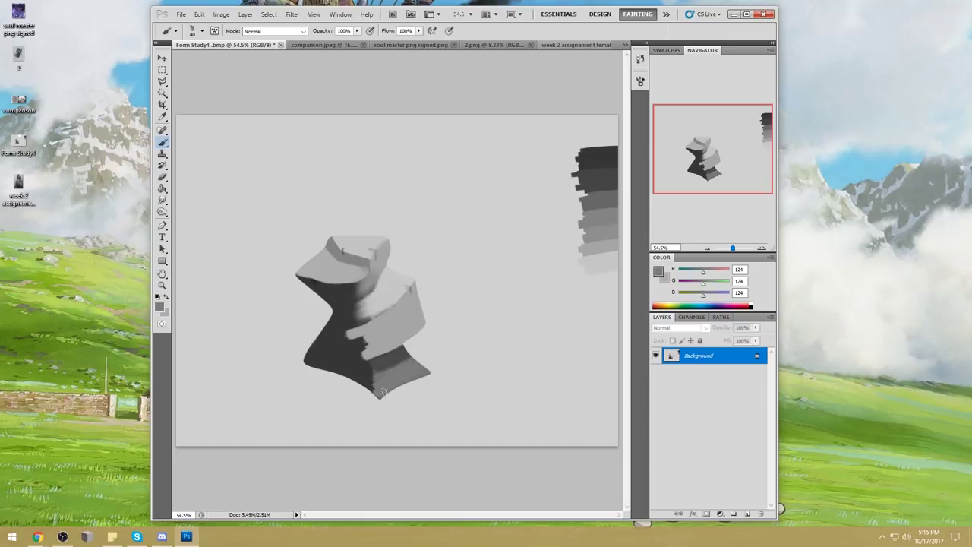
drag(368, 381, 415, 362)
alt+click(358, 370)
mouse_move(359, 371)
mouse_down()
mouse_move(372, 392)
mouse_move(363, 375)
mouse_up()
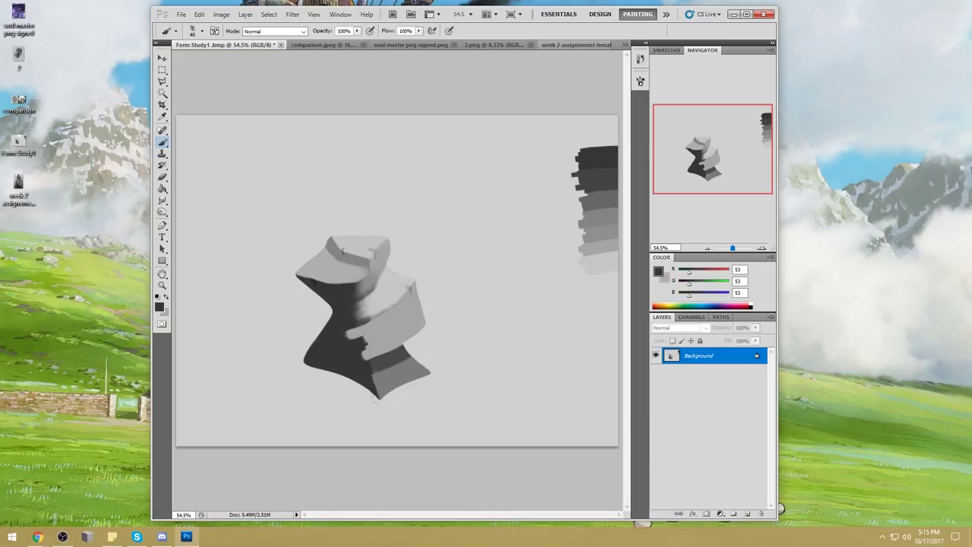
Sample the right base's RGB 124 grey and the dark face's RGB 53 grey, and switch to a soft round brush.
alt+click(395, 377)
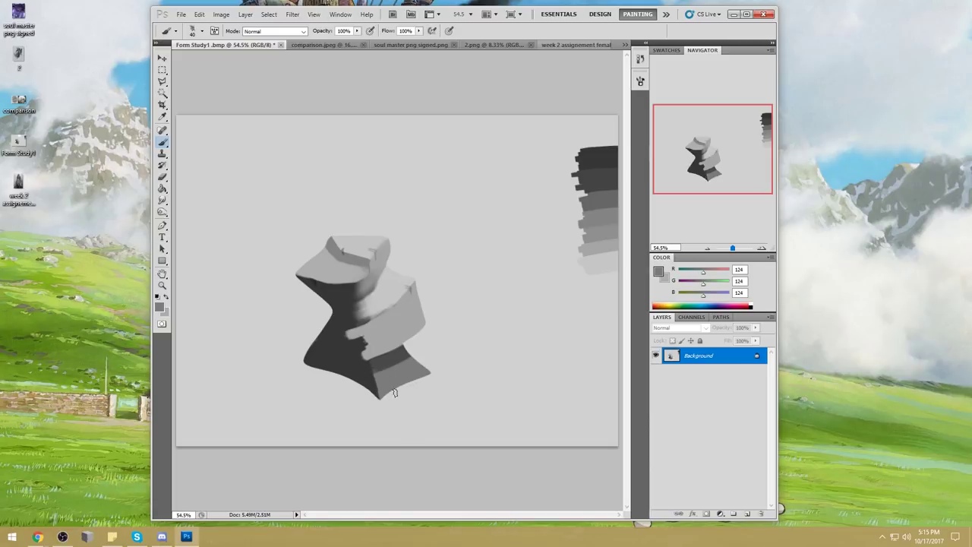
alt+click(354, 355)
key(bracketright)
key(bracketright)
key(bracketright)
key(bracketright)
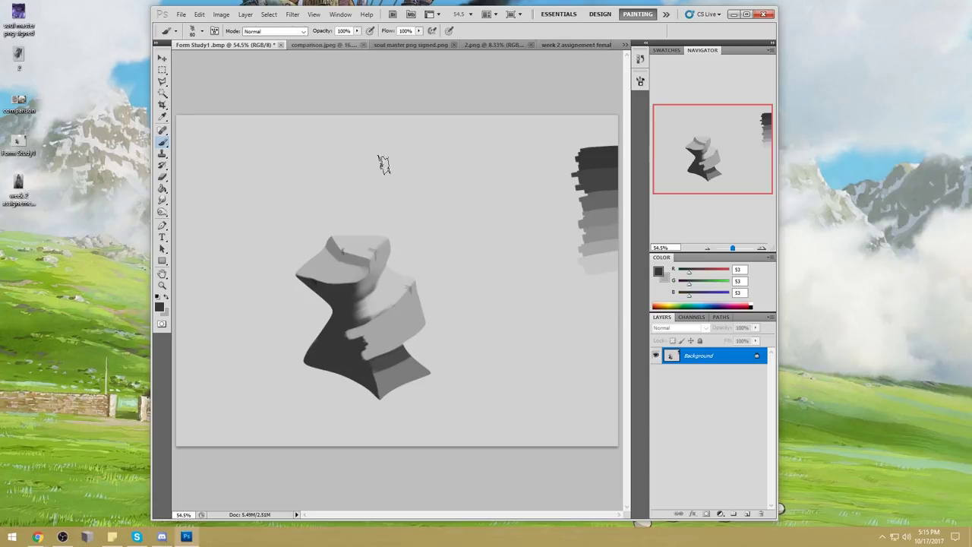
right_click(401, 267)
click(534, 303)
click(525, 63)
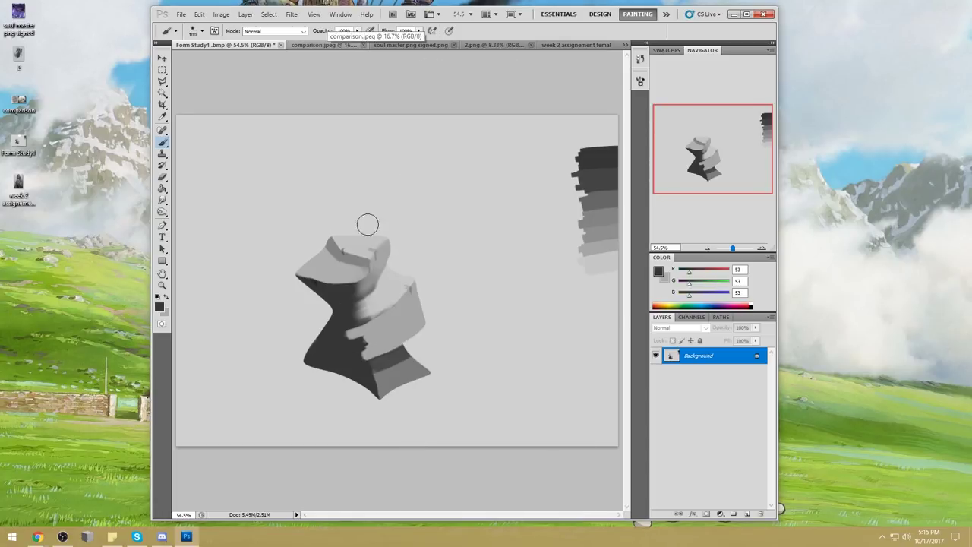
Lighten the rock's dark front face with a 700 px soft brush in Lighten mode at 52% opacity, using RGB 143 grey.
key(bracketright)
key(bracketright)
key(bracketright)
key(bracketright)
key(bracketright)
key(bracketright)
key(bracketright)
key(bracketright)
key(bracketright)
key(bracketright)
click(357, 31)
click(331, 43)
alt+click(363, 287)
click(265, 33)
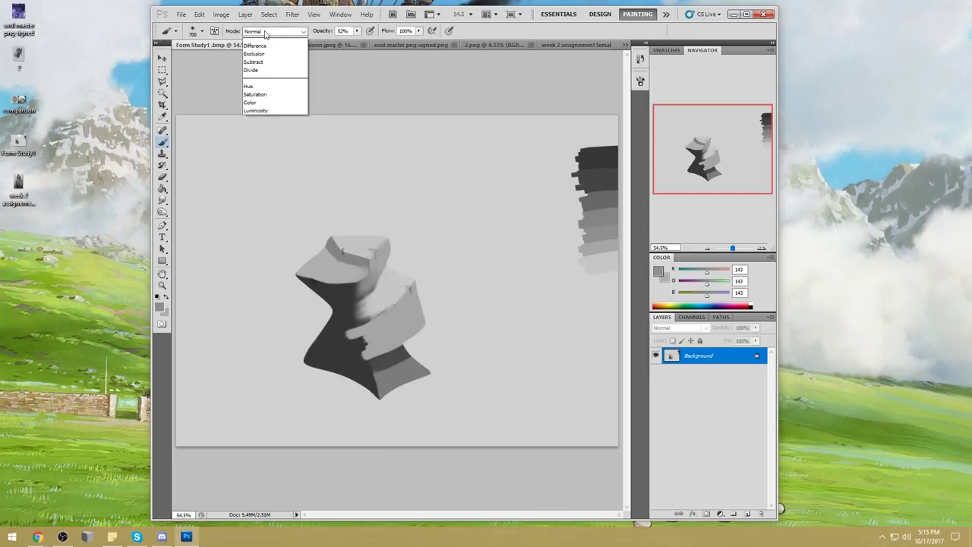
click(269, 131)
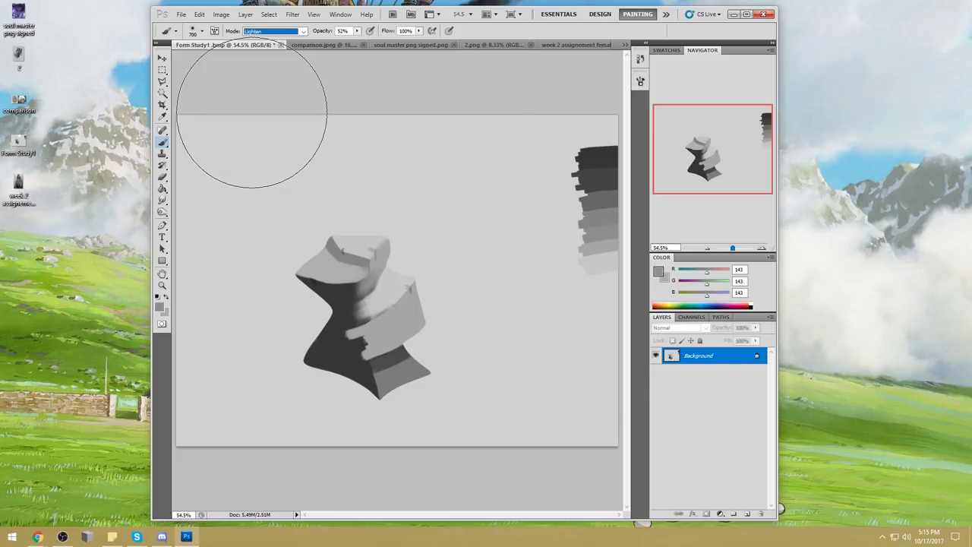
mouse_move(271, 282)
mouse_down()
mouse_move(378, 296)
mouse_move(344, 310)
mouse_move(335, 334)
mouse_move(302, 279)
mouse_move(349, 310)
mouse_move(348, 301)
mouse_move(388, 389)
mouse_move(293, 333)
mouse_move(363, 387)
mouse_move(413, 357)
mouse_move(359, 394)
mouse_up()
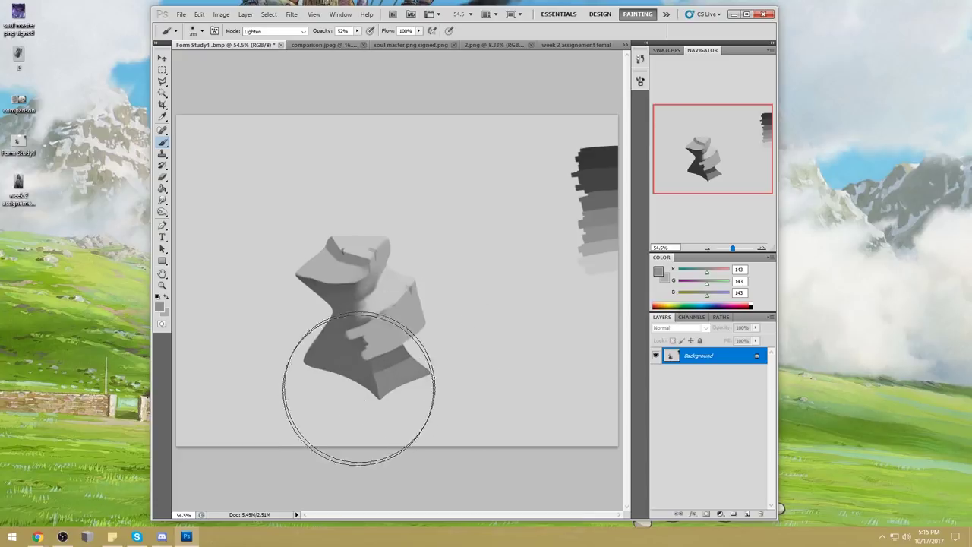
mouse_move(346, 382)
mouse_down()
mouse_move(308, 341)
mouse_move(358, 227)
mouse_move(337, 304)
mouse_up()
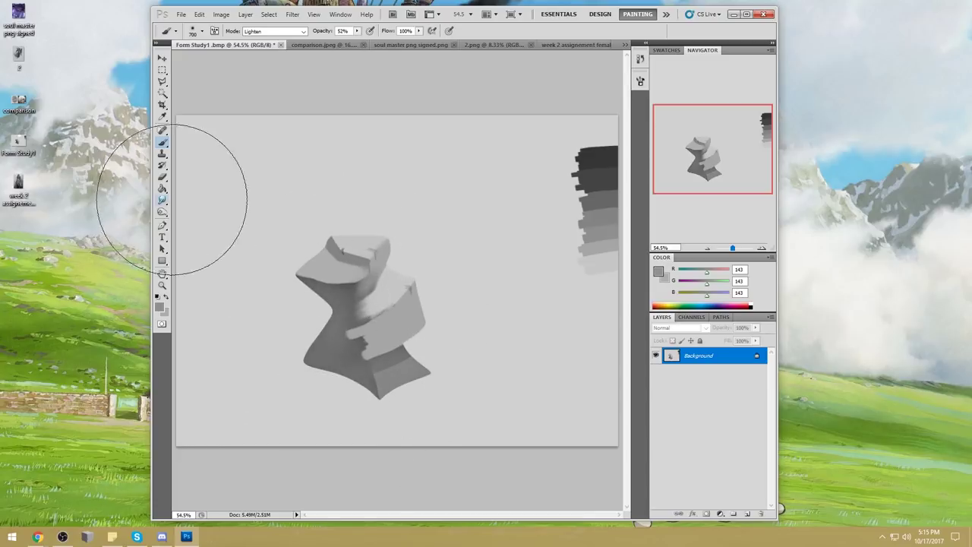
Smudge the front face into the ledge and right block planes at 8% strength.
drag(161, 200, 204, 220)
drag(348, 323, 367, 315)
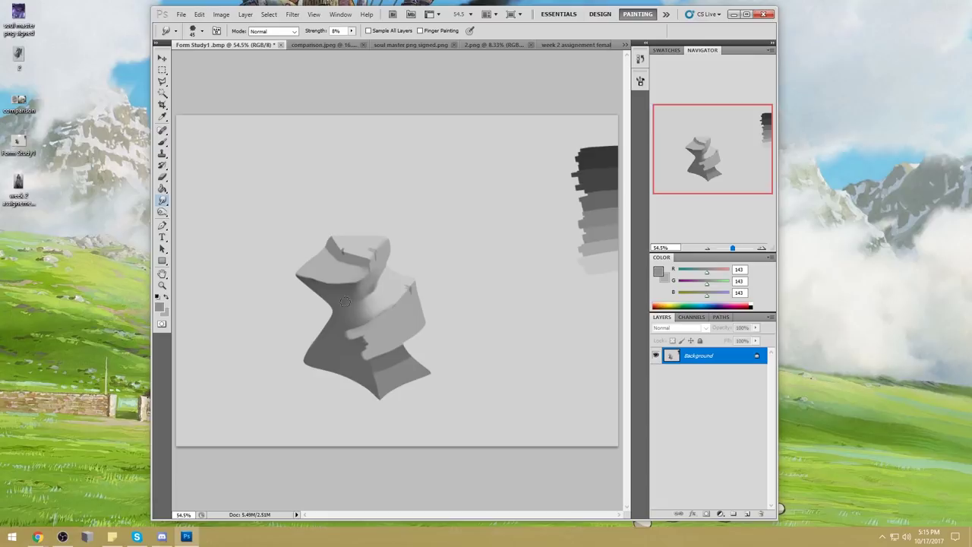
mouse_move(371, 282)
mouse_down()
mouse_move(351, 300)
mouse_move(366, 307)
mouse_move(351, 331)
mouse_move(377, 329)
mouse_move(357, 340)
mouse_move(355, 357)
mouse_move(369, 355)
mouse_move(367, 343)
mouse_move(338, 340)
mouse_move(359, 349)
mouse_up()
Darken the right block's side plane with the textured 80 px brush in Normal mode, using RGB 99 grey, and smudge it.
key(b)
right_click(408, 293)
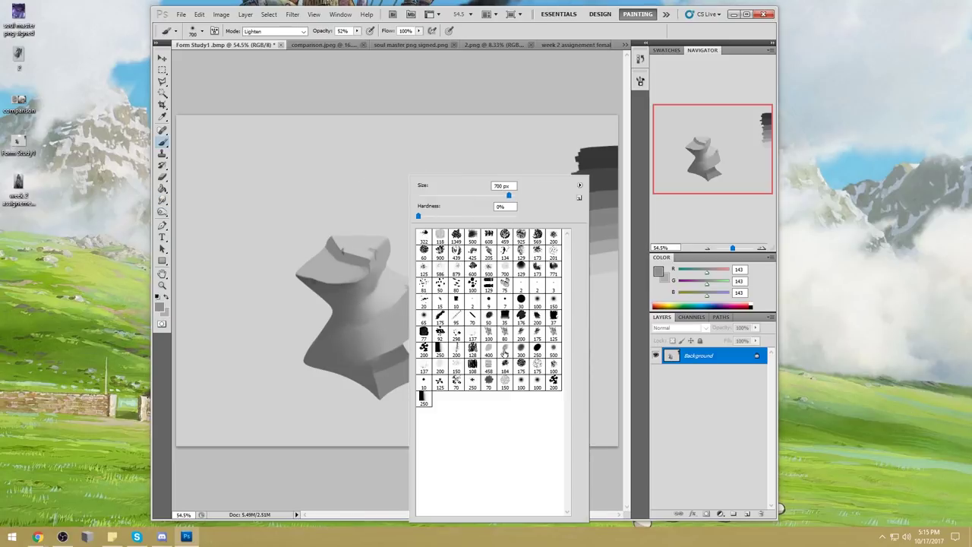
click(506, 334)
click(486, 90)
alt+click(330, 337)
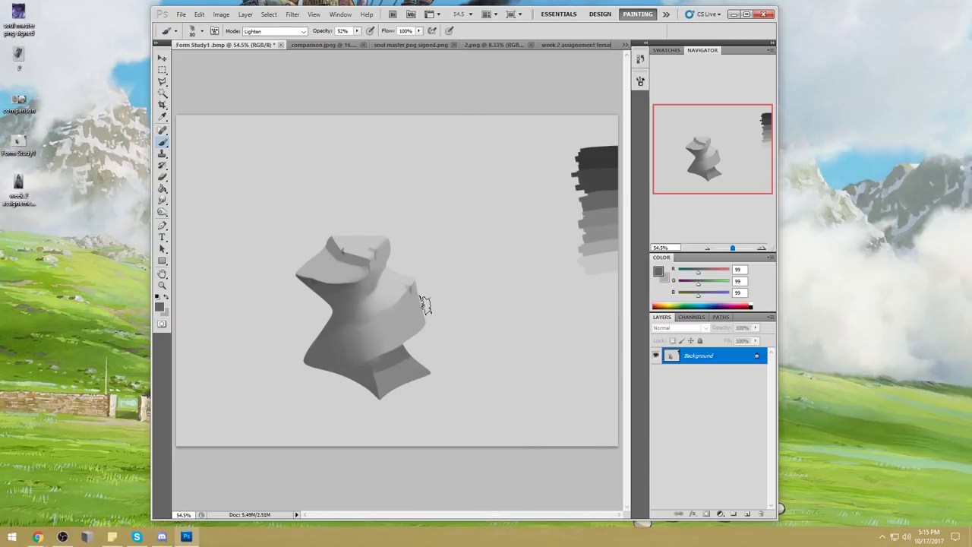
click(292, 33)
click(292, 40)
mouse_move(419, 296)
mouse_down()
mouse_move(364, 338)
mouse_move(424, 287)
mouse_move(366, 331)
mouse_move(423, 313)
mouse_move(398, 328)
mouse_move(425, 304)
mouse_move(414, 318)
mouse_move(422, 289)
mouse_move(397, 334)
mouse_up()
click(162, 200)
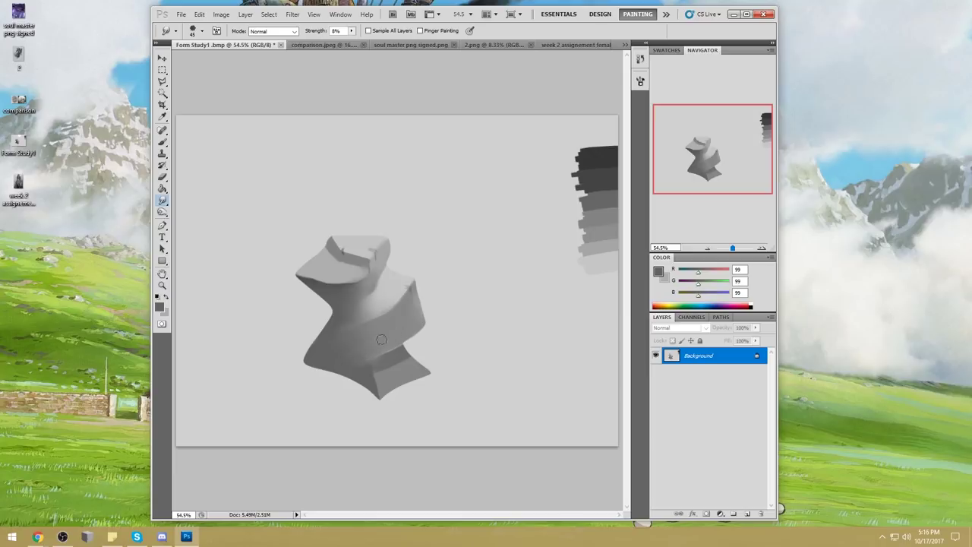
Step back through the latest smudges and restore the right block's darker side-plane stroke from the history.
key(ctrl+z)
key(ctrl+alt+z)
key(ctrl+alt+z)
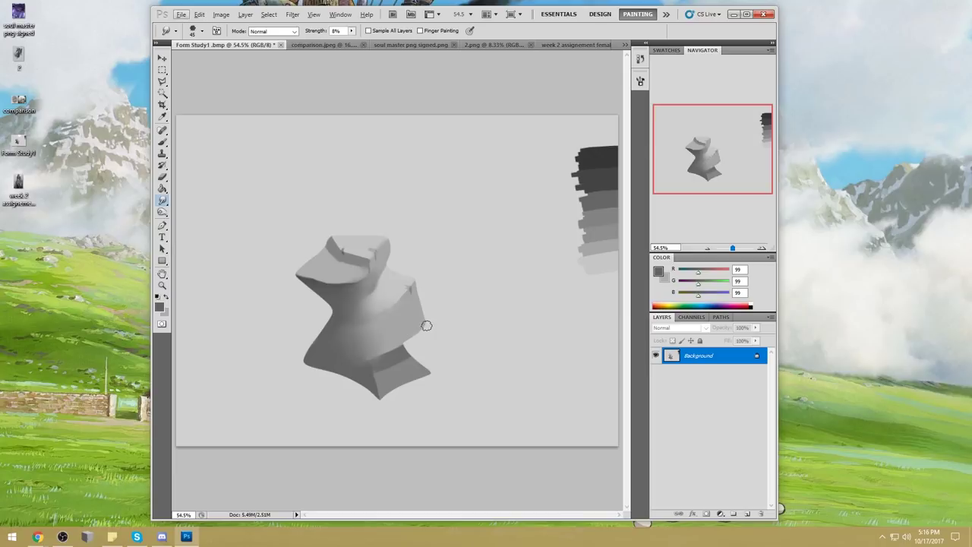
click(640, 58)
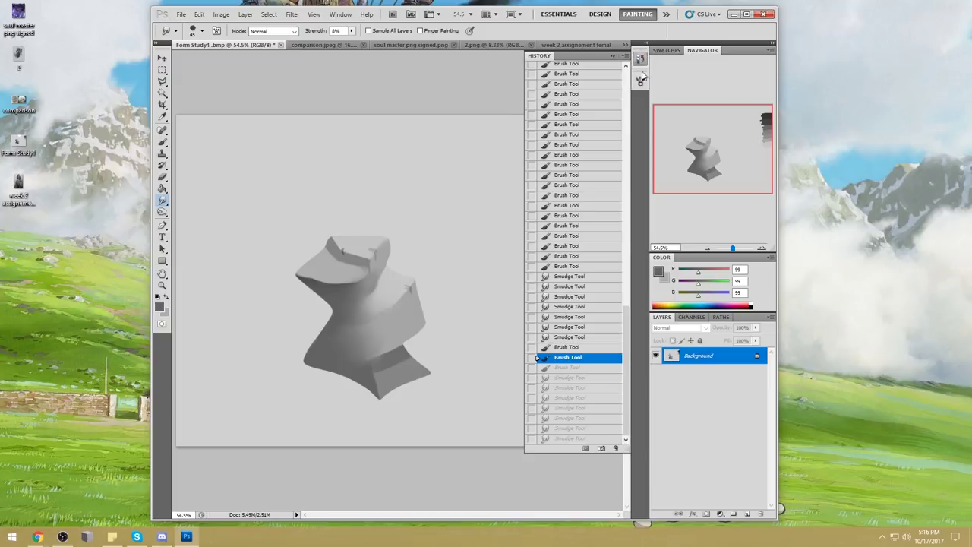
click(562, 368)
key(ctrl+shift+z)
click(612, 56)
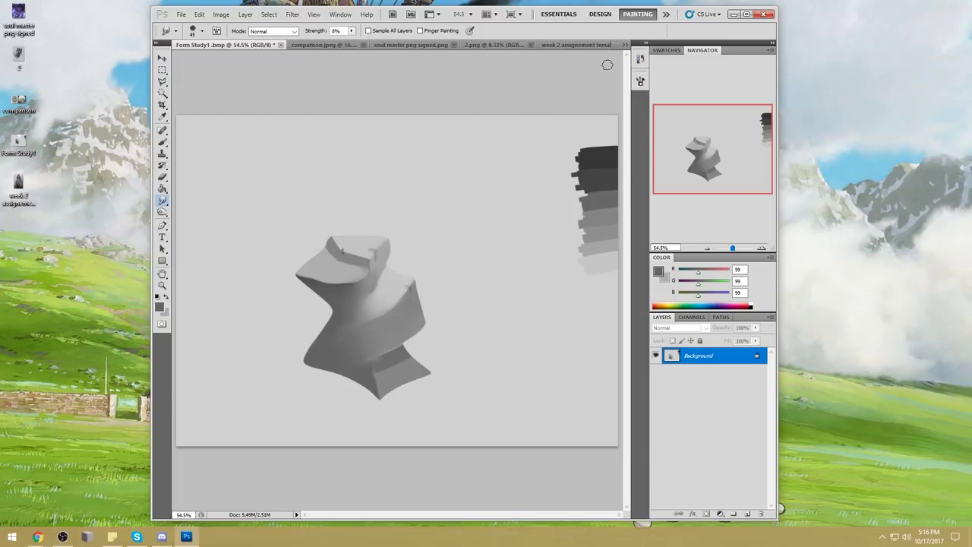
Redefine the dark front face against the right block with a 35 px brush at 100% opacity, using RGB 109 and 99 greys.
key(b)
alt+click(382, 364)
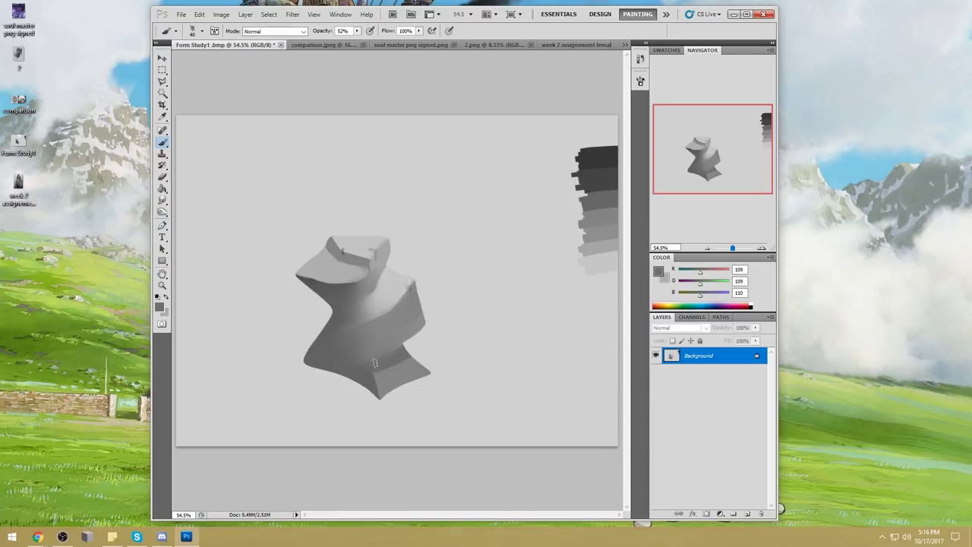
click(356, 30)
drag(354, 41, 401, 51)
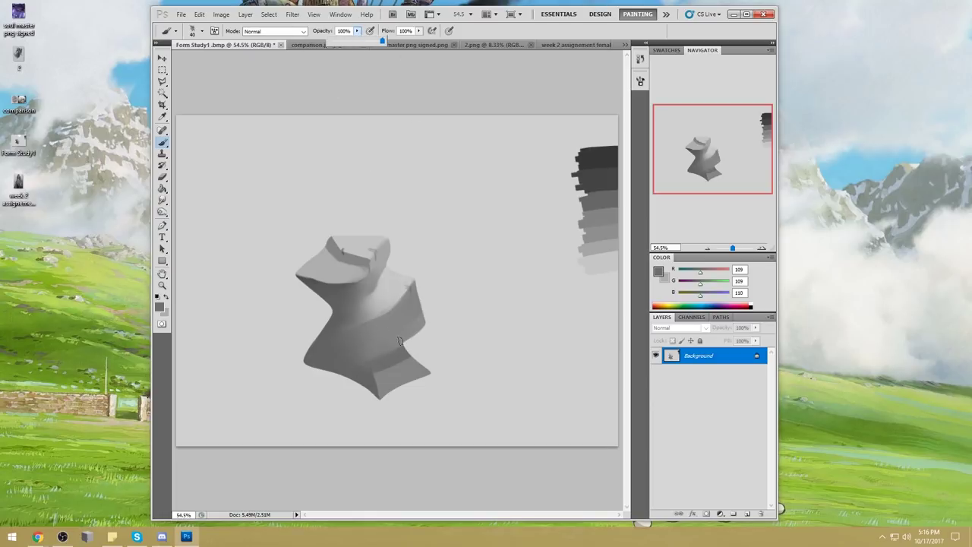
key(bracketleft)
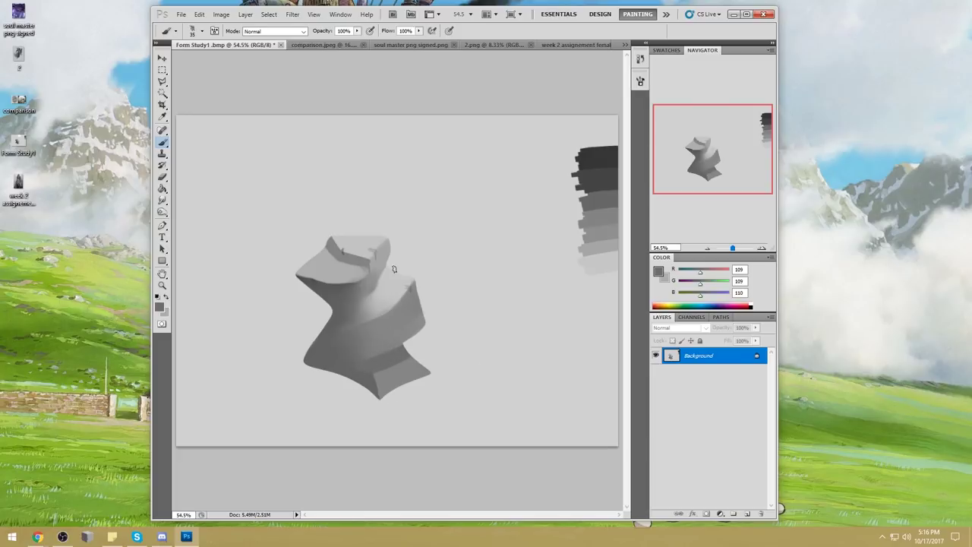
alt+click(331, 354)
mouse_move(344, 340)
mouse_down()
mouse_move(361, 353)
mouse_move(334, 325)
mouse_up()
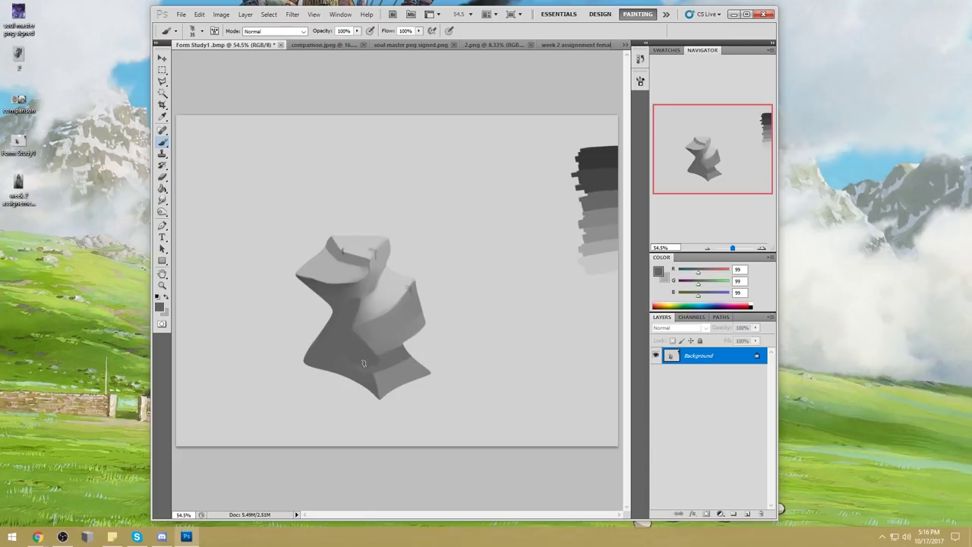
Repaint the right base beneath the block with RGB 134 grey strokes.
alt+click(400, 368)
drag(377, 378, 405, 355)
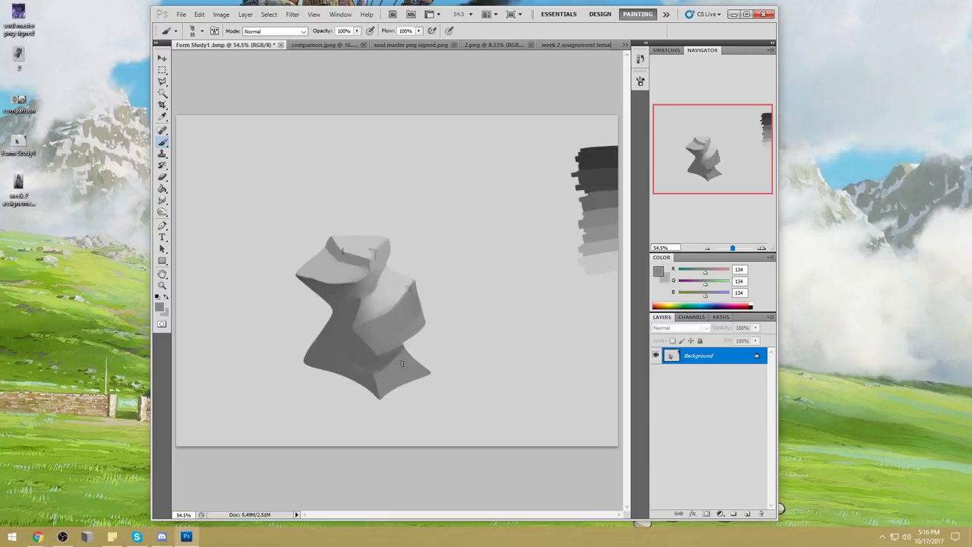
alt+click(384, 371)
Lighten the base's corner and the area under the right block in Lighten mode at 54% opacity, using RGB 131, 129, 127.
click(278, 31)
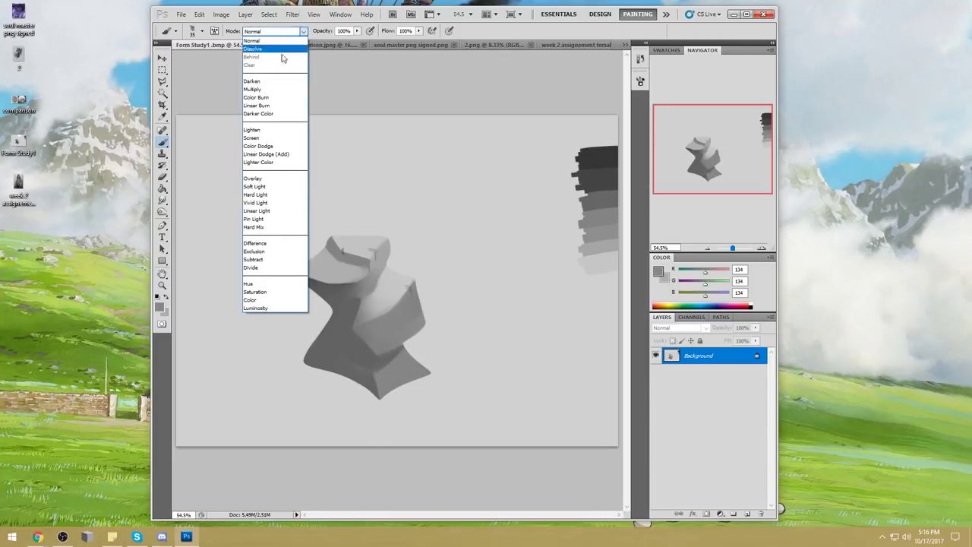
click(292, 135)
alt+click(381, 346)
drag(378, 370, 371, 348)
key(ctrl+z)
click(357, 31)
drag(356, 38, 332, 280)
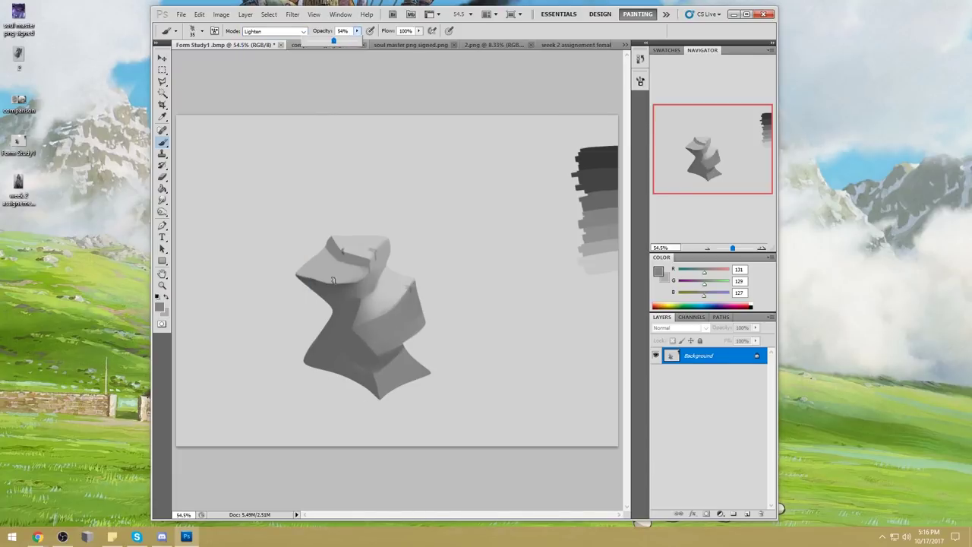
click(371, 334)
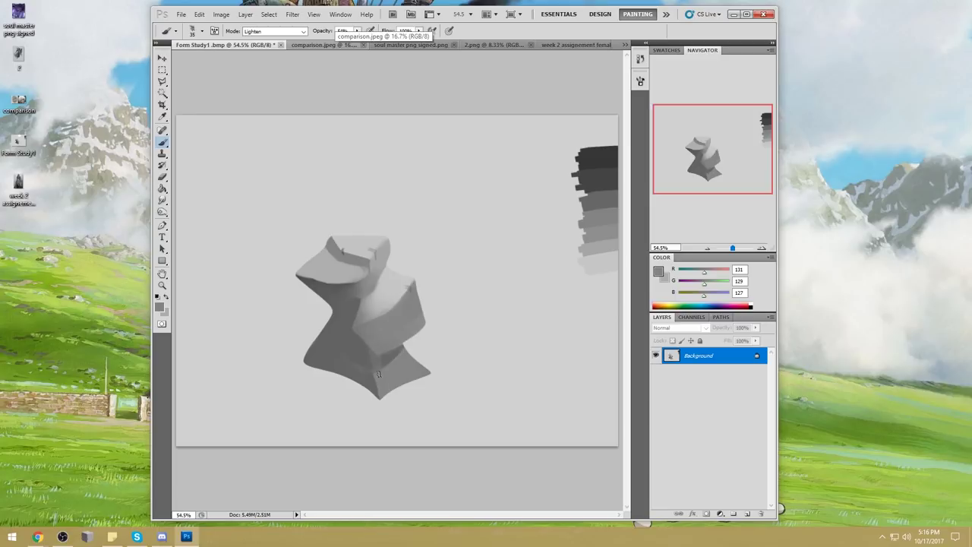
drag(387, 373, 392, 346)
Brighten the right block's side plane with RGB 141 grey and its top plane with RGB 180, 182, 183.
alt+click(417, 320)
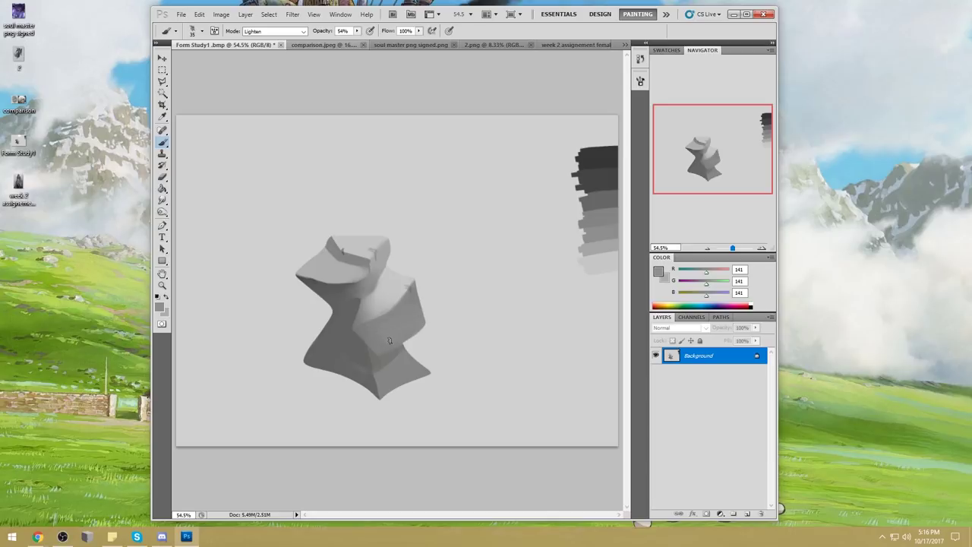
alt+click(370, 310)
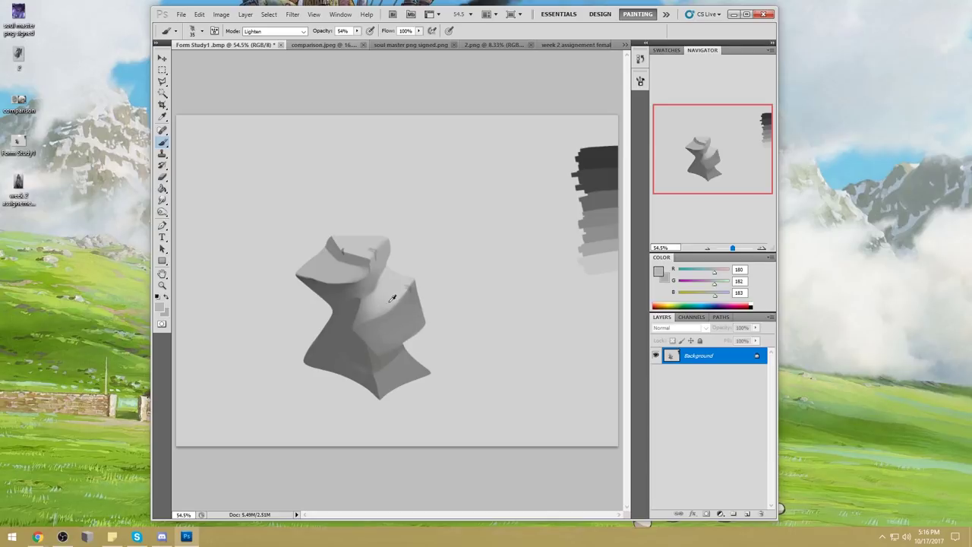
mouse_move(373, 311)
mouse_down()
mouse_move(388, 305)
mouse_move(373, 305)
mouse_move(379, 294)
mouse_up()
Sharpen the dark face's edges in Normal mode at 100% opacity with RGB 99 and 100 greys, and switch to smudging.
click(357, 31)
drag(359, 40, 398, 45)
click(302, 31)
click(293, 43)
alt+click(349, 305)
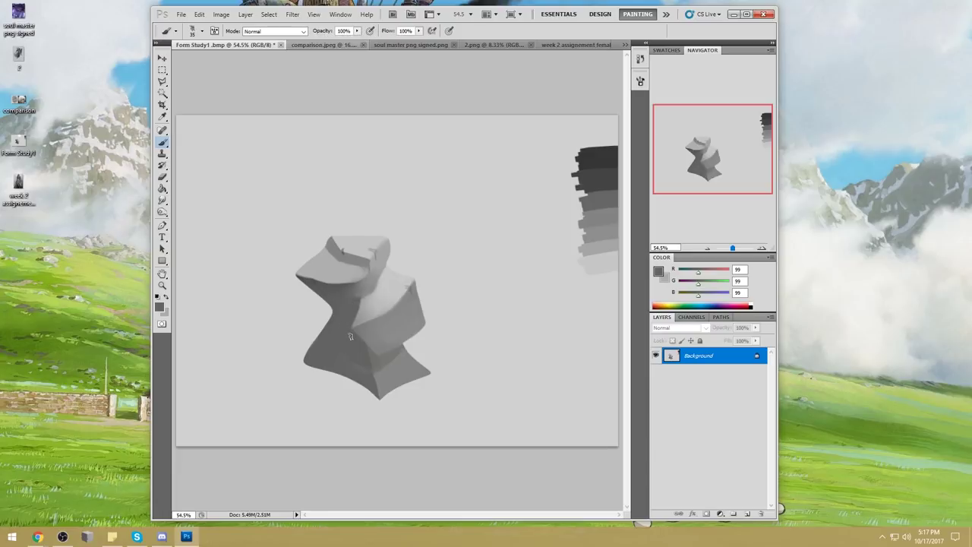
alt+click(379, 360)
click(162, 200)
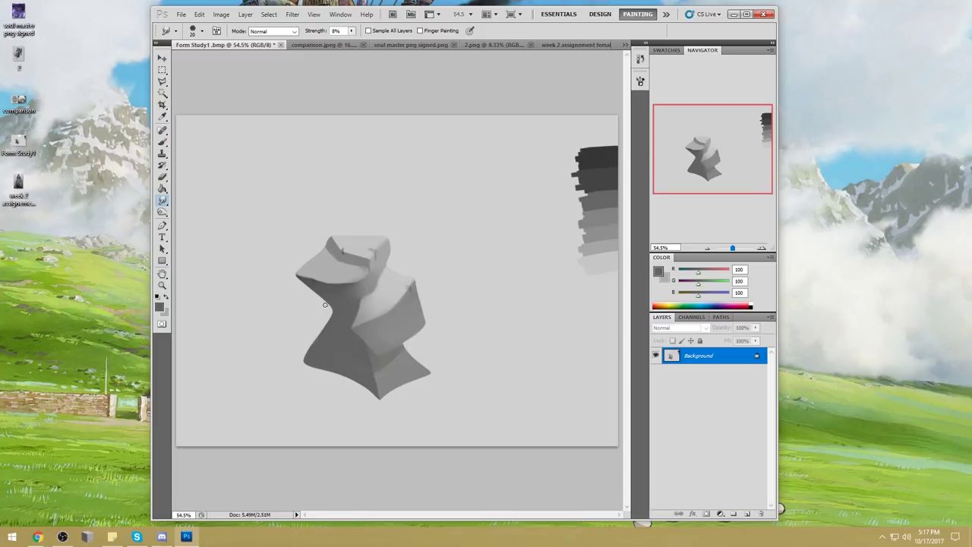
Set up a soft round brush at 900 px with 40% opacity.
key(b)
right_click(390, 292)
click(521, 298)
click(530, 91)
key(bracketright)
key(bracketright)
key(bracketright)
key(bracketright)
key(bracketright)
key(bracketright)
key(bracketright)
key(bracketright)
key(bracketright)
key(bracketright)
key(bracketright)
key(bracketright)
key(4)
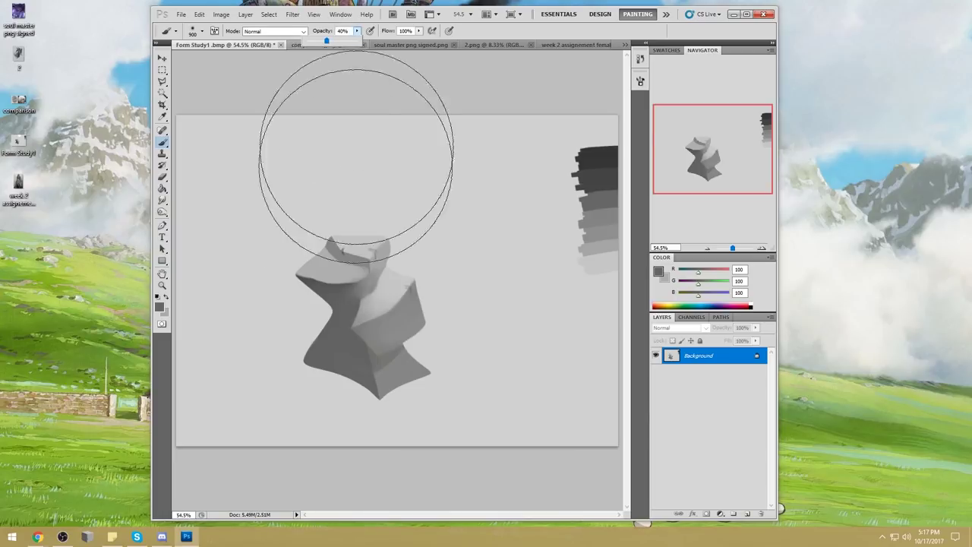
Undo the Normal-mode haze over the rock and lighten its shadow planes in Lighten mode with RGB 146, 143, 140.
alt+click(377, 278)
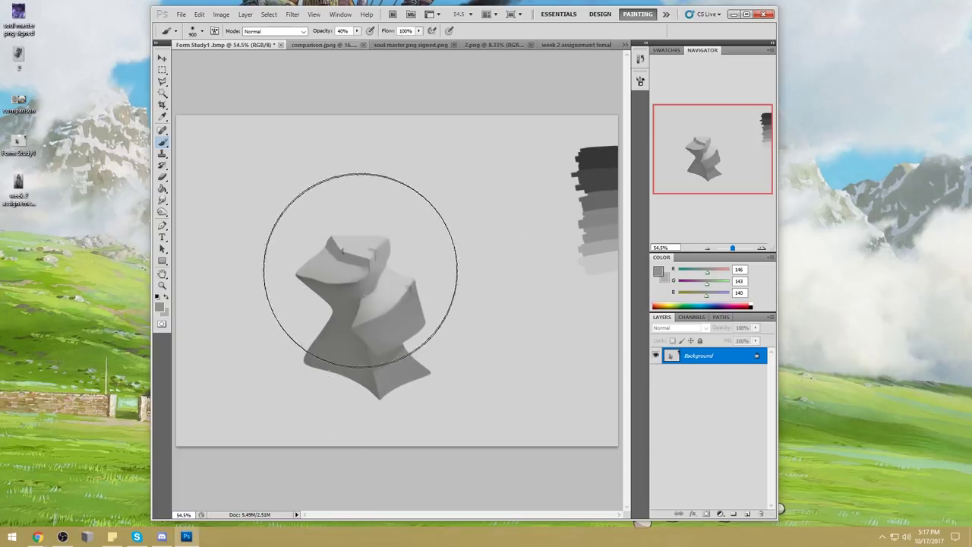
key(ctrl+z)
click(282, 32)
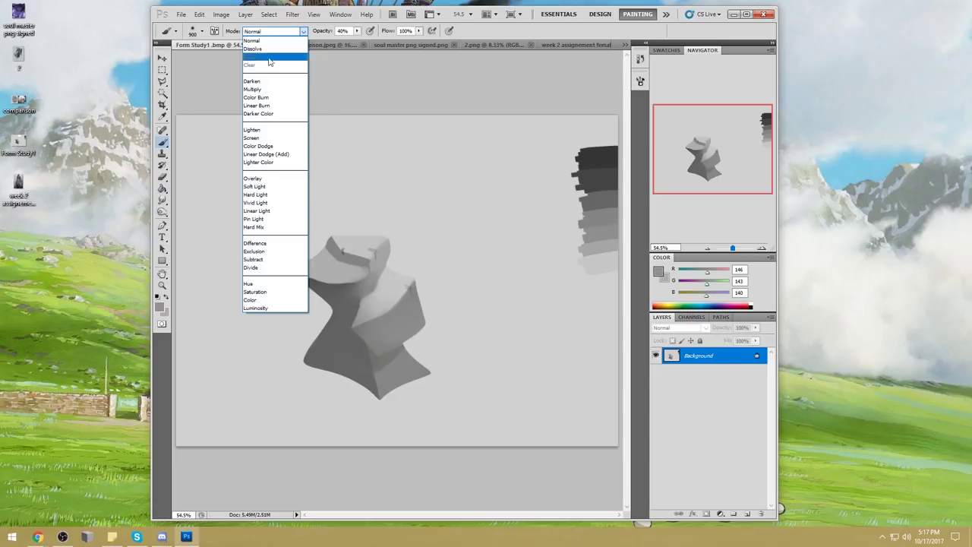
click(262, 130)
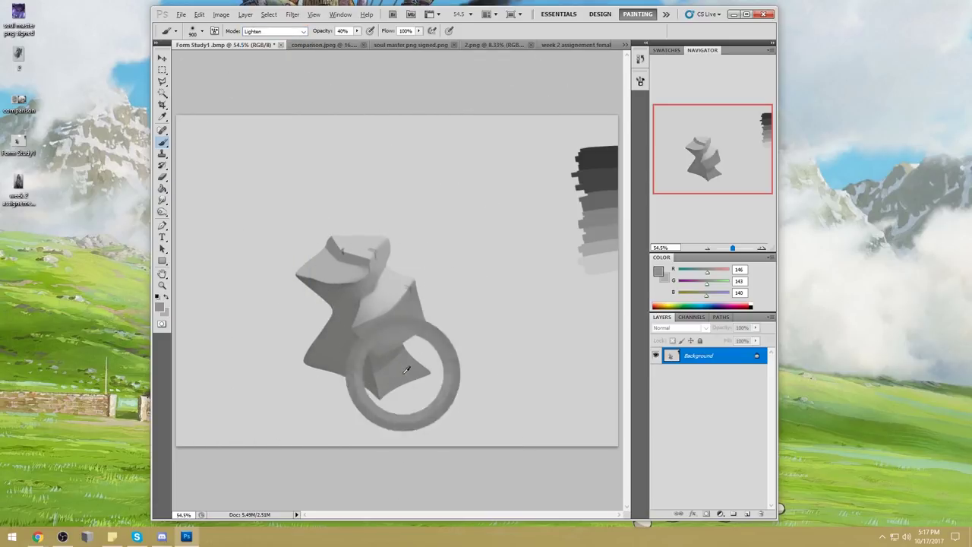
Lighten the dark face's lower left edge with the background's RGB 209 grey, using a 400 px soft brush.
alt+click(323, 389)
key(bracketleft)
key(bracketleft)
key(bracketleft)
key(bracketleft)
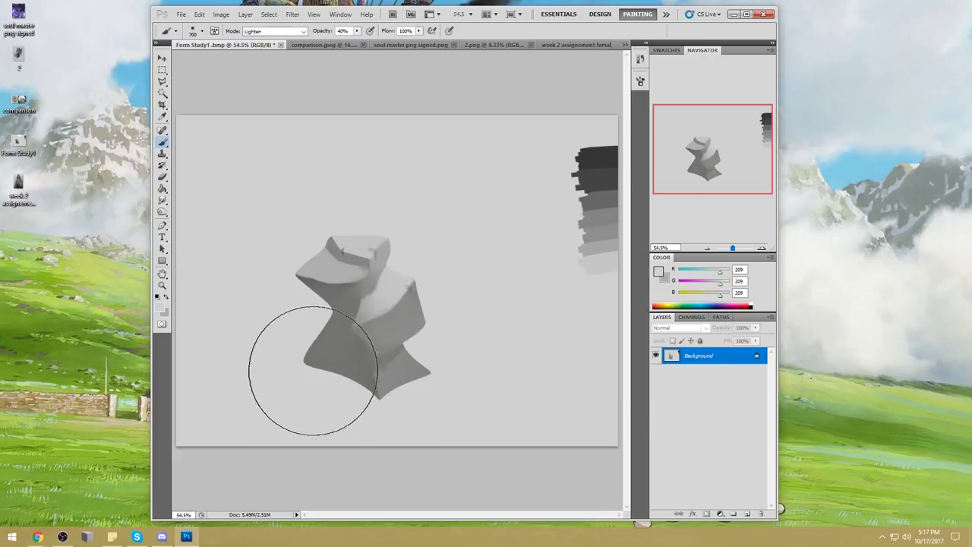
key(bracketleft)
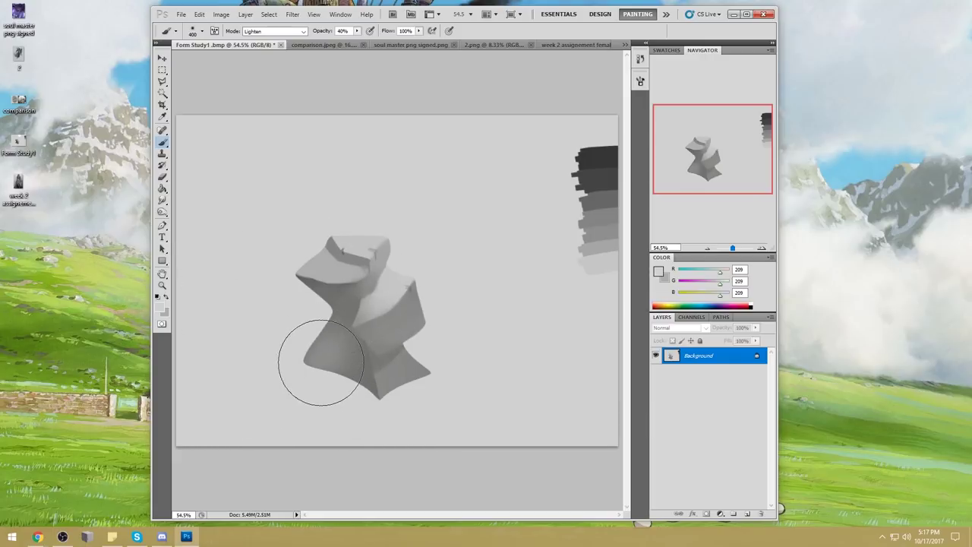
mouse_move(319, 331)
mouse_down()
mouse_move(307, 367)
mouse_move(328, 392)
mouse_move(310, 373)
mouse_move(334, 380)
mouse_up()
Brush sampled RGB 149, 148, 147 and RGB 175 greys around the rock's left edges, and undo the last stroke.
alt+click(328, 364)
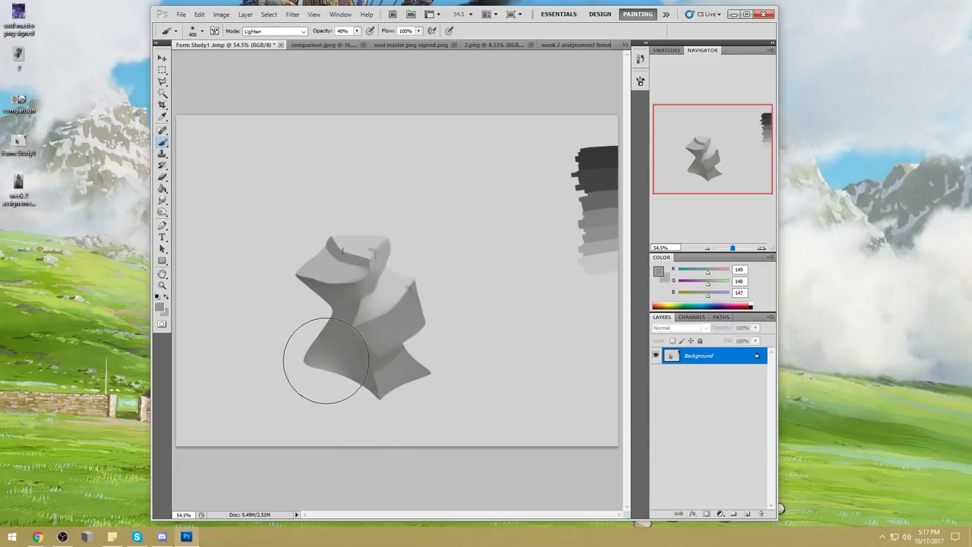
alt+click(318, 267)
drag(296, 278, 330, 293)
key(ctrl+z)
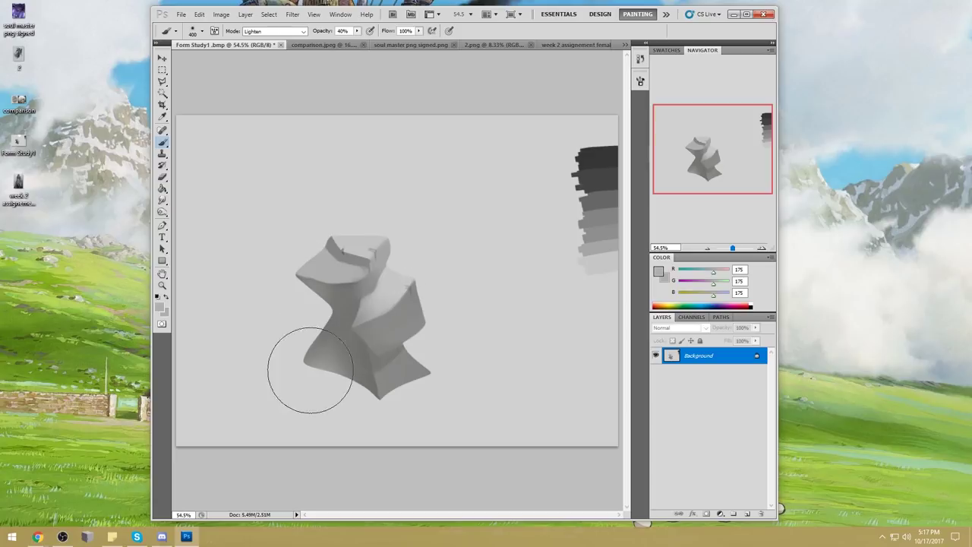
Sample dark, light and middle greys from the value swatches, finishing with RGB 165.
alt+click(357, 298)
alt+click(594, 156)
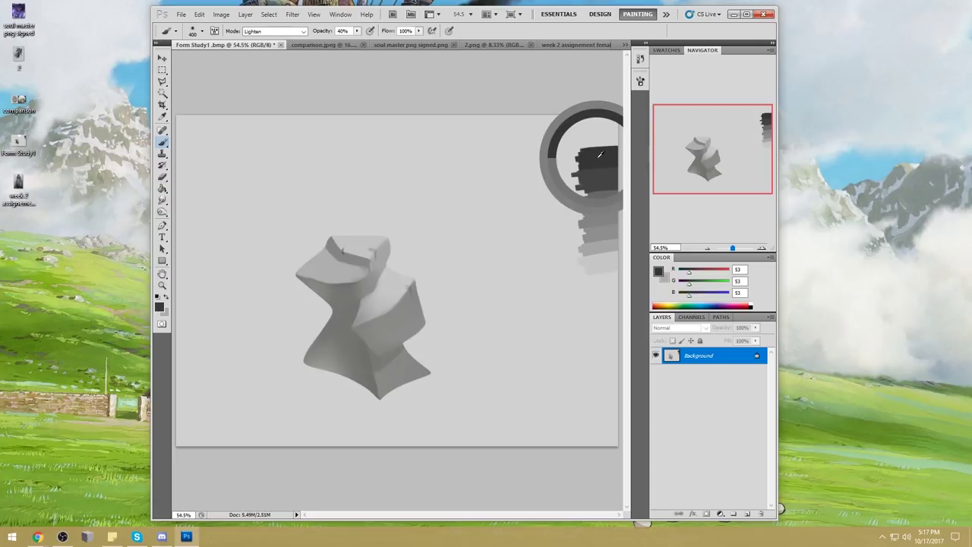
alt+click(600, 269)
alt+click(608, 154)
alt+click(605, 155)
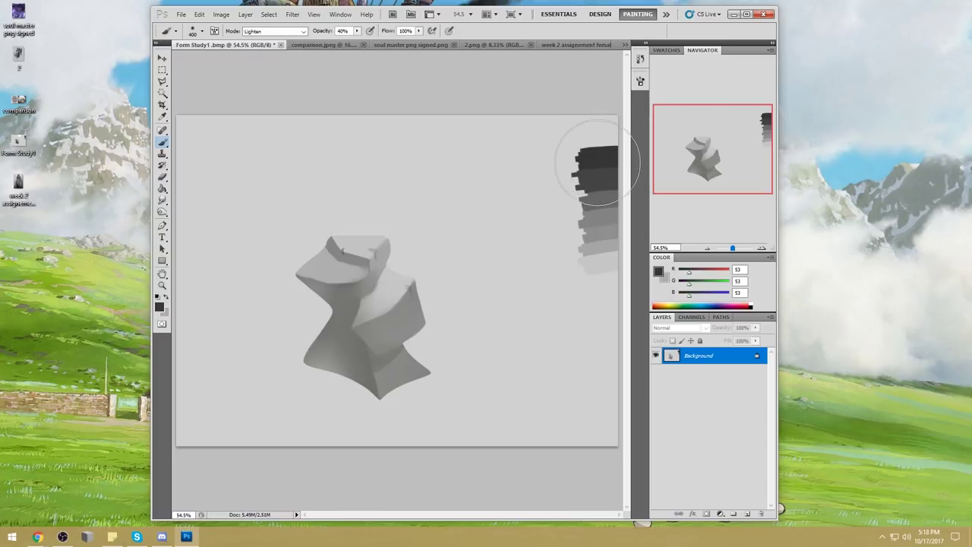
alt+click(606, 153)
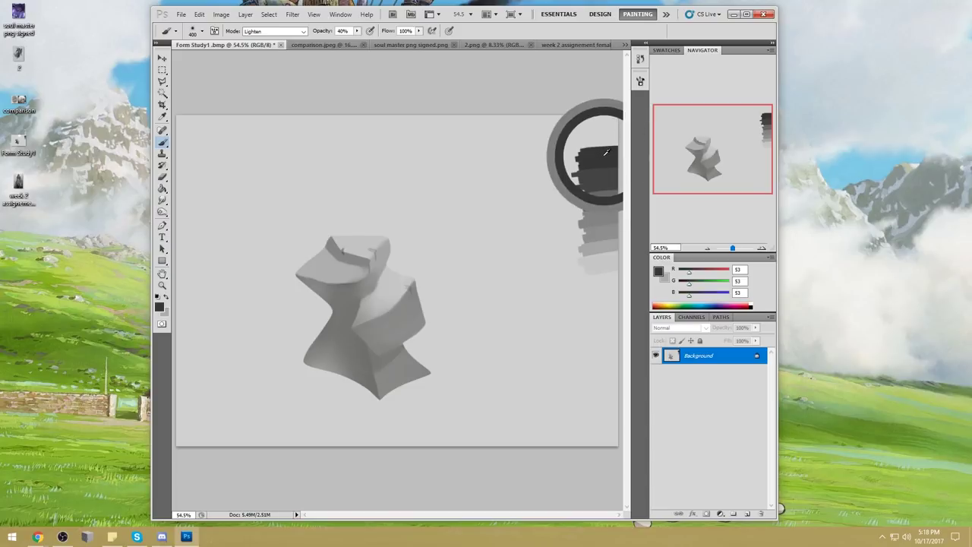
alt+click(598, 204)
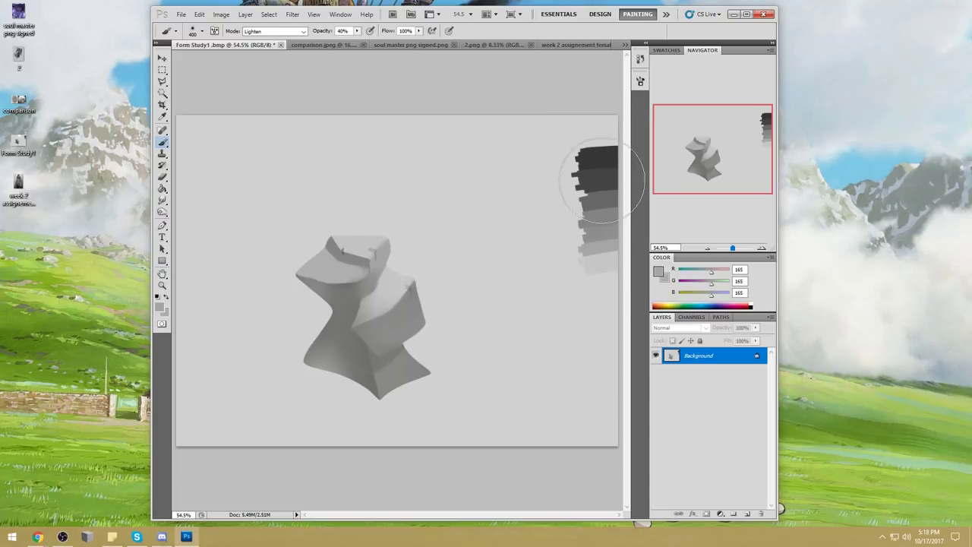
key(l)
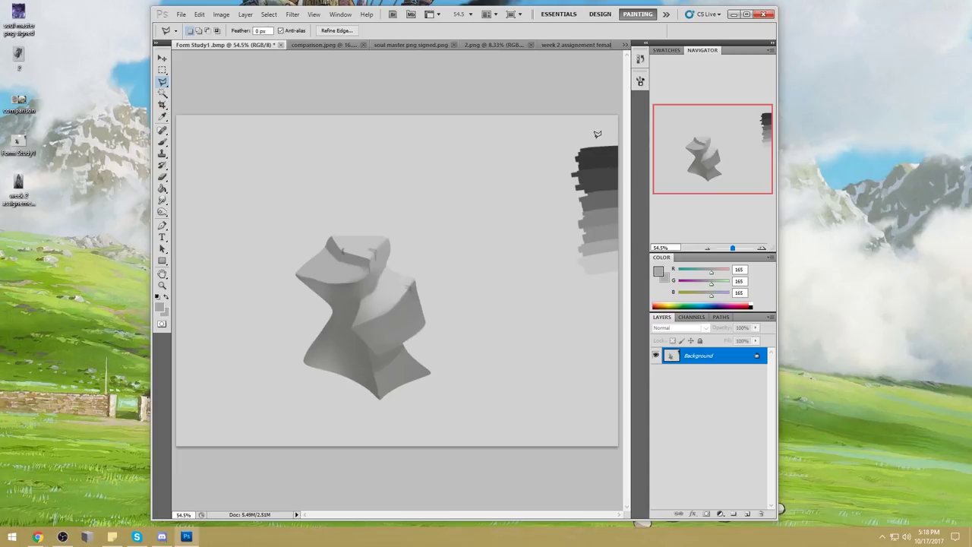
key(b)
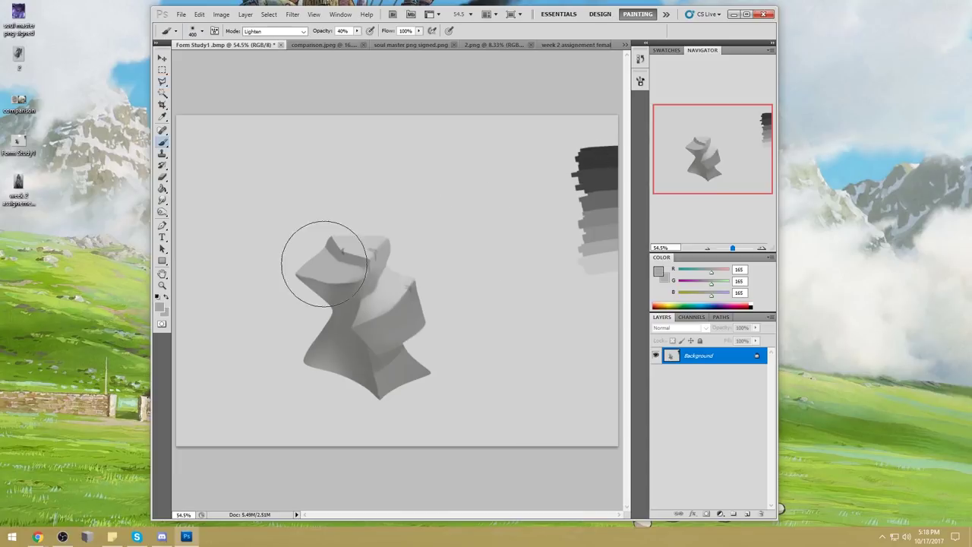
Sample a grey below the upper shelf and set up a textured brush in Normal mode at 100% opacity.
alt+click(334, 284)
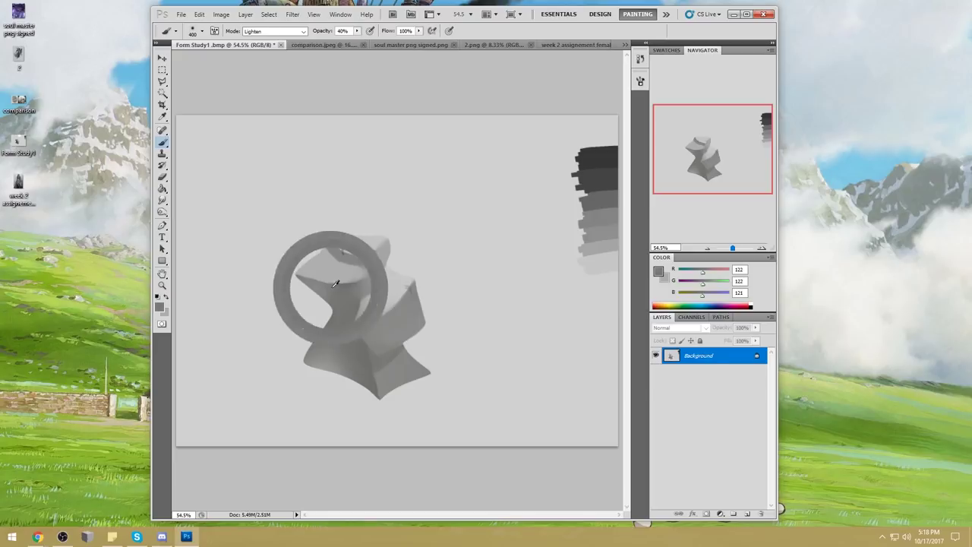
right_click(358, 199)
click(486, 97)
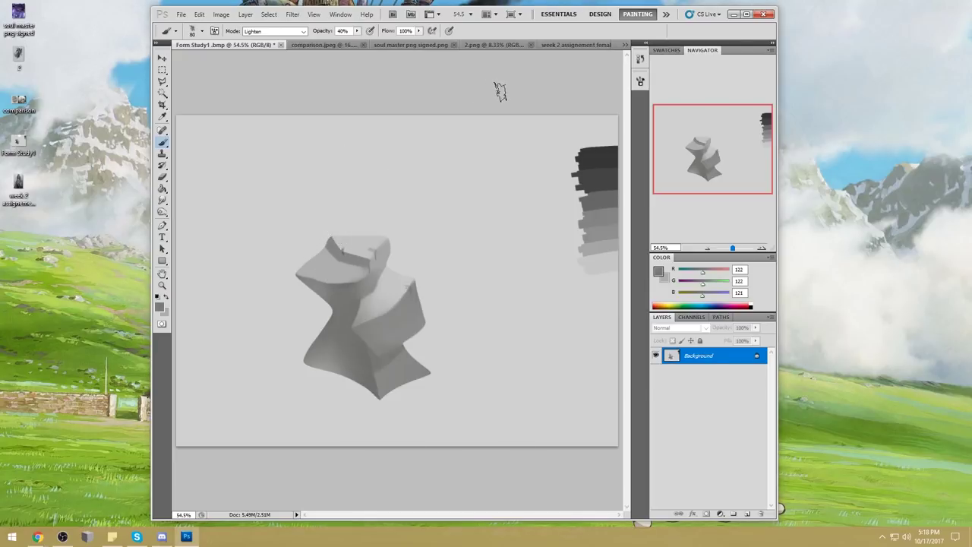
alt+click(325, 297)
click(273, 32)
click(275, 39)
click(357, 31)
drag(359, 41, 393, 44)
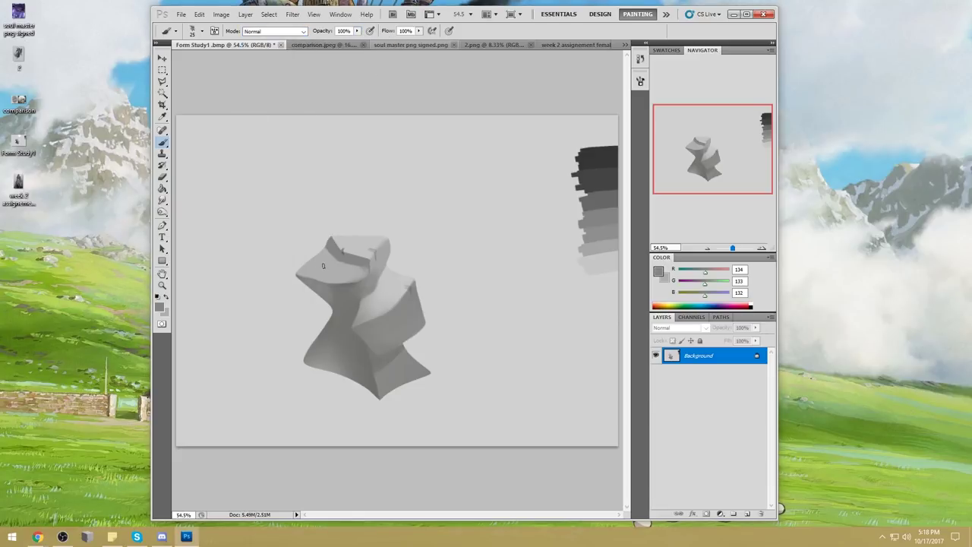
Touch up the upper shelf's rim with sampled RGB 116, 116, 114 and RGB 175 greys, and switch to the Smudge tool.
alt+click(340, 286)
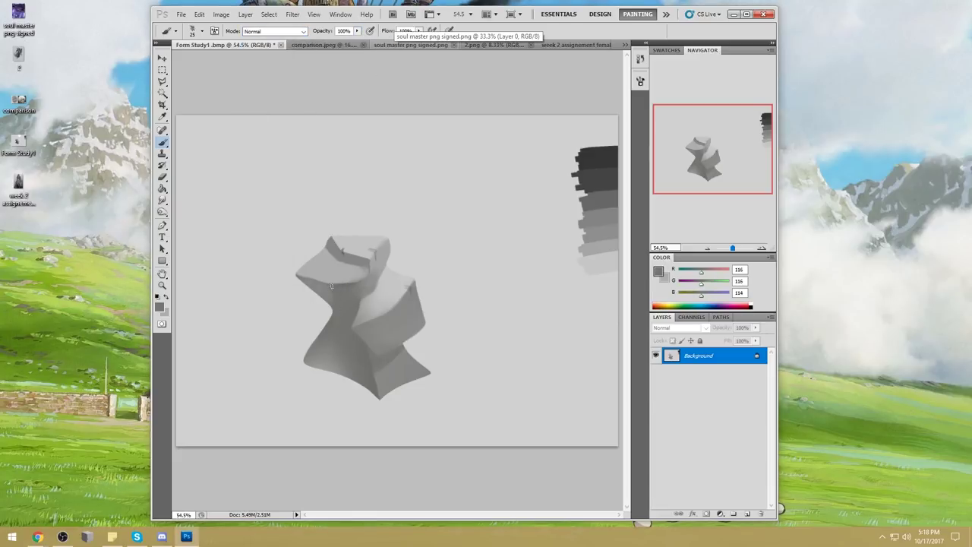
alt+click(342, 269)
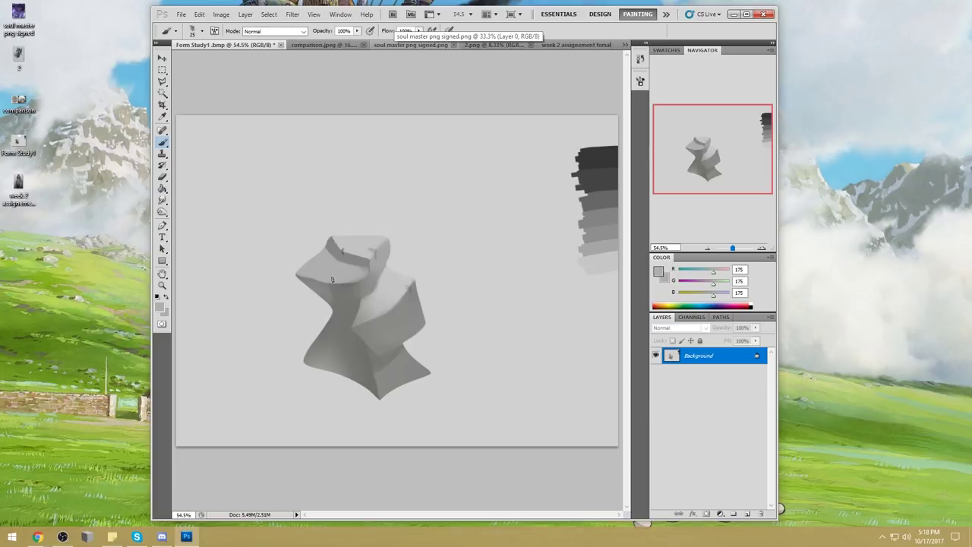
drag(162, 199, 196, 218)
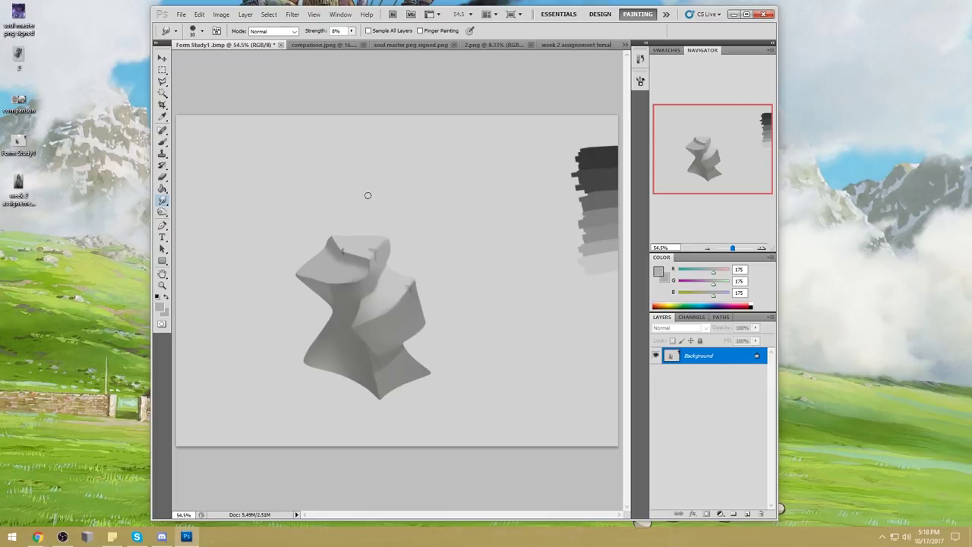
Outline a curved strip along the top ledge's dark inner wall and the adjoining shelf with the freehand Lasso.
key(l)
right_click(162, 81)
click(196, 82)
key(ctrl+d)
key(ctrl+z)
key(ctrl+d)
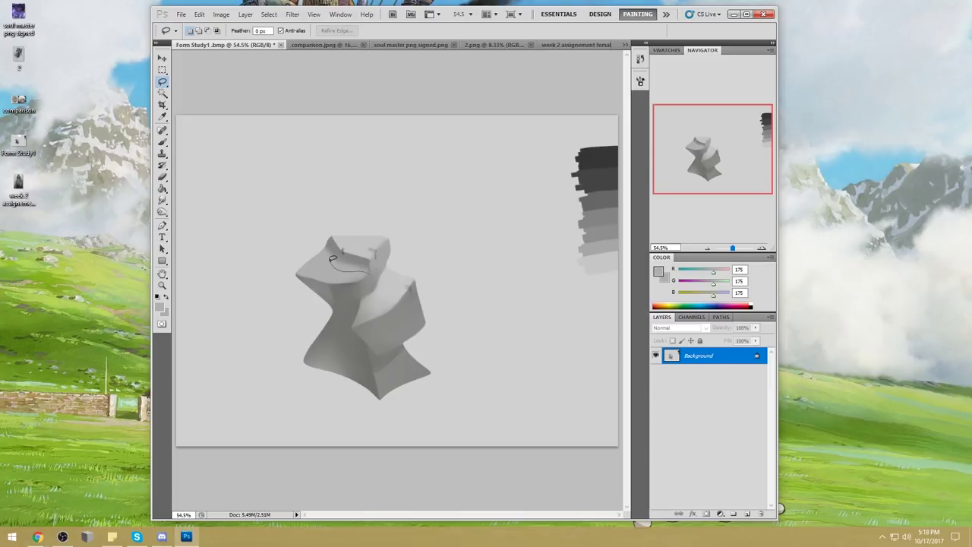
drag(326, 253, 371, 259)
key(ctrl+d)
drag(330, 249, 331, 251)
key(ctrl+d)
drag(371, 272, 372, 275)
Add the background to the strip selection with the Magic Wand at tolerance 1, and invert the selection twice.
key(b)
click(163, 93)
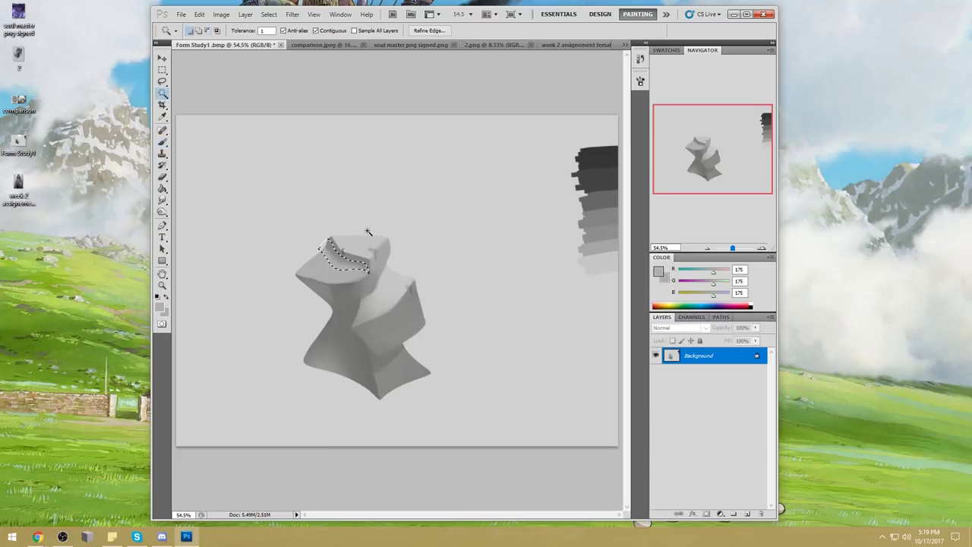
shift+click(341, 226)
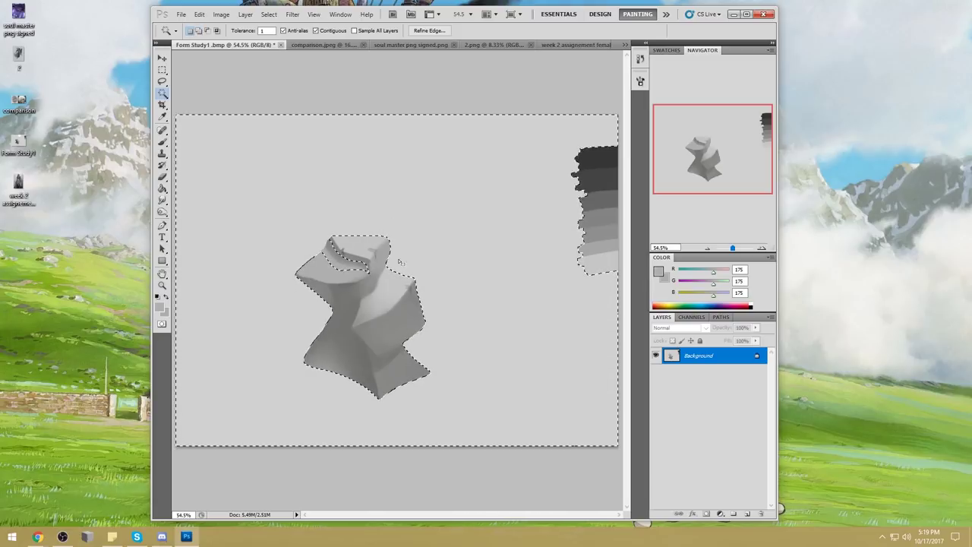
right_click(358, 265)
click(391, 278)
key(m)
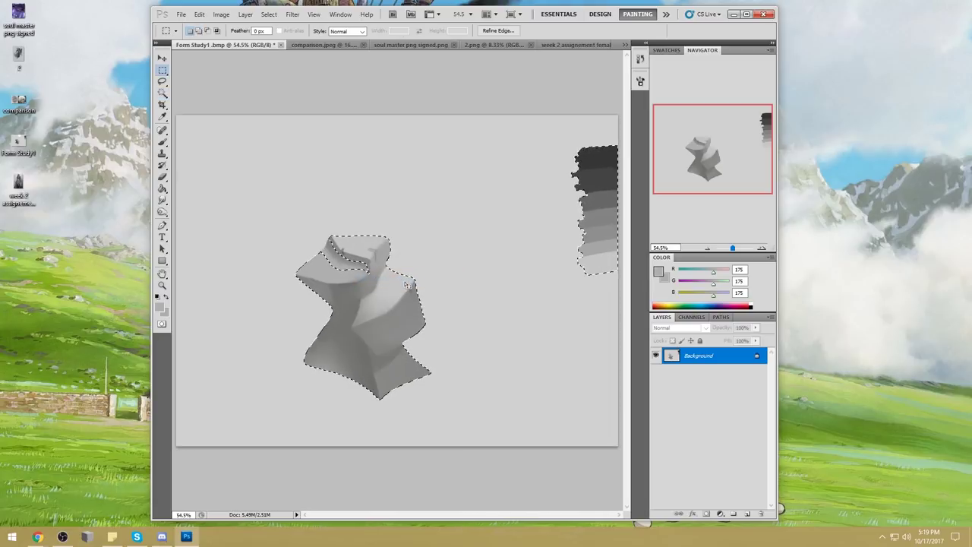
key(ctrl+shift+i)
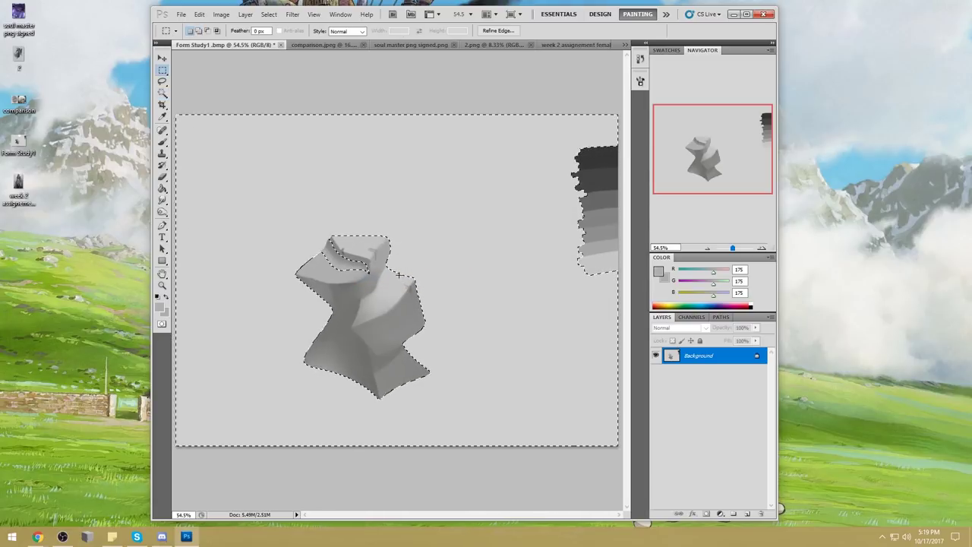
Brush RGB 134, 133, 133 grey inside the selected strip with an 80 px textured brush, hiding the selection edges, and deselect.
key(b)
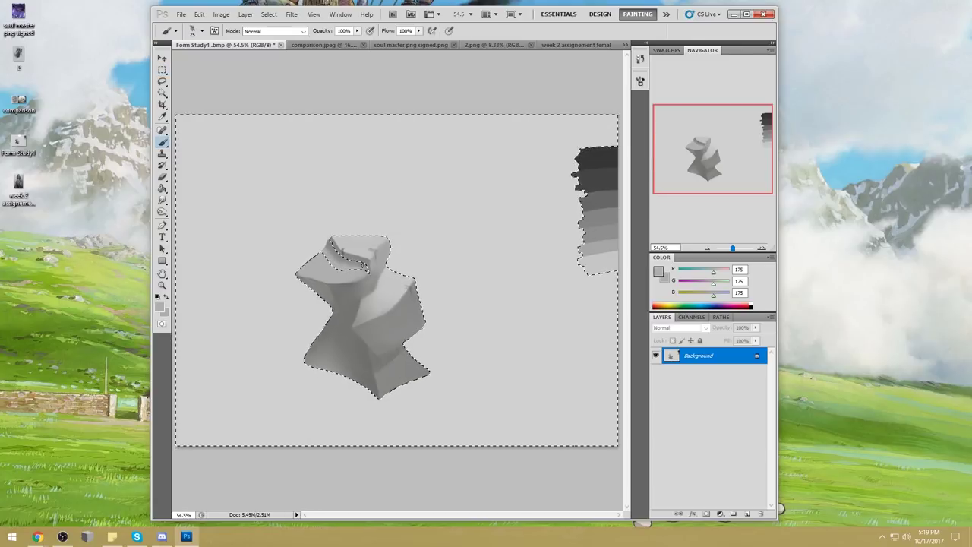
alt+click(365, 259)
key(bracketright)
key(bracketright)
key(bracketright)
key(bracketright)
key(bracketright)
key(bracketright)
key(ctrl+h)
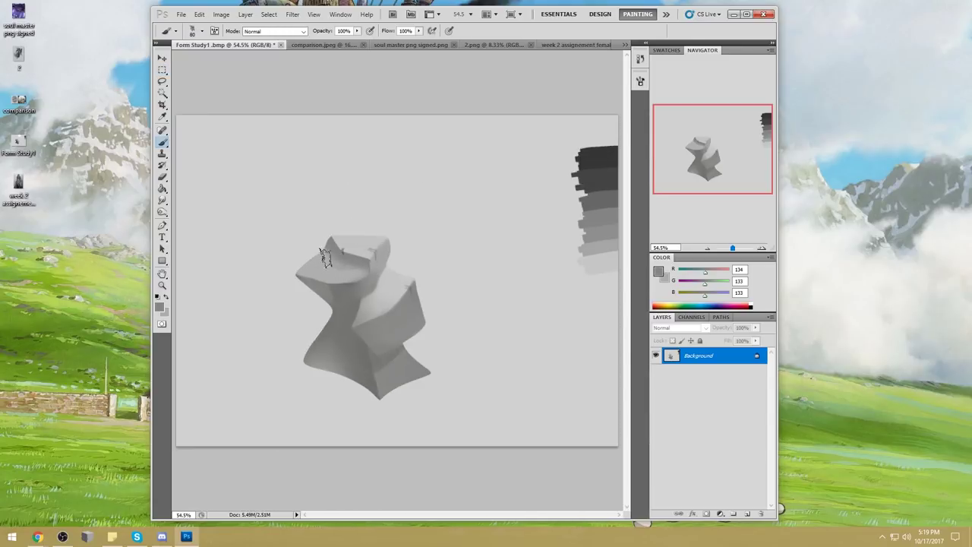
key(m)
right_click(357, 245)
click(391, 254)
Sample the background's RGB 209 grey and tidy the rock's upper left outline with a 30 px brush.
key(b)
alt+click(310, 219)
key(bracketleft)
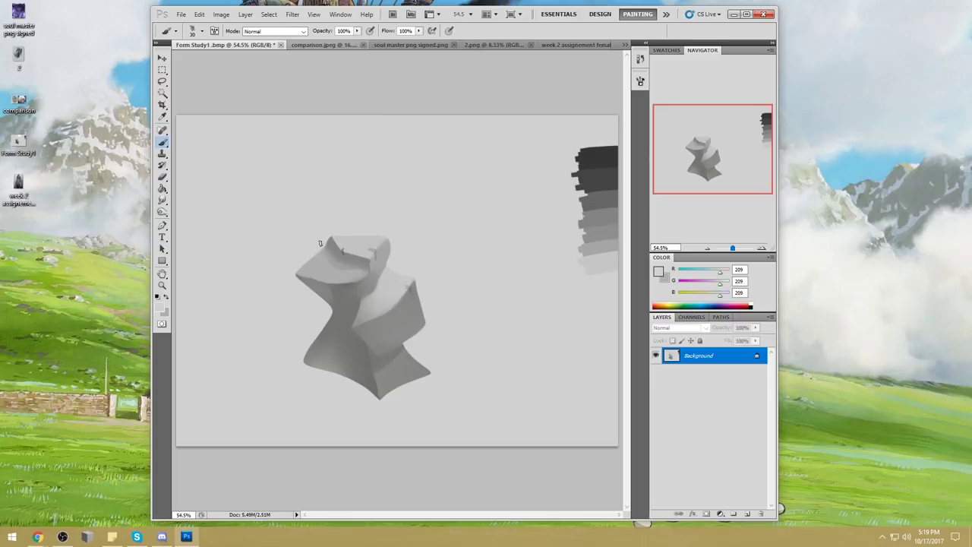
Select the rock's top plane and upper left shelf together with the Magic Wand.
click(162, 93)
click(353, 243)
shift+click(329, 275)
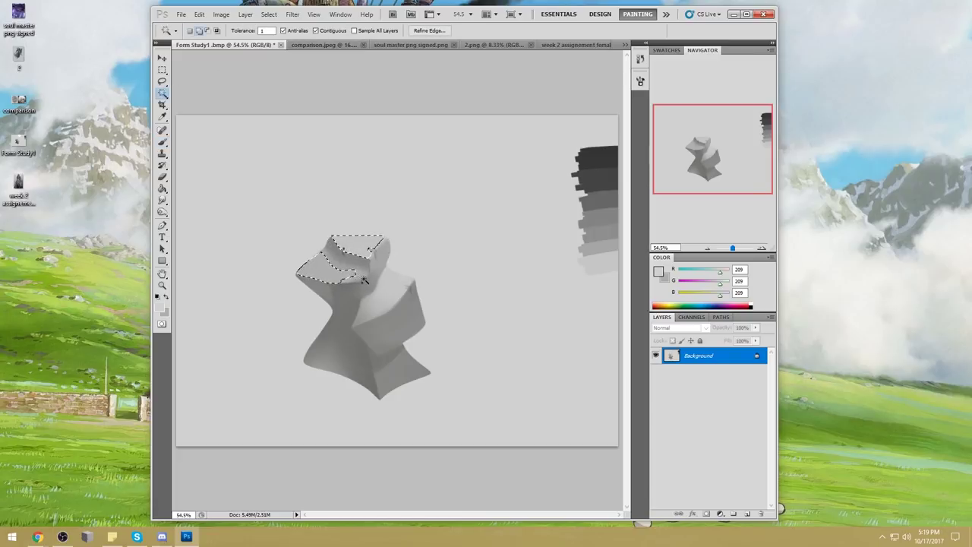
click(360, 253)
key(b)
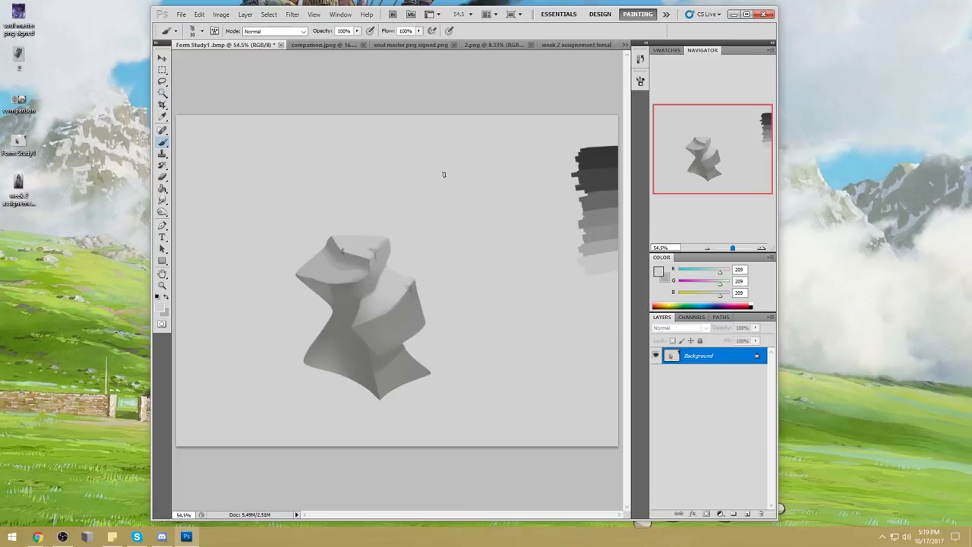
Lighten the selected top plane with RGB 238, using a soft round 700 px brush at 36% opacity.
right_click(443, 175)
click(570, 303)
click(532, 98)
key(bracketright)
key(bracketright)
key(bracketright)
key(bracketright)
key(bracketright)
key(bracketright)
key(bracketright)
key(bracketright)
key(bracketright)
key(bracketright)
click(659, 274)
drag(551, 157, 538, 163)
click(779, 148)
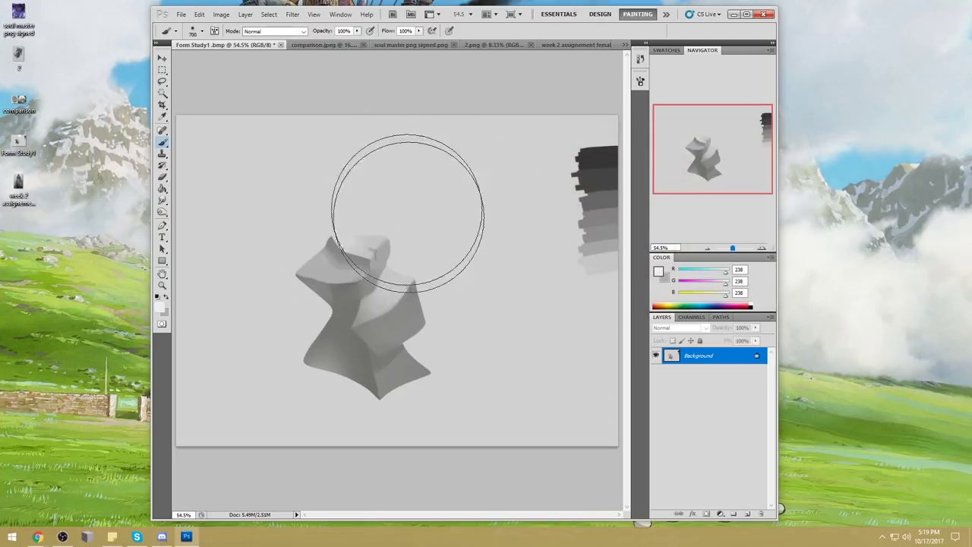
drag(357, 31, 324, 44)
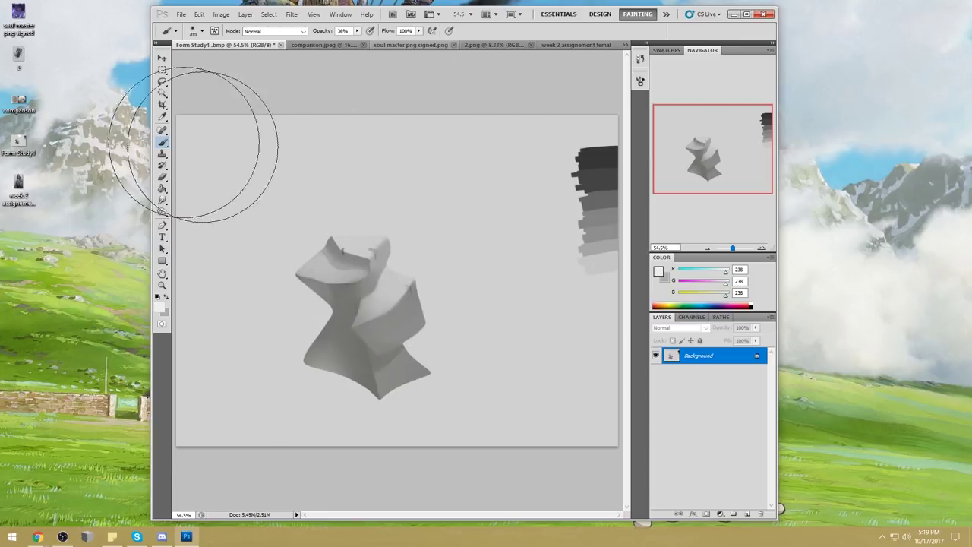
Select the right shelf's light upper plane with the Magic Wand and lighten its outer edge with RGB 238.
click(162, 93)
click(406, 283)
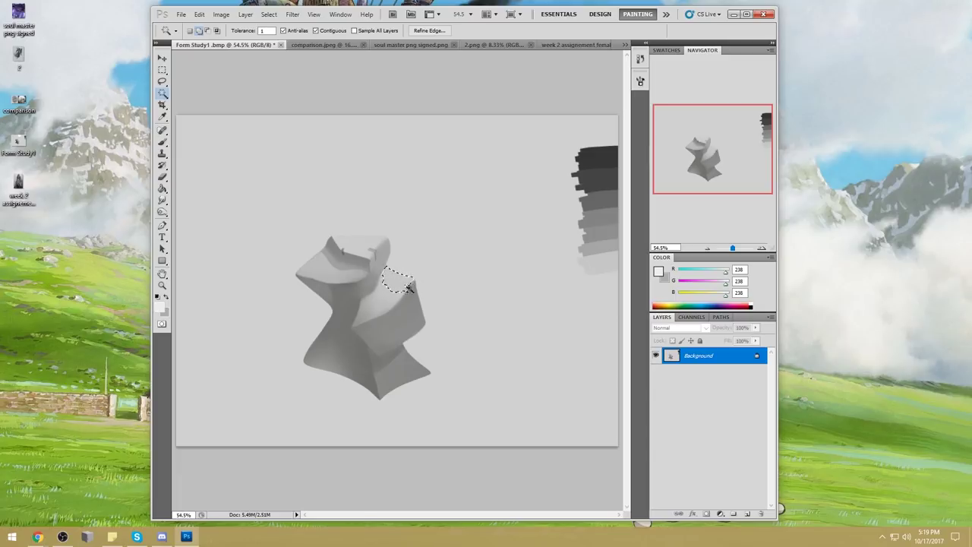
click(413, 285)
key(ctrl+d)
key(b)
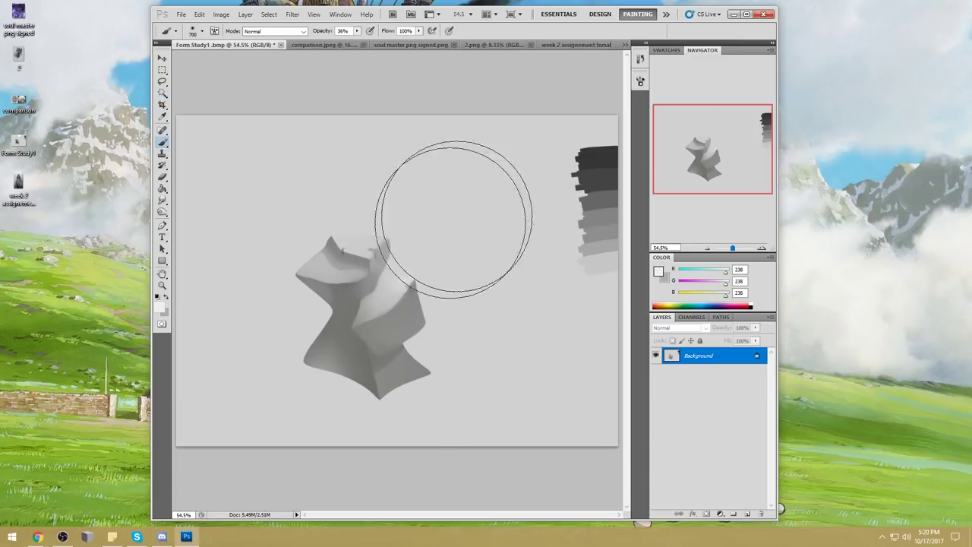
Reselect the top plane with the Magic Wand, brighten it with the 700 px soft brush, and deselect.
click(162, 94)
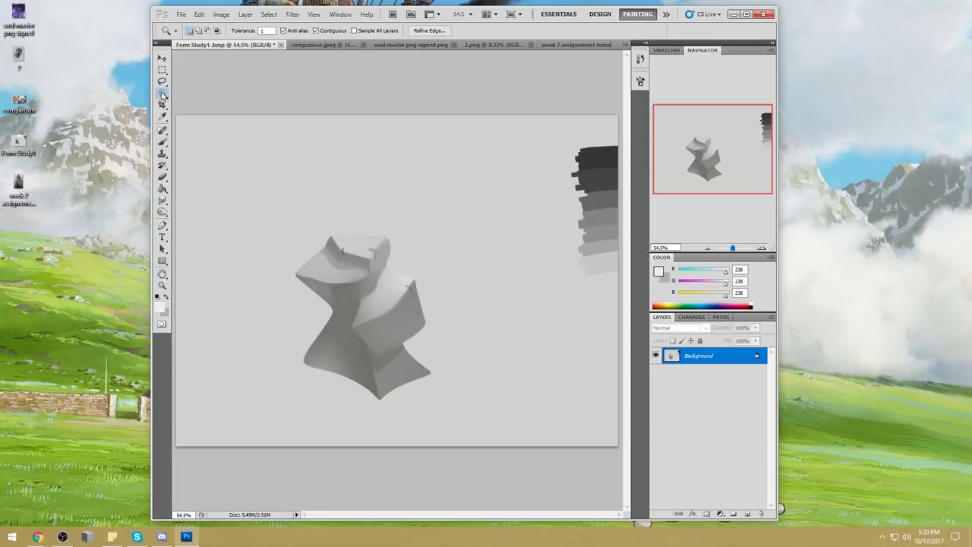
click(355, 243)
key(b)
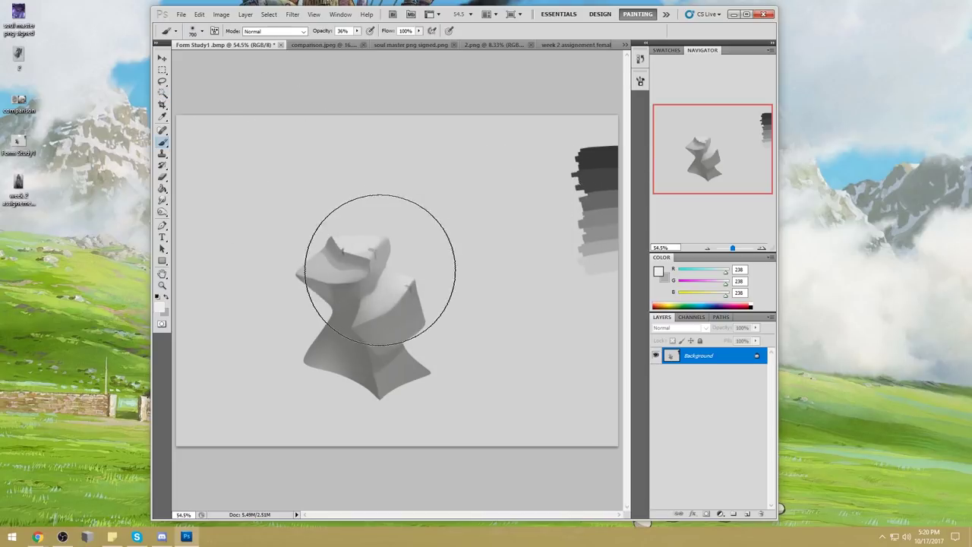
key(m)
right_click(374, 267)
click(399, 273)
Smudge the edges around the top column and right shelf with the Smudge tool at 8% strength and 8 px.
click(162, 200)
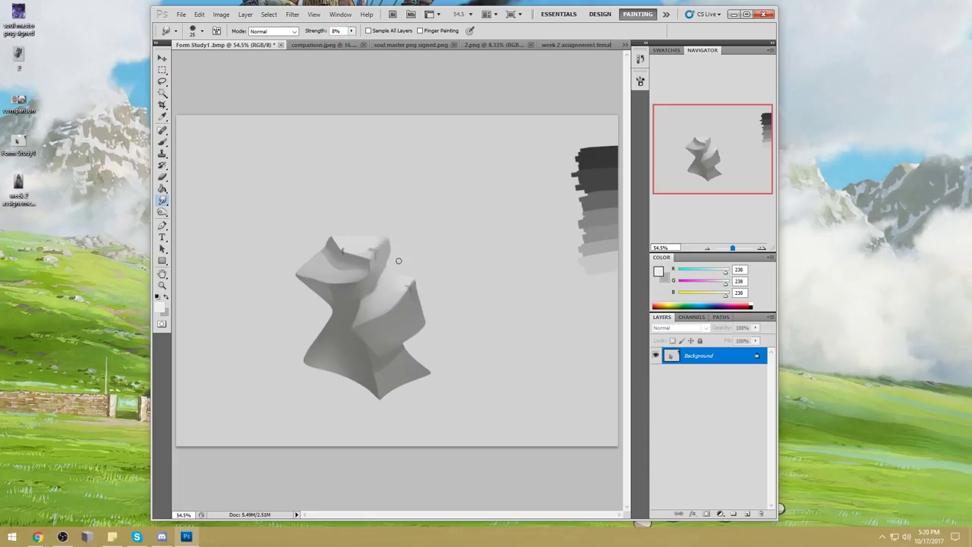
key(b)
click(163, 201)
key(z)
drag(259, 215, 466, 402)
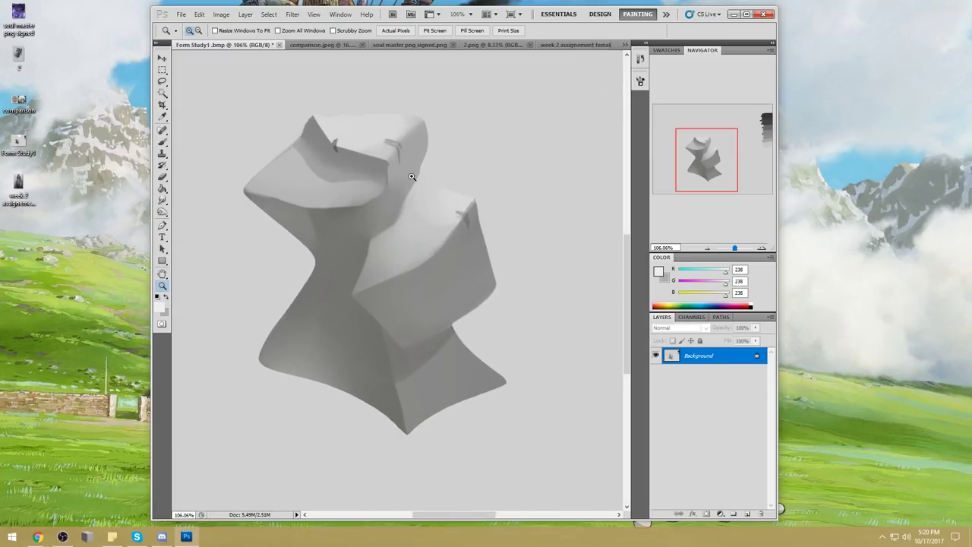
click(163, 201)
right_click(166, 204)
click(199, 220)
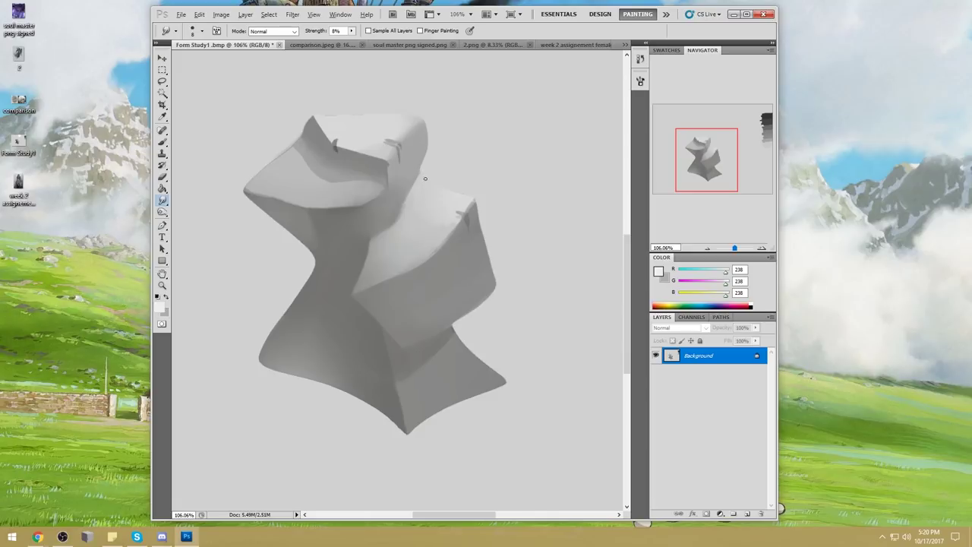
key(b)
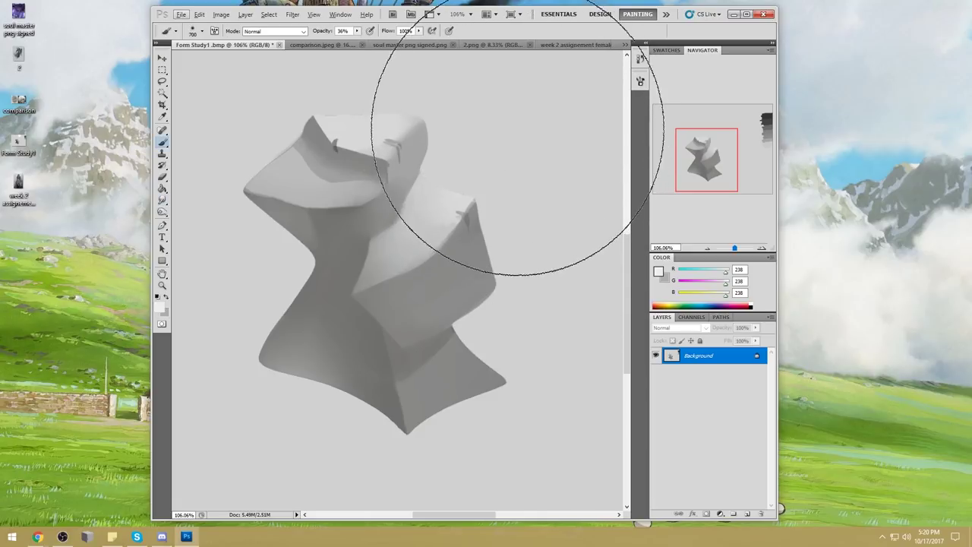
key(ctrl+alt+z)
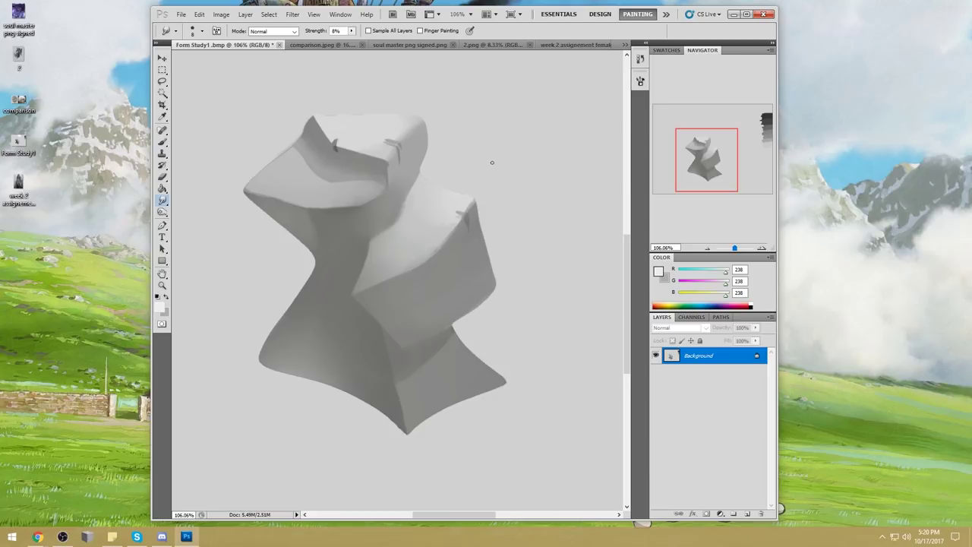
Reduce the brush to 10 px, try a short stroke beside the rock and undo it.
key(bracketleft)
key(bracketleft)
key(bracketleft)
key(bracketleft)
key(bracketleft)
key(bracketleft)
key(bracketleft)
key(bracketleft)
key(bracketleft)
key(bracketleft)
key(bracketleft)
key(bracketleft)
key(bracketleft)
key(bracketleft)
key(bracketleft)
key(bracketleft)
key(bracketleft)
key(bracketleft)
key(bracketleft)
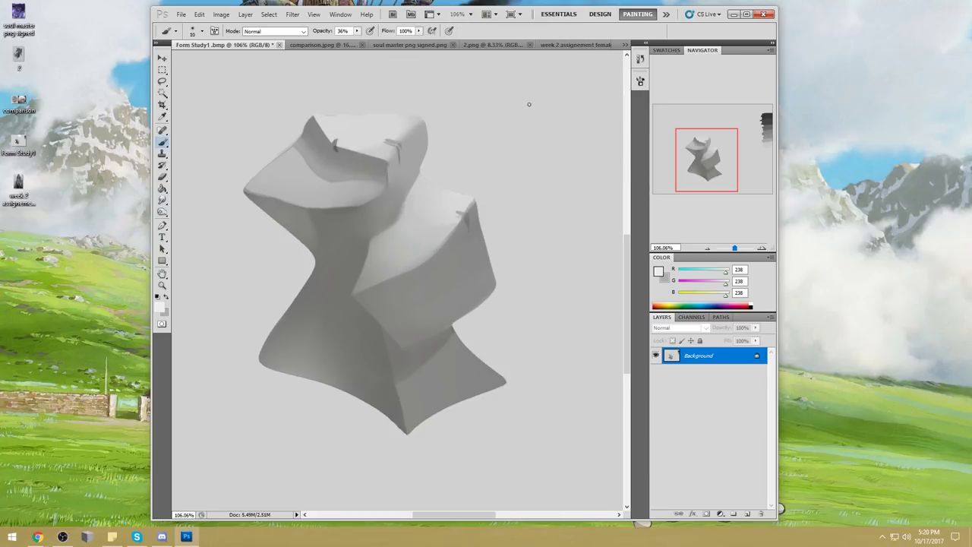
drag(537, 196, 548, 226)
key(ctrl+z)
Set the foreground colour to black and draw a curved line met by a straight line beside the rock, using a 5 px brush.
click(660, 271)
drag(581, 273, 534, 290)
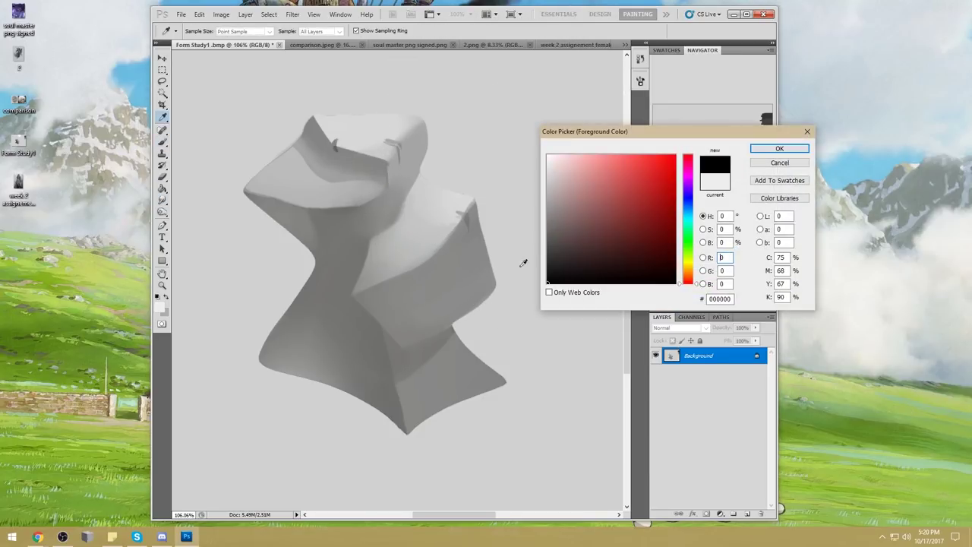
click(778, 149)
drag(552, 73, 532, 209)
drag(502, 139, 617, 161)
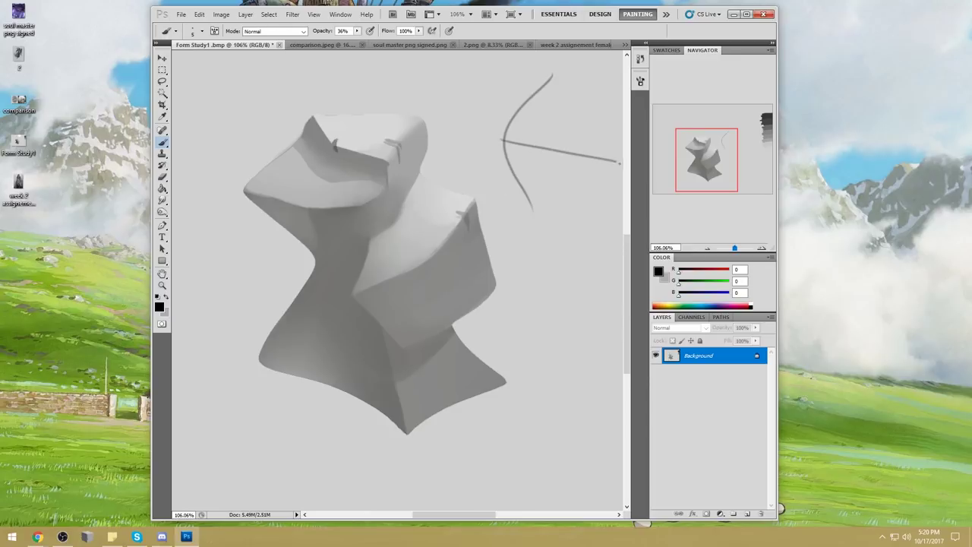
Scribble a wavy stroke across the diagram's straight line and sketch a small corner of converging lines with an arrow below it.
mouse_move(507, 135)
mouse_down()
mouse_move(535, 162)
mouse_move(570, 157)
mouse_up()
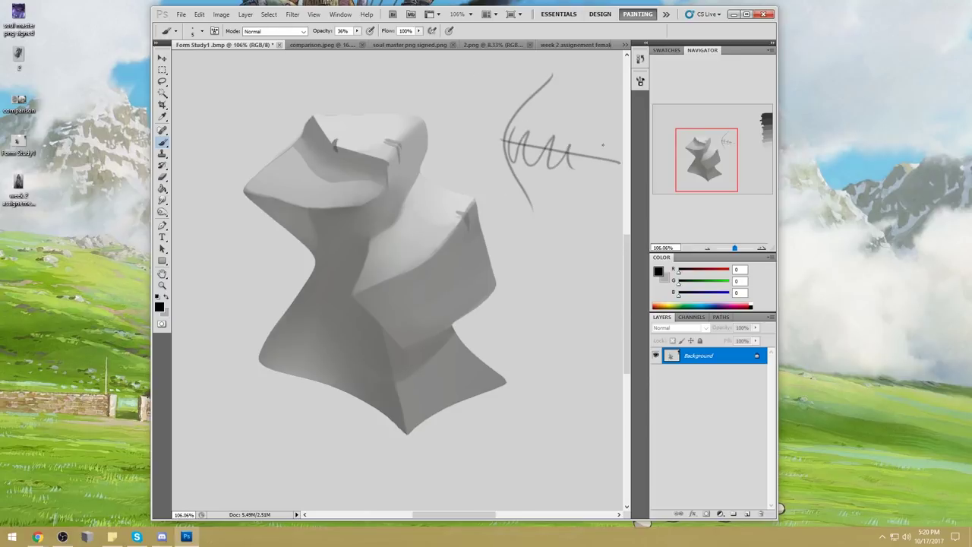
mouse_move(506, 234)
mouse_down()
mouse_move(568, 235)
mouse_move(550, 281)
mouse_up()
drag(568, 237, 511, 277)
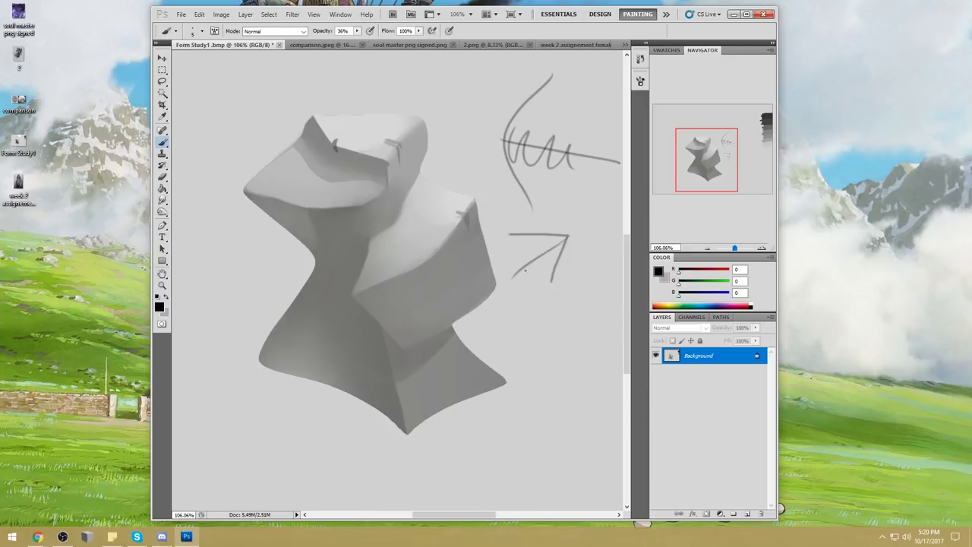
mouse_move(568, 242)
mouse_down()
mouse_move(574, 232)
mouse_move(504, 286)
mouse_move(513, 267)
mouse_move(525, 281)
mouse_up()
mouse_move(513, 235)
mouse_down()
mouse_move(572, 232)
mouse_move(549, 282)
mouse_up()
mouse_move(568, 233)
mouse_down()
mouse_move(543, 268)
mouse_move(552, 288)
mouse_up()
key(ctrl+z)
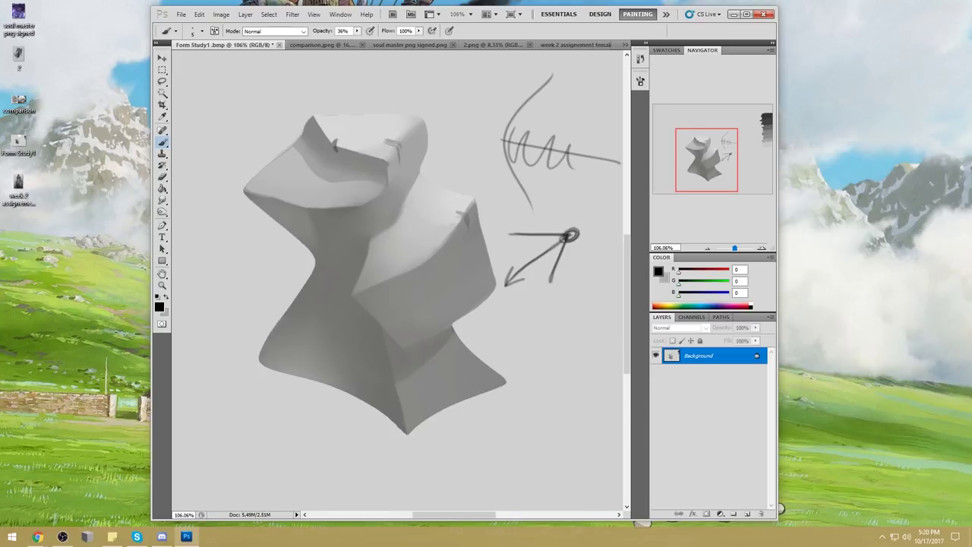
drag(564, 240, 495, 288)
Undo the arrow, the converging corner lines, the wavy scribble and the diagram's straight line.
key(ctrl+alt+z)
key(ctrl+alt+z)
key(ctrl+alt+z)
key(ctrl+alt+z)
key(ctrl+alt+z)
key(ctrl+alt+z)
key(ctrl+alt+z)
key(ctrl+alt+z)
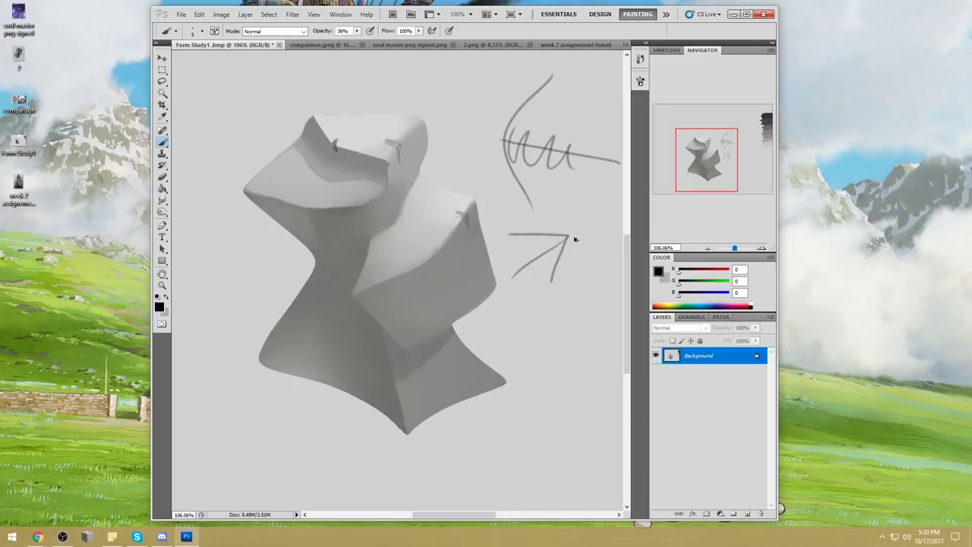
key(ctrl+alt+z)
key(ctrl+alt+z)
key(ctrl+alt+z)
Try a new straight line and several replacement strokes for the diagram, and undo the whole diagram beside the rock.
drag(502, 139, 599, 178)
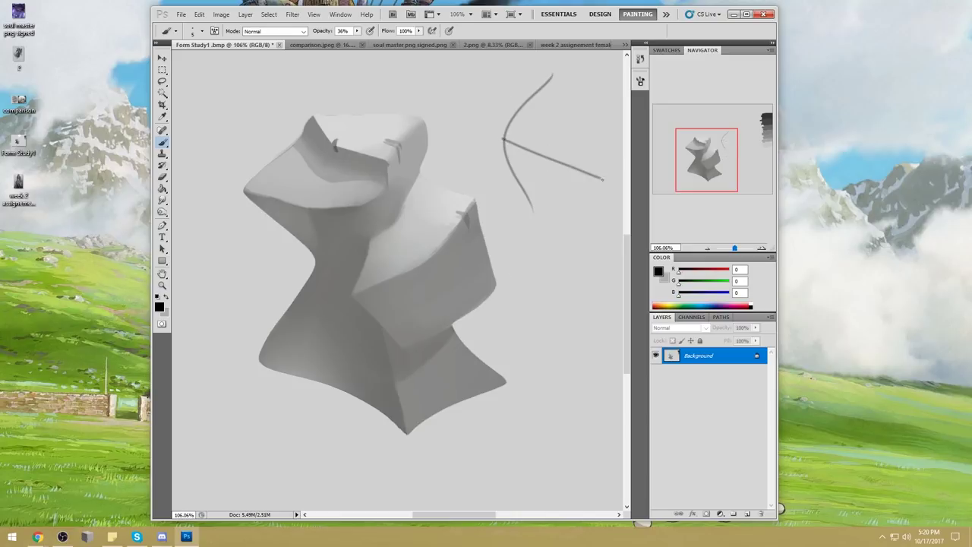
mouse_move(570, 140)
mouse_down()
mouse_move(538, 156)
mouse_move(547, 202)
mouse_up()
key(ctrl+alt+z)
key(ctrl+alt+z)
mouse_move(550, 76)
mouse_down()
mouse_move(504, 136)
mouse_move(524, 199)
mouse_up()
key(ctrl+alt+z)
drag(550, 76, 518, 183)
key(ctrl+alt+z)
drag(521, 122, 556, 177)
key(ctrl+alt+z)
key(ctrl+alt+z)
key(ctrl+alt+z)
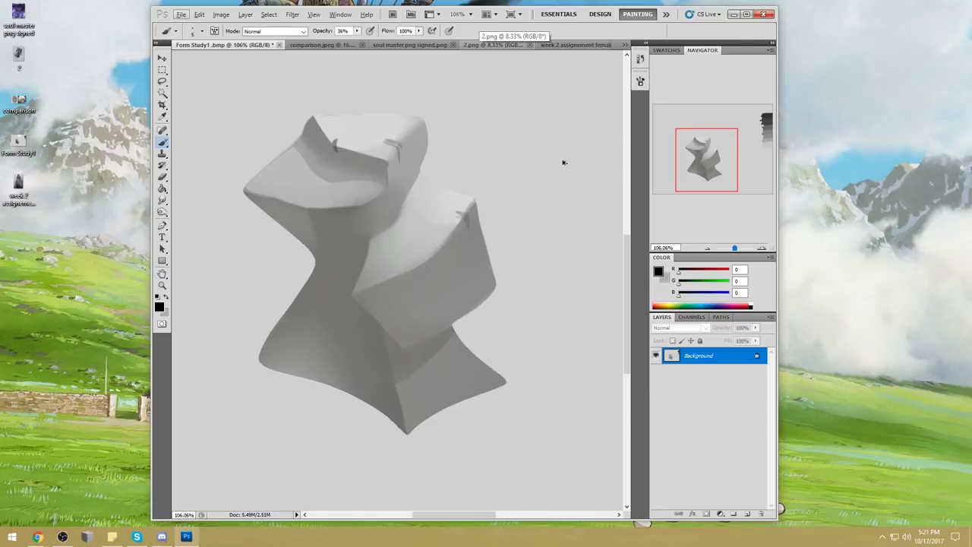
Switch to the Smudge tool at 8% strength and enlarge its brush to 9 px.
drag(162, 200, 191, 214)
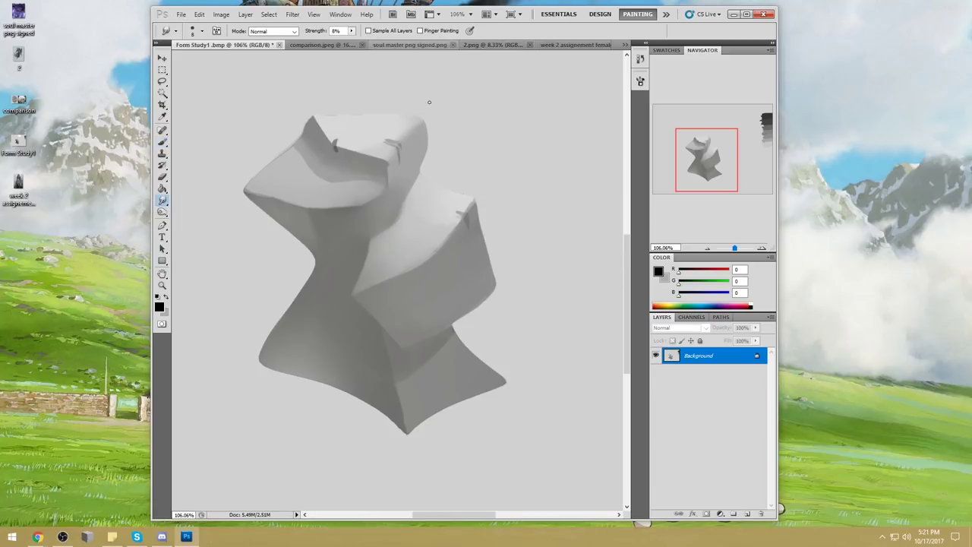
key(bracketright)
key(bracketright)
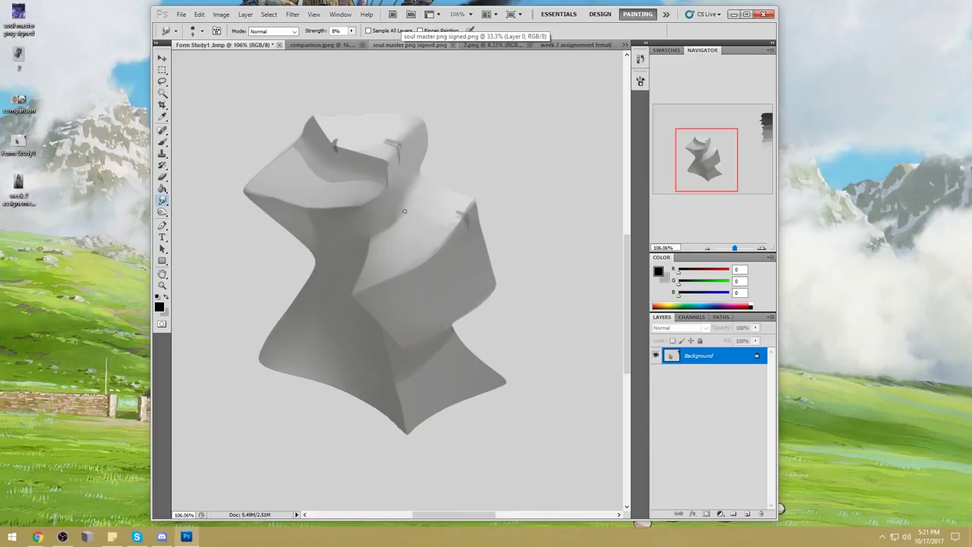
With a grey sampled from the rock, sketch a horizontal line with a peak, a small cylinder and a circle in the empty area.
mouse_move(505, 313)
mouse_down()
mouse_move(306, 251)
mouse_move(530, 231)
mouse_up()
key(b)
alt+click(227, 288)
mouse_move(371, 256)
mouse_down()
mouse_move(473, 239)
mouse_move(487, 254)
mouse_move(448, 275)
mouse_move(386, 267)
mouse_up()
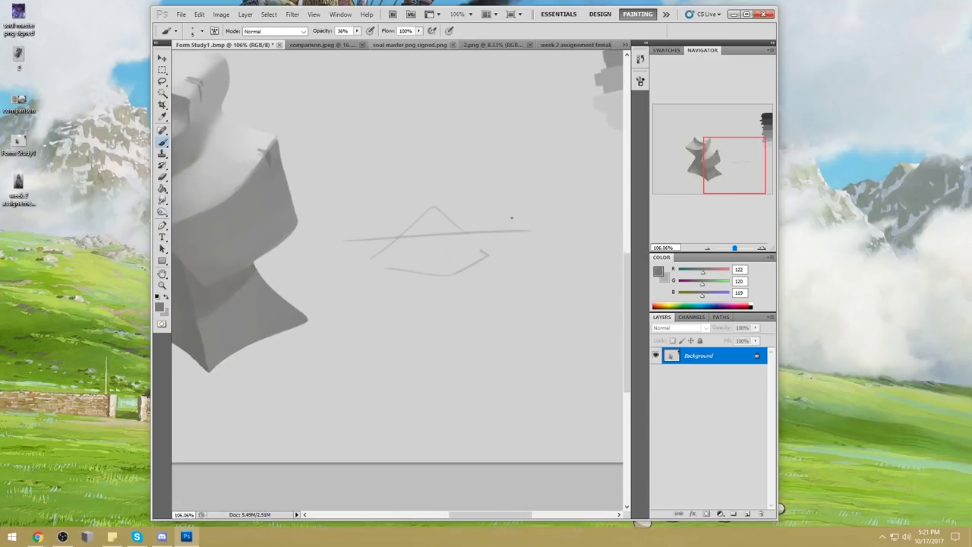
drag(492, 189, 495, 241)
drag(532, 186, 514, 243)
mouse_move(368, 141)
mouse_down()
mouse_move(350, 182)
mouse_move(381, 138)
mouse_up()
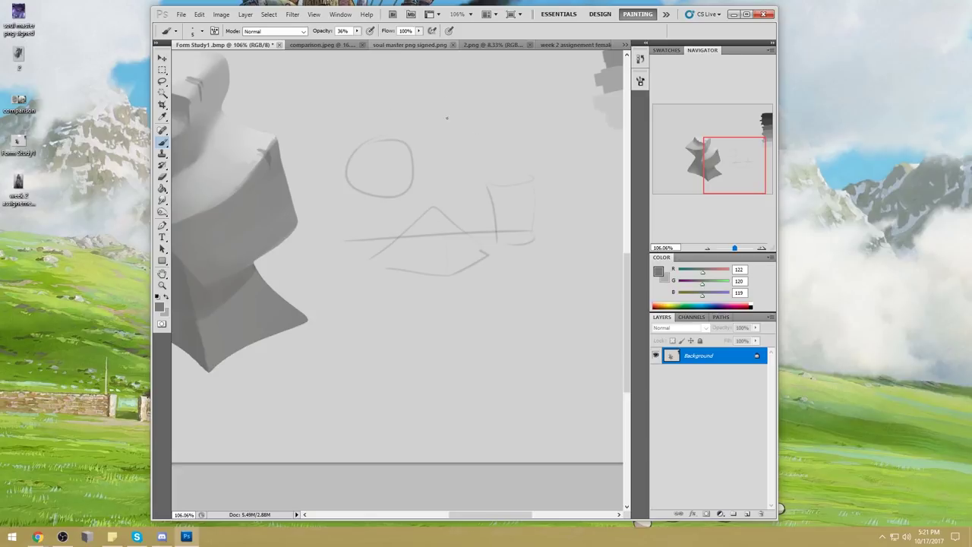
Sketch an ellipse, a box in perspective, an irregular rock silhouette and a long curved outline around the existing shapes.
drag(526, 119, 467, 106)
mouse_move(442, 288)
mouse_down()
mouse_move(420, 328)
mouse_move(443, 290)
mouse_move(512, 283)
mouse_move(452, 288)
mouse_move(577, 296)
mouse_up()
mouse_move(577, 299)
mouse_down()
mouse_move(548, 309)
mouse_move(568, 300)
mouse_move(613, 318)
mouse_up()
mouse_move(535, 315)
mouse_down()
mouse_move(548, 350)
mouse_move(411, 336)
mouse_up()
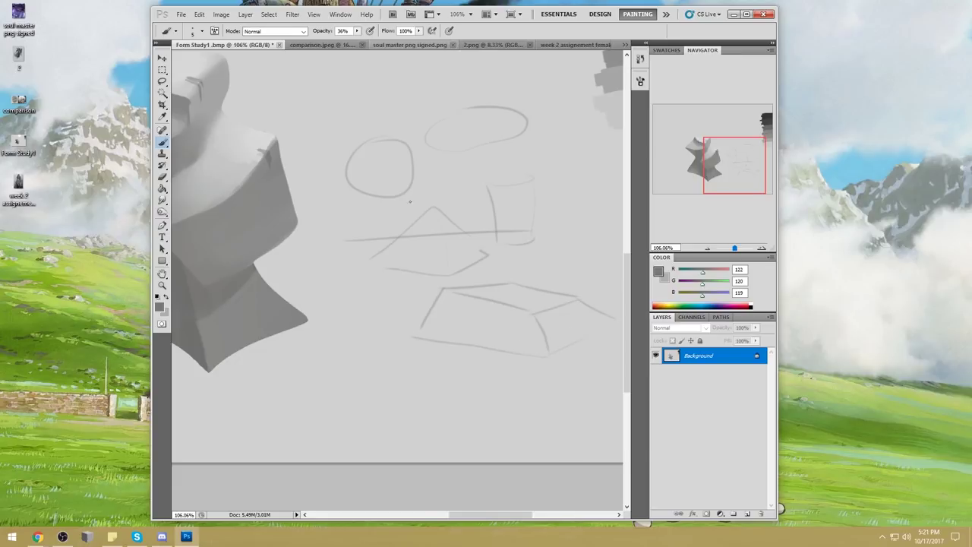
mouse_move(558, 122)
mouse_down()
mouse_move(495, 189)
mouse_move(550, 236)
mouse_move(601, 220)
mouse_move(577, 170)
mouse_move(584, 131)
mouse_move(562, 114)
mouse_up()
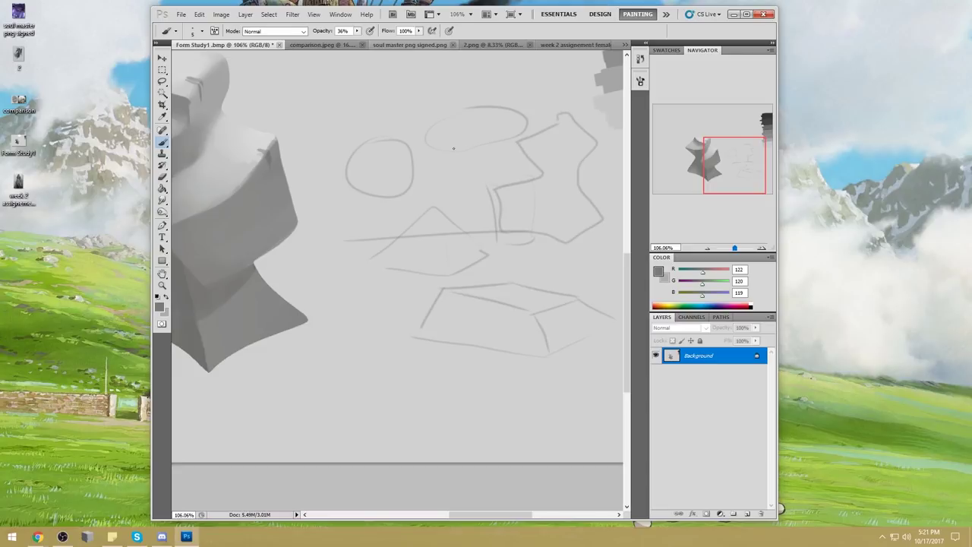
mouse_move(346, 125)
mouse_down()
mouse_move(419, 94)
mouse_move(554, 75)
mouse_move(387, 97)
mouse_up()
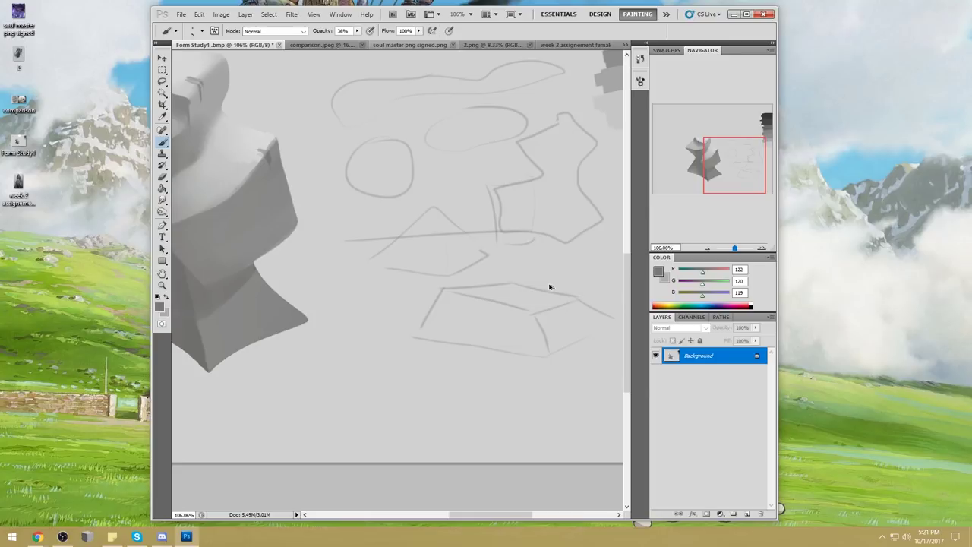
Undo all the shape sketches in the empty area beside the rock.
key(ctrl+alt+z)
key(ctrl+alt+z)
key(ctrl+alt+z)
key(ctrl+alt+z)
key(ctrl+alt+z)
key(ctrl+alt+z)
key(ctrl+alt+z)
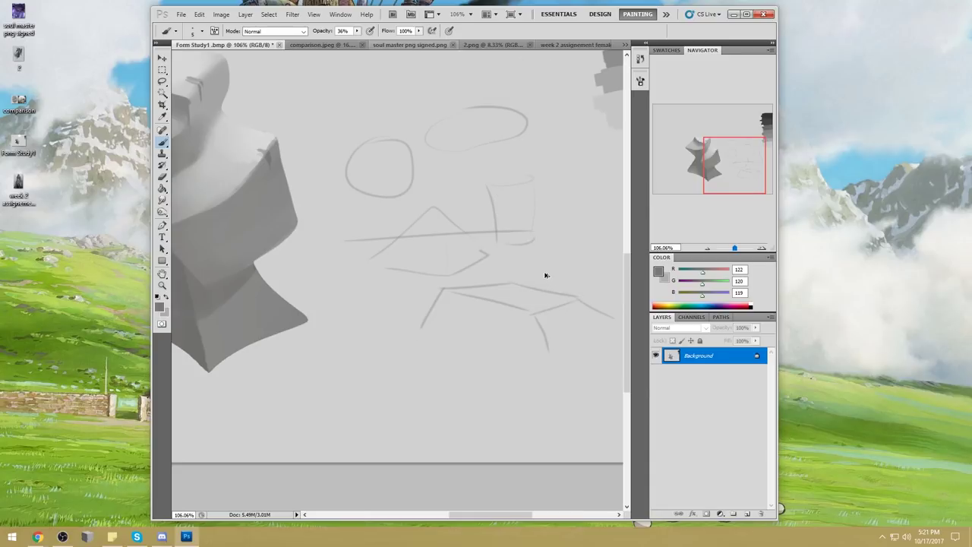
key(ctrl+alt+z)
key(ctrl+alt+z)
key(ctrl+alt+z)
key(ctrl+alt+z)
key(ctrl+alt+z)
key(ctrl+alt+z)
key(ctrl+alt+z)
key(ctrl+alt+z)
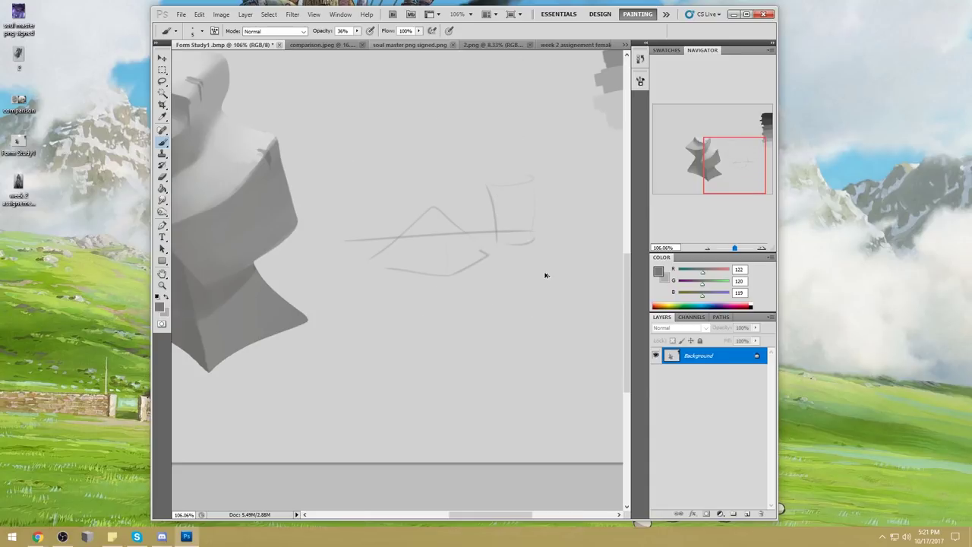
key(ctrl+alt+z)
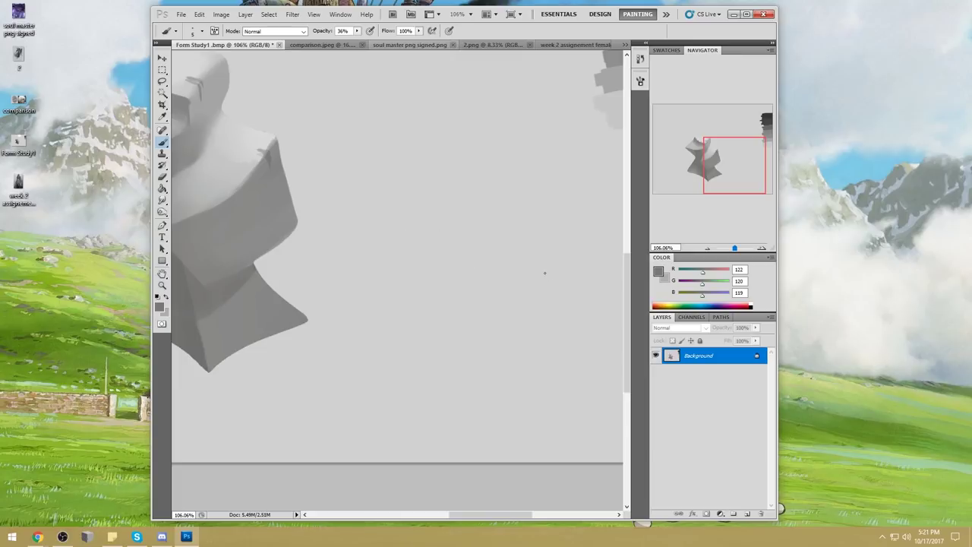
Select the background with the Magic Wand at tolerance 1, invert to the rock, and correct the right shelf's upper edge with the Lasso.
drag(258, 219, 518, 241)
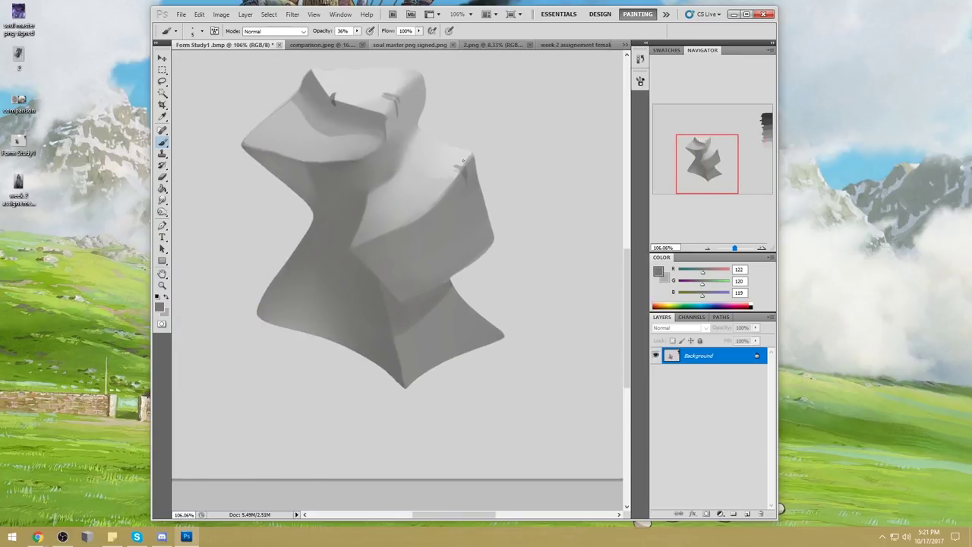
right_click(471, 181)
click(561, 334)
click(162, 93)
click(478, 141)
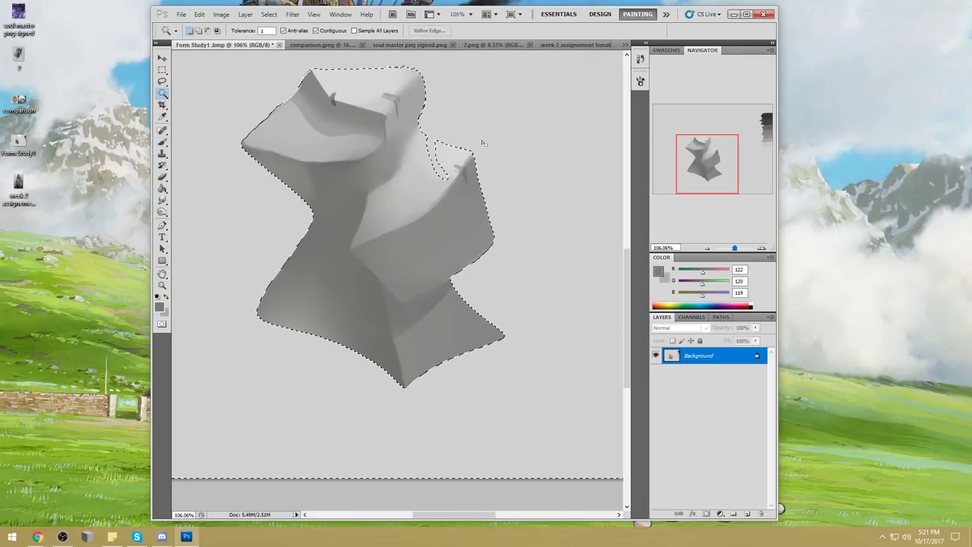
right_click(474, 167)
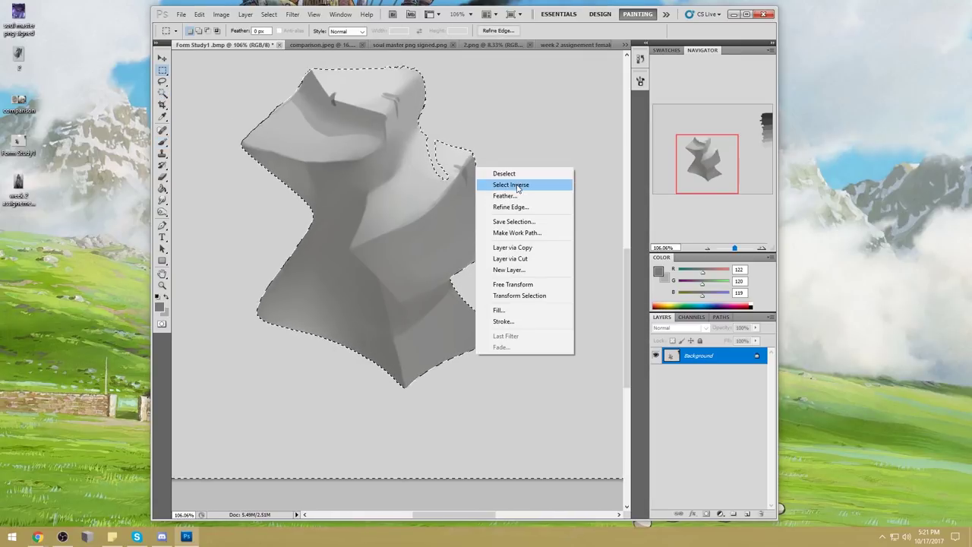
click(516, 185)
key(l)
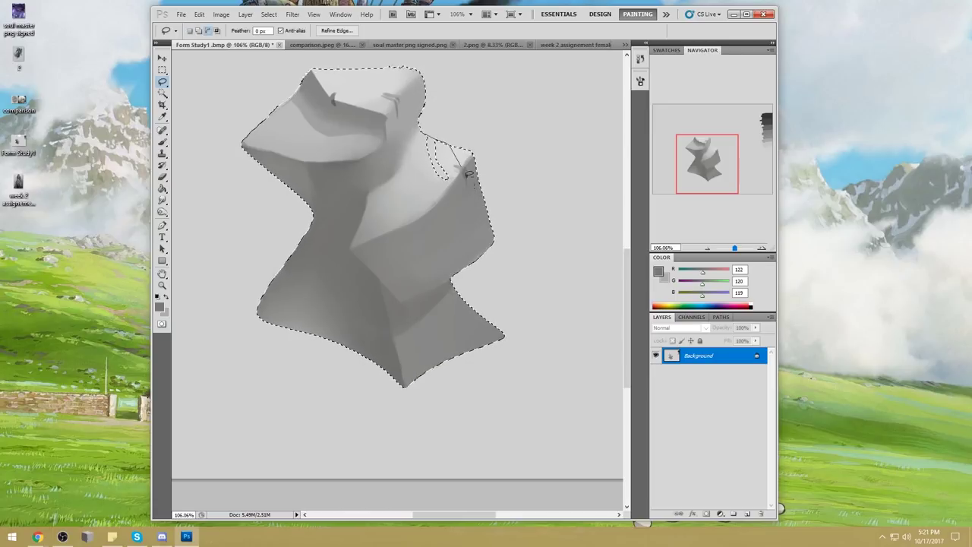
mouse_move(428, 134)
mouse_down()
mouse_move(441, 140)
mouse_move(432, 151)
mouse_up()
Invert the selection, hide its outline, sample a 132 grey near the shelf's tip and reduce the brush to 70 px.
right_click(486, 195)
click(517, 214)
key(ctrl+h)
key(b)
alt+click(470, 180)
key(bracketleft)
key(bracketleft)
key(bracketleft)
key(bracketleft)
key(bracketleft)
key(bracketleft)
key(bracketleft)
key(bracketleft)
key(bracketleft)
key(bracketleft)
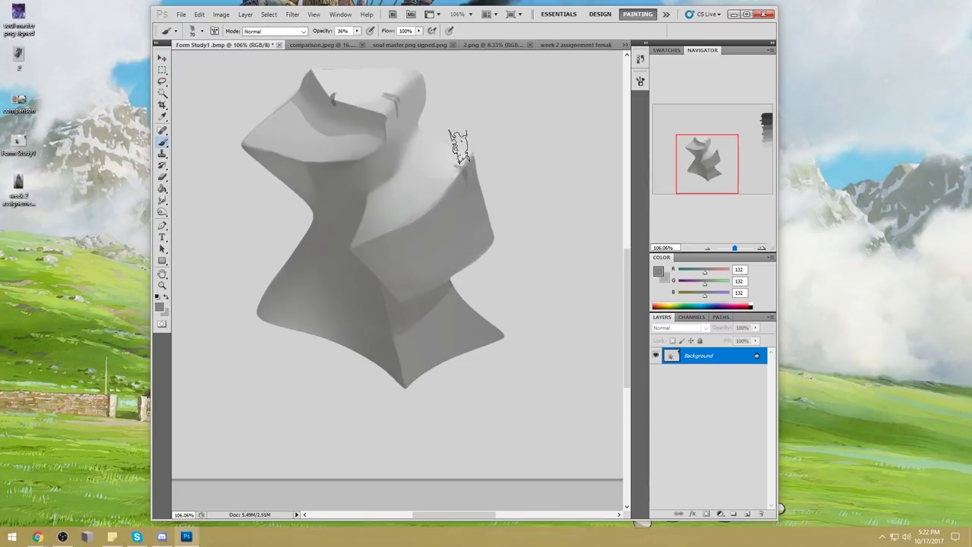
Invert the selection back to the rock, sample a 139 grey at the shelf's tip and raise the brush opacity to 100%.
key(m)
right_click(453, 180)
click(493, 197)
key(b)
alt+click(471, 162)
click(357, 31)
drag(357, 41, 393, 45)
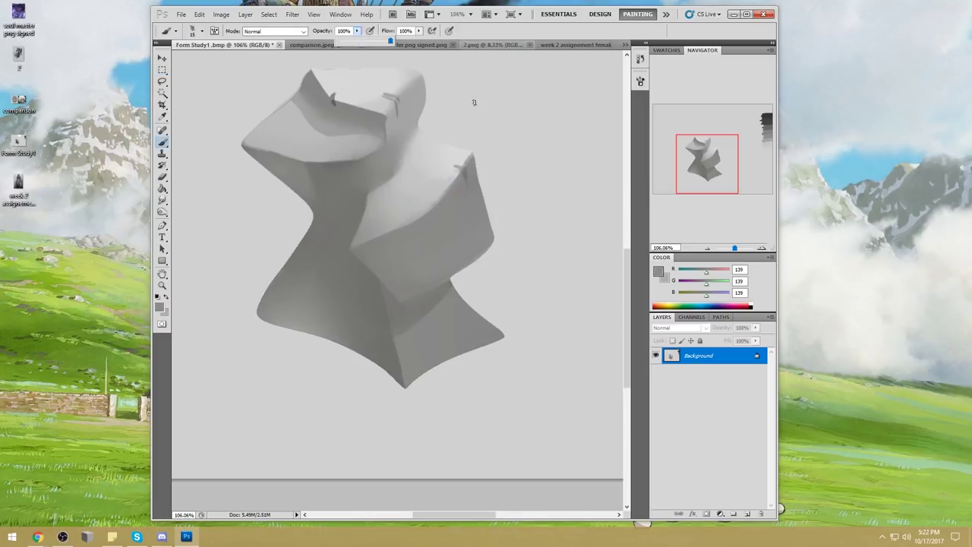
Retouch the crack mark at the right shelf's tip with sampled light and mid greys using a small brush, and deselect.
alt+click(460, 155)
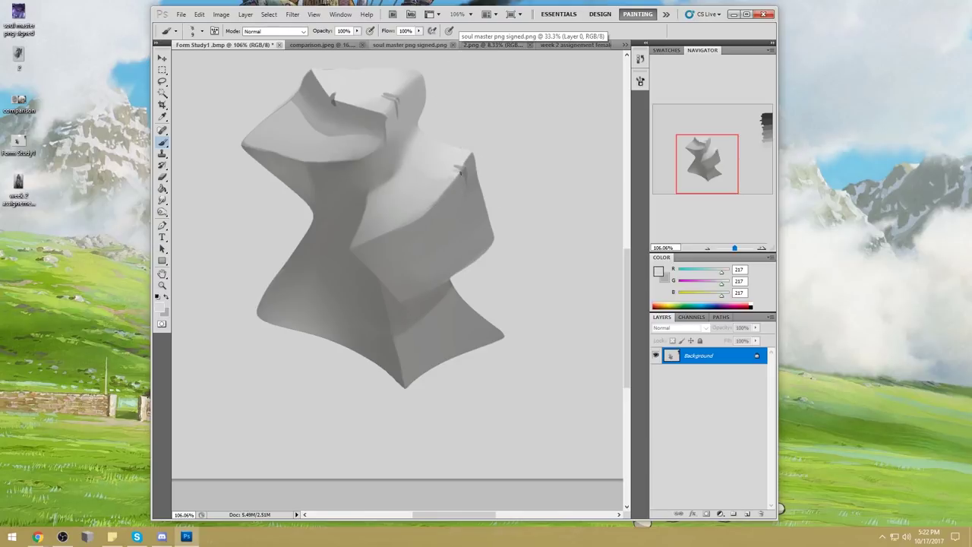
drag(465, 178, 461, 168)
alt+click(464, 180)
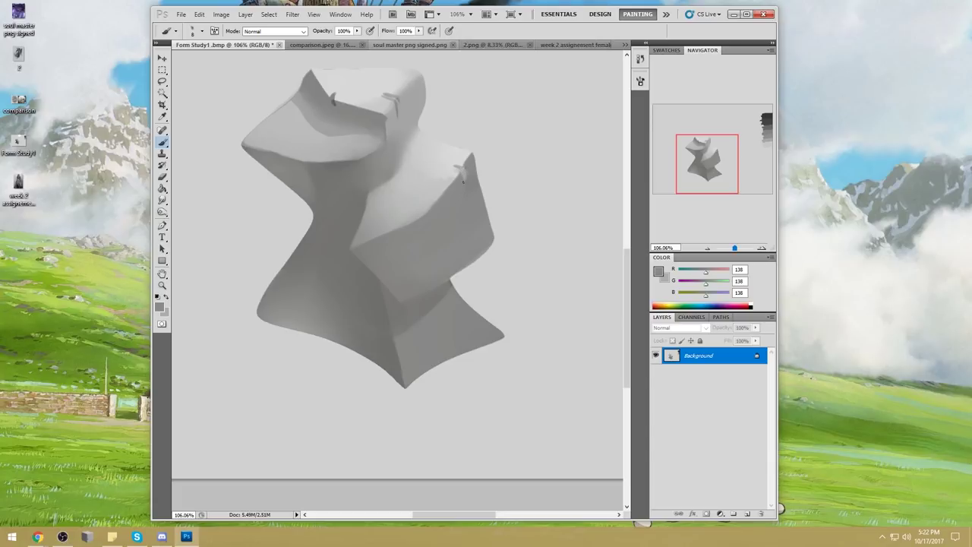
alt+click(471, 171)
key(ctrl+0)
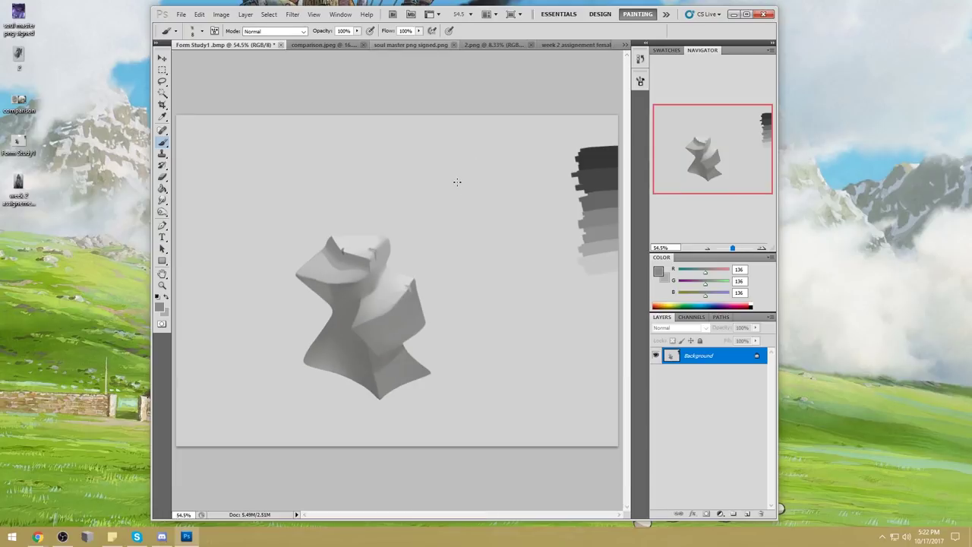
key(m)
right_click(404, 222)
click(434, 229)
Reshape the upper arm of the hooked mark on the top plane with the sampled greys 164 and 216.
key(b)
key(ctrl+space)
drag(319, 227, 423, 299)
alt+click(400, 220)
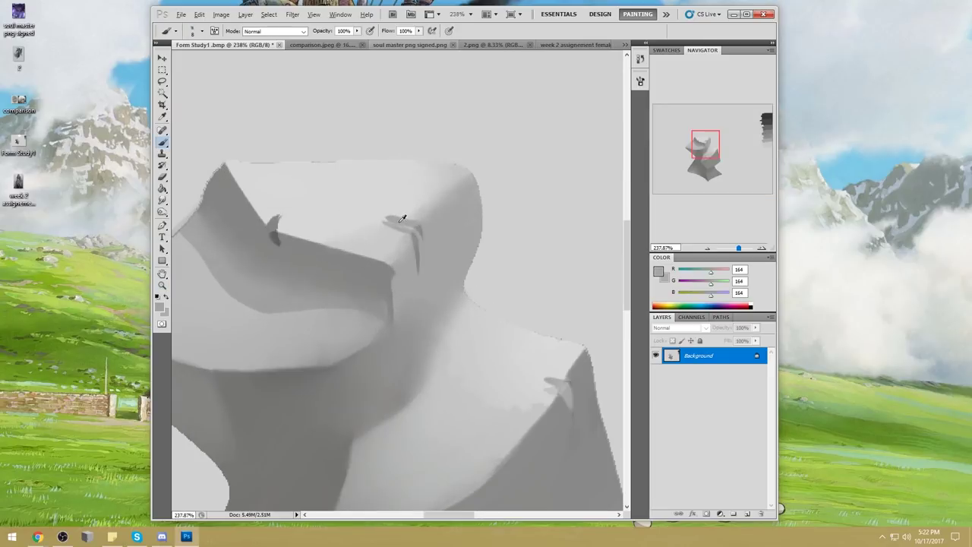
mouse_move(395, 223)
mouse_down()
mouse_move(370, 222)
mouse_move(399, 236)
mouse_up()
alt+click(377, 231)
alt+click(384, 209)
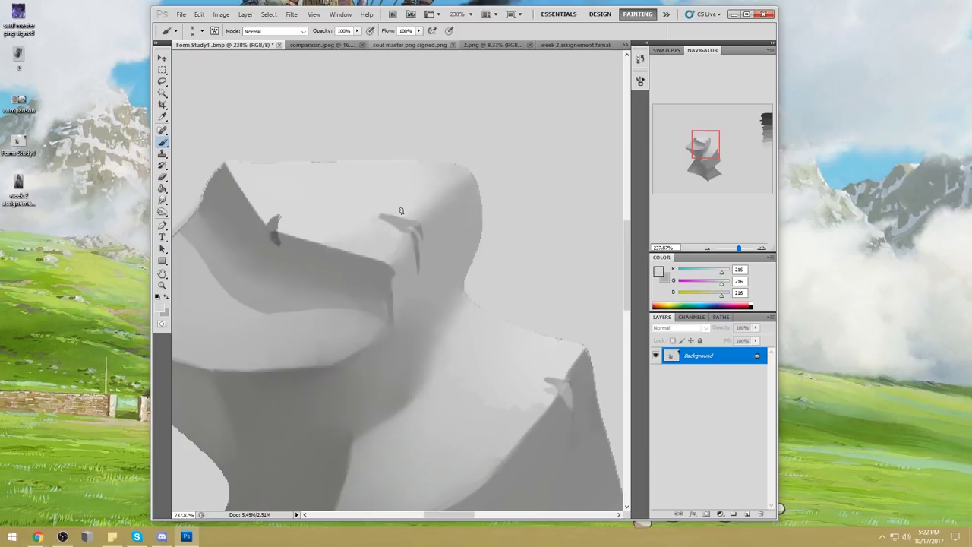
Lighten and soften the vertical arm of the hooked mark on the top column with sampled light greys.
alt+click(410, 217)
drag(416, 226, 418, 256)
alt+click(418, 240)
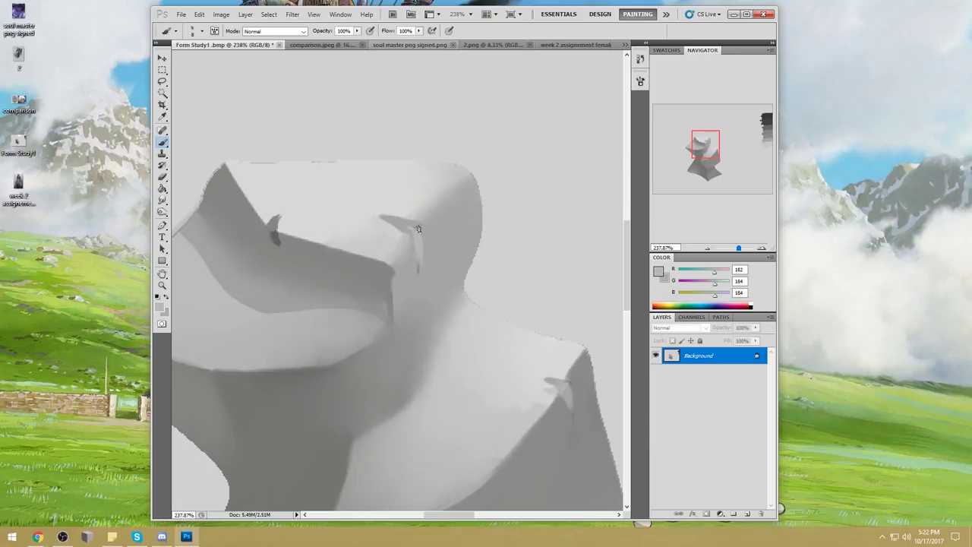
alt+click(421, 258)
alt+click(414, 266)
alt+click(416, 227)
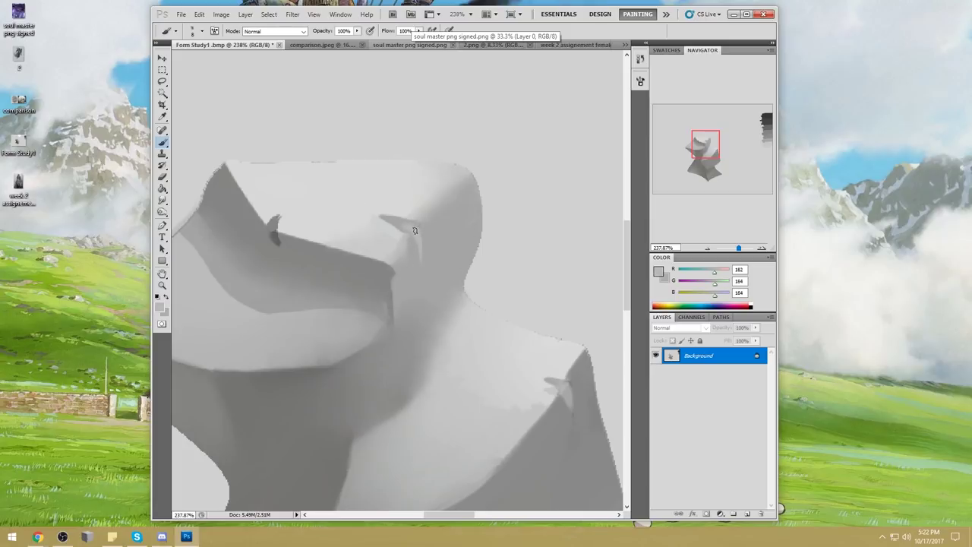
Remove the image's remaining colour by lowering the saturation with Hue/Saturation, and return to the Brush tool.
key(ctrl+u)
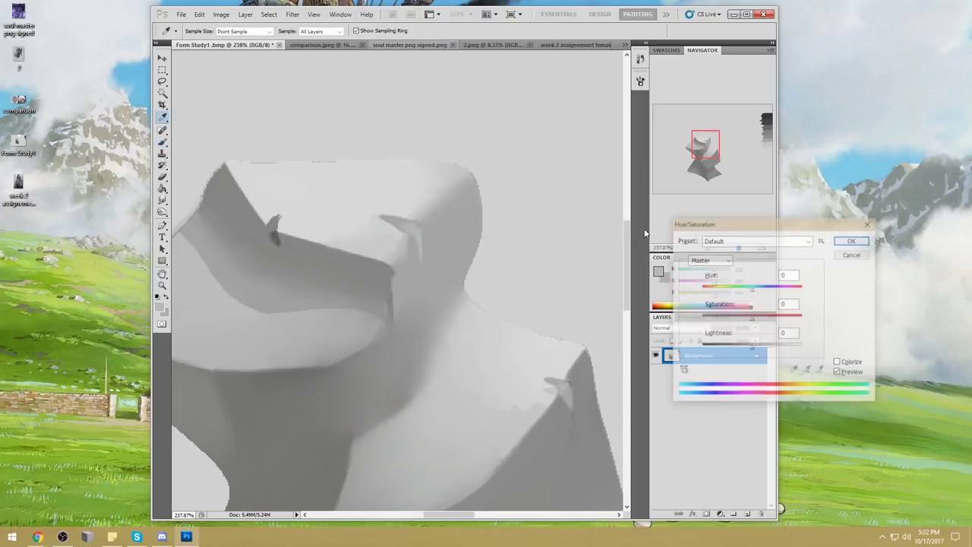
drag(751, 318, 697, 319)
key(Return)
key(b)
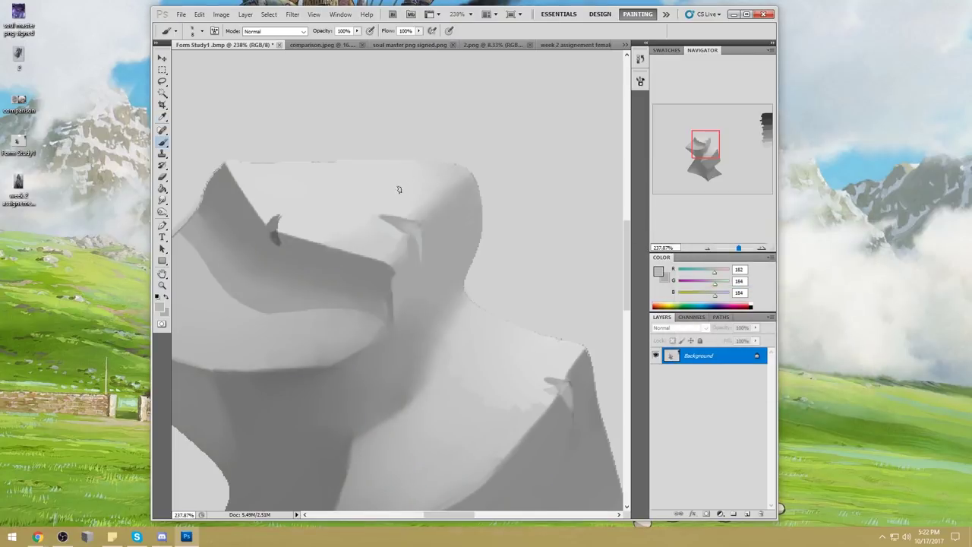
Touch up the hooked mark's lower arm, sample the 164 grey beside it and enlarge the brush to 25 px.
alt+click(415, 247)
alt+click(434, 232)
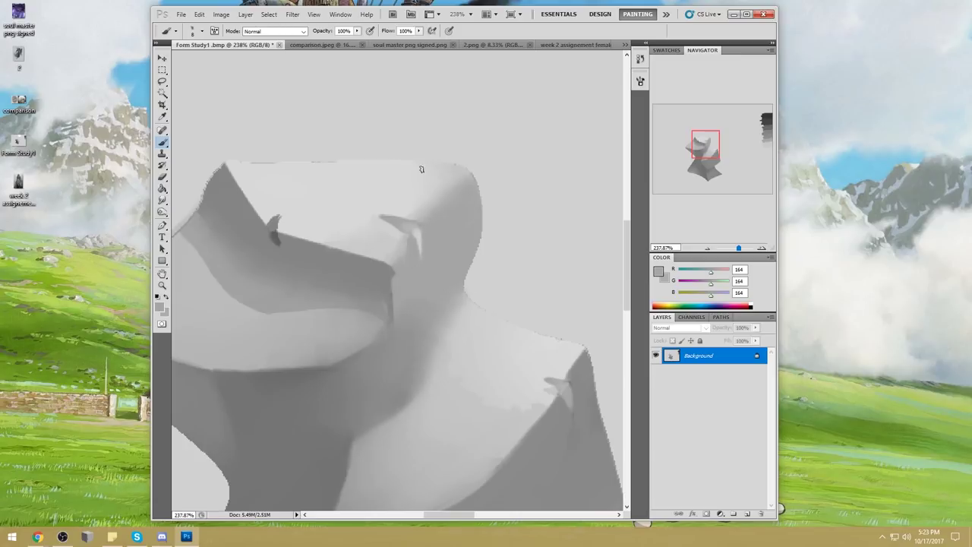
key(bracketright)
key(bracketright)
key(bracketright)
key(bracketright)
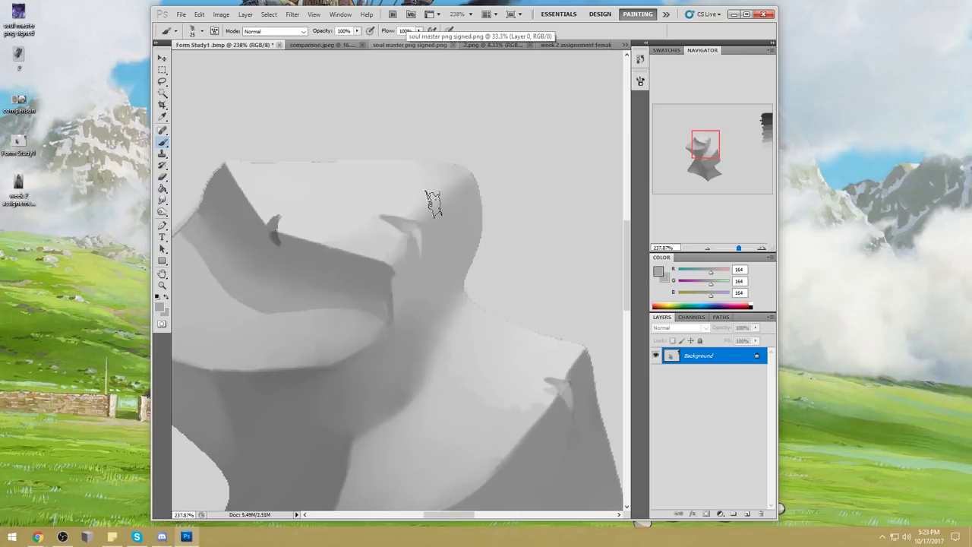
Retouch the small dark notch on the top ledge's rim with sampled light and dark greys, using the 25 px brush.
key(ctrl+minus)
key(ctrl+0)
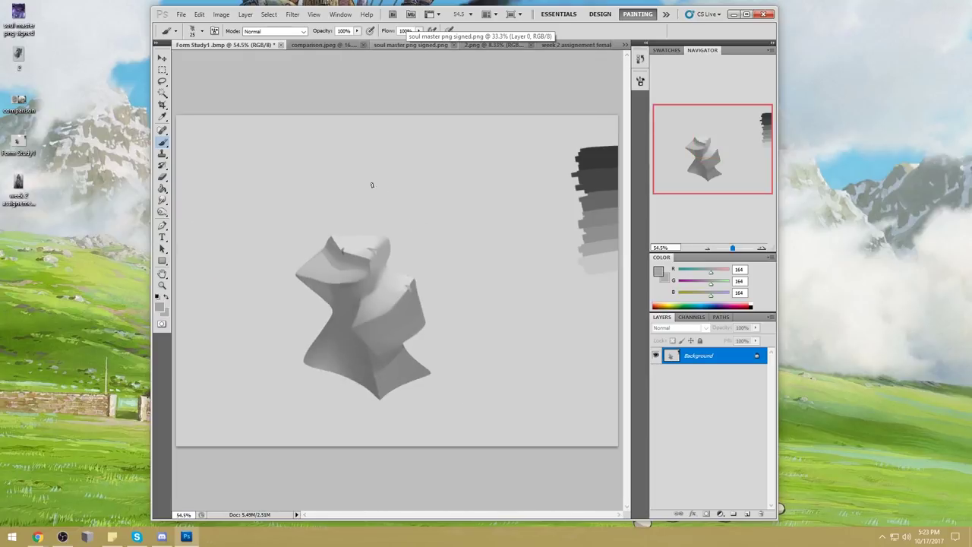
alt+click(373, 242)
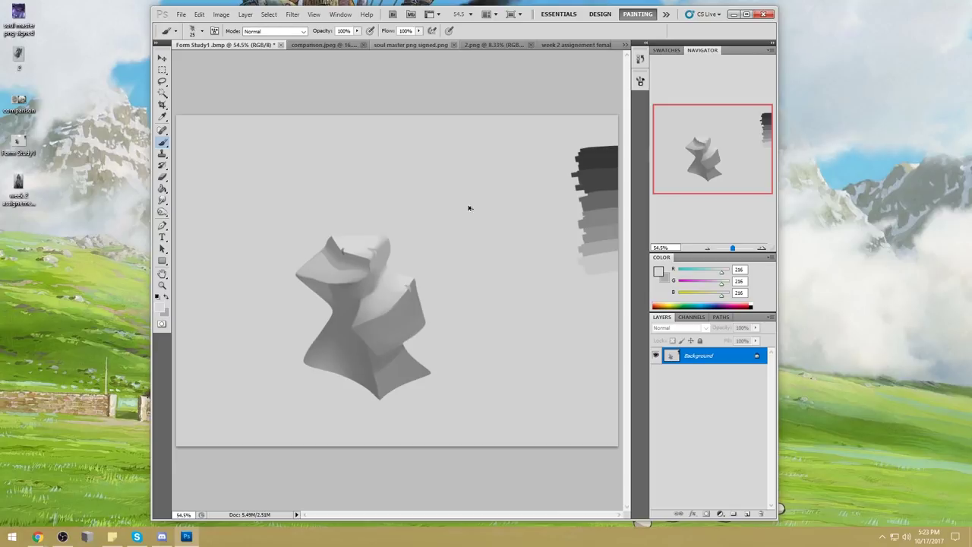
alt+click(339, 253)
alt+click(346, 244)
alt+click(347, 252)
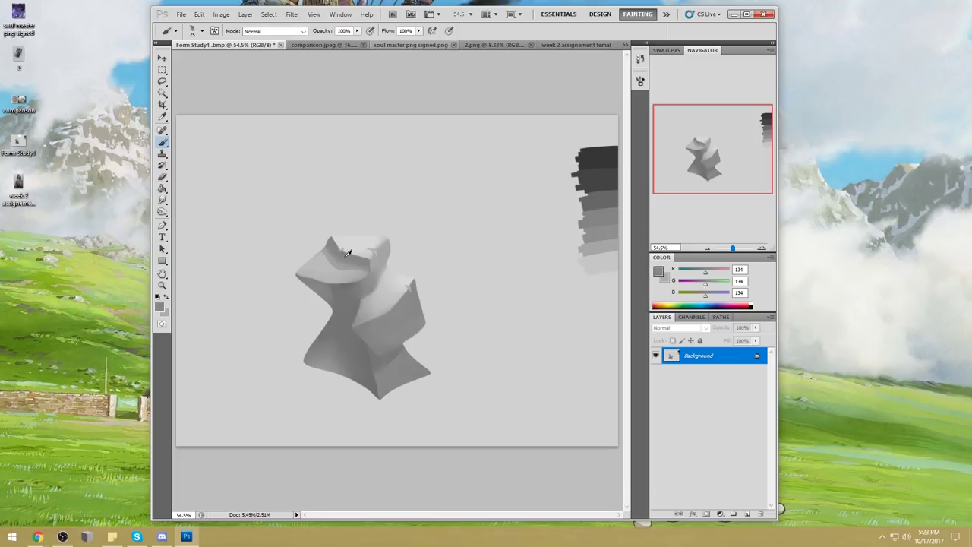
alt+click(345, 271)
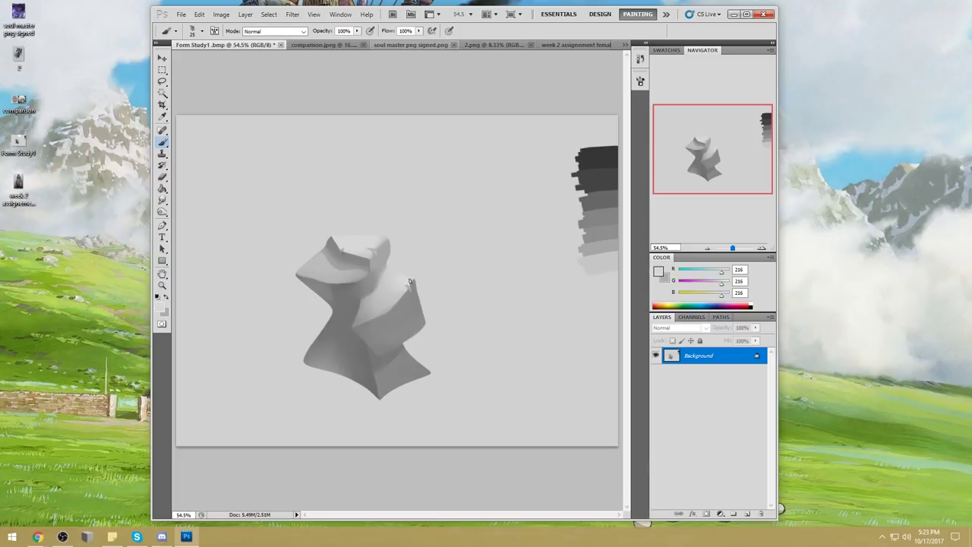
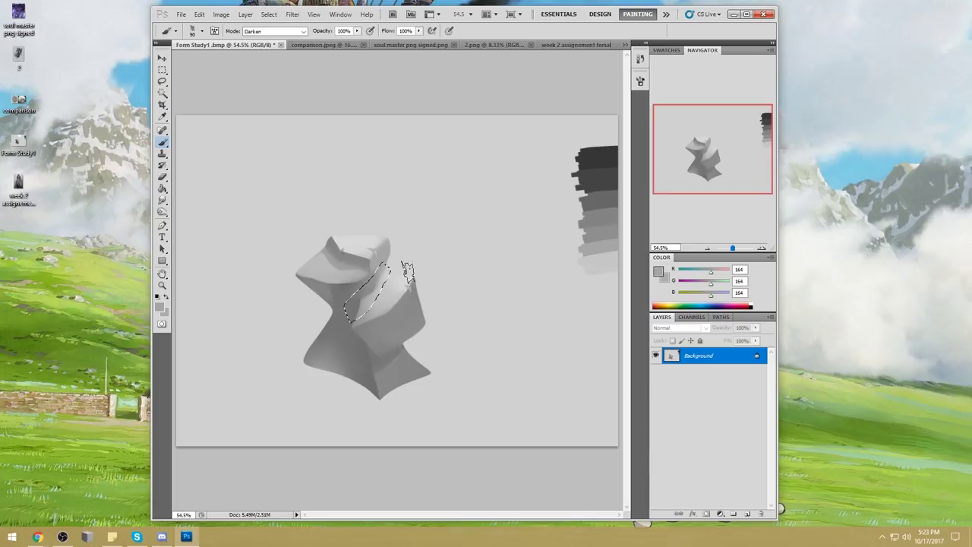
Trim the lasso selection along the recess between the two columns, clear it and return to the Brush tool.
key(l)
key(alt)
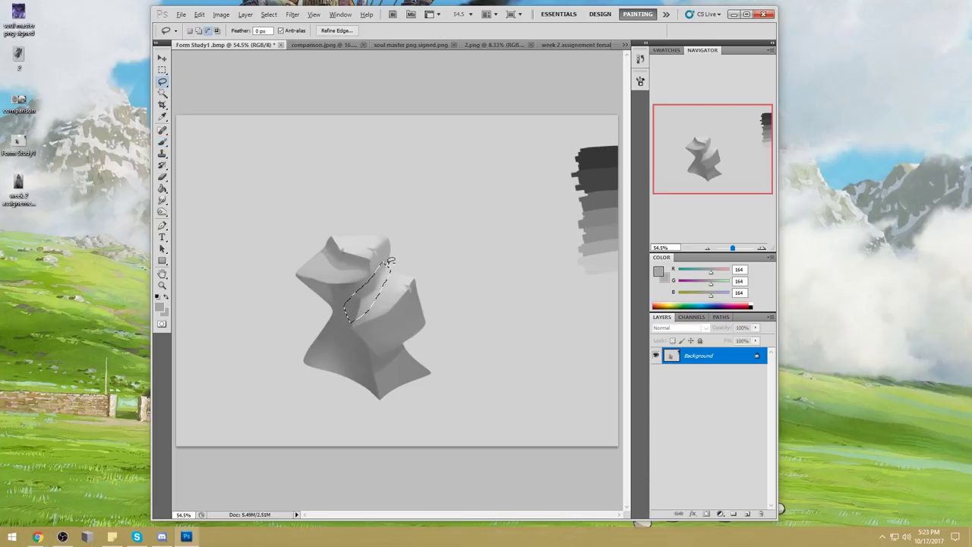
mouse_move(382, 279)
mouse_down()
mouse_move(390, 266)
mouse_move(373, 307)
mouse_up()
key(alt)
key(alt)
key(alt)
drag(408, 256, 409, 252)
key(b)
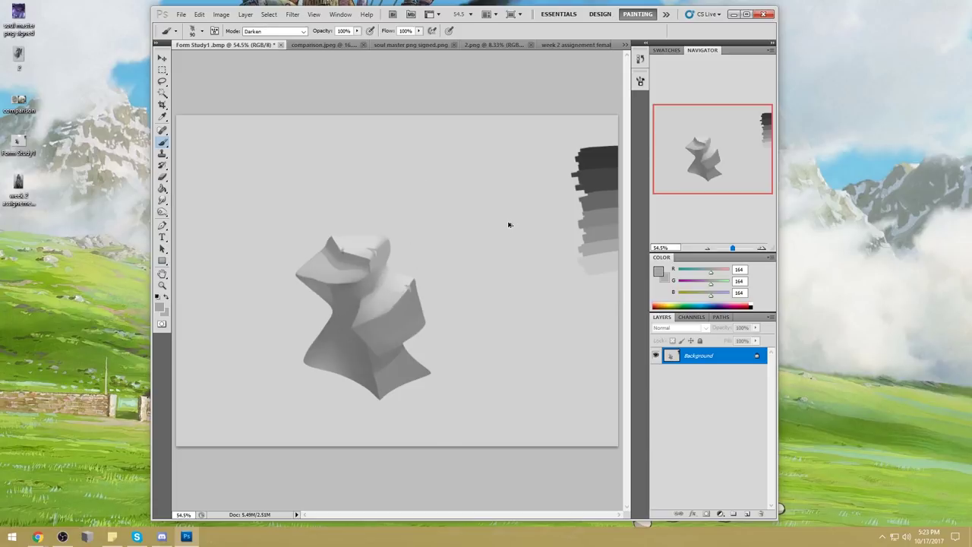
Lasso the recess between the two columns, try darkening it with a sampled 116 grey, and undo the stroke.
key(l)
click(438, 250)
mouse_move(380, 283)
mouse_down()
mouse_move(341, 329)
mouse_move(386, 280)
mouse_up()
click(395, 287)
key(b)
alt+click(350, 300)
drag(358, 319, 369, 296)
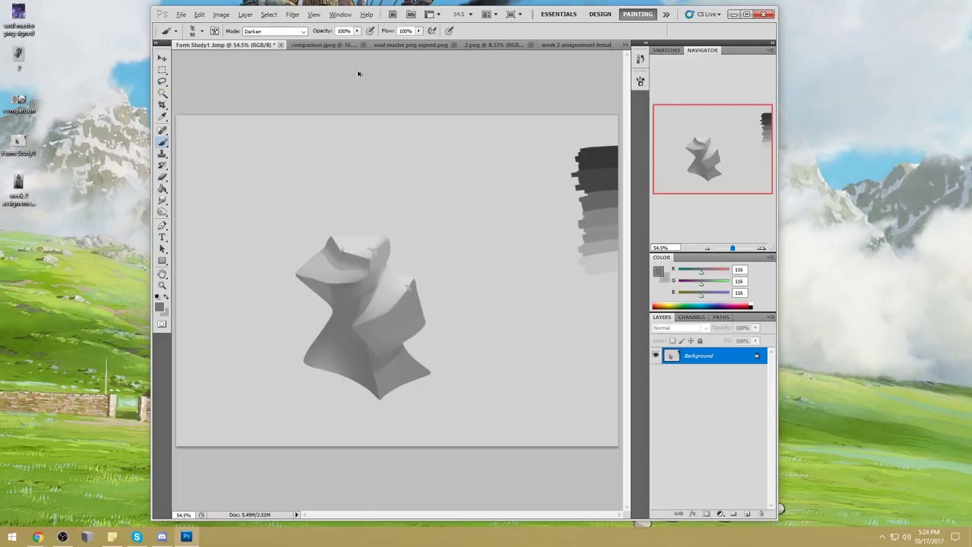
key(ctrl+z)
Lower the brush opacity to 54% and try shading the recess below the top ledge with a sampled 139 grey.
click(357, 31)
drag(357, 41, 333, 41)
alt+click(372, 283)
drag(372, 284, 338, 336)
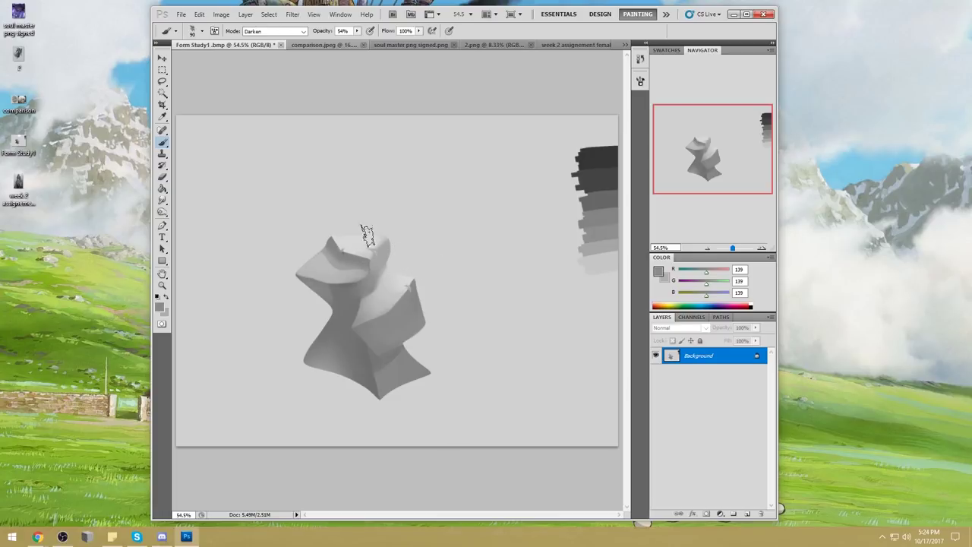
Lasso the top column's front-left face and try shading it with a sampled 161 grey.
key(l)
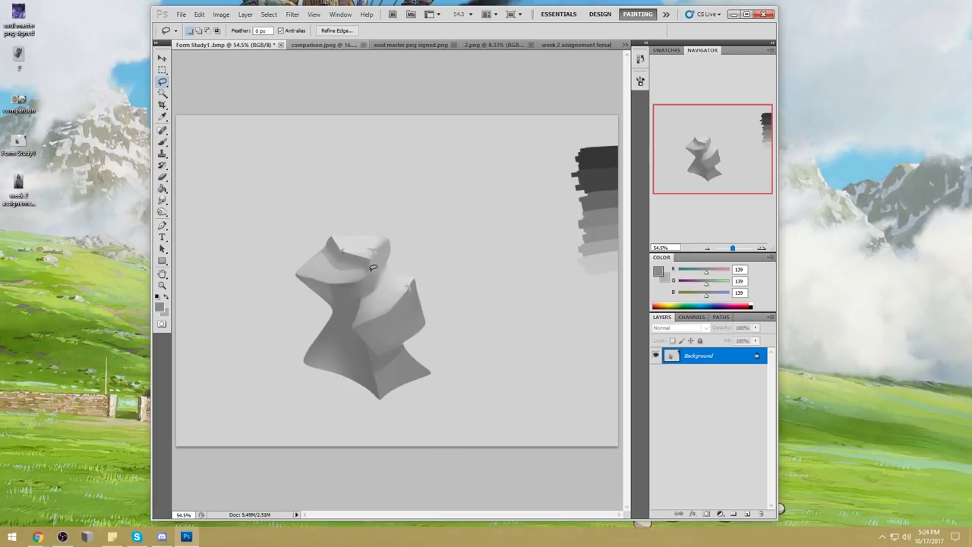
mouse_move(311, 257)
mouse_down()
mouse_move(359, 281)
mouse_move(360, 259)
mouse_move(324, 248)
mouse_move(312, 259)
mouse_up()
key(ctrl+h)
key(b)
alt+click(345, 261)
drag(331, 271, 349, 275)
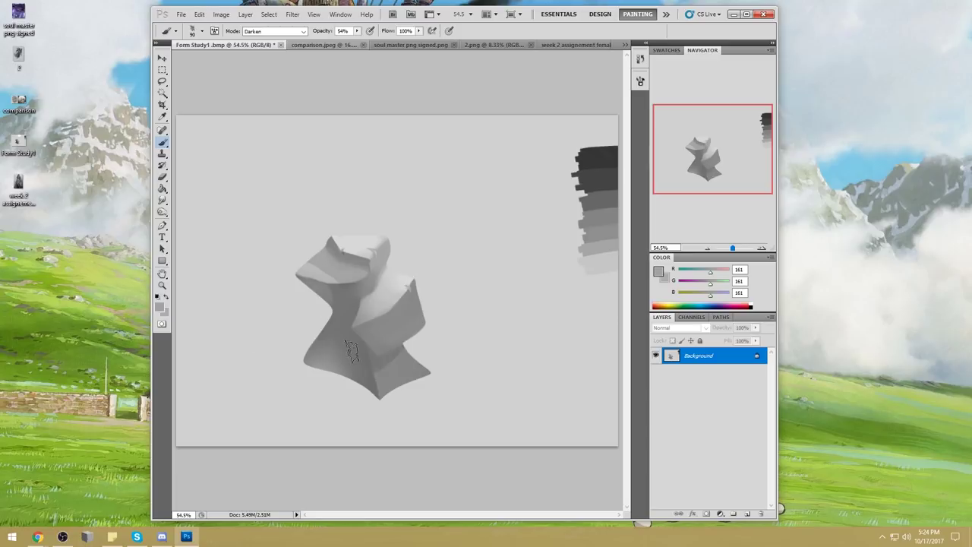
Try painting a lassoed cast shadow on the ground left of the rock's base in 124 grey, and undo it.
key(l)
mouse_move(311, 343)
mouse_down()
mouse_move(177, 383)
mouse_move(381, 395)
mouse_move(316, 348)
mouse_up()
key(b)
key(ctrl+h)
alt+click(387, 383)
mouse_move(364, 393)
mouse_down()
mouse_move(258, 400)
mouse_move(239, 390)
mouse_move(314, 340)
mouse_up()
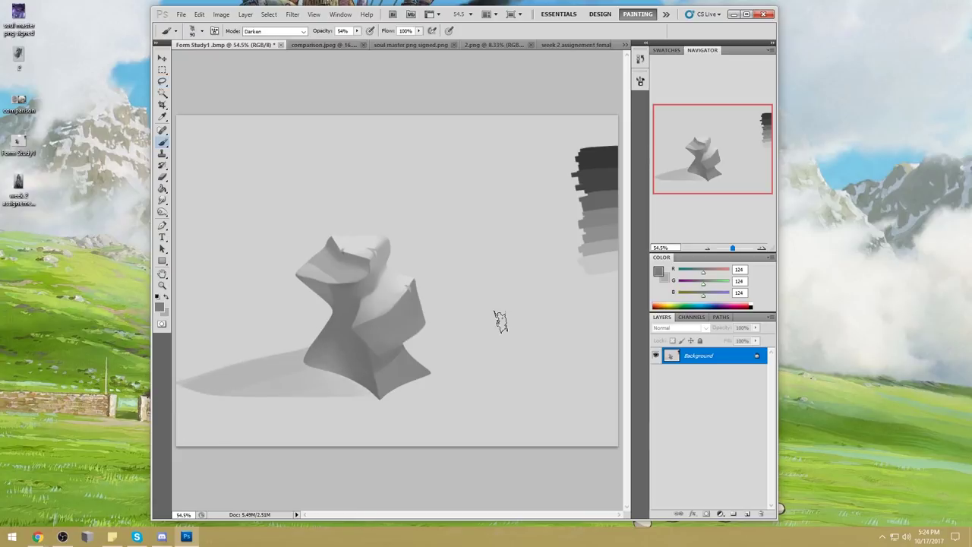
key(ctrl+z)
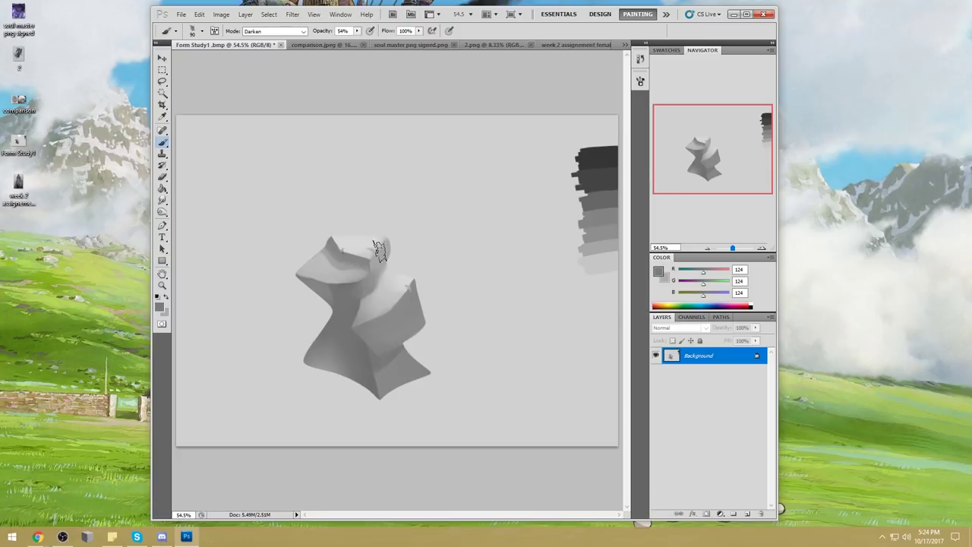
Blend the top column's front-left face with the Smudge tool at 8% strength and touch it up with 135 grey.
key(m)
click(163, 201)
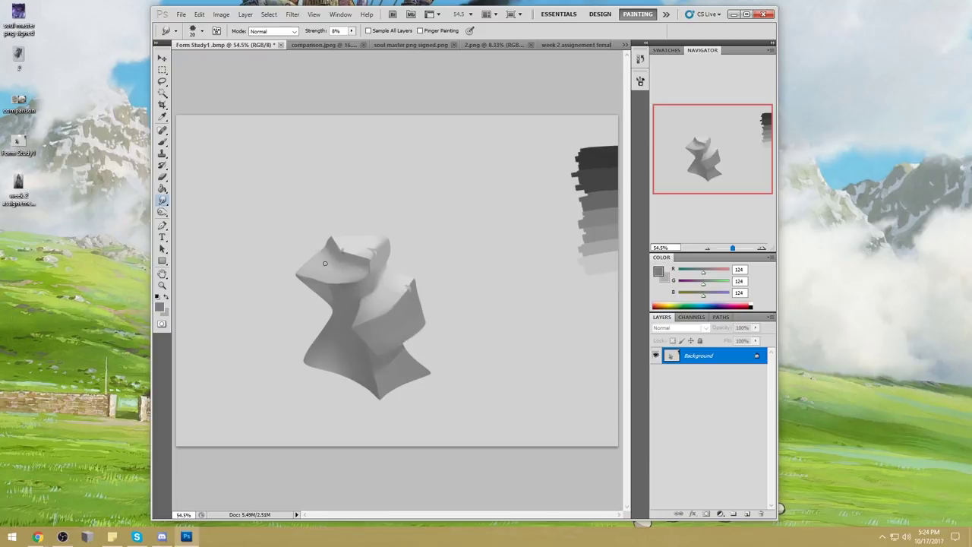
key(b)
alt+click(333, 260)
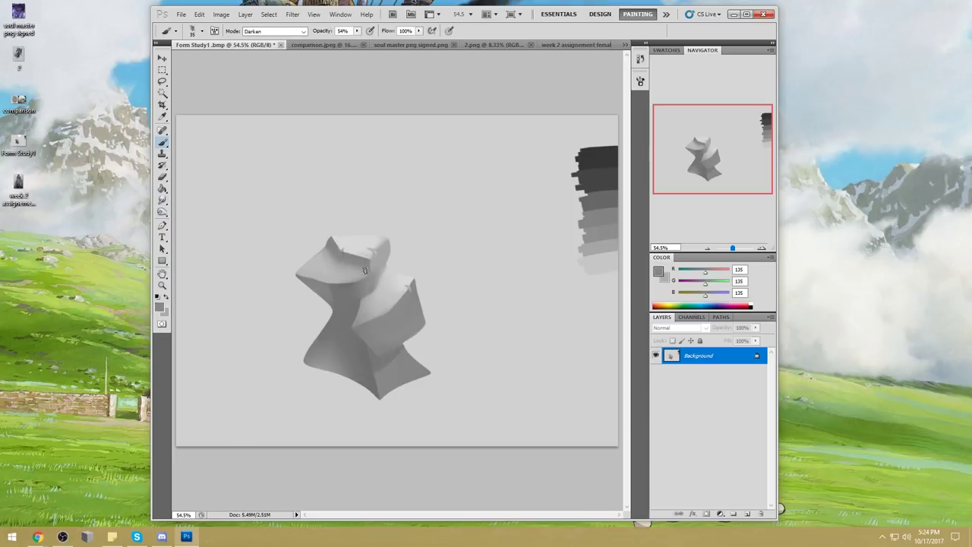
Copy the whole finished canvas, revert the document to its opening snapshot in the history, and paste the copy as a new layer.
key(ctrl+a)
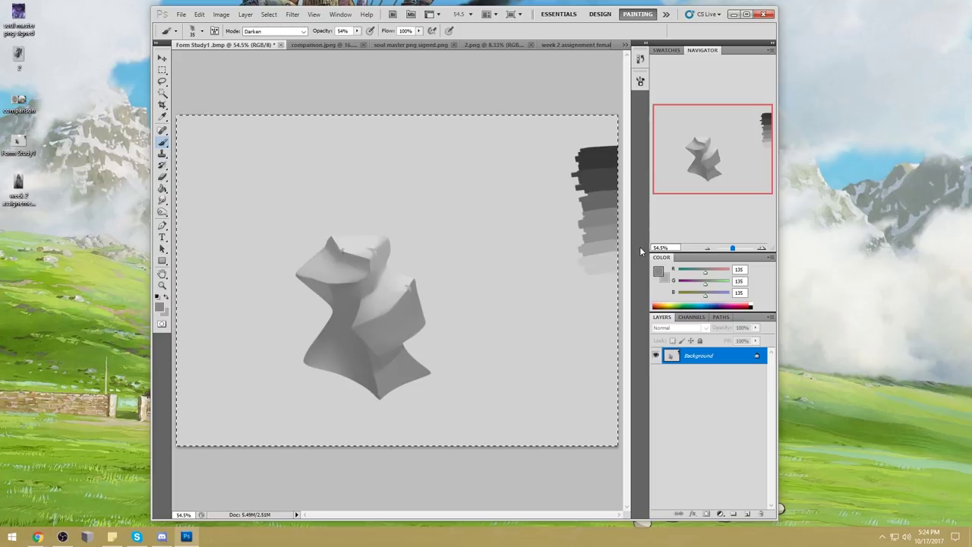
click(642, 59)
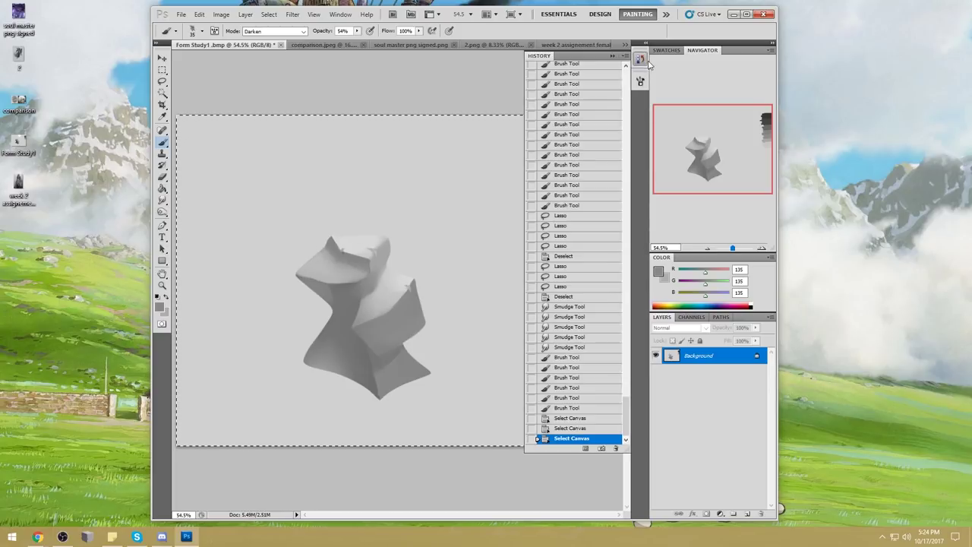
drag(627, 408, 627, 84)
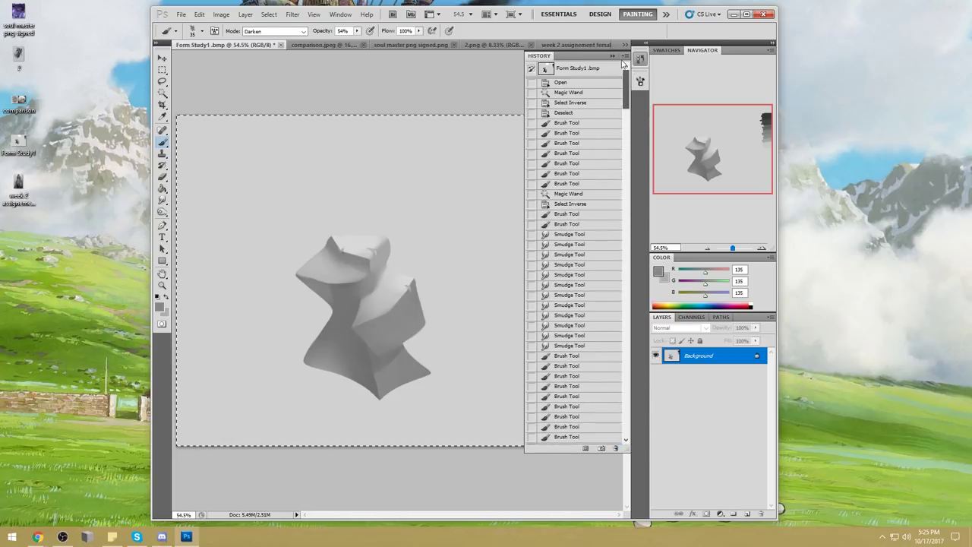
click(608, 69)
key(ctrl+v)
click(612, 56)
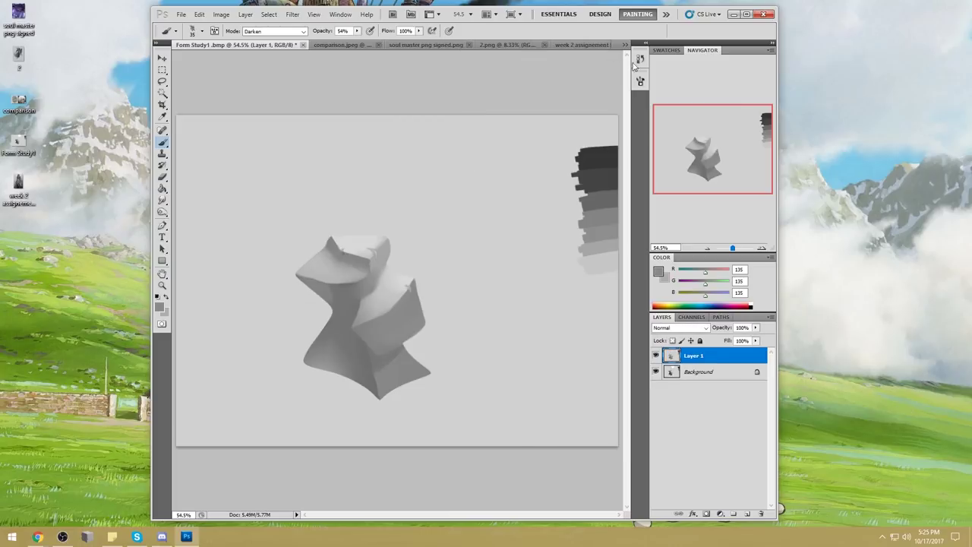
Compare the finished study with the original by repeatedly hiding and showing Layer 1.
click(655, 355)
click(655, 356)
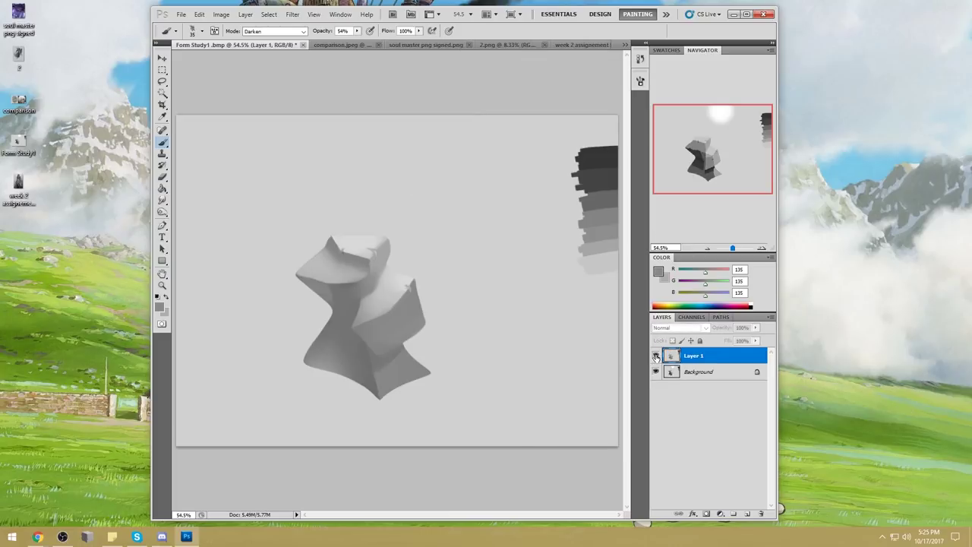
click(655, 356)
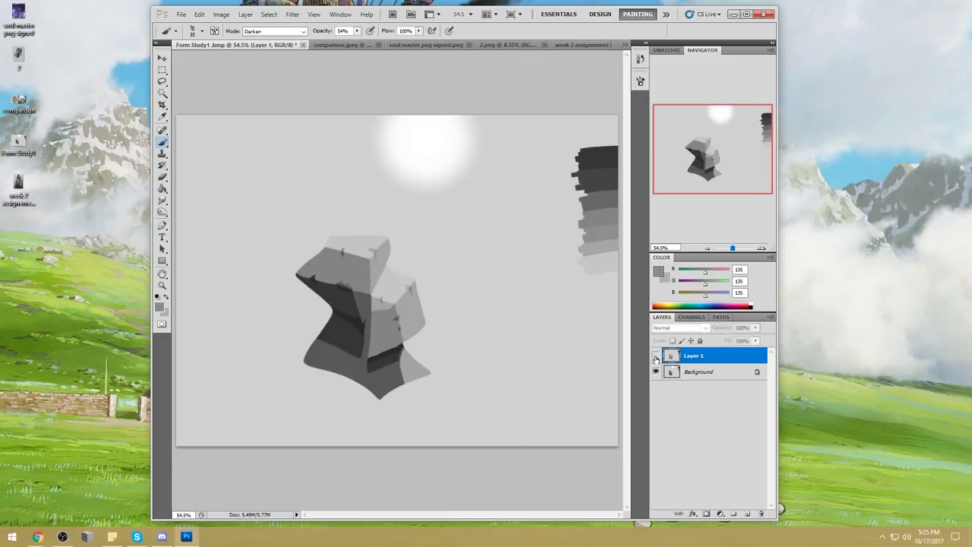
click(655, 356)
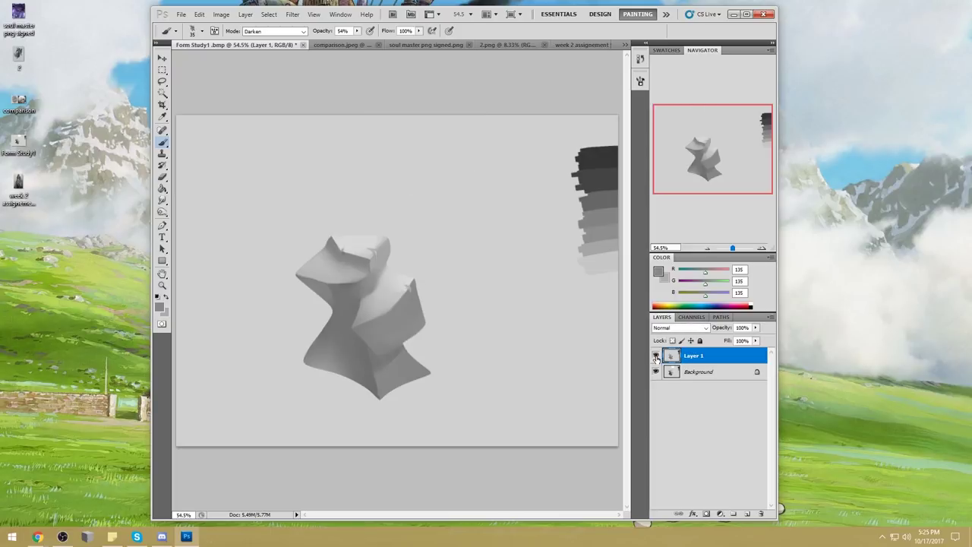
click(655, 356)
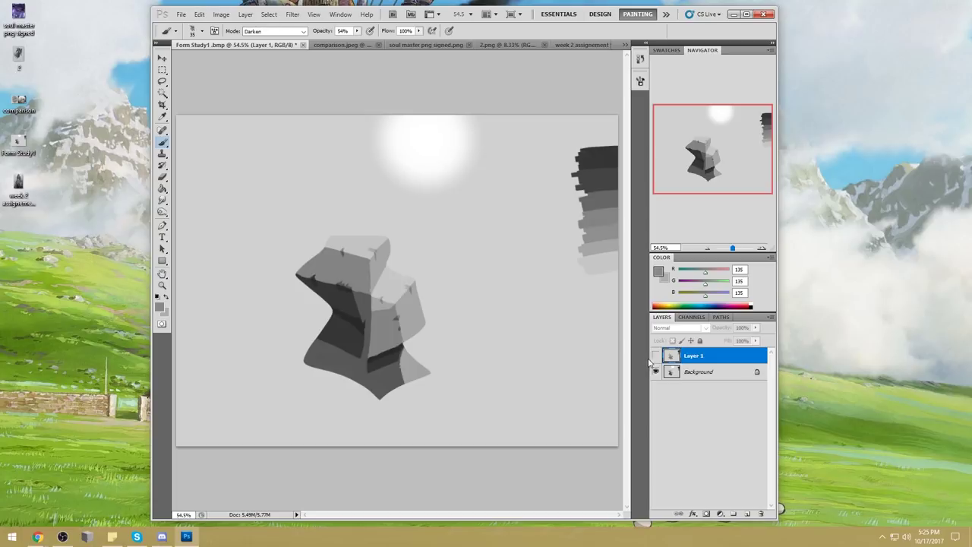
click(655, 356)
click(655, 356)
click(655, 356)
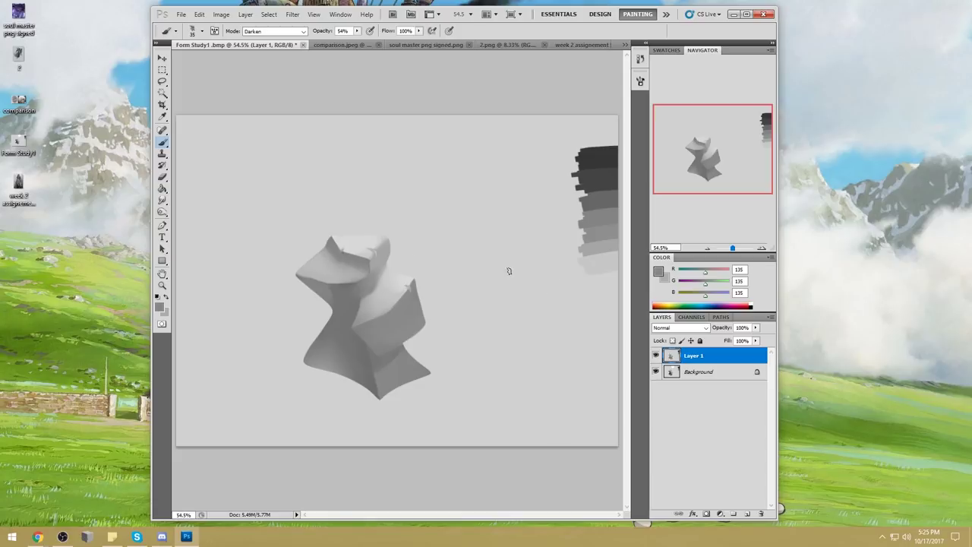
click(655, 356)
click(656, 356)
Merge Layer 1 into the background and close the Form Study1 document with its changes saved.
right_click(715, 357)
click(728, 325)
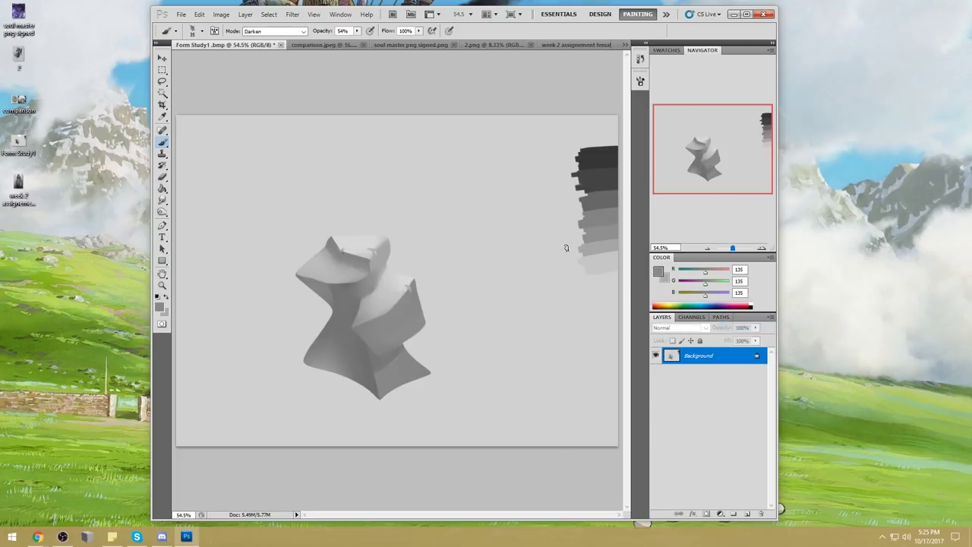
click(281, 45)
click(428, 206)
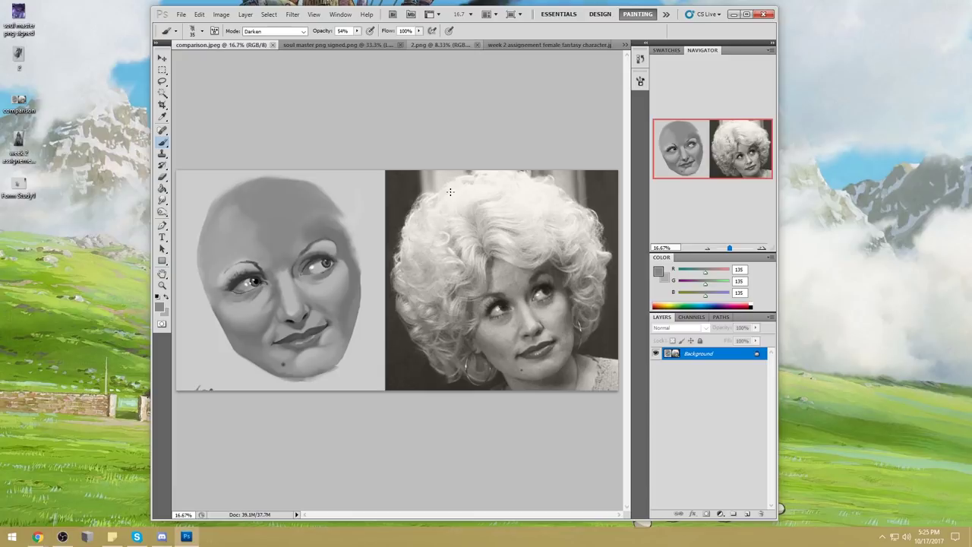
Set the foreground colour to red ff0000 and outline the forehead plane and the area under the eye on the portrait photo.
click(422, 130)
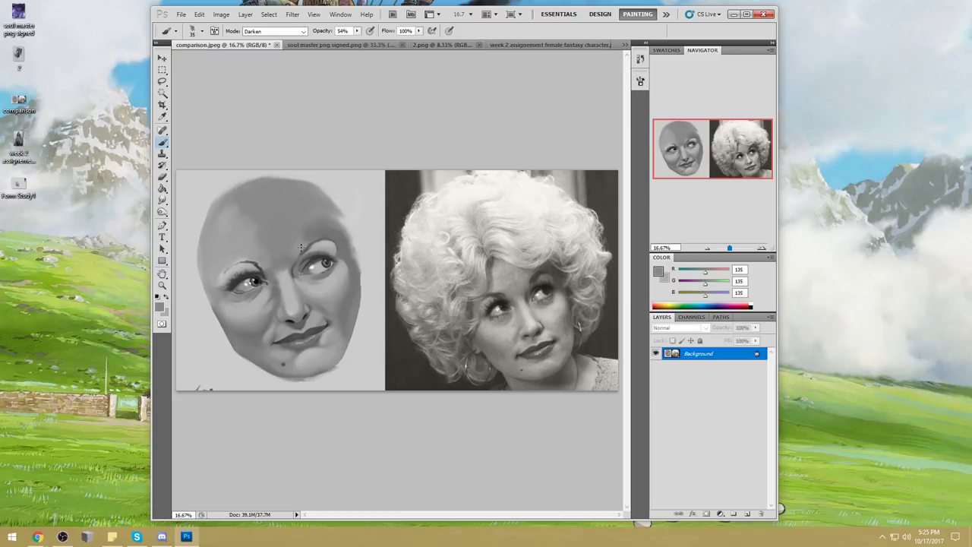
click(658, 272)
drag(555, 164, 675, 155)
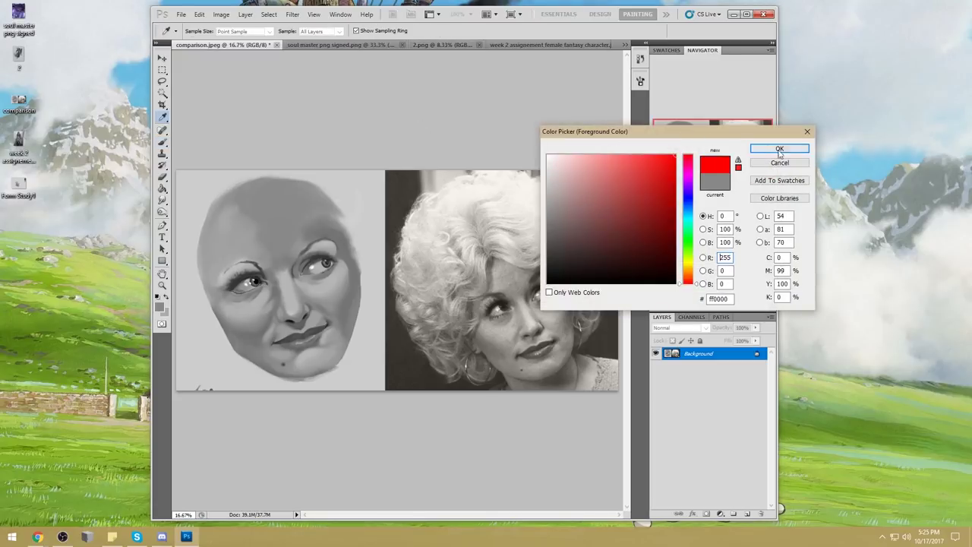
click(779, 150)
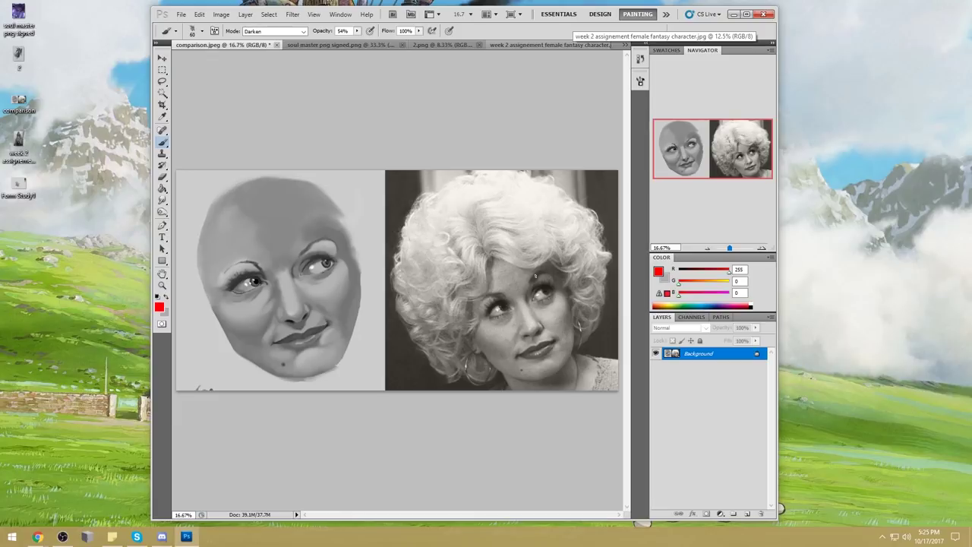
mouse_move(541, 268)
mouse_down()
mouse_move(466, 297)
mouse_move(524, 246)
mouse_up()
drag(514, 315, 492, 334)
key(ctrl+z)
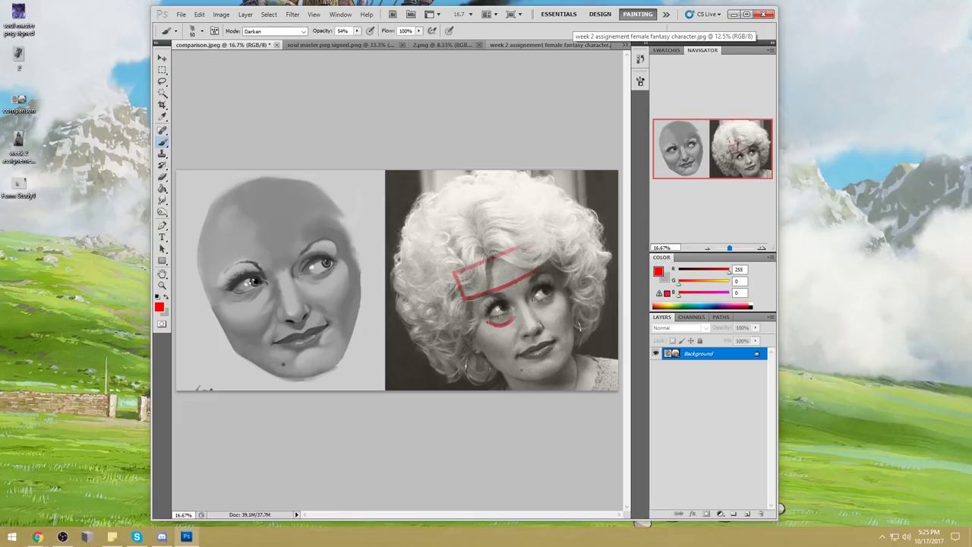
Outline the cheek, nose-side and chin planes of the portrait photo in red with the 50 px brush.
mouse_move(516, 343)
mouse_down()
mouse_move(516, 315)
mouse_move(534, 330)
mouse_up()
drag(540, 329, 523, 300)
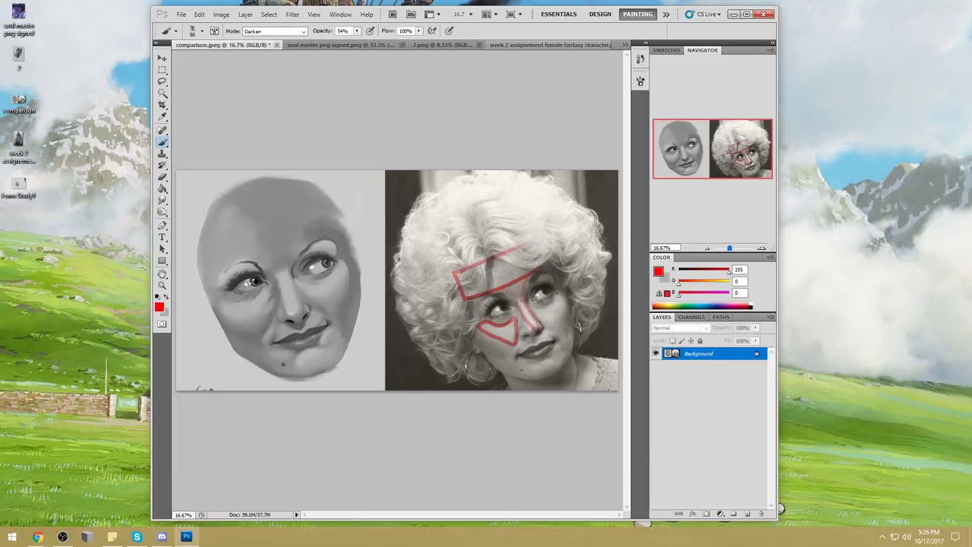
mouse_move(536, 308)
mouse_down()
mouse_move(557, 326)
mouse_move(565, 293)
mouse_up()
drag(544, 332, 560, 373)
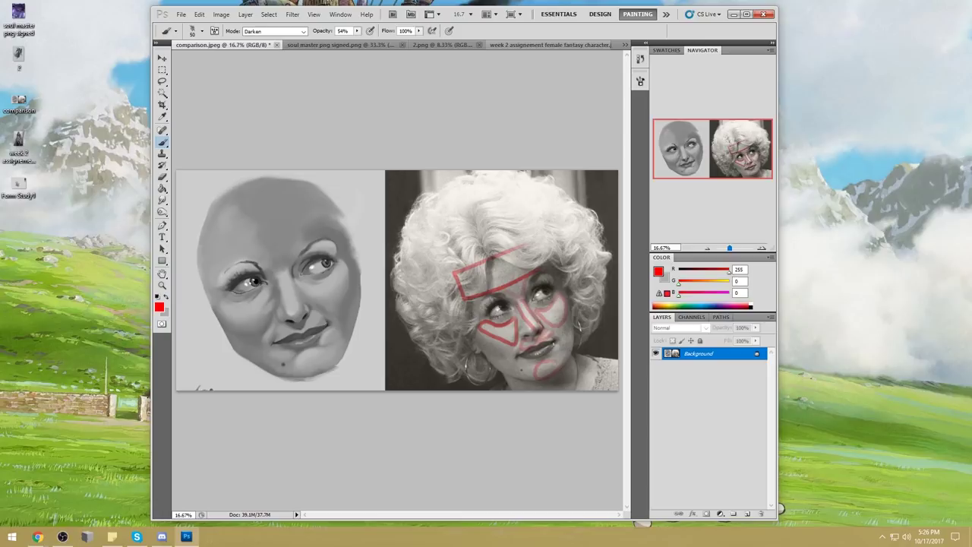
Set the foreground colour to blue (RGB 6, 0, 255) and tint the photo's lower face around the red outlines.
click(728, 282)
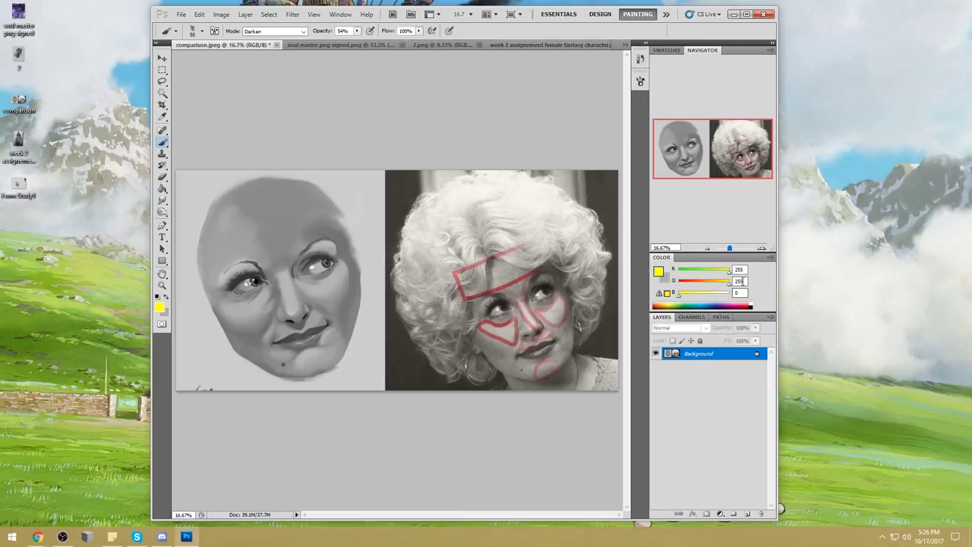
click(658, 271)
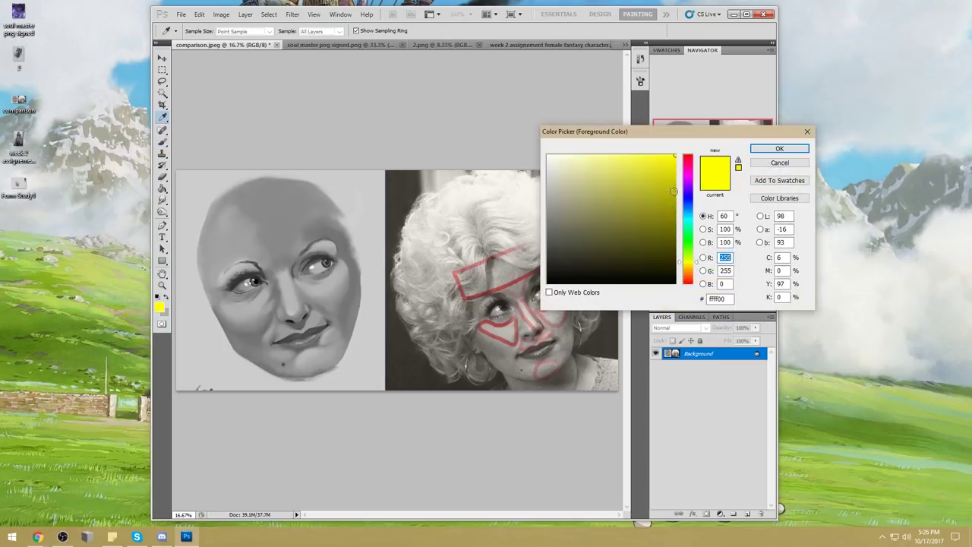
click(687, 200)
click(779, 148)
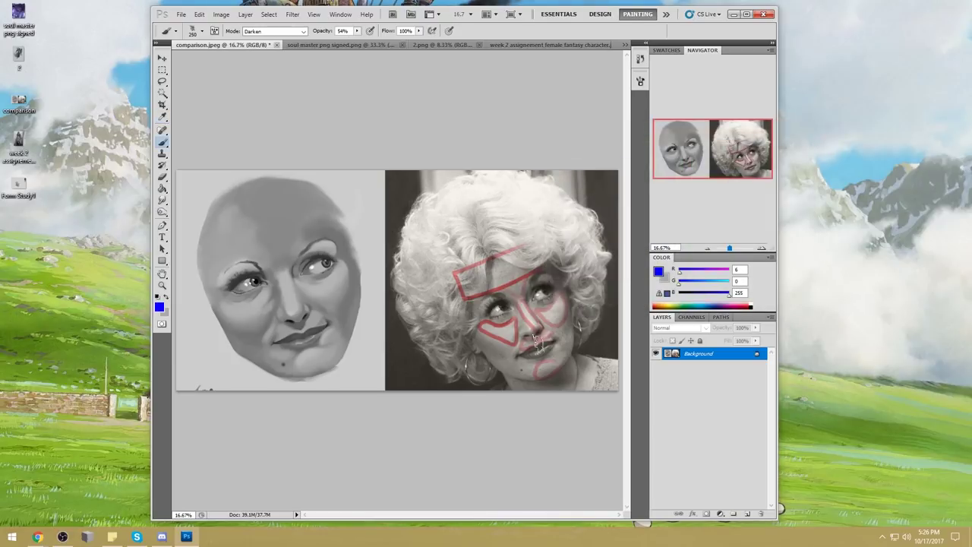
mouse_move(528, 357)
mouse_down()
mouse_move(524, 368)
mouse_move(505, 368)
mouse_move(482, 341)
mouse_move(569, 327)
mouse_move(560, 351)
mouse_up()
key(bracketleft)
key(bracketleft)
key(bracketleft)
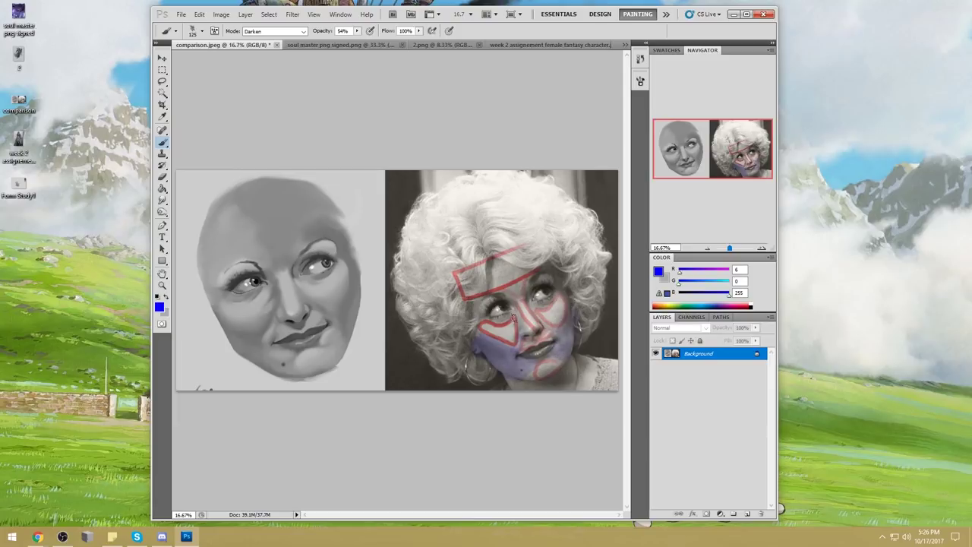
Tint the eye sockets and nose area of the photo blue with smaller brush sizes, and enlarge the brush to 250 px.
key(bracketleft)
key(bracketleft)
key(bracketleft)
key(bracketleft)
key(bracketleft)
key(bracketright)
key(bracketright)
key(bracketright)
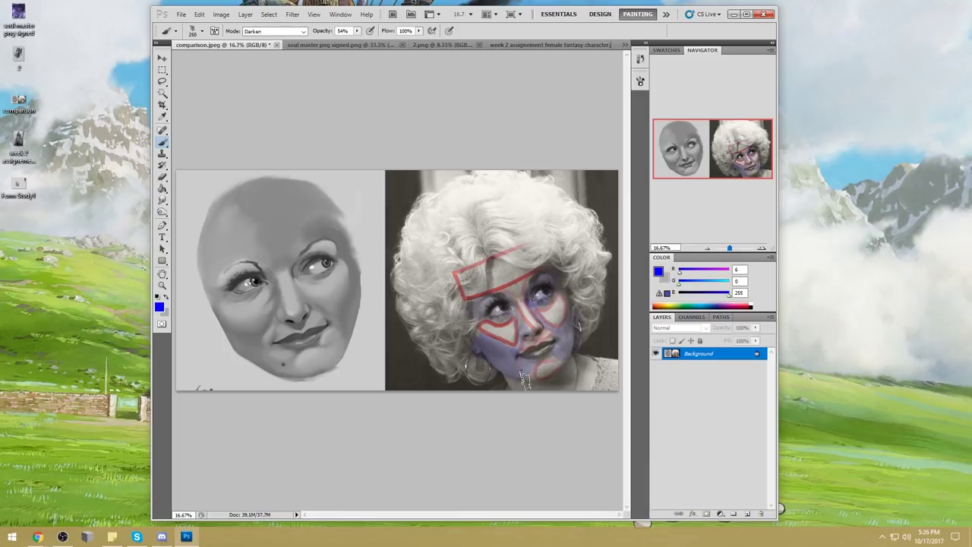
Sample the greys beside the mouth and on the cheek of the painted face to compare their values.
alt+click(327, 335)
alt+click(328, 337)
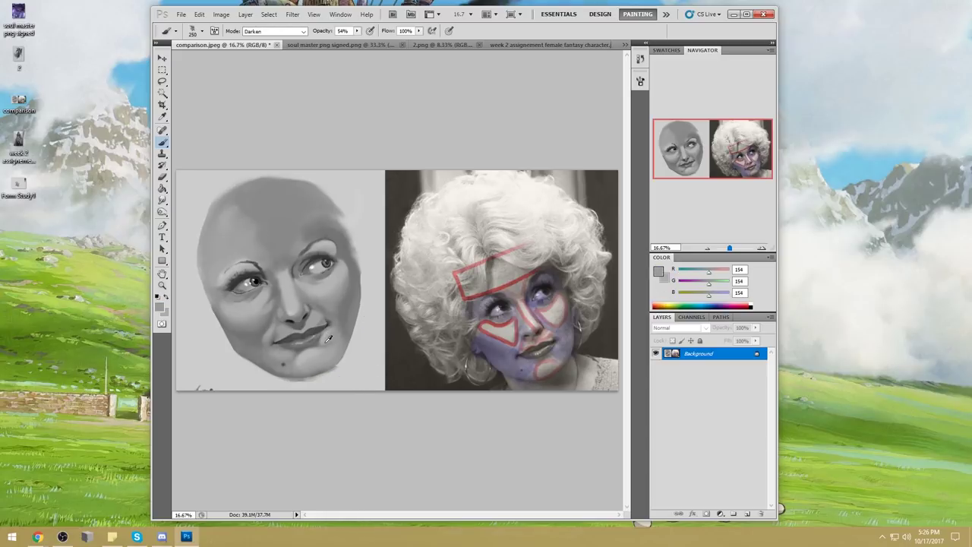
alt+click(330, 332)
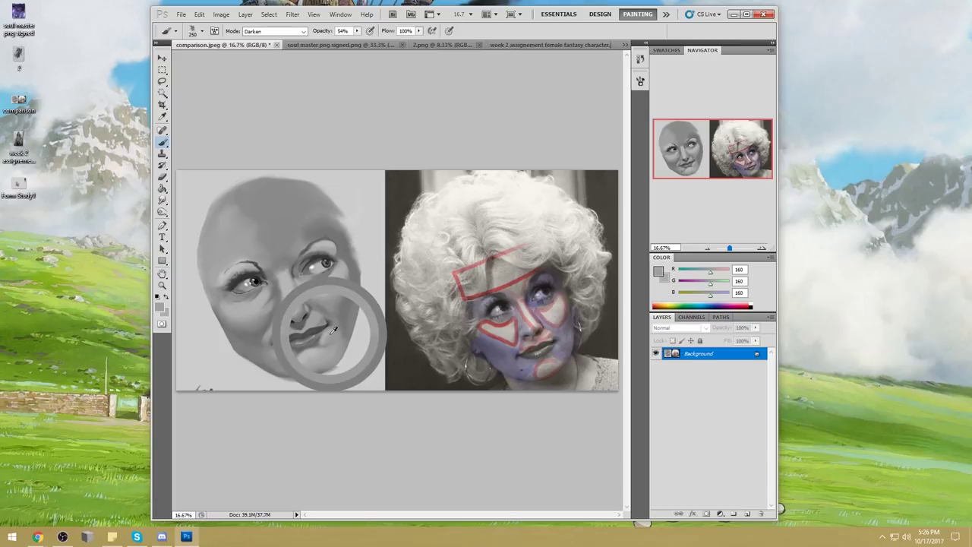
alt+click(272, 332)
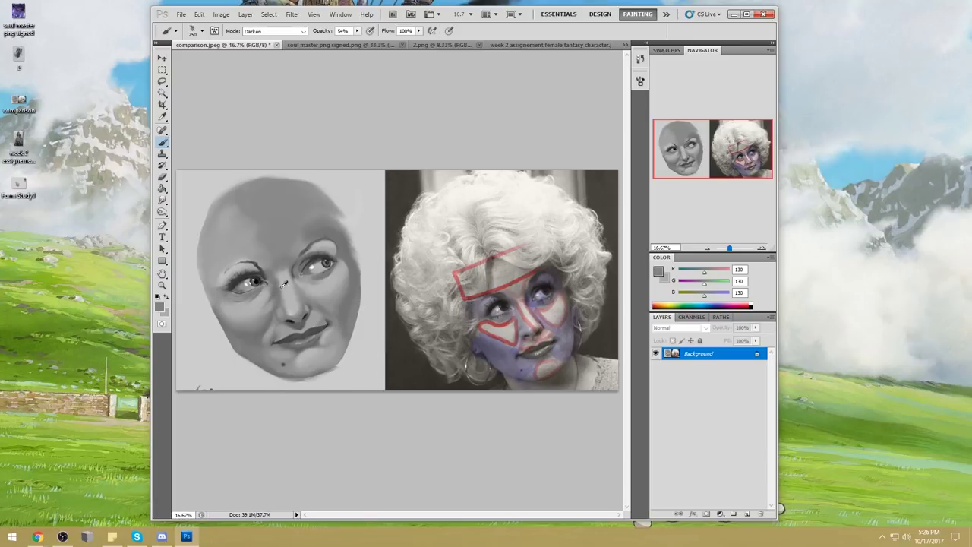
Sample the greys on the nose bridge, jaw and outer cheeks of the painted face to compare their values.
alt+click(268, 302)
alt+click(282, 290)
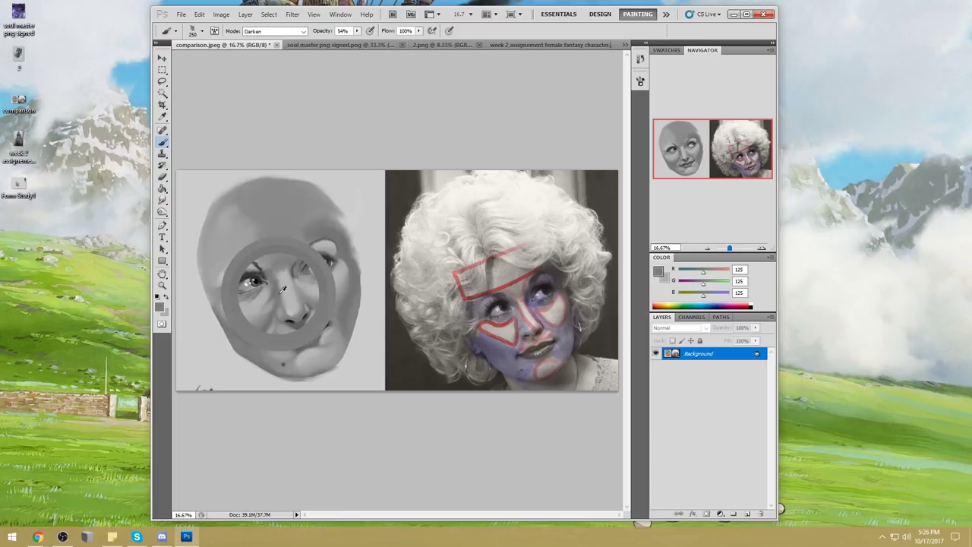
alt+click(273, 367)
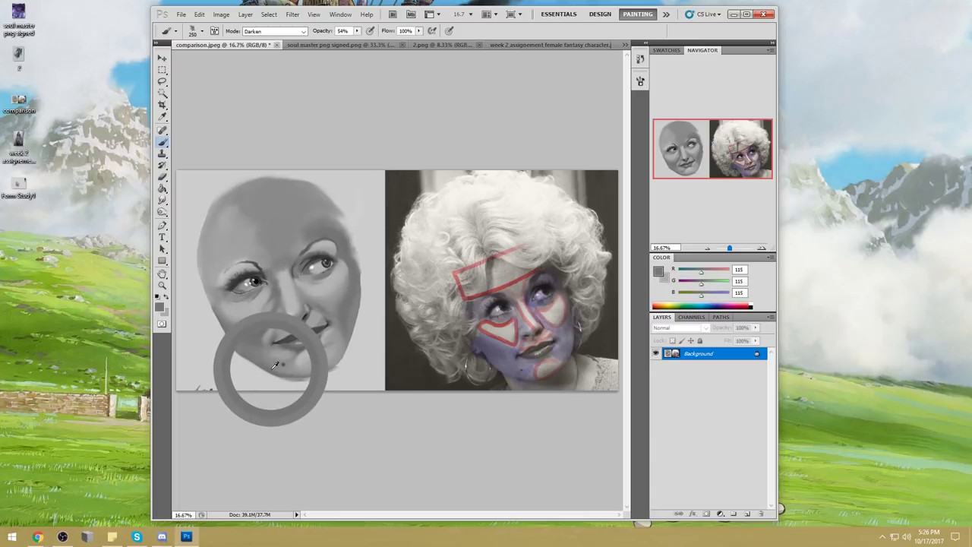
alt+click(215, 322)
alt+click(362, 281)
alt+click(261, 361)
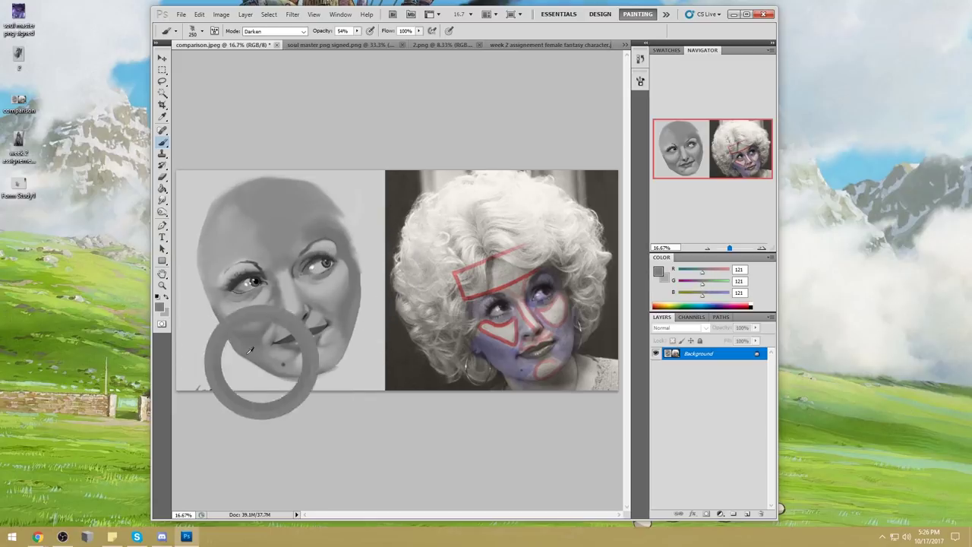
alt+click(280, 288)
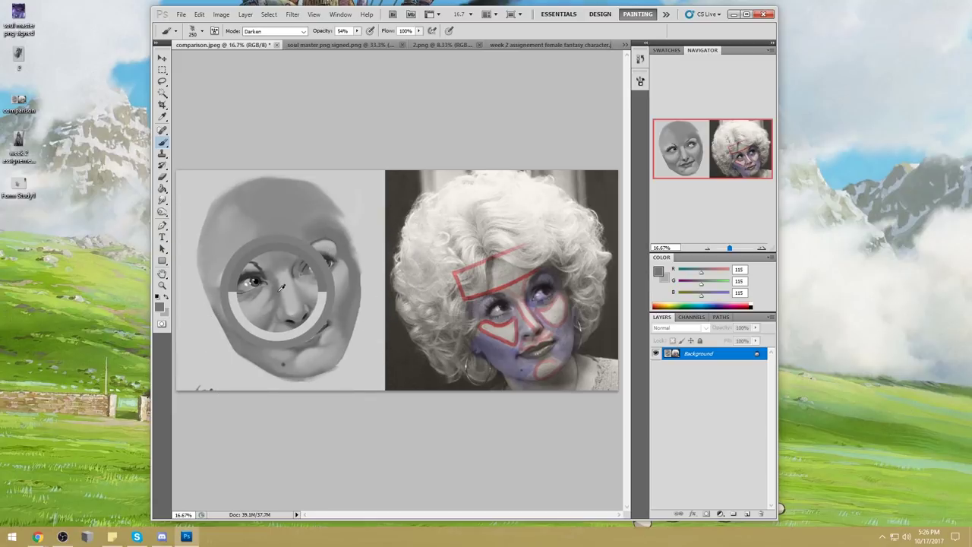
Sample the tones along the nose and lower jaw of the portrait photo for comparison with the painted face.
alt+click(528, 315)
alt+click(528, 324)
alt+click(513, 372)
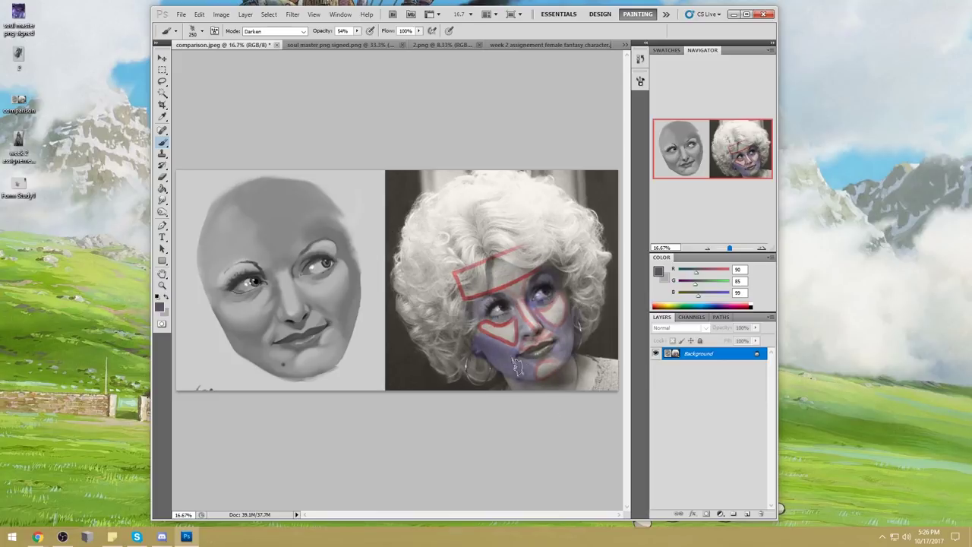
alt+click(522, 310)
alt+click(522, 310)
Undo the red and blue markings on the portrait photo and set the brush to Normal mode at 300 px.
key(ctrl+alt+z)
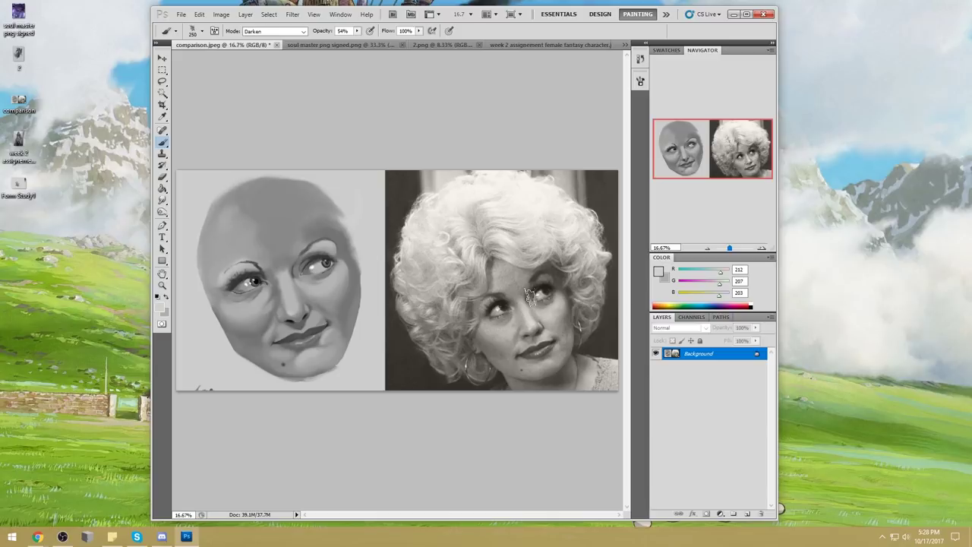
click(302, 31)
click(300, 36)
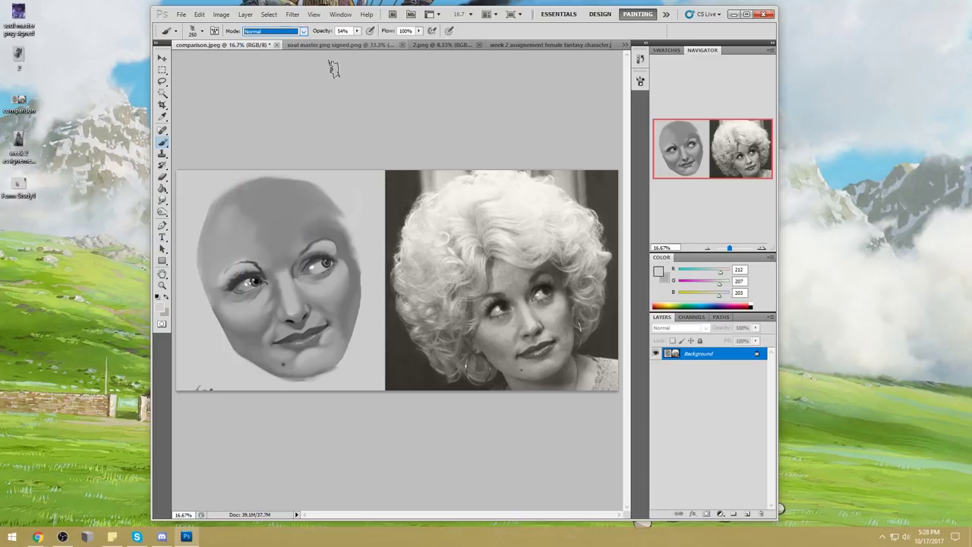
mouse_move(531, 266)
mouse_down()
mouse_move(596, 328)
mouse_move(573, 274)
mouse_move(609, 267)
mouse_up()
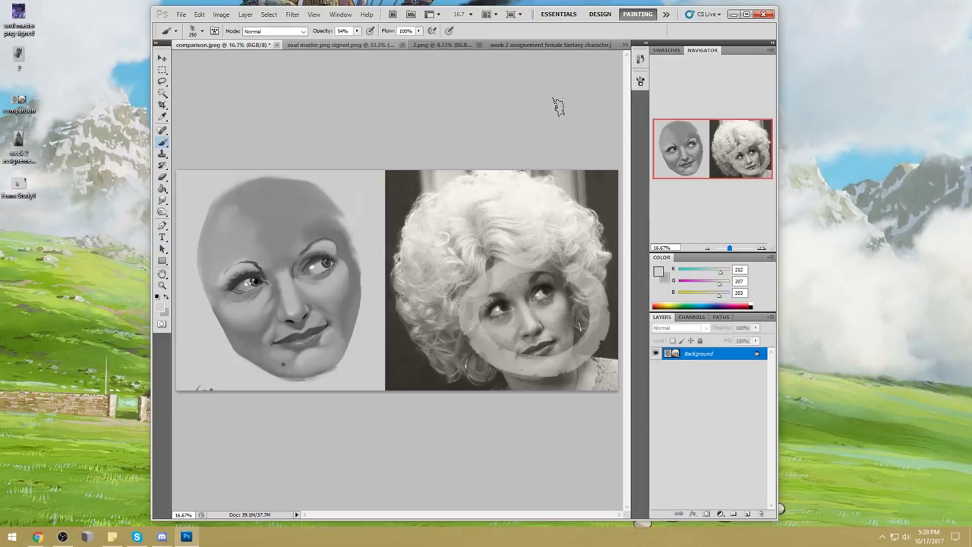
key(ctrl+z)
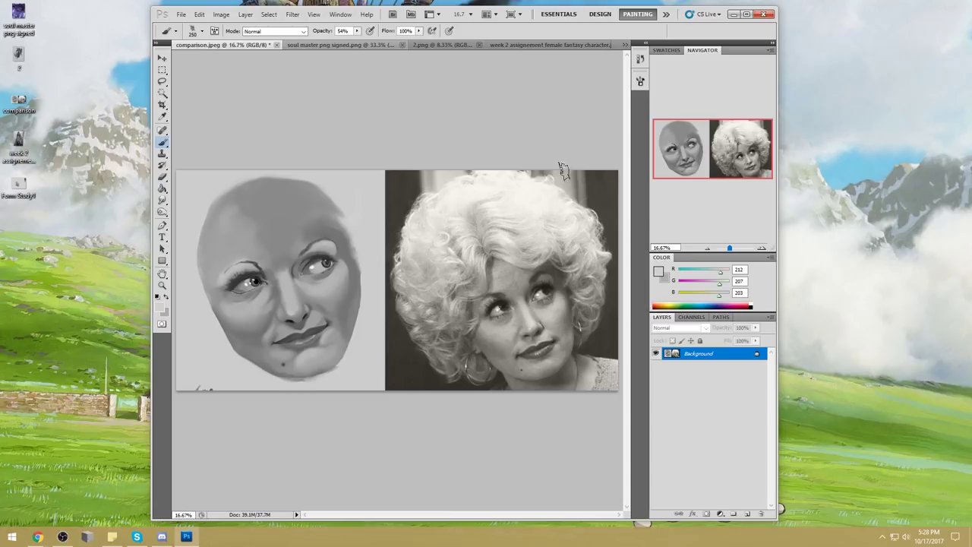
key(bracketright)
Nudge both eyes of the painted face slightly up and toward the nose in the Liquify filter with brush size 1290.
click(292, 14)
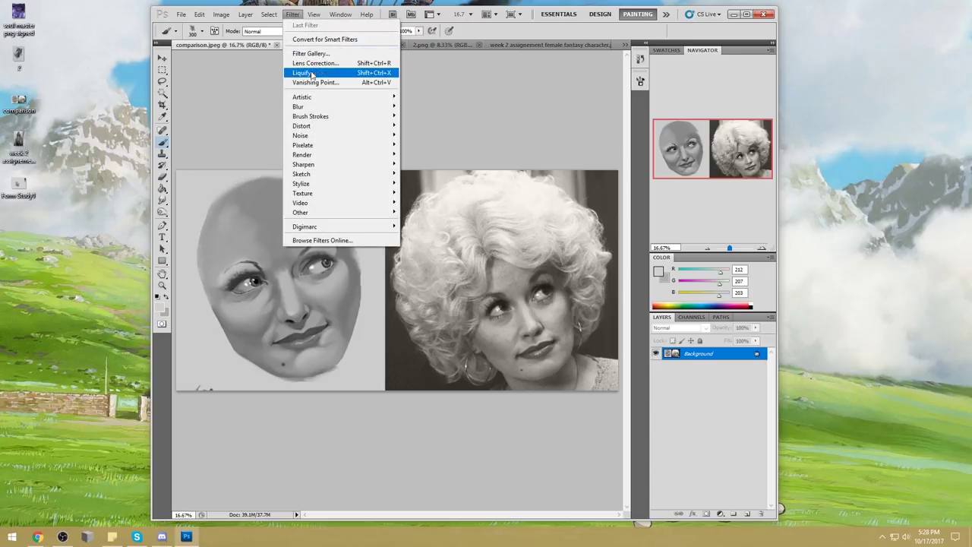
click(302, 72)
click(922, 86)
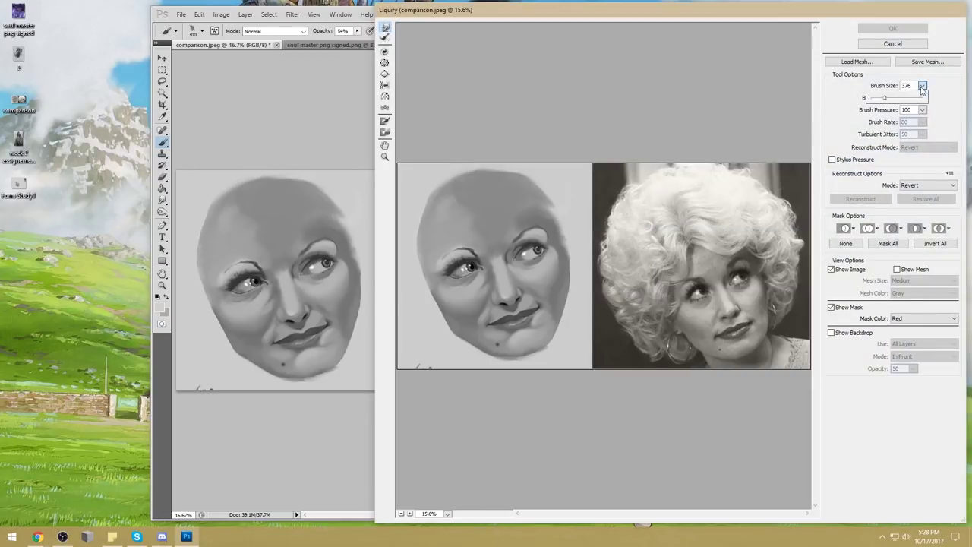
drag(892, 99, 901, 99)
drag(529, 255, 524, 250)
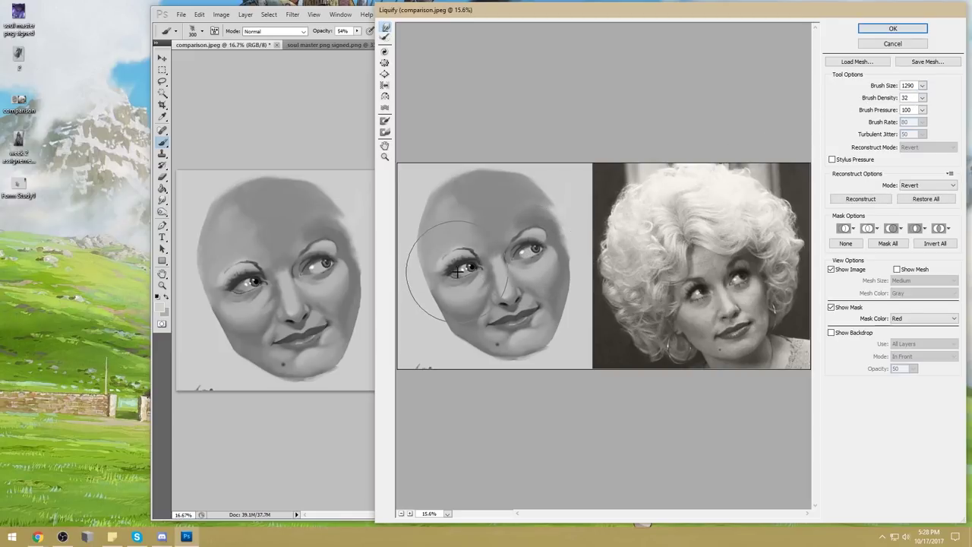
drag(463, 271, 468, 268)
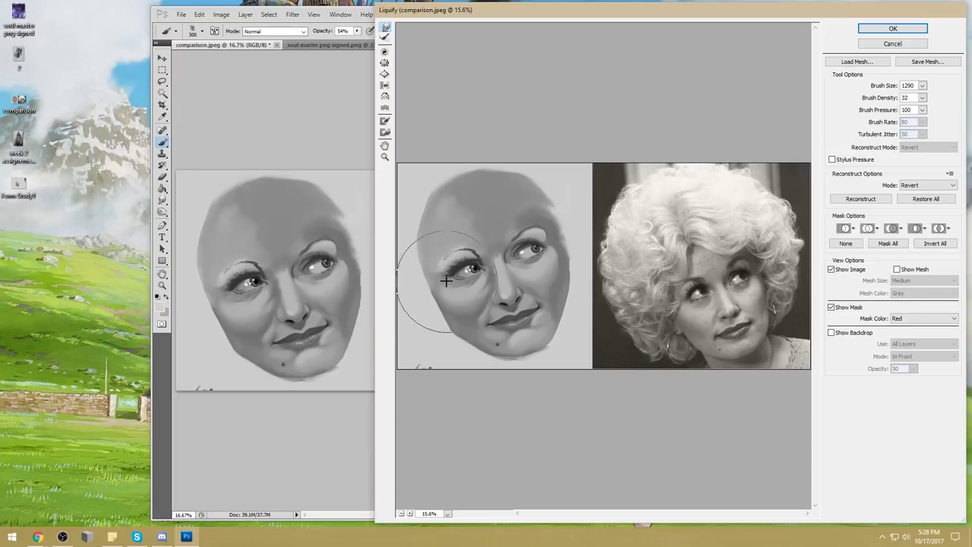
Pull the near eye's outer corner inward with Liquify brush size 346, and nudge the far eye toward the nose with size 586.
click(922, 85)
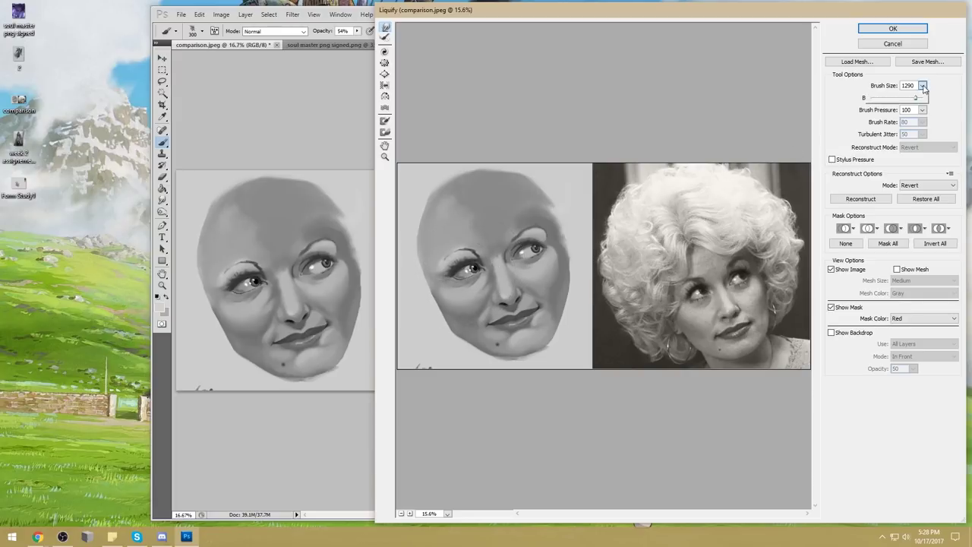
click(446, 279)
drag(449, 280, 467, 281)
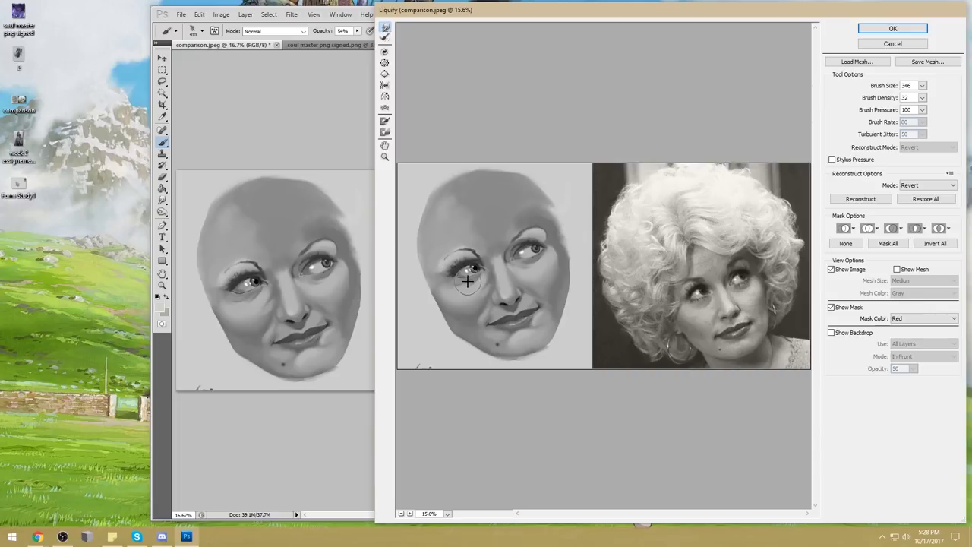
click(923, 86)
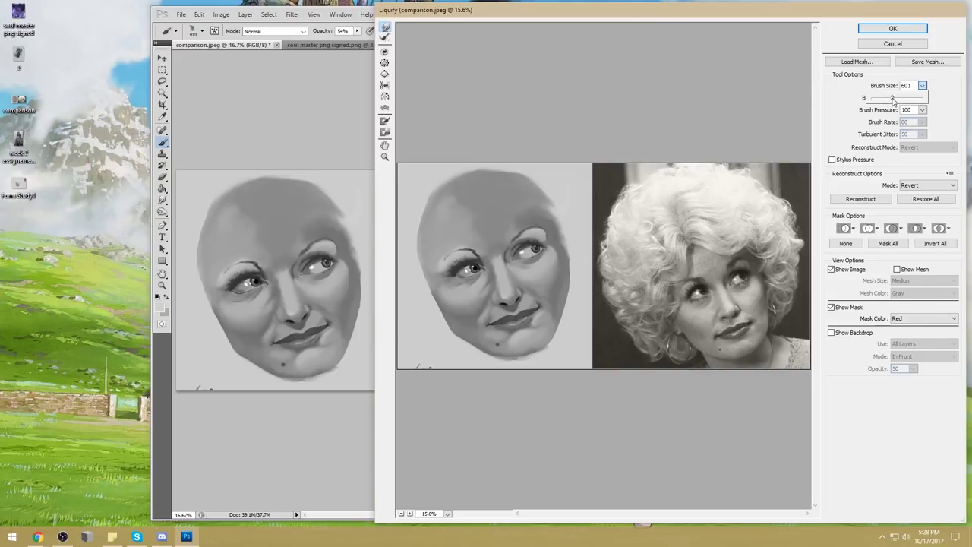
click(542, 250)
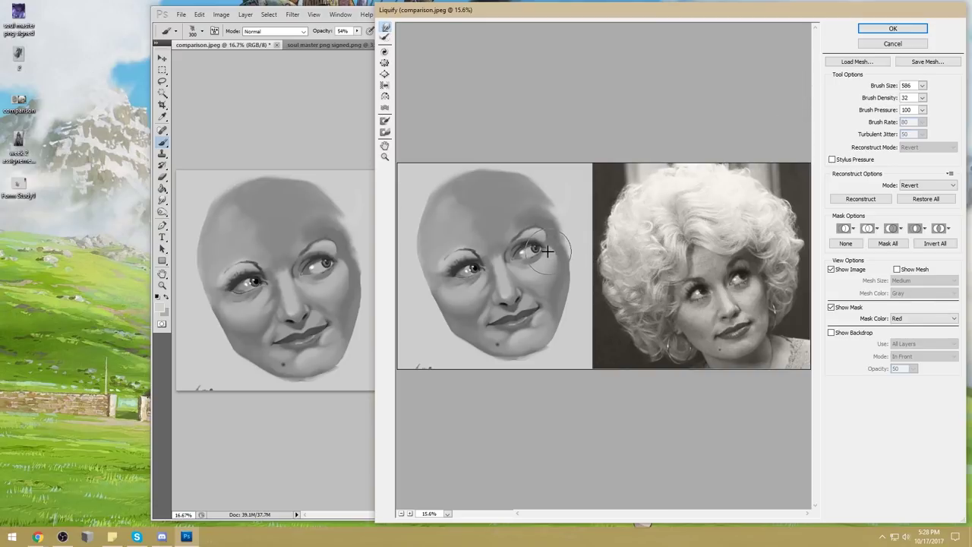
drag(535, 250, 531, 250)
key(ctrl+z)
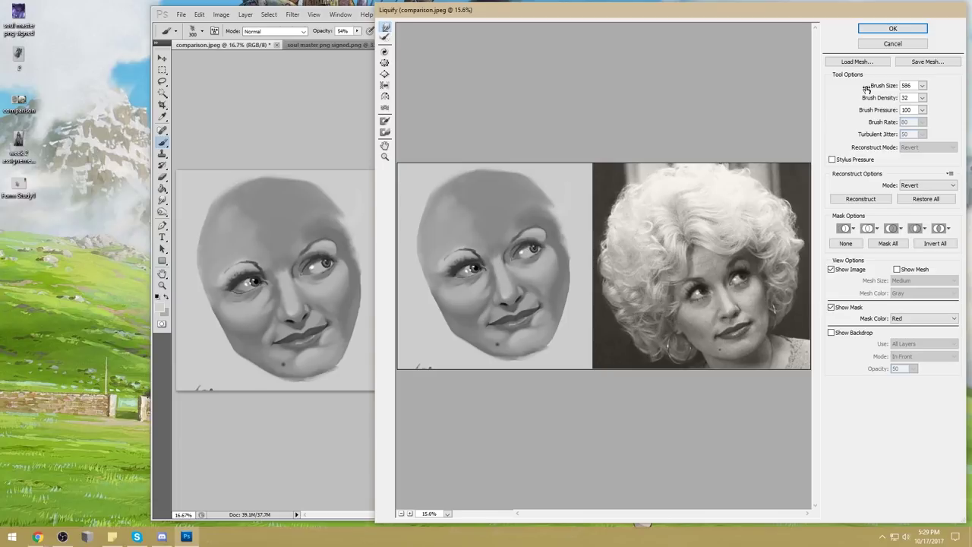
Touch up the area beneath the near eye with Liquify brush size 945 and apply the filter.
click(921, 88)
drag(891, 98, 902, 99)
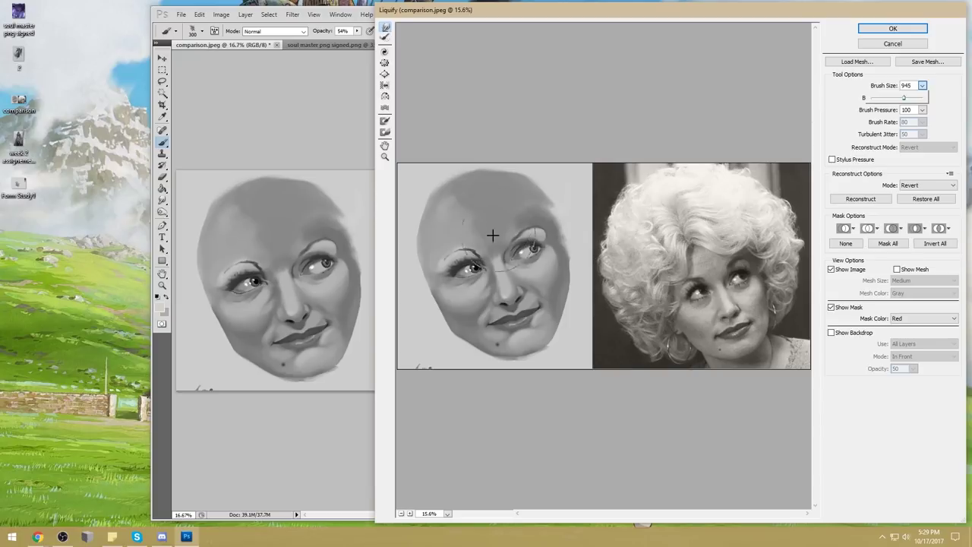
click(450, 287)
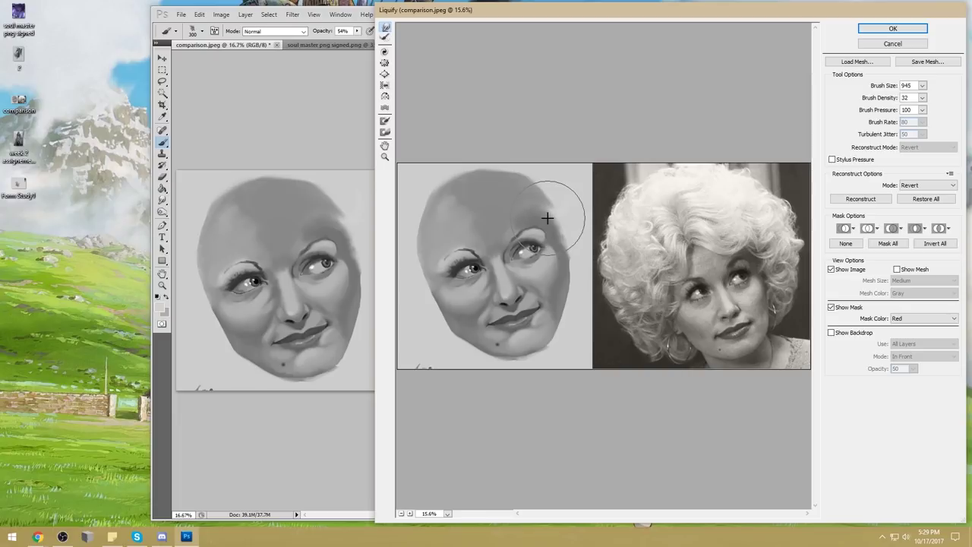
key(Return)
Toggle the Liquify changes off and on to compare the painted eyes before and after.
key(ctrl+z)
key(ctrl+z)
key(ctrl+z)
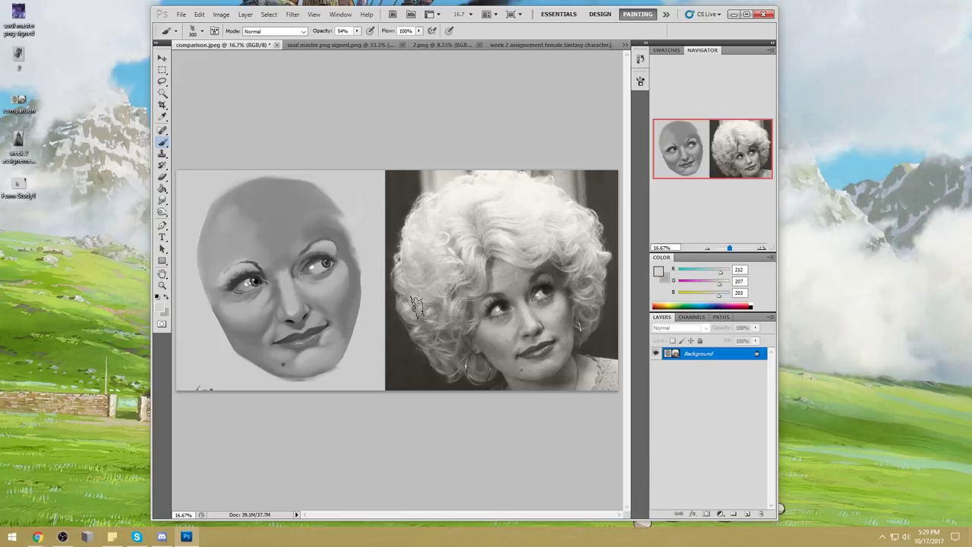
key(ctrl+z)
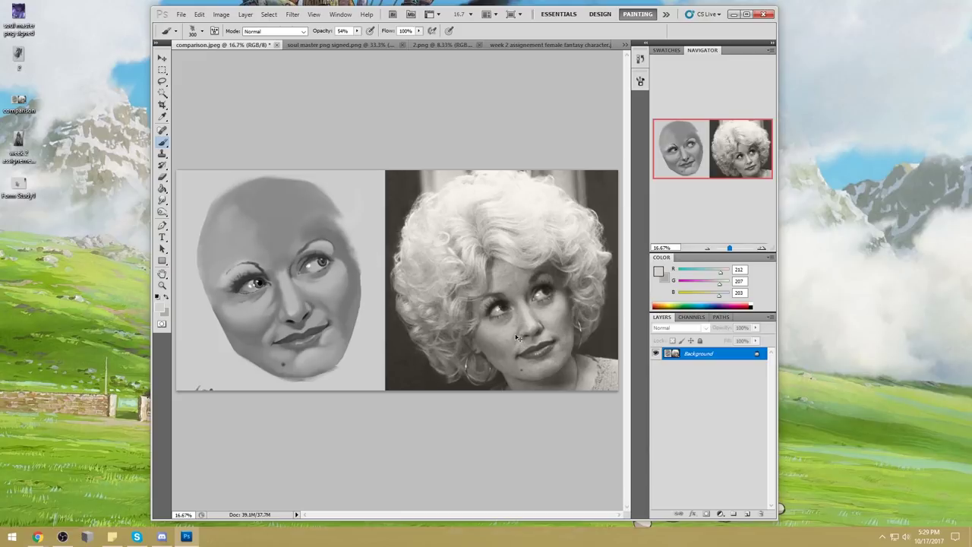
key(ctrl+z)
key(ctrl+z)
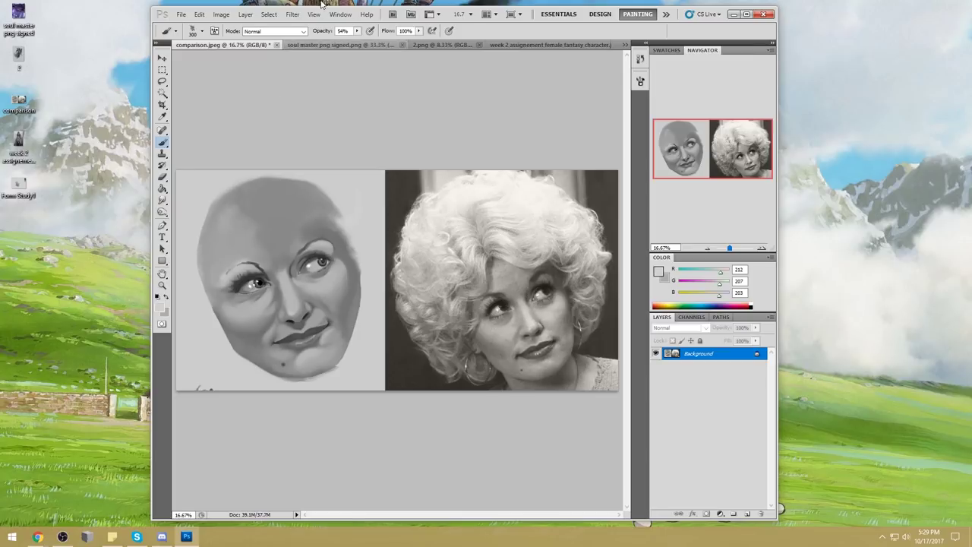
Start Liquify again and push the near cheek's outer edge inward with brush size 1005.
click(292, 14)
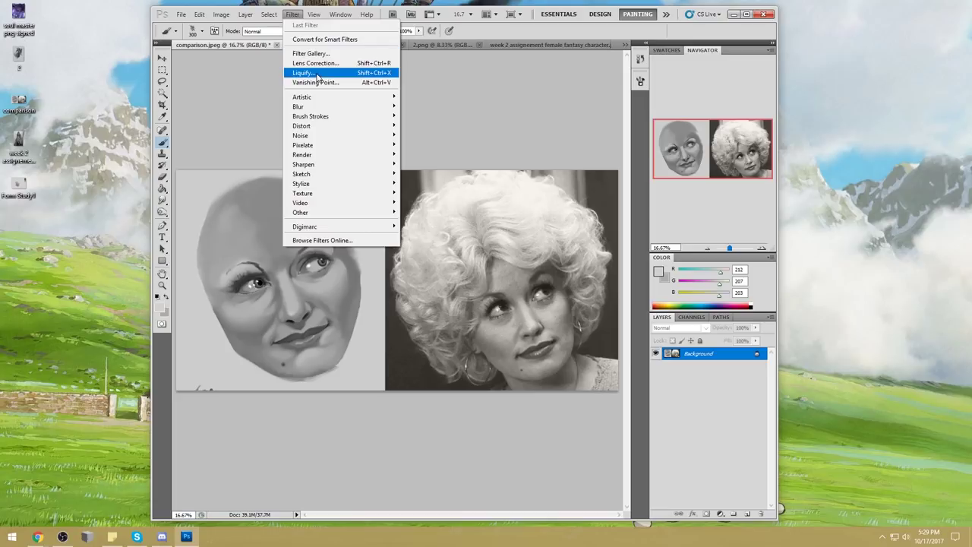
click(305, 73)
click(921, 85)
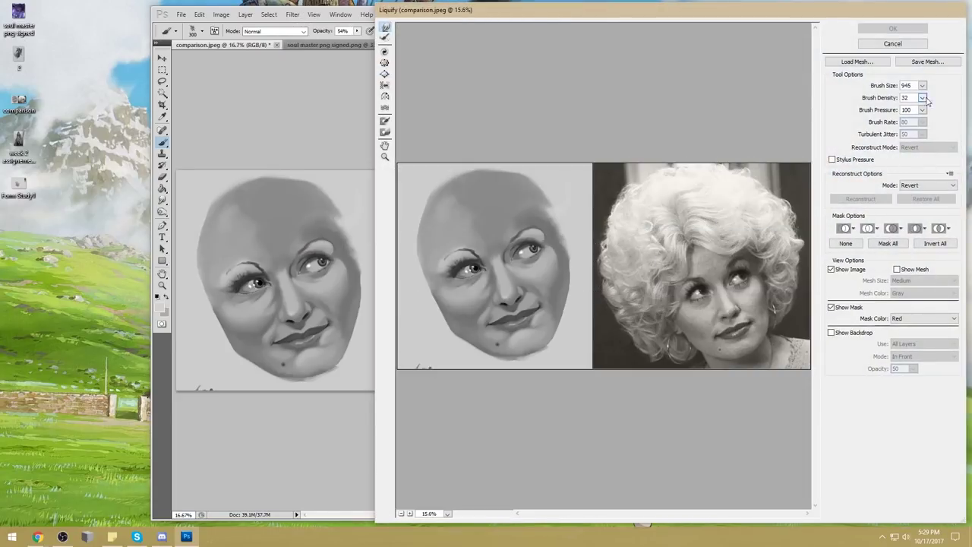
drag(905, 102, 905, 103)
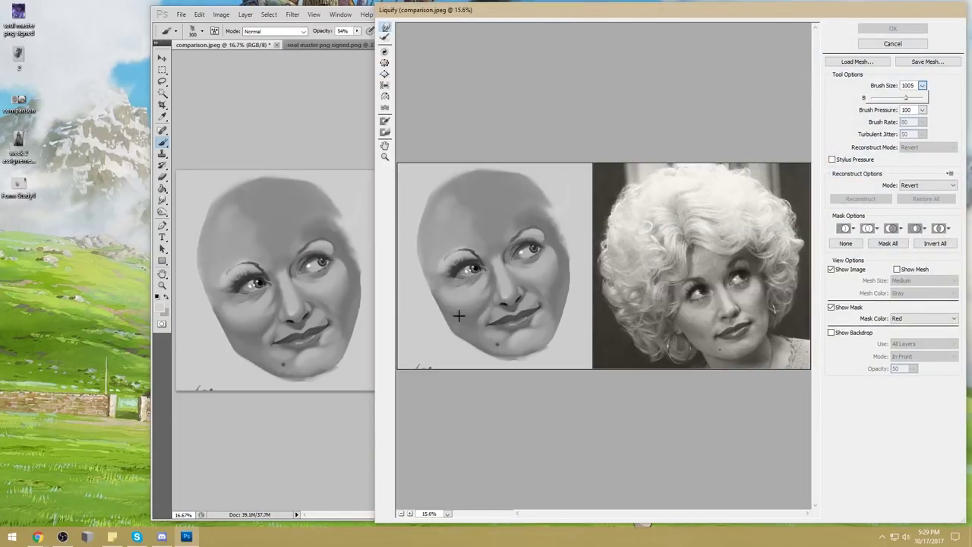
drag(436, 323, 445, 331)
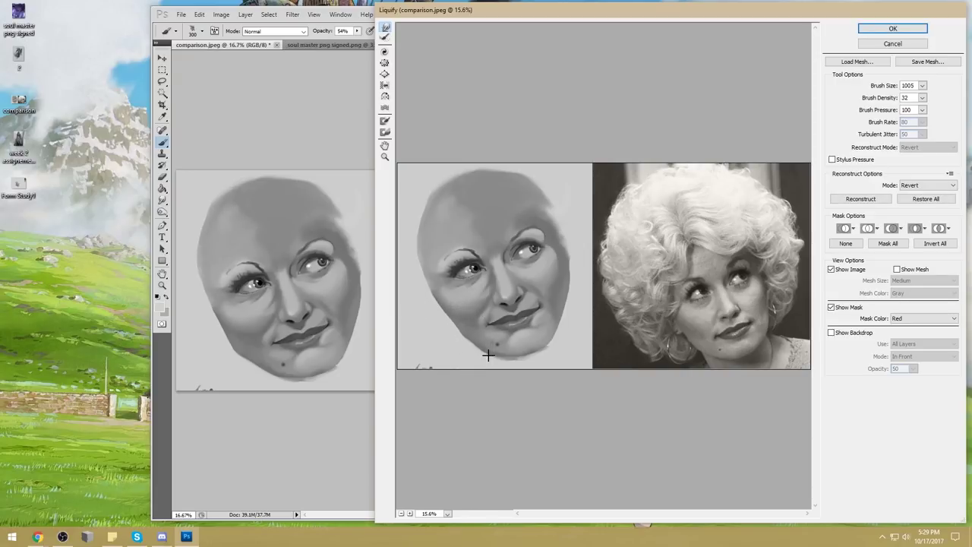
Reshape the chin and push the far cheek and jaw contour of the painted face inward.
mouse_move(484, 361)
mouse_down()
mouse_move(493, 377)
mouse_move(493, 363)
mouse_move(526, 356)
mouse_move(518, 362)
mouse_up()
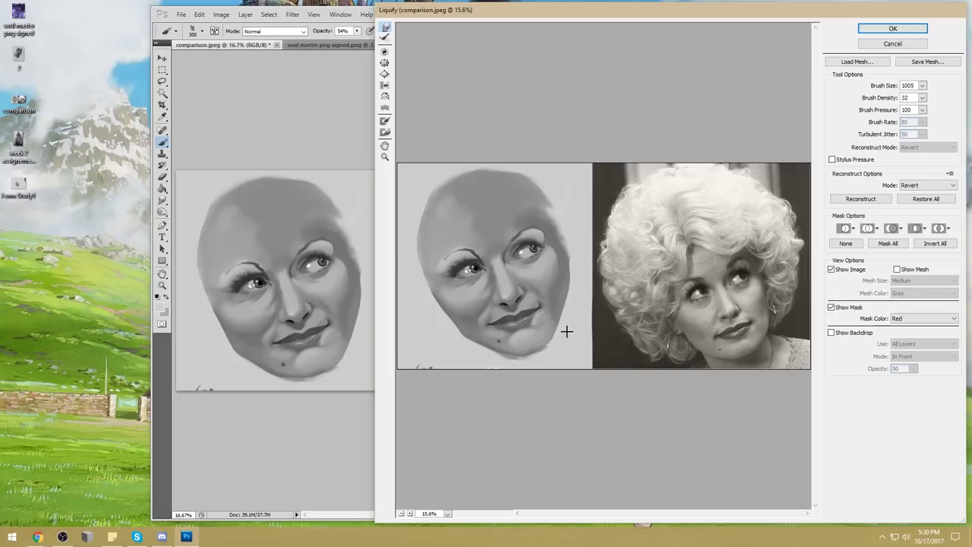
mouse_move(580, 254)
mouse_down()
mouse_move(570, 327)
mouse_move(577, 317)
mouse_up()
drag(579, 248, 574, 252)
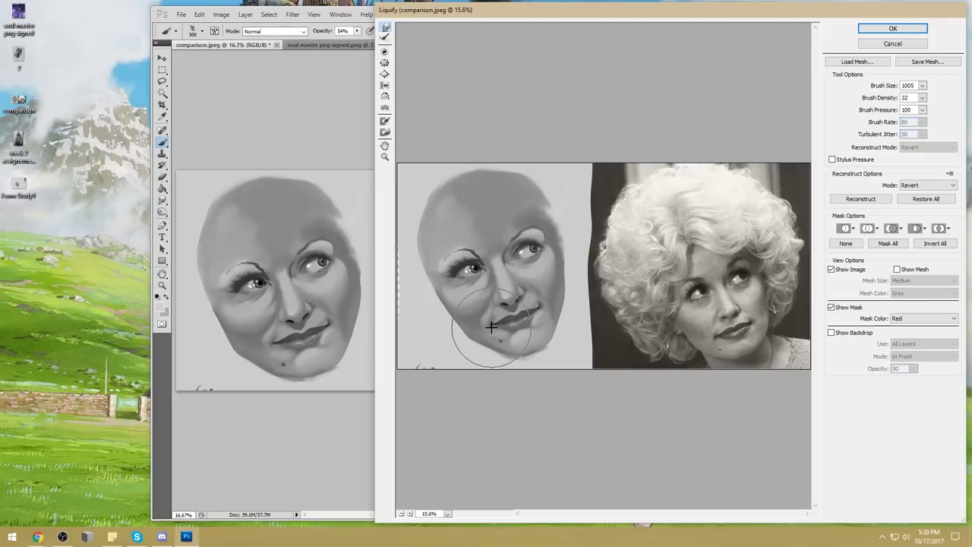
mouse_move(573, 335)
mouse_down()
mouse_move(556, 352)
mouse_move(498, 363)
mouse_up()
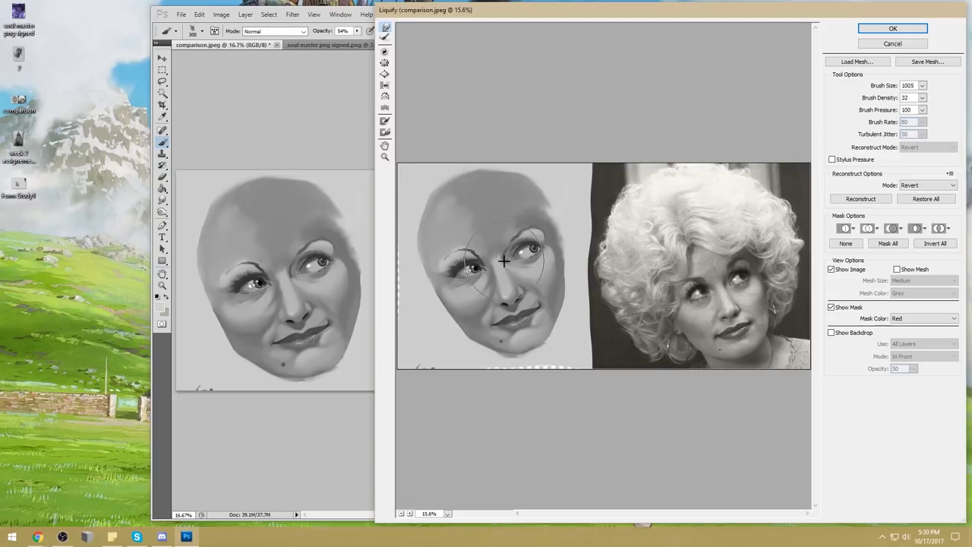
Adjust the far eye and brow side of the painted face with Liquify brush size 855 and apply the filter.
click(922, 85)
click(506, 298)
click(922, 86)
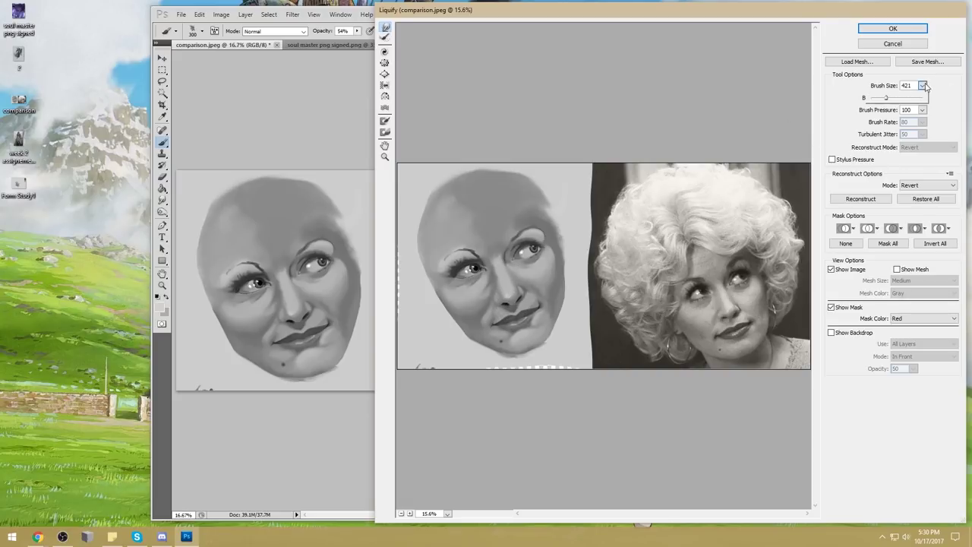
click(529, 249)
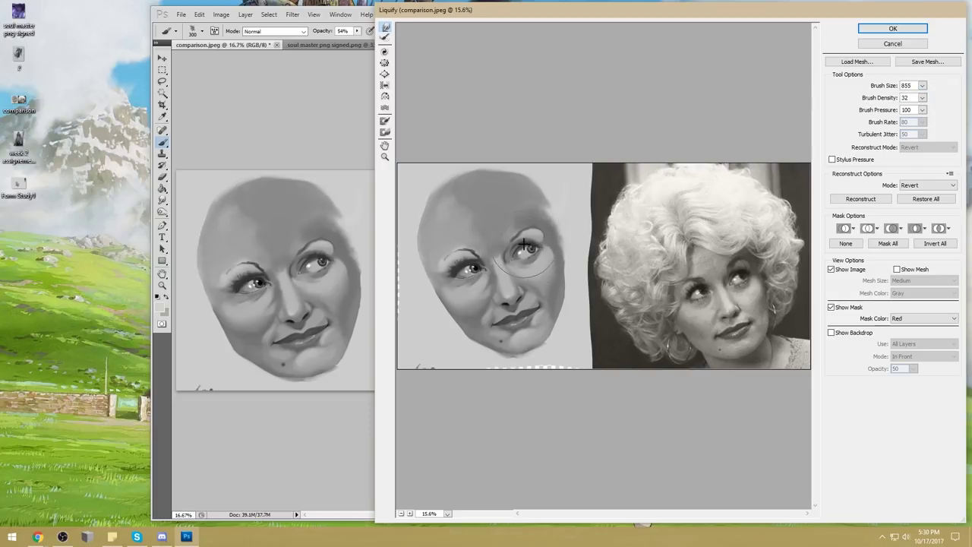
drag(529, 244, 559, 206)
key(Return)
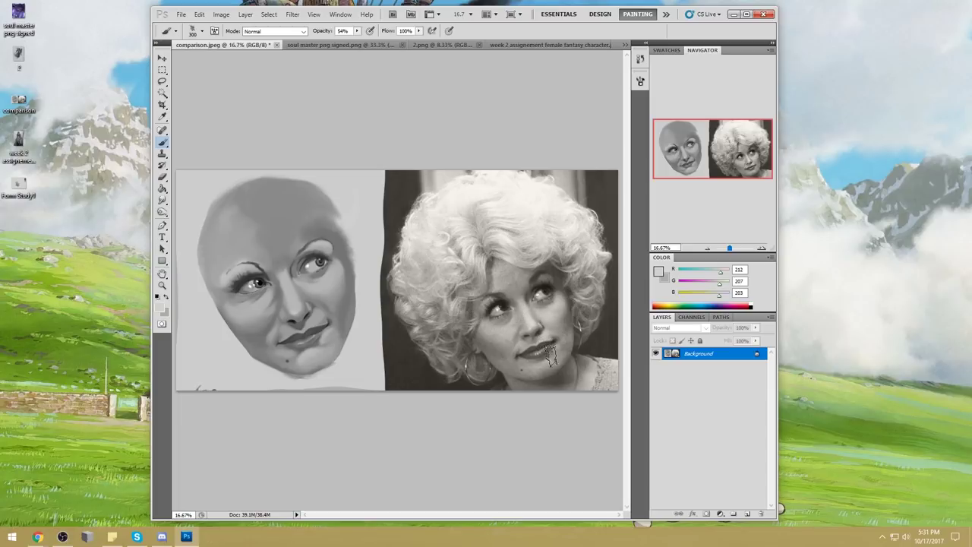
Choose a soft round brush, enlarge it to 1000 px and sample the light grey (RGB 183) on the painted nose bridge.
key(w)
key(b)
right_click(353, 165)
right_click(409, 192)
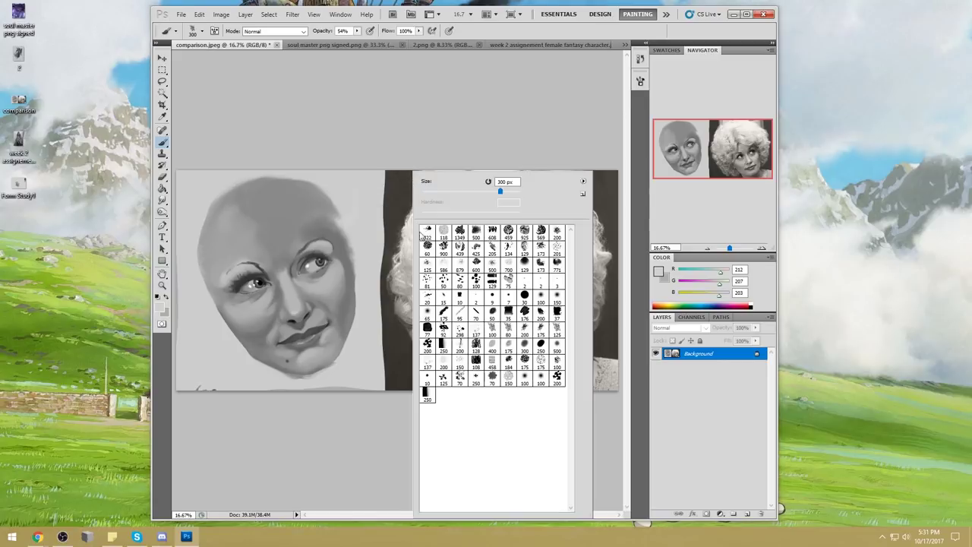
double_click(542, 298)
key(bracketright)
key(bracketright)
key(bracketright)
key(bracketright)
key(bracketright)
key(bracketright)
key(bracketright)
key(bracketright)
key(bracketright)
key(bracketright)
key(bracketright)
key(bracketright)
alt+click(279, 286)
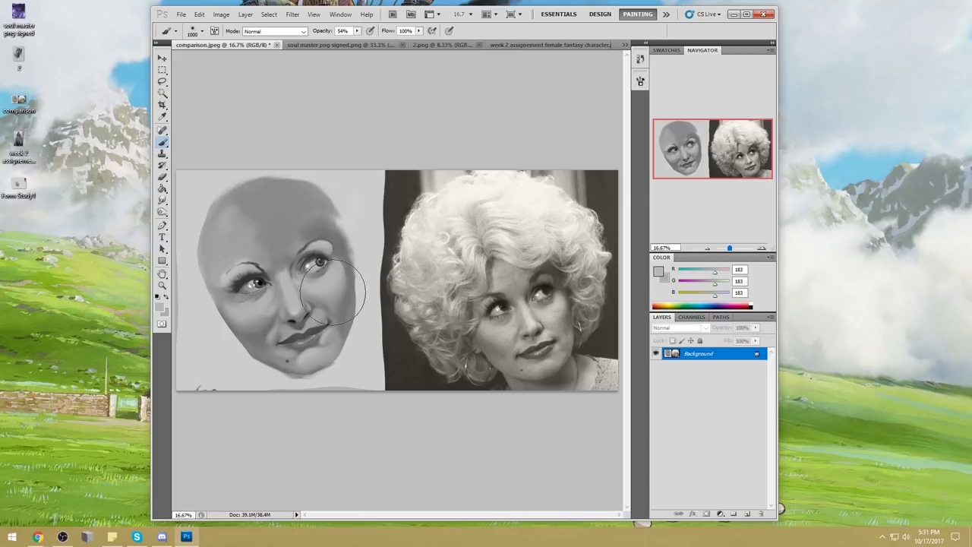
Lighten the painted face's forehead with the soft round brush at 1000 px in light grey (RGB 183).
alt+click(271, 335)
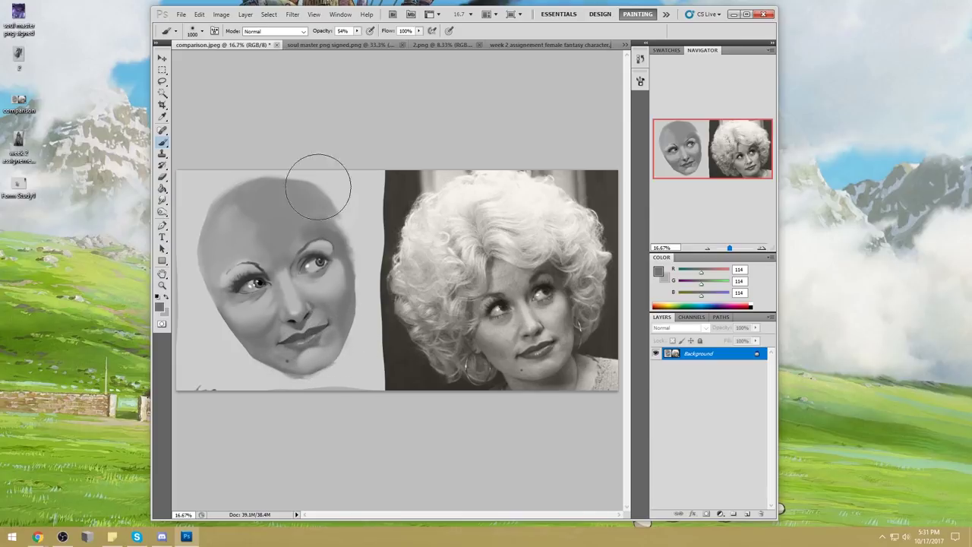
alt+click(269, 247)
mouse_move(268, 250)
mouse_down()
mouse_move(248, 230)
mouse_move(249, 214)
mouse_move(276, 205)
mouse_move(229, 220)
mouse_move(259, 201)
mouse_move(301, 198)
mouse_move(310, 222)
mouse_move(274, 234)
mouse_move(303, 273)
mouse_up()
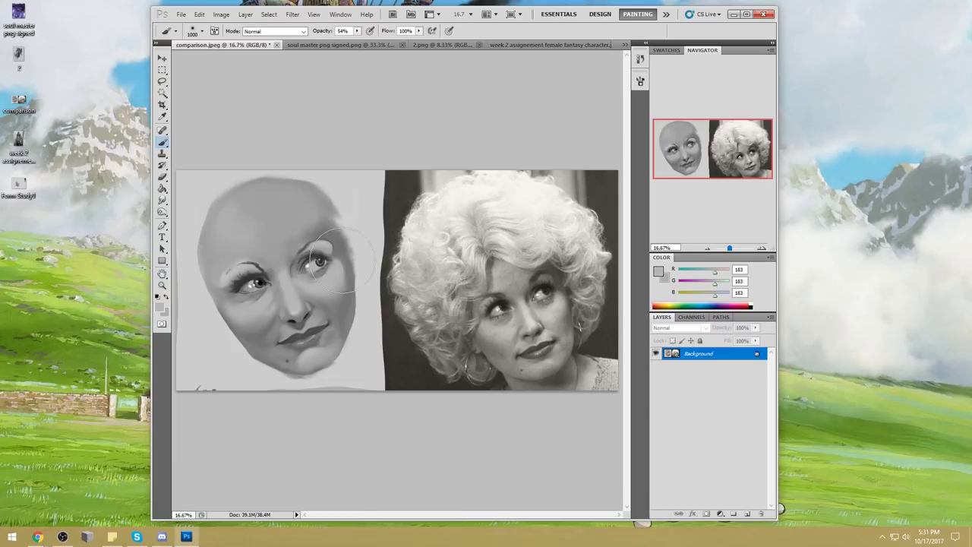
Choose the textured 80 px brush, enlarge it to 400 px and paint the forehead in sampled grey (RGB 179).
right_click(296, 186)
click(403, 334)
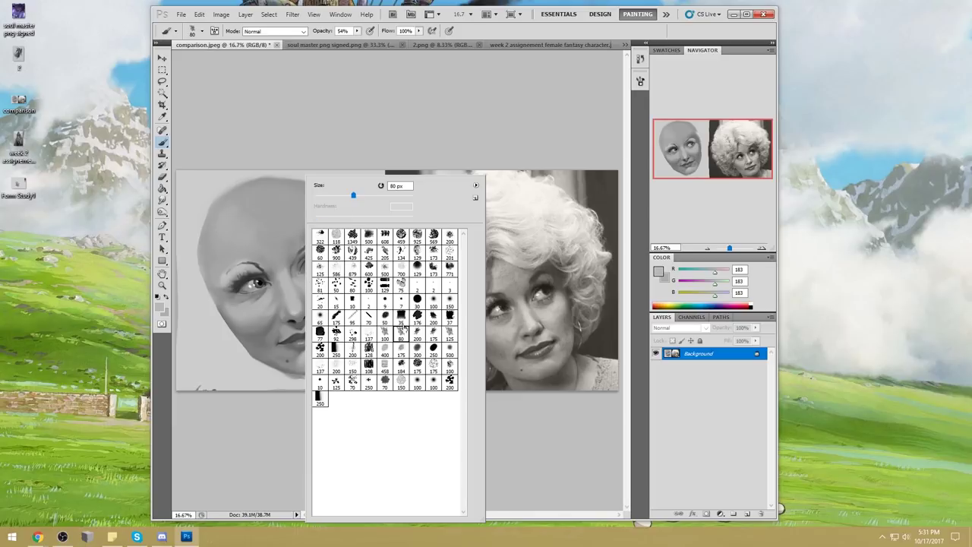
click(463, 119)
key(bracketright)
key(bracketright)
key(bracketright)
key(bracketright)
key(bracketright)
key(bracketright)
key(bracketright)
key(bracketright)
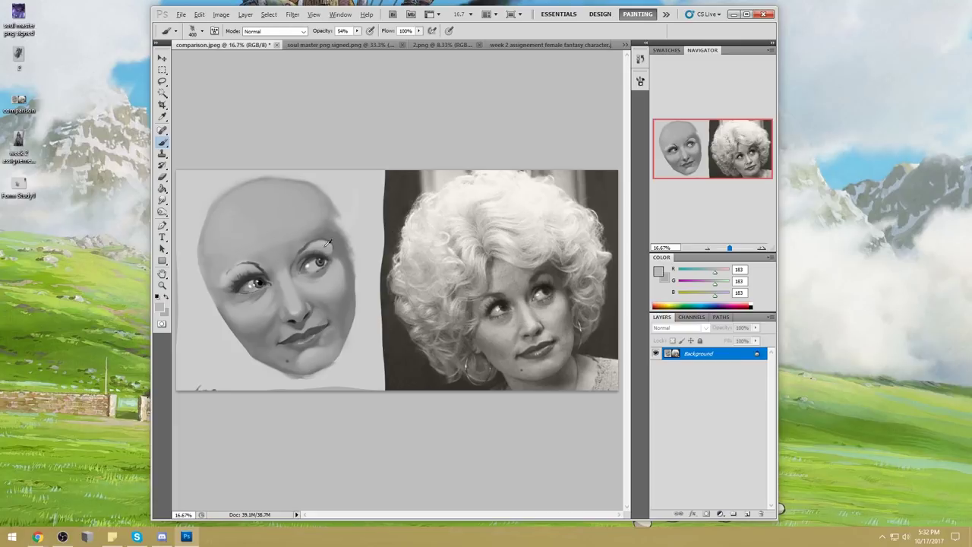
alt+click(339, 269)
drag(293, 209, 288, 218)
Raise the brush opacity to 81% and brighten the forehead with a lighter grey (RGB 206).
drag(357, 31, 371, 42)
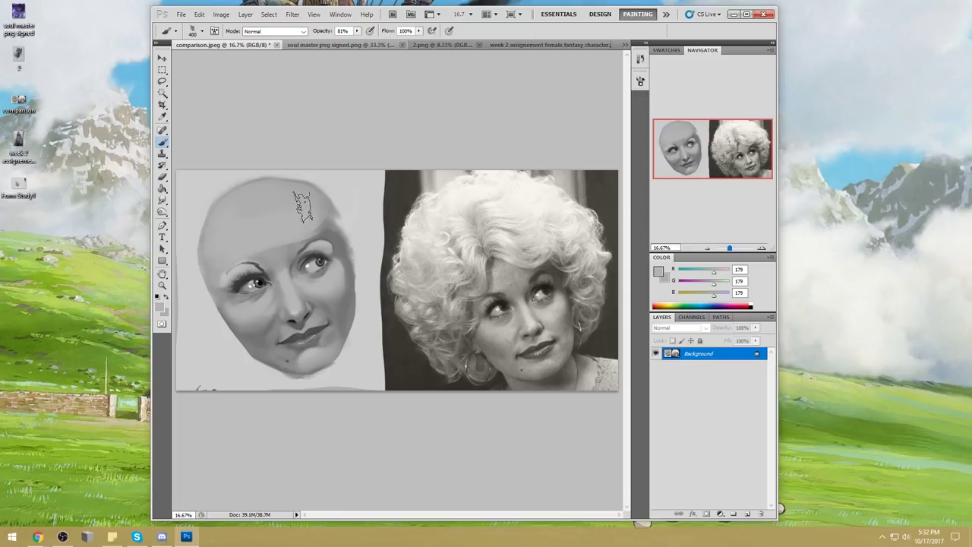
click(657, 270)
click(523, 180)
click(762, 149)
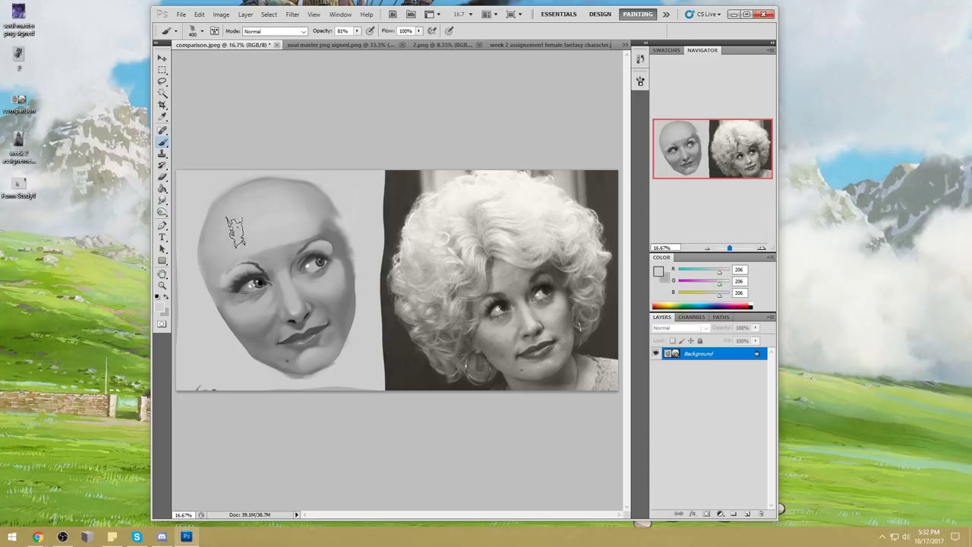
Reduce the brush to 175 px and shade both sides of the forehead with dark grey (RGB 117).
key(bracketleft)
key(bracketleft)
key(bracketleft)
key(bracketleft)
alt+click(326, 227)
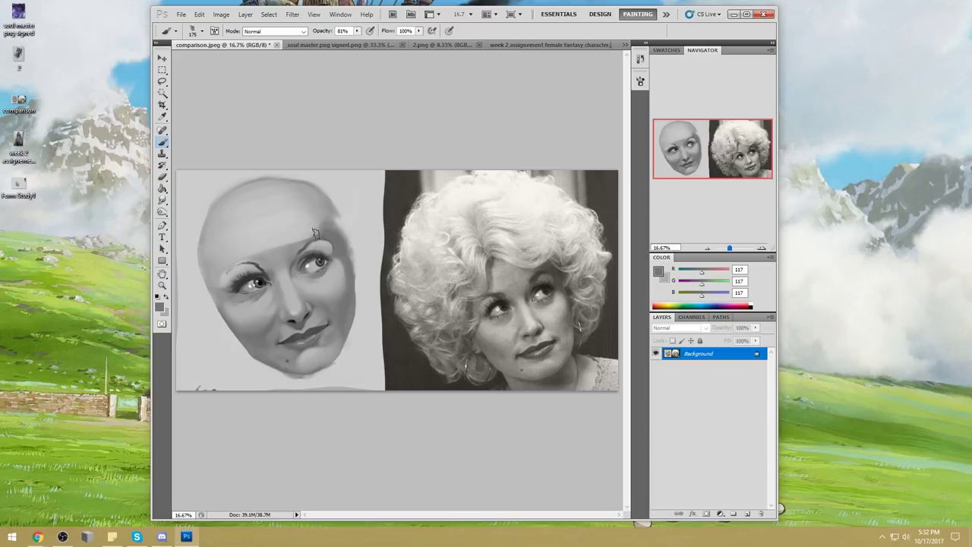
mouse_move(214, 234)
mouse_down()
mouse_move(227, 264)
mouse_move(211, 256)
mouse_up()
drag(203, 233, 204, 267)
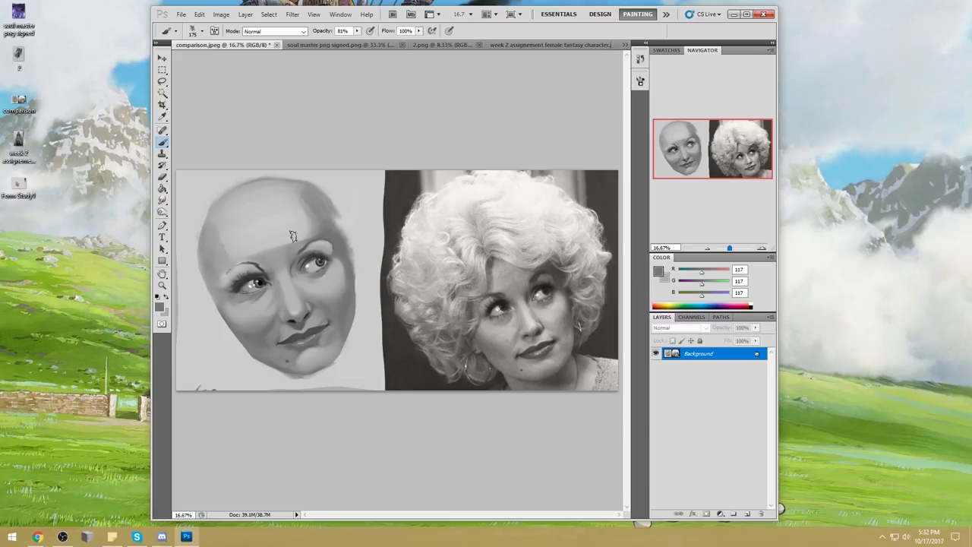
Blend the shadow edge on the far side of the forehead with sampled greys (RGB 150 and 199).
alt+click(312, 210)
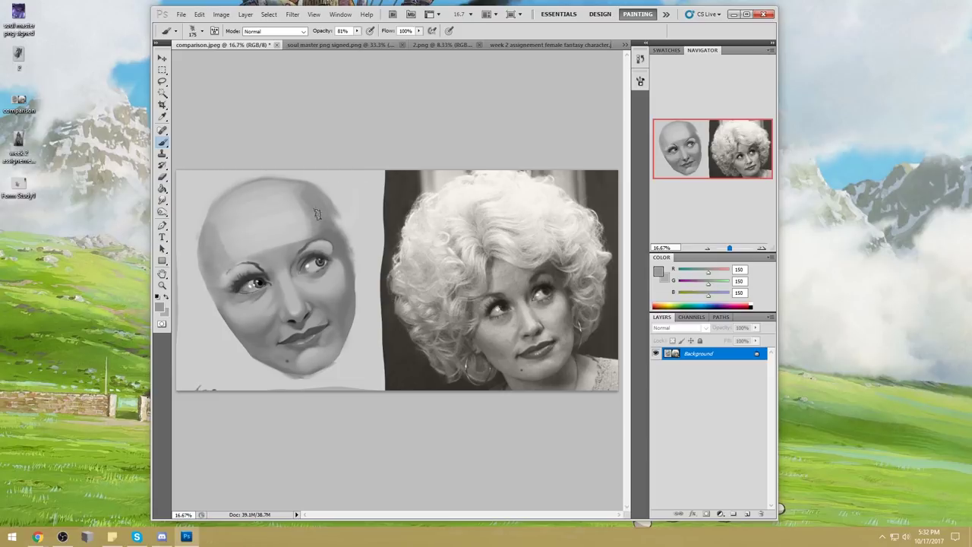
alt+click(292, 230)
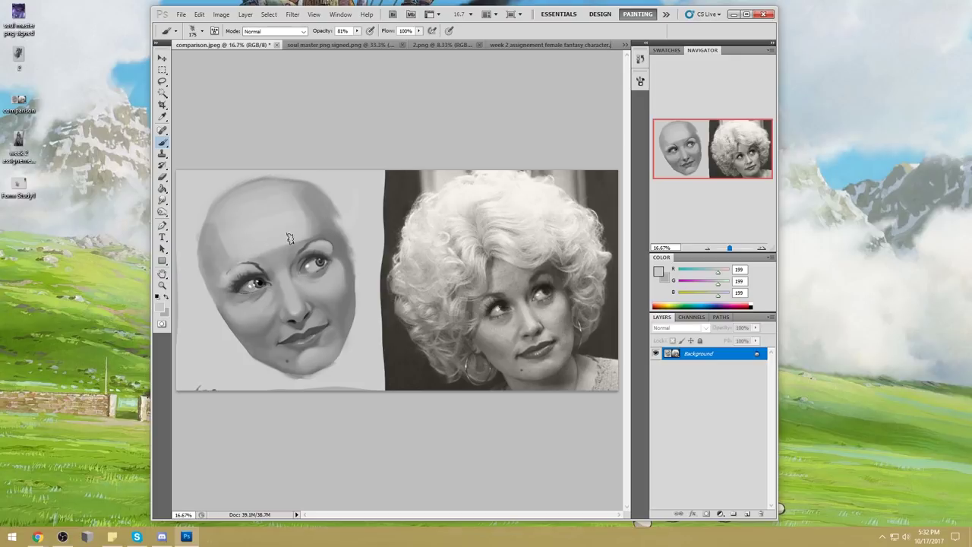
key(r)
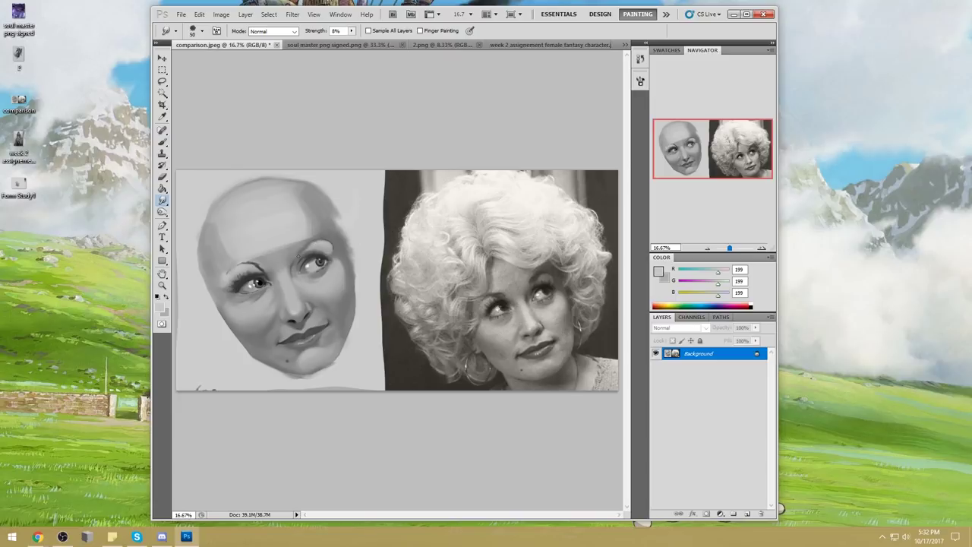
key(b)
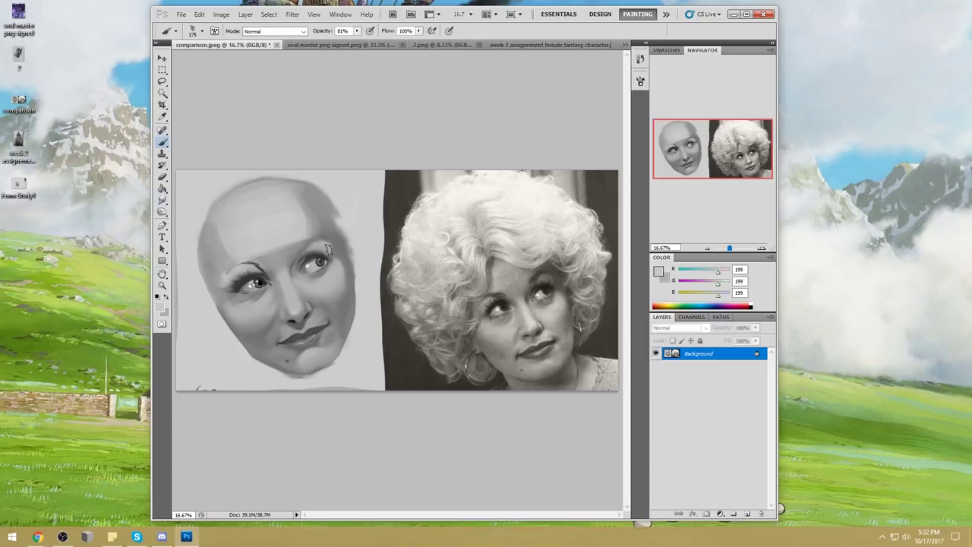
Retouch the far brow area, sample its dark grey (RGB 116) and set the brush mode to Darken.
alt+click(326, 244)
alt+click(328, 242)
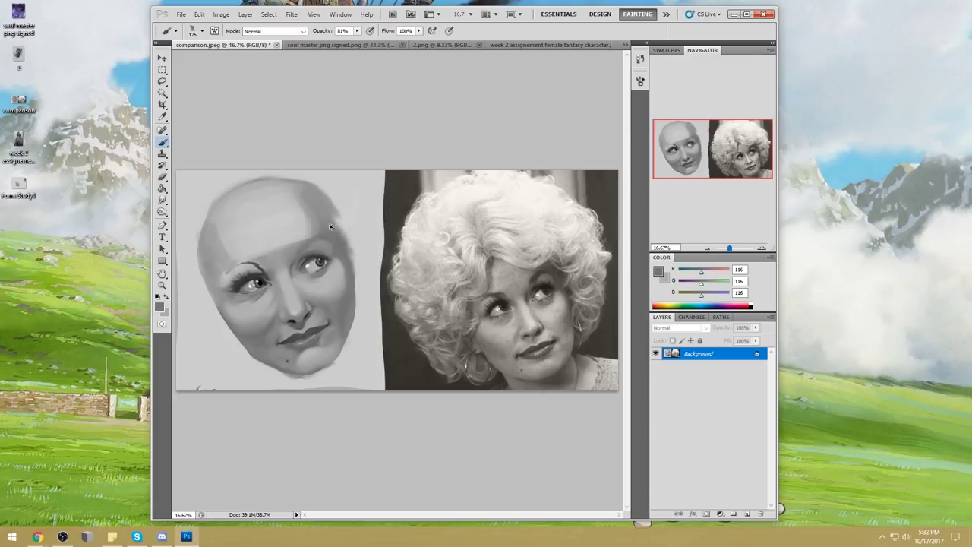
click(274, 31)
click(266, 85)
Sample the photo's skin around the near eye and nose to compare its light and shadow values.
alt+click(497, 300)
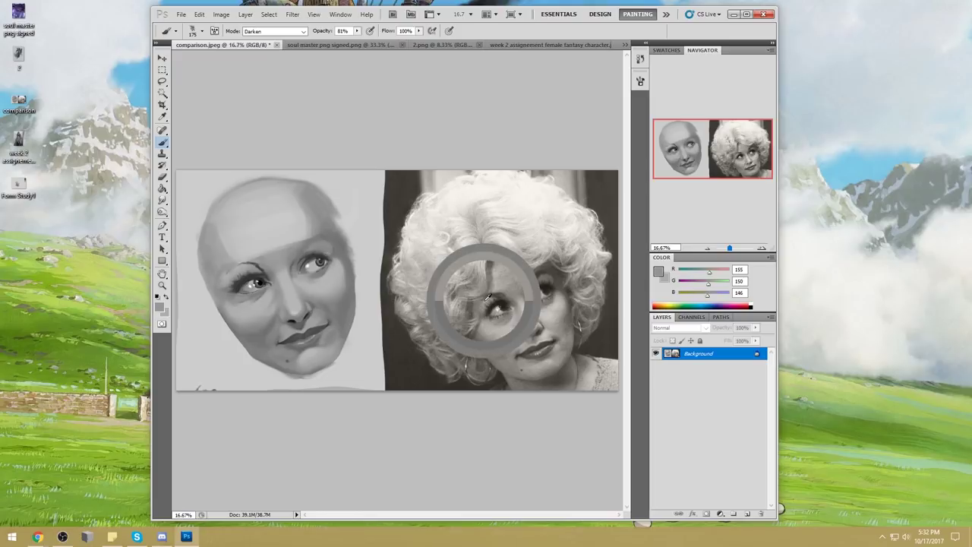
alt+click(531, 314)
alt+click(486, 300)
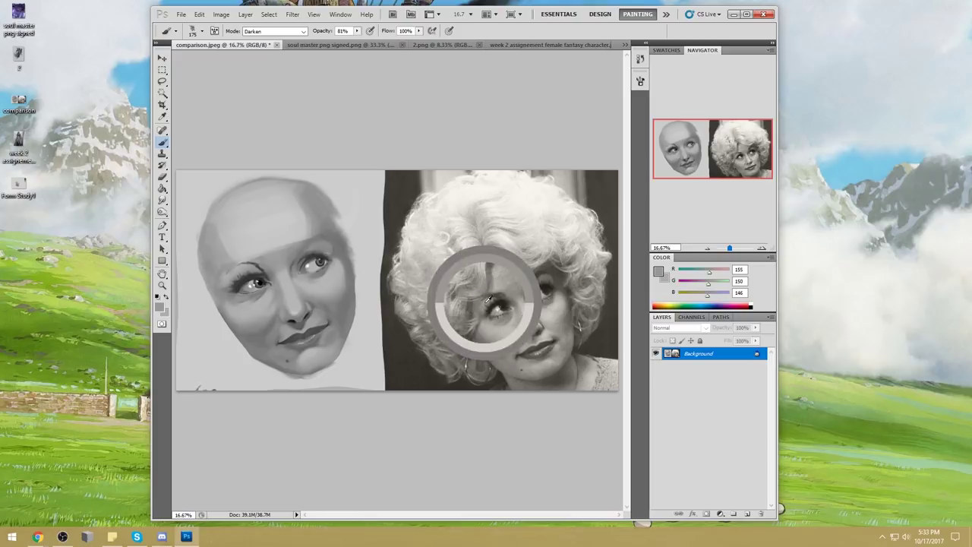
alt+click(499, 284)
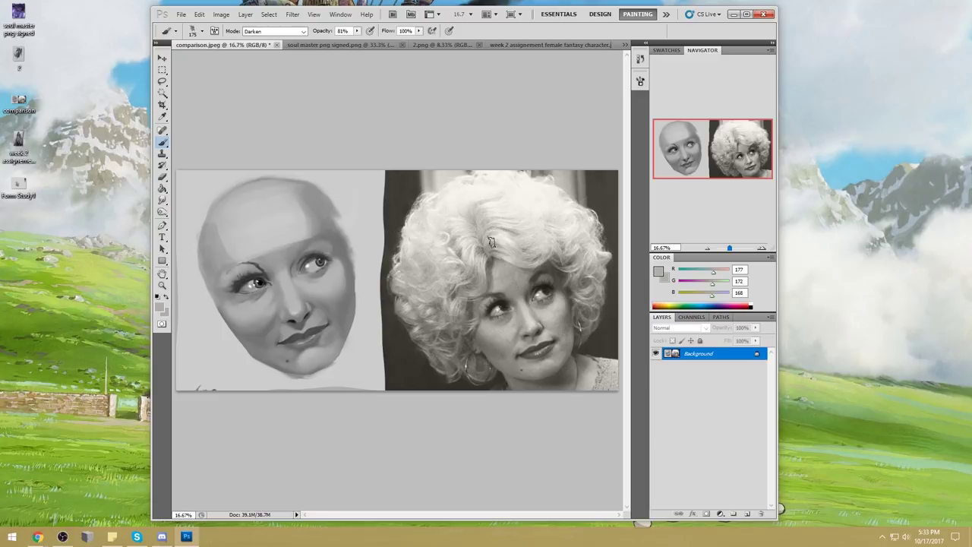
alt+click(489, 296)
Set the brush to Normal at 100% opacity and repaint around the near eye and nose bridge with sampled greys (RGB 177 and 145).
alt+click(250, 275)
alt+click(265, 296)
click(273, 31)
click(262, 42)
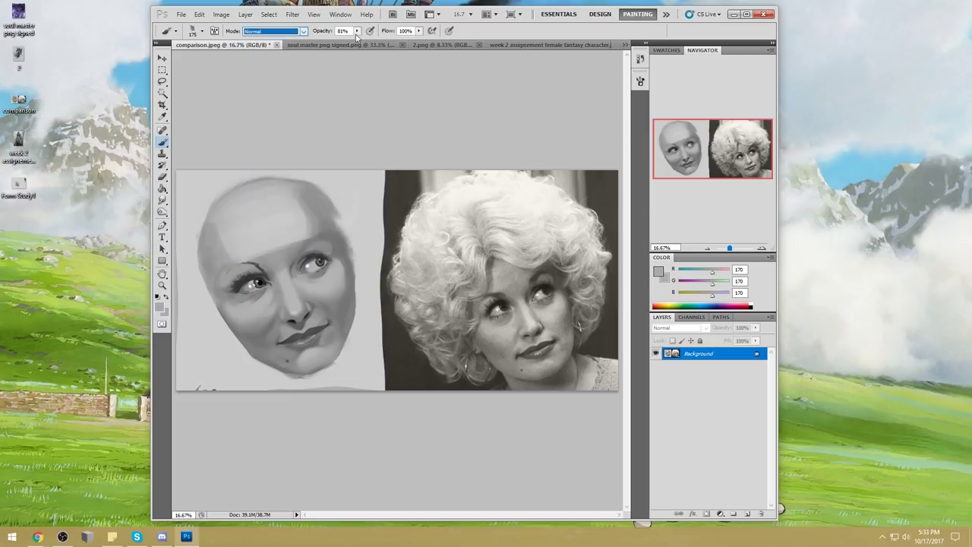
drag(357, 31, 379, 49)
alt+click(267, 294)
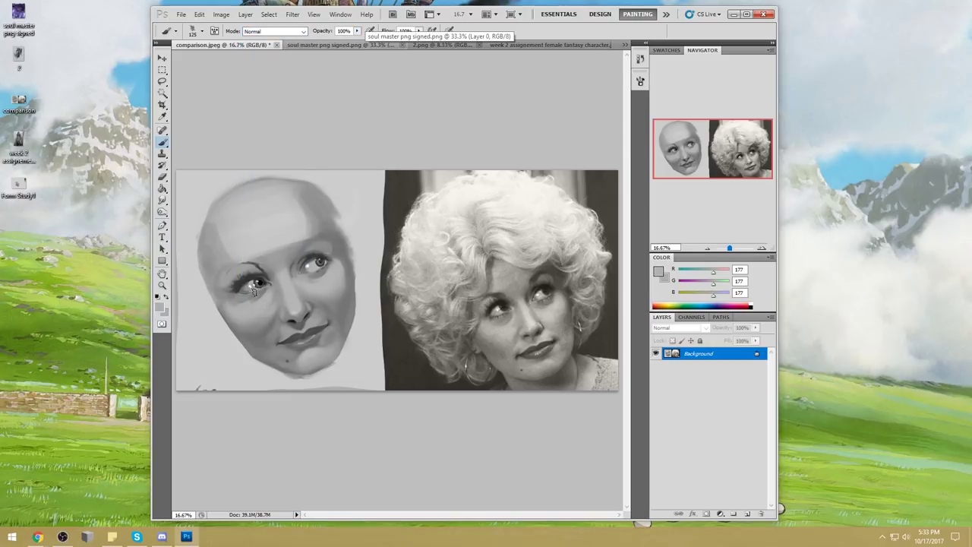
alt+click(296, 268)
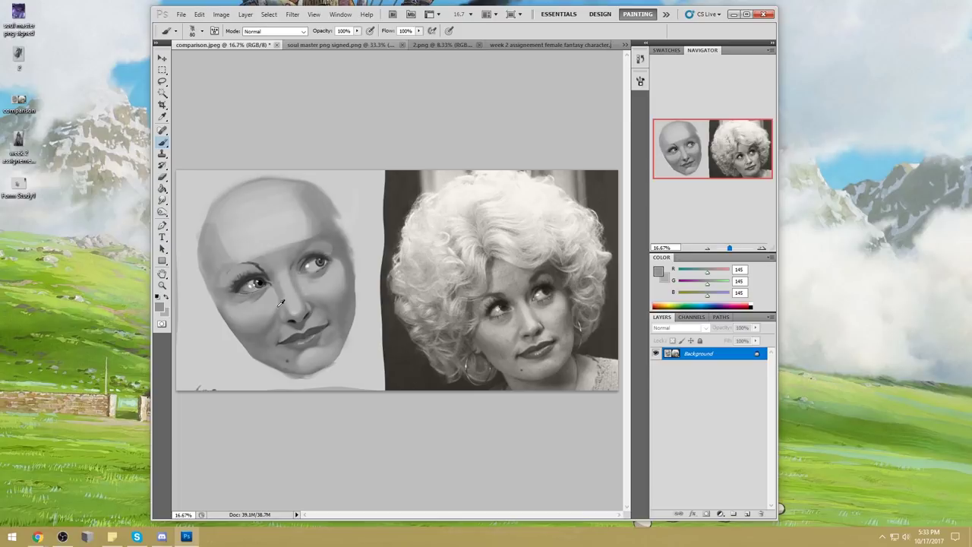
alt+click(299, 279)
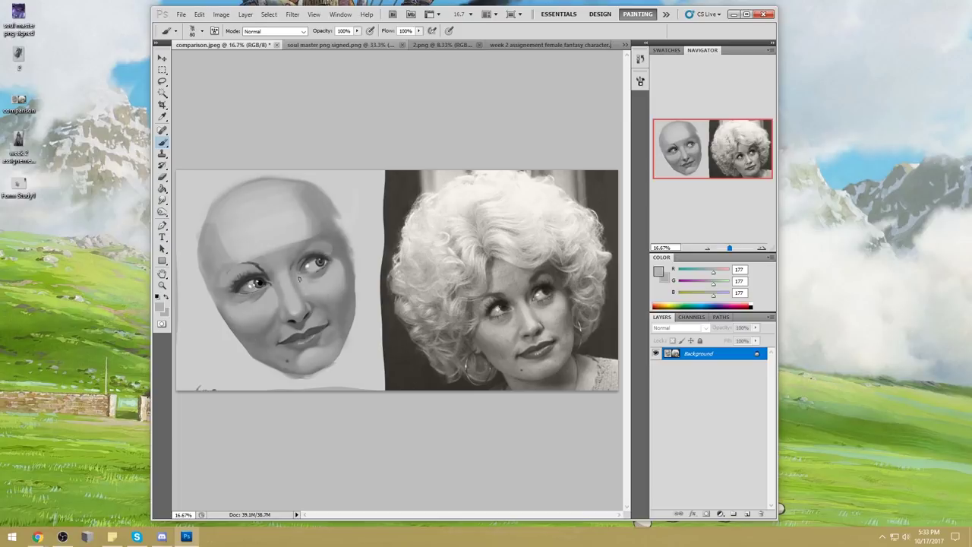
Repaint the near cheek and the far cheek beside the eye with sampled light greys (RGB 173 and 170).
alt+click(258, 325)
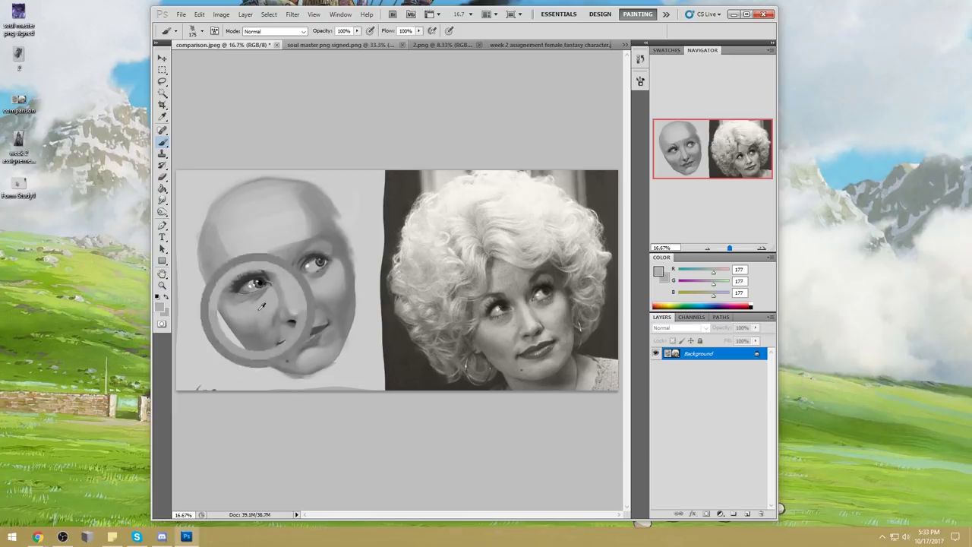
alt+click(337, 284)
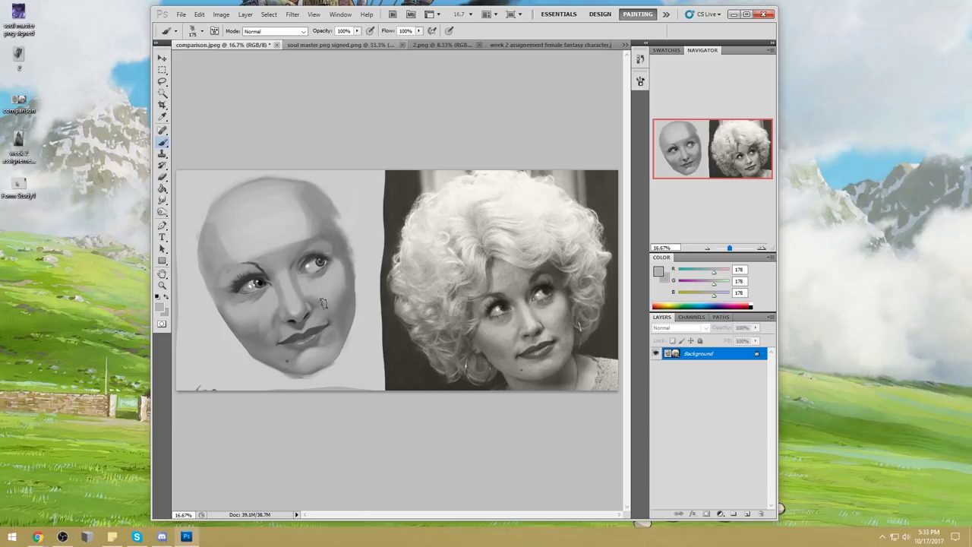
alt+click(353, 259)
key(v)
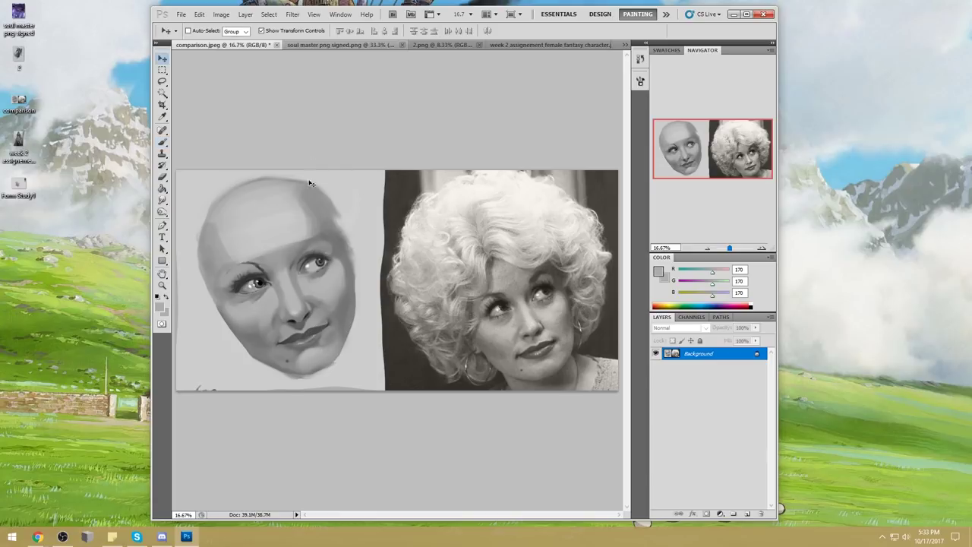
Darken the painted chin with sampled greys (RGB 133 and 139), using the brush in Darken mode.
key(b)
alt+click(336, 338)
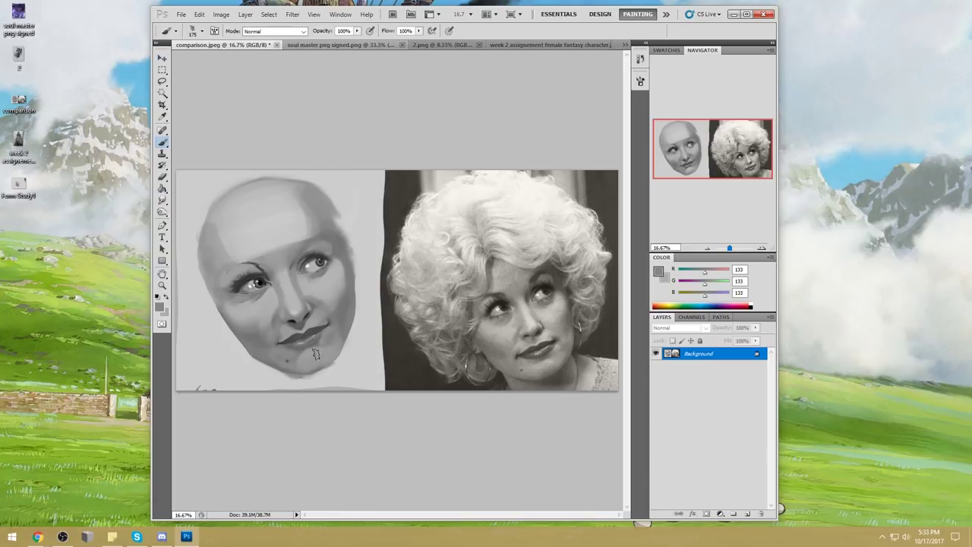
click(274, 31)
click(258, 81)
alt+click(324, 349)
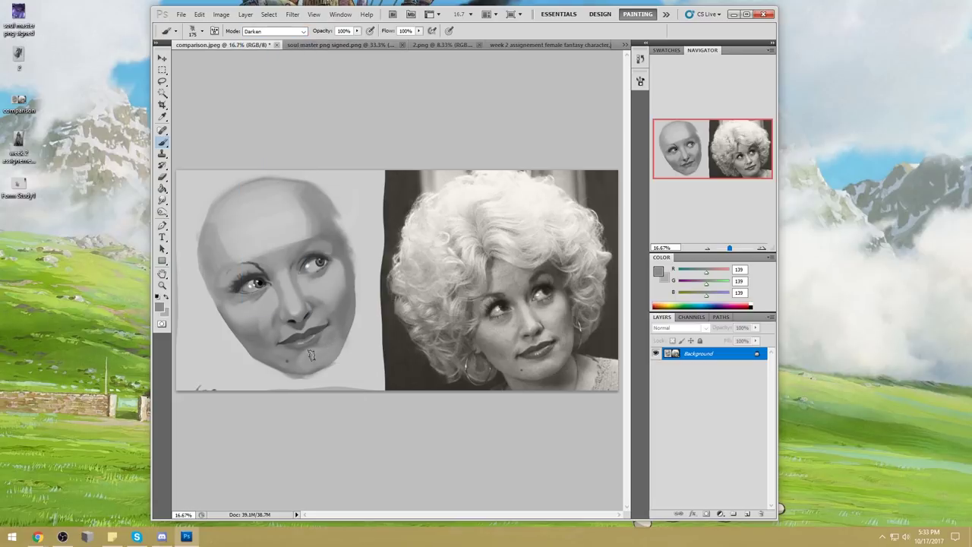
Smooth the forehead's light and shadow edges with the Smudge tool at 150 px and 8% strength.
click(162, 200)
right_click(162, 200)
click(195, 218)
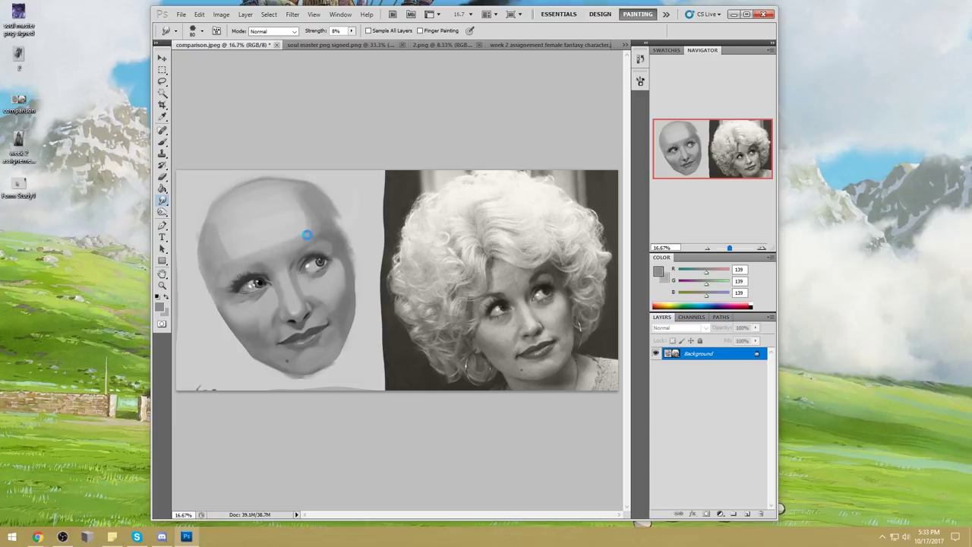
key(bracketright)
key(bracketright)
key(bracketright)
key(bracketright)
key(bracketright)
mouse_move(308, 227)
mouse_down()
mouse_move(289, 195)
mouse_move(312, 229)
mouse_move(292, 204)
mouse_up()
mouse_move(230, 239)
mouse_down()
mouse_move(219, 217)
mouse_move(221, 281)
mouse_up()
mouse_move(296, 184)
mouse_down()
mouse_move(316, 232)
mouse_move(305, 205)
mouse_move(309, 228)
mouse_move(293, 205)
mouse_move(320, 227)
mouse_up()
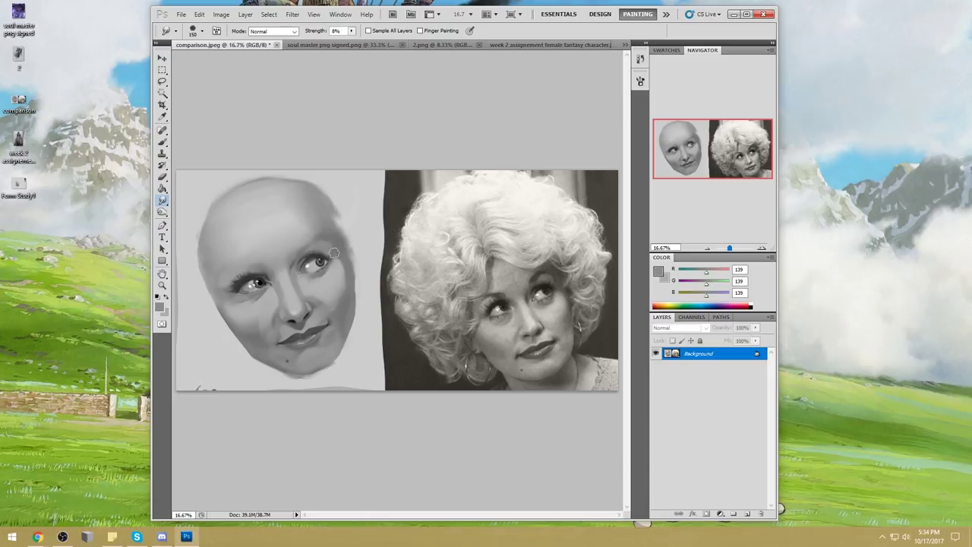
key(ctrl+minus)
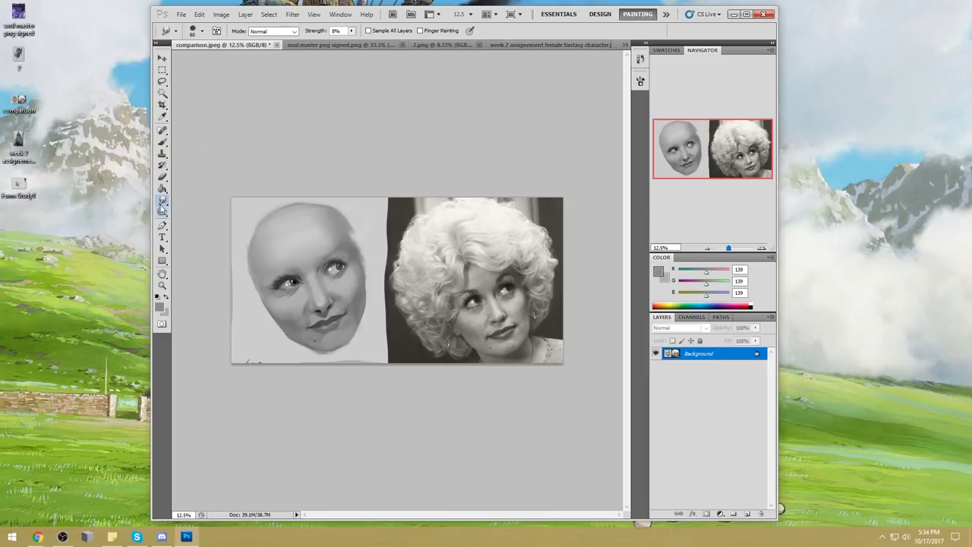
mouse_move(162, 200)
mouse_down()
mouse_move(202, 224)
mouse_move(195, 218)
mouse_up()
Choose a soft round brush, enlarge it to 700 px and shade the lower face in Darken mode with sampled greys (RGB 70 and 161).
key(b)
right_click(353, 262)
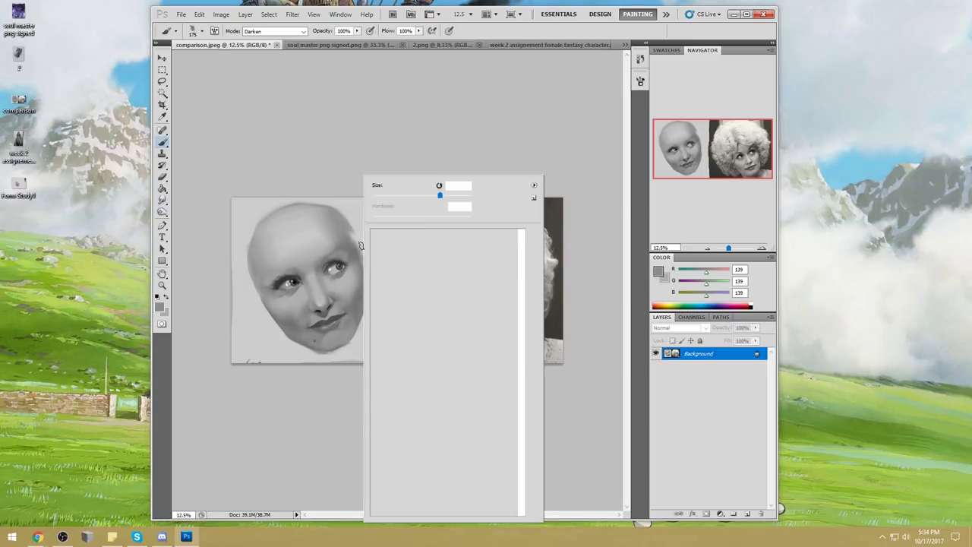
click(496, 299)
click(532, 143)
key(bracketright)
key(bracketright)
key(bracketright)
key(bracketright)
key(bracketright)
key(bracketright)
key(bracketright)
key(bracketright)
key(bracketright)
alt+click(317, 325)
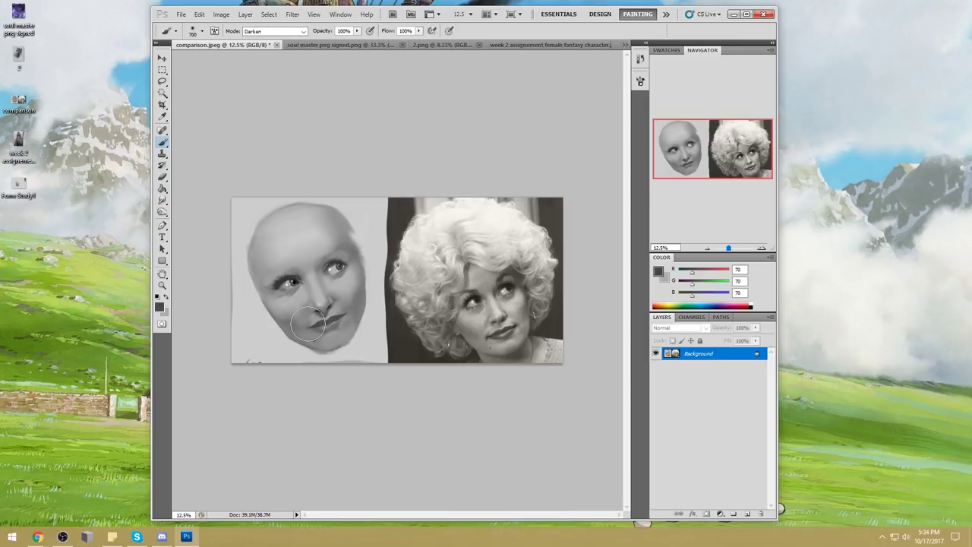
key(bracketright)
key(bracketright)
alt+click(332, 312)
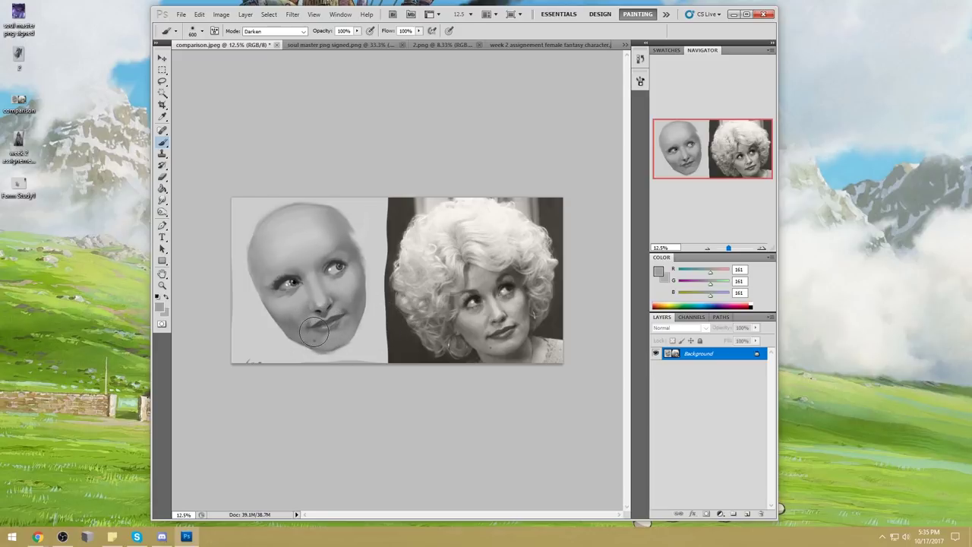
Set the brush to Normal mode at 800 px and soften the far mouth corner with grey (RGB 161).
click(268, 34)
click(265, 33)
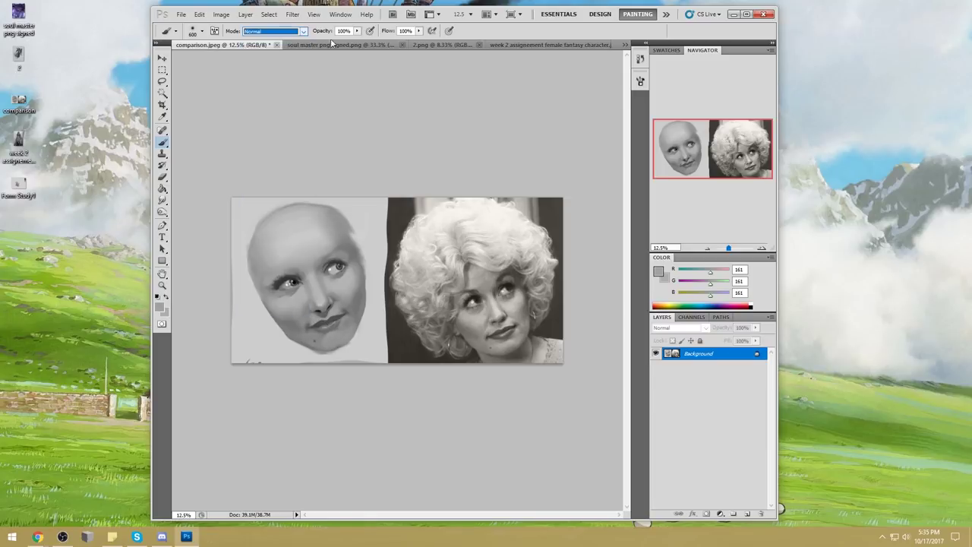
key(bracketright)
key(bracketright)
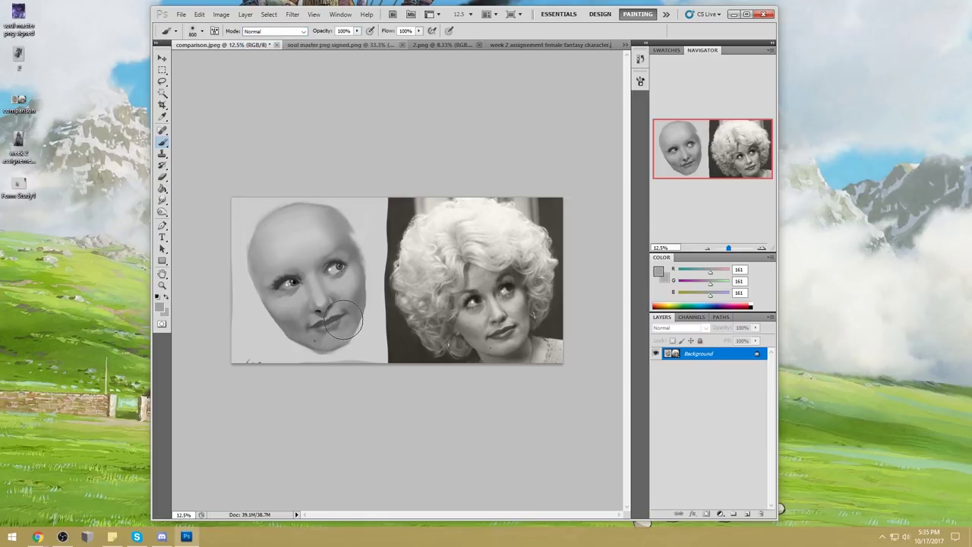
mouse_move(331, 328)
mouse_down()
mouse_move(302, 331)
mouse_move(308, 346)
mouse_move(351, 326)
mouse_move(348, 319)
mouse_up()
Choose the textured 80 px brush again and repaint the lips and far mouth corner with dark grey (RGB 82) at 60 px.
right_click(349, 262)
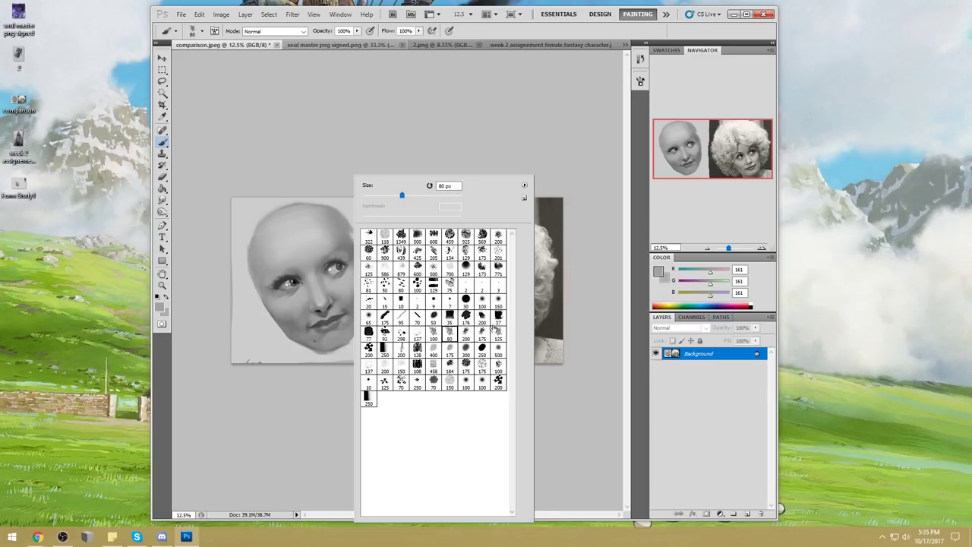
key(Escape)
key(z)
click(268, 254)
key(b)
alt+click(341, 327)
drag(493, 295, 319, 266)
key(ctrl+minus)
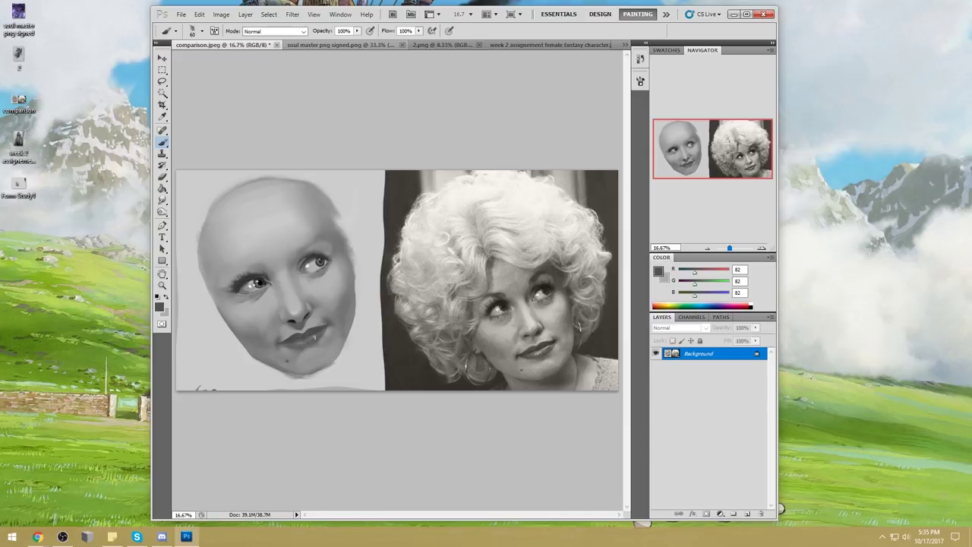
click(660, 270)
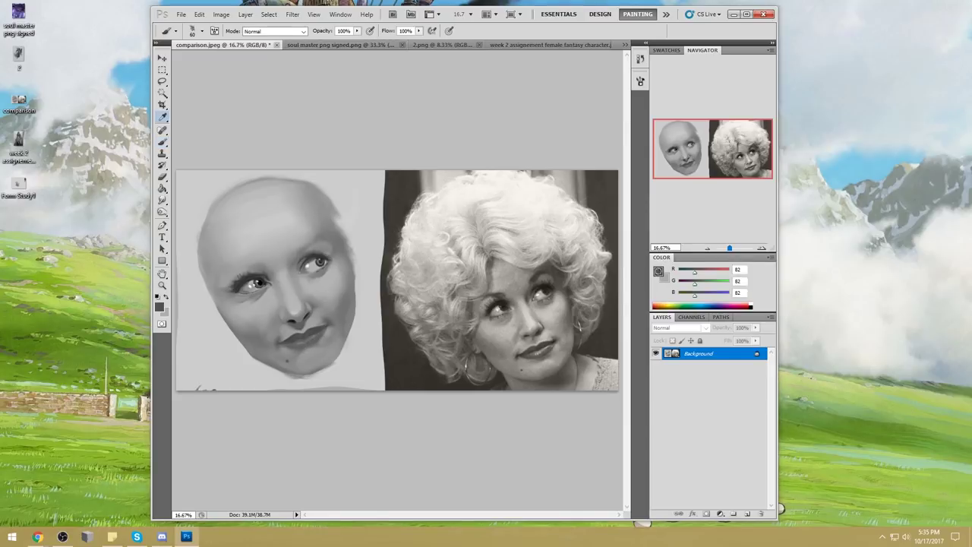
click(418, 114)
click(760, 163)
Choose a soft round brush, enlarge it to 300 px and sample a light grey (RGB 179).
right_click(305, 221)
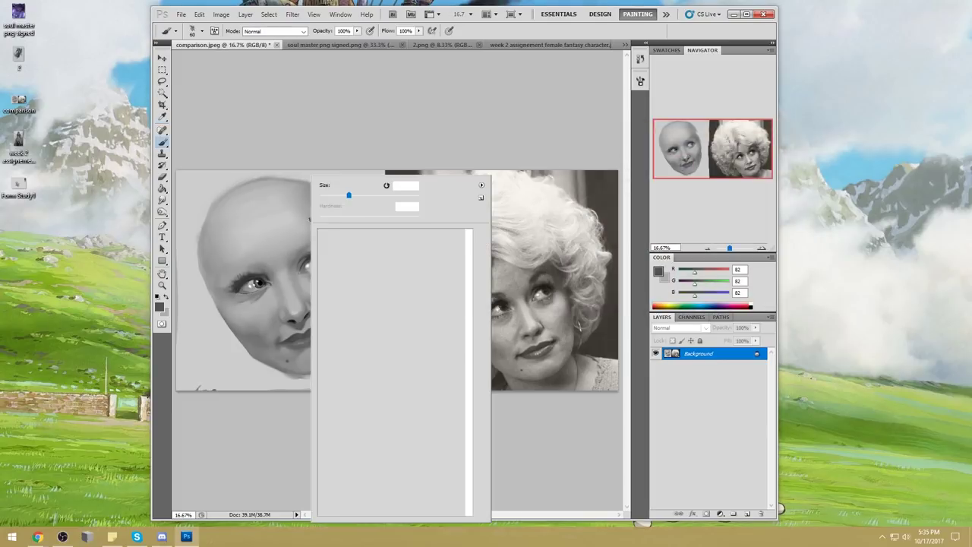
double_click(439, 301)
alt+click(230, 187)
key(bracketright)
key(bracketright)
key(bracketright)
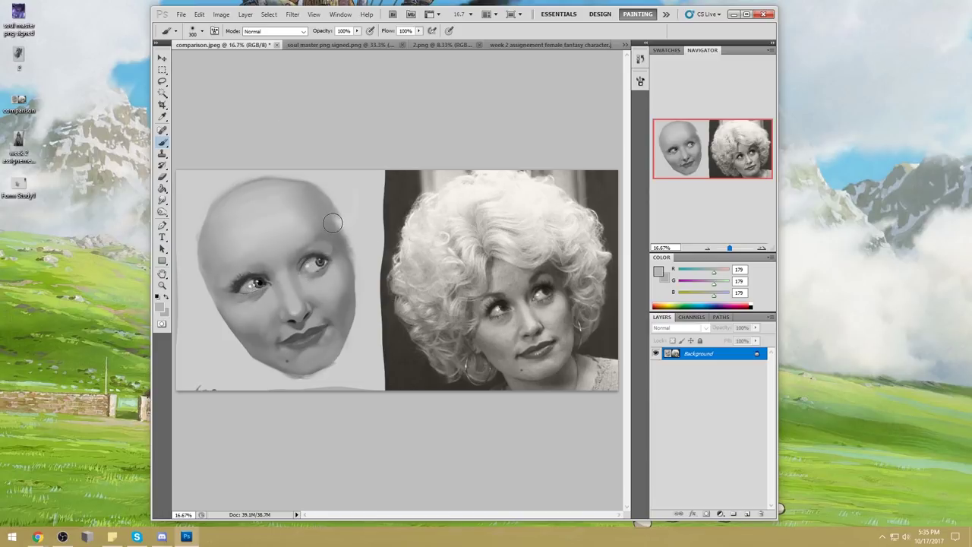
Darken the irises of both eyes with sampled dark tones (RGB 54 and 3) at 300 px.
alt+click(319, 261)
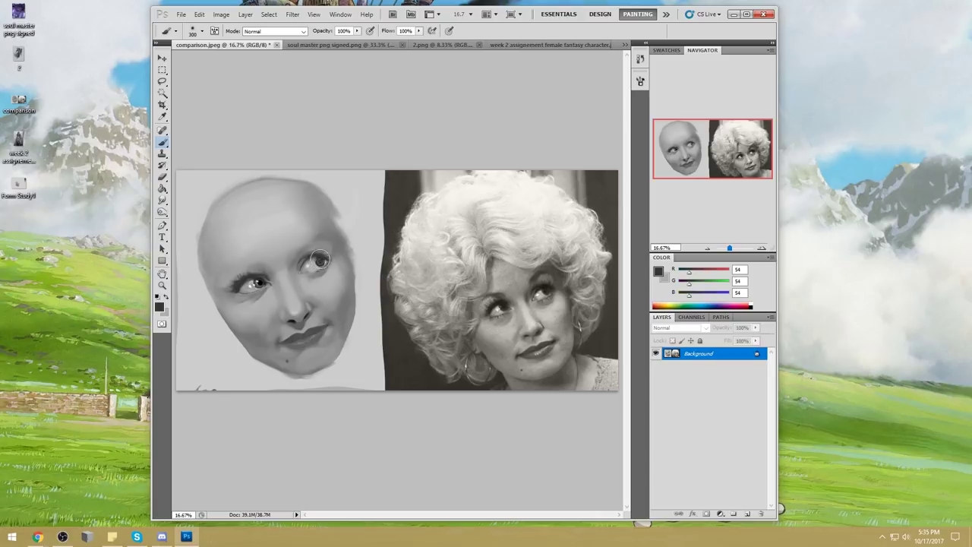
key(alt)
drag(320, 261, 322, 263)
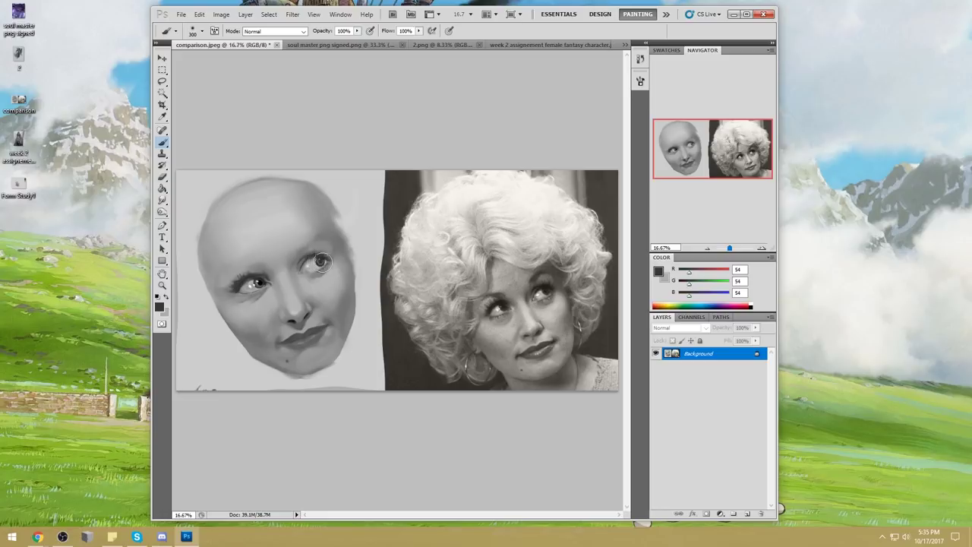
alt+click(258, 282)
drag(259, 284, 258, 281)
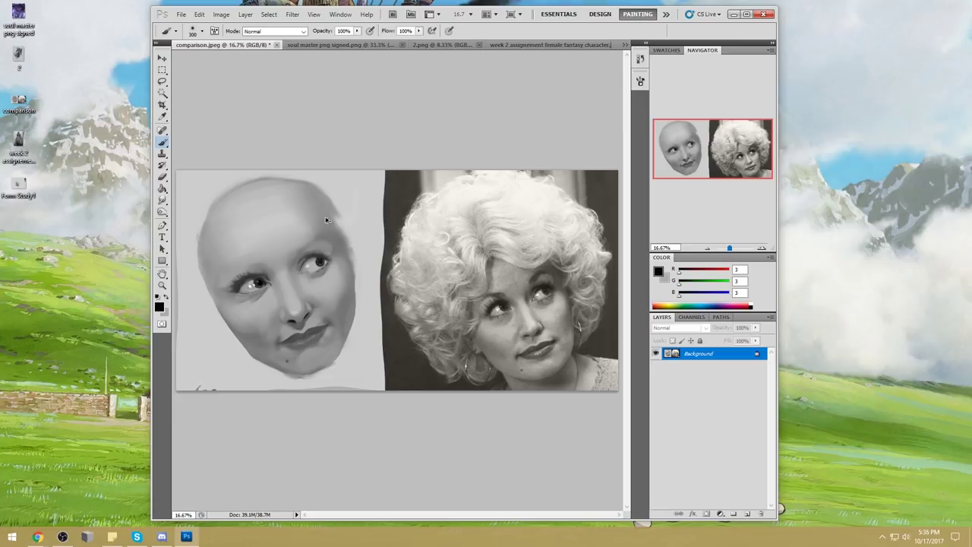
Enlarge the soft brush to 500 px and deepen the far eye with sampled near-black (RGB 20).
key(bracketright)
key(bracketright)
key(w)
click(323, 260)
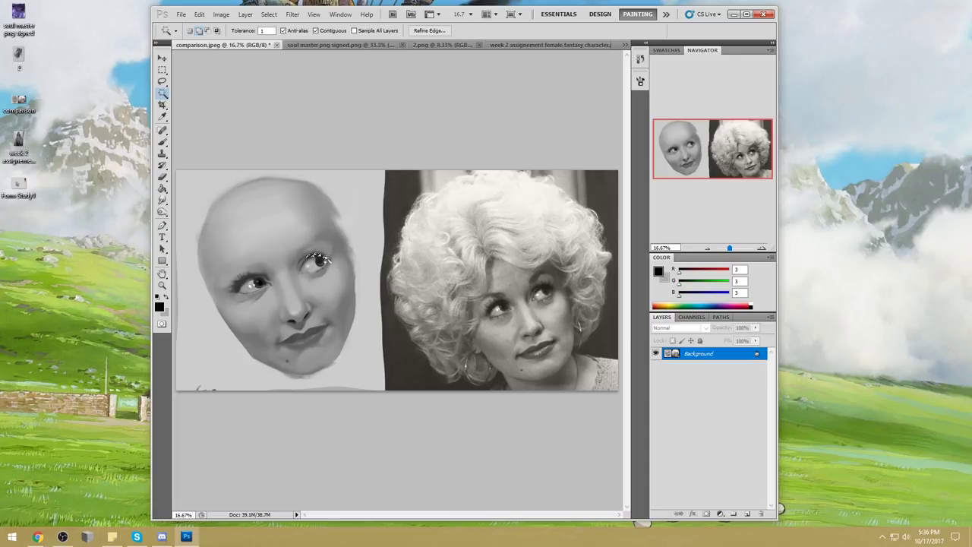
key(b)
alt+click(323, 260)
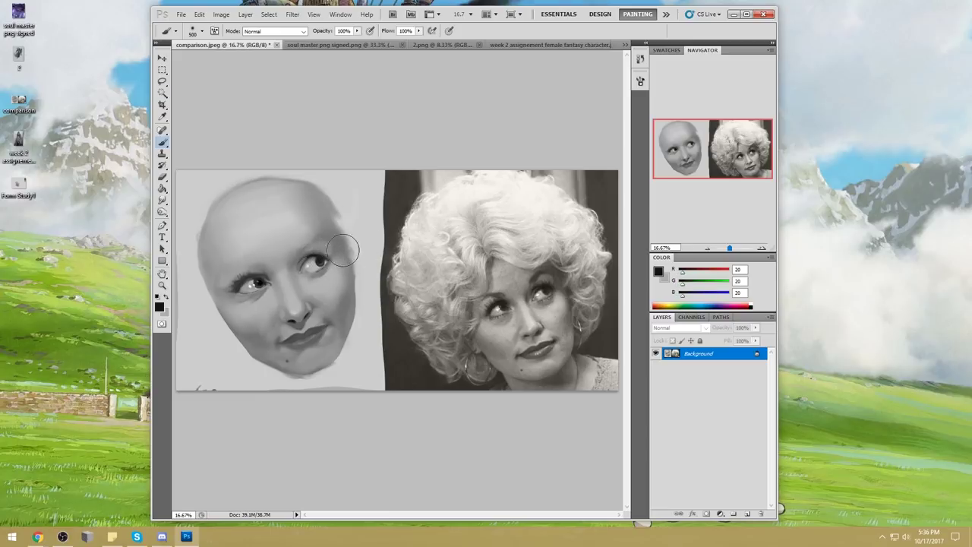
Lower the brush opacity to 52% and shade around the far eye with dark grey (RGB 23).
right_click(319, 238)
key(Escape)
alt+click(323, 258)
alt+click(325, 257)
click(357, 32)
drag(359, 40, 332, 40)
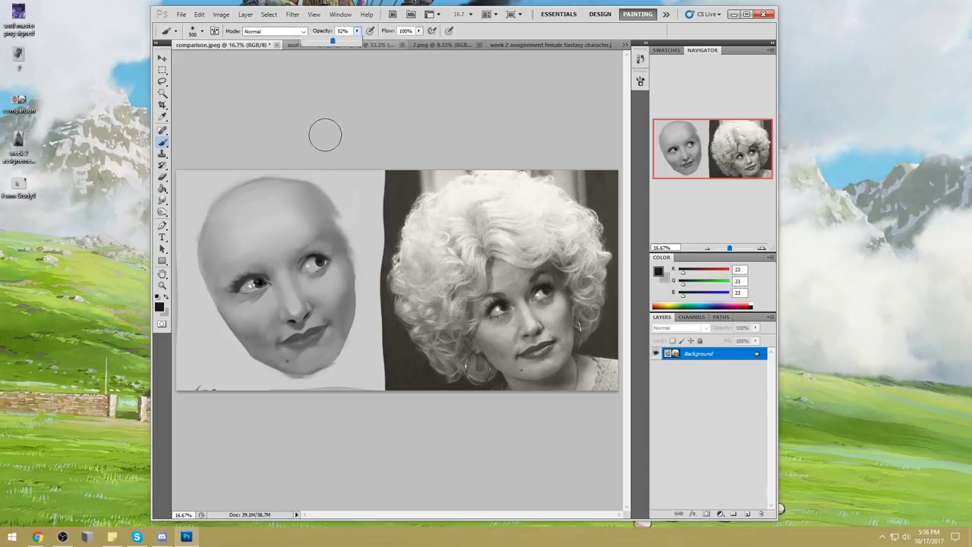
click(321, 256)
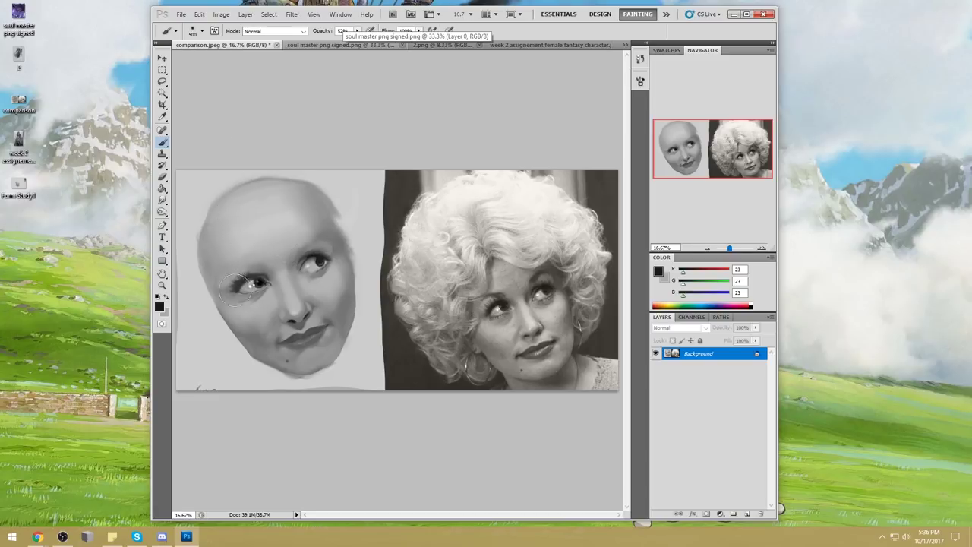
Smudge below the near eye at 70 px and retouch that area with the textured 80 px brush in light grey (RGB 179).
click(163, 199)
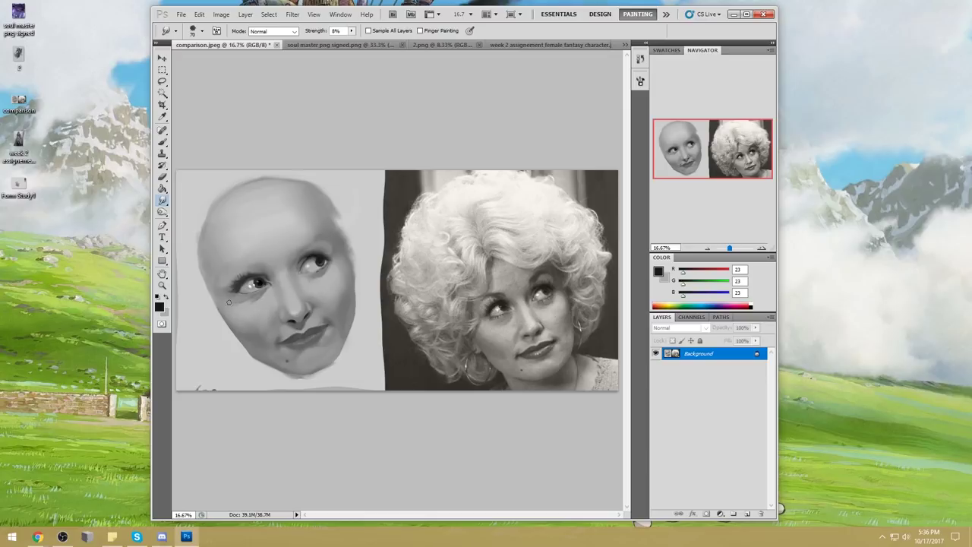
right_click(356, 199)
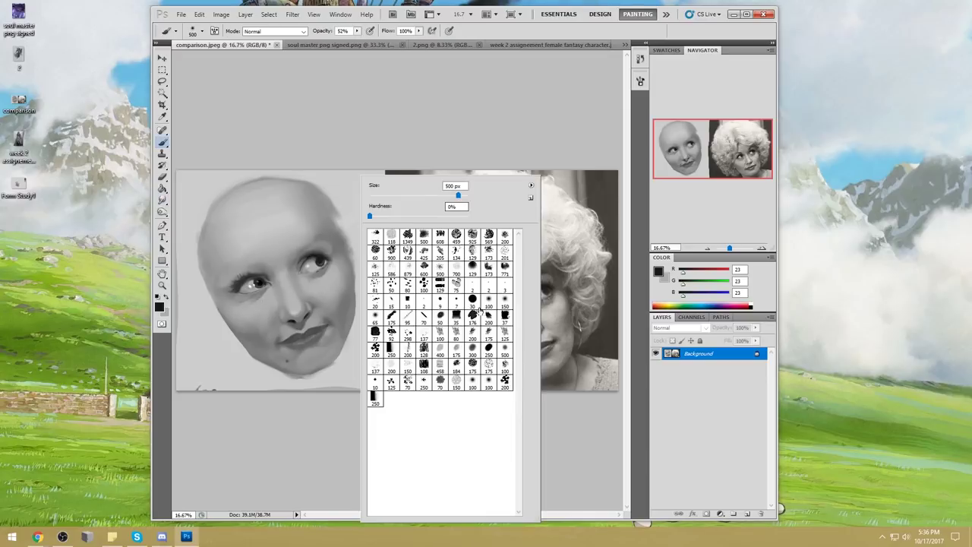
key(b)
alt+click(332, 270)
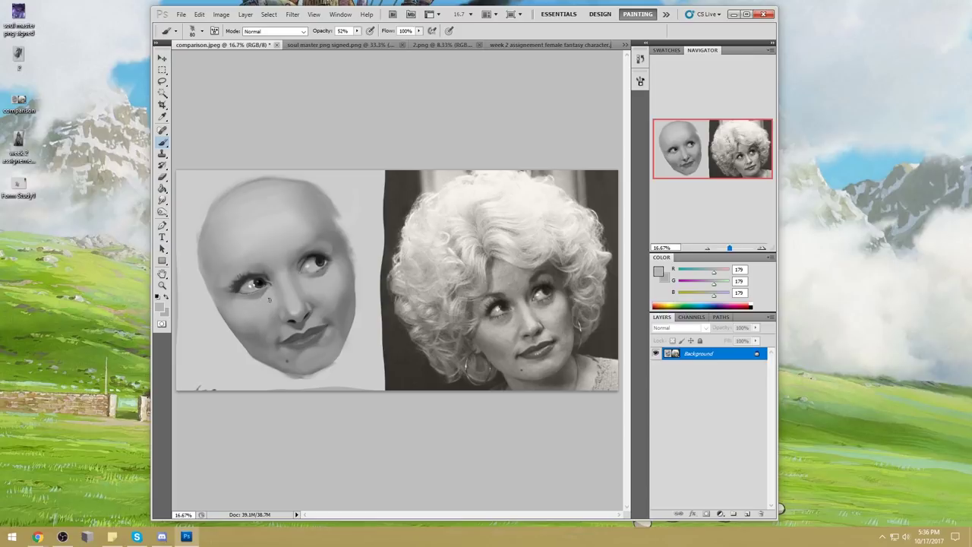
Choose the soft round brush at 900 px and shade the outer edge of the near cheek with mid grey (RGB 114).
right_click(323, 262)
click(454, 300)
click(493, 119)
alt+click(255, 331)
key(bracketright)
key(bracketright)
key(bracketright)
key(bracketright)
key(bracketright)
key(bracketright)
key(bracketright)
key(bracketright)
key(bracketright)
key(bracketright)
key(bracketright)
drag(239, 315, 237, 307)
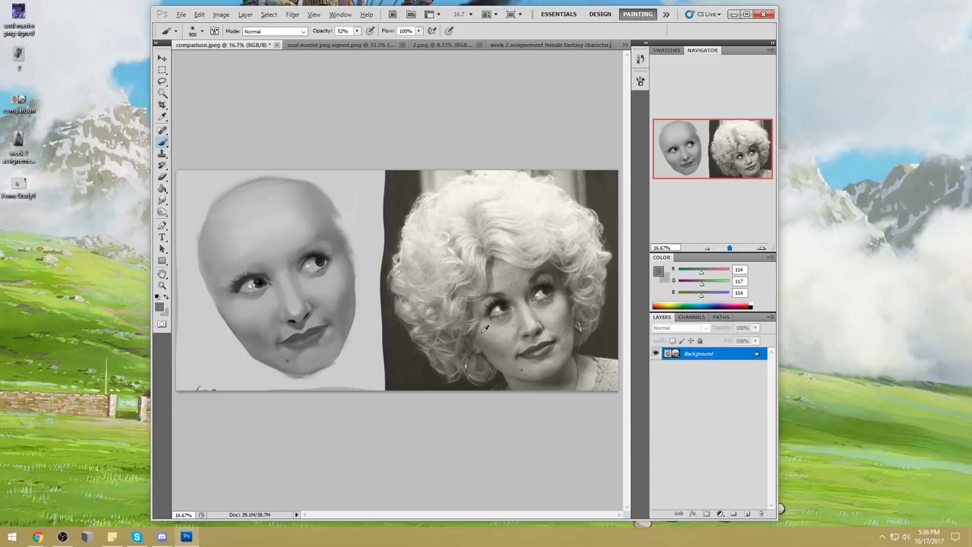
alt+click(226, 296)
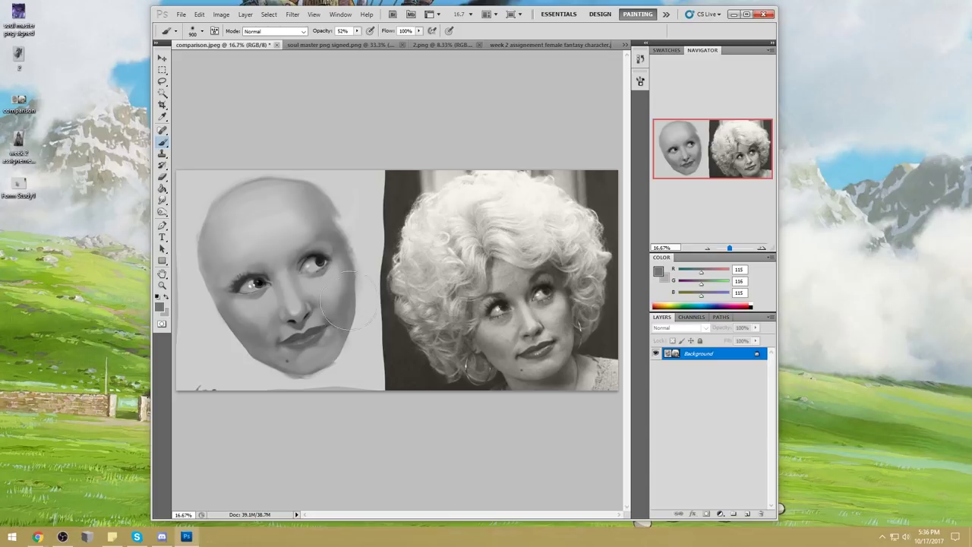
Sample dark grey (RGB 33) from the far eye and adjust the soft brush size for further shading.
alt+click(319, 262)
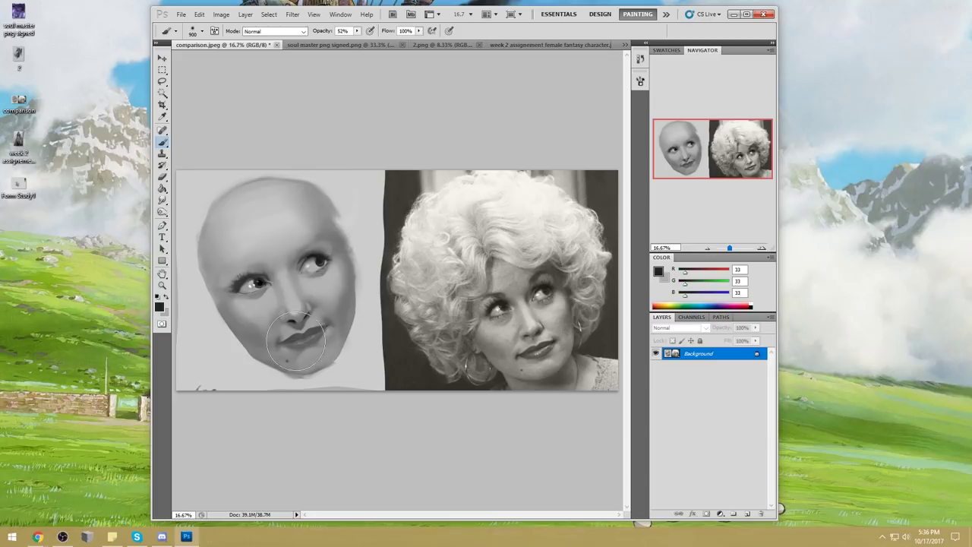
key(bracketleft)
key(bracketleft)
key(bracketleft)
key(bracketleft)
key(bracketright)
key(bracketright)
Choose the textured 80 px brush at 100% opacity and rework the lips with sampled greys (RGB 142 and 78).
right_click(363, 211)
double_click(466, 334)
click(357, 31)
drag(358, 41, 413, 43)
alt+click(285, 347)
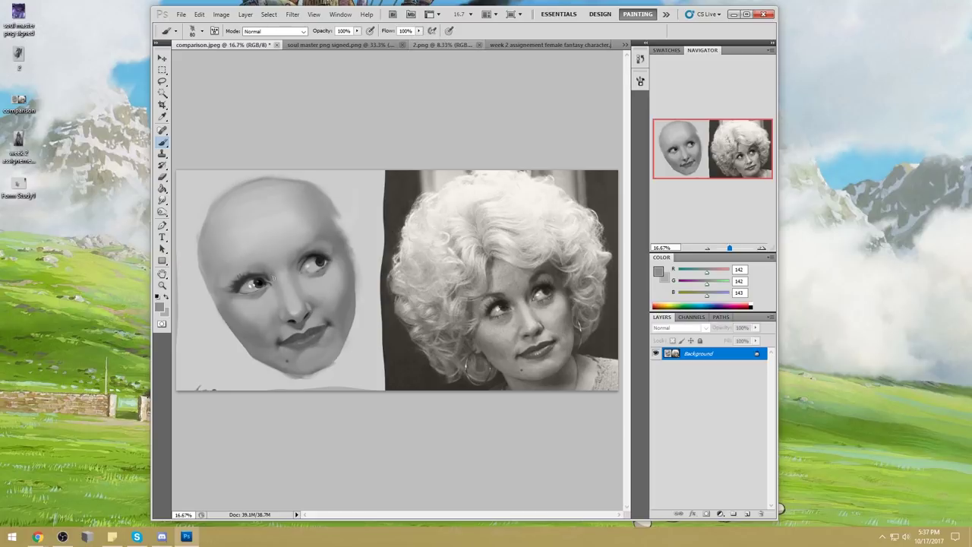
alt+click(310, 331)
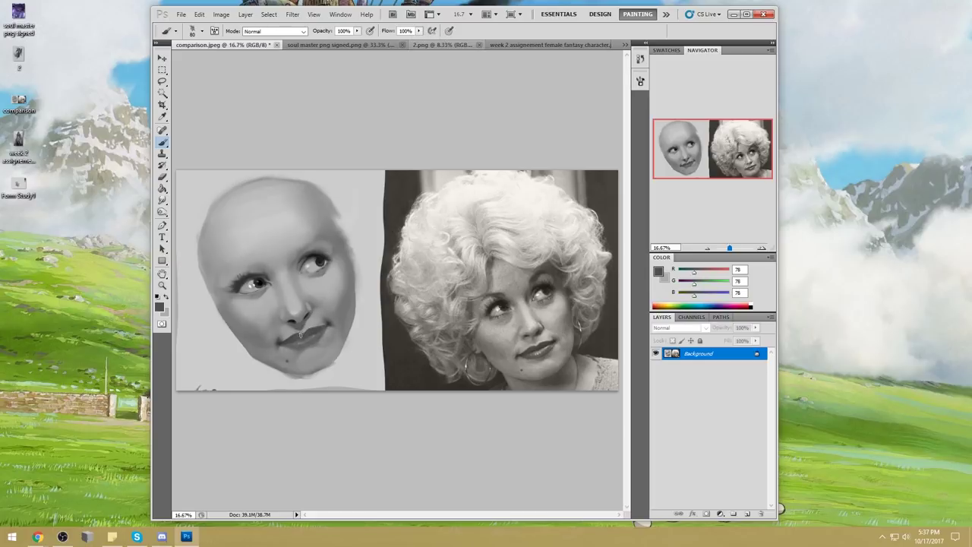
Smudge the lips at 70 px and clean the upper lip's contour with light grey (RGB 160).
click(162, 200)
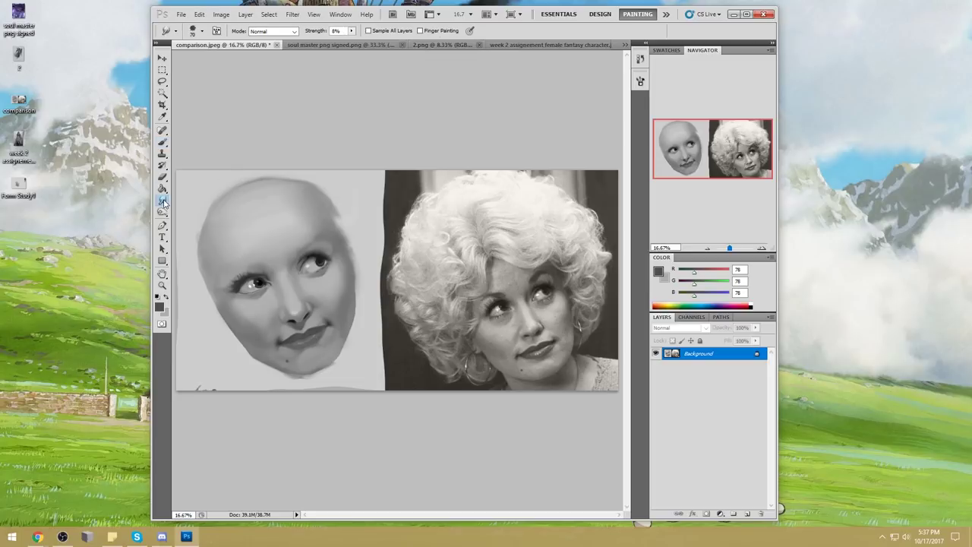
key(b)
alt+click(306, 324)
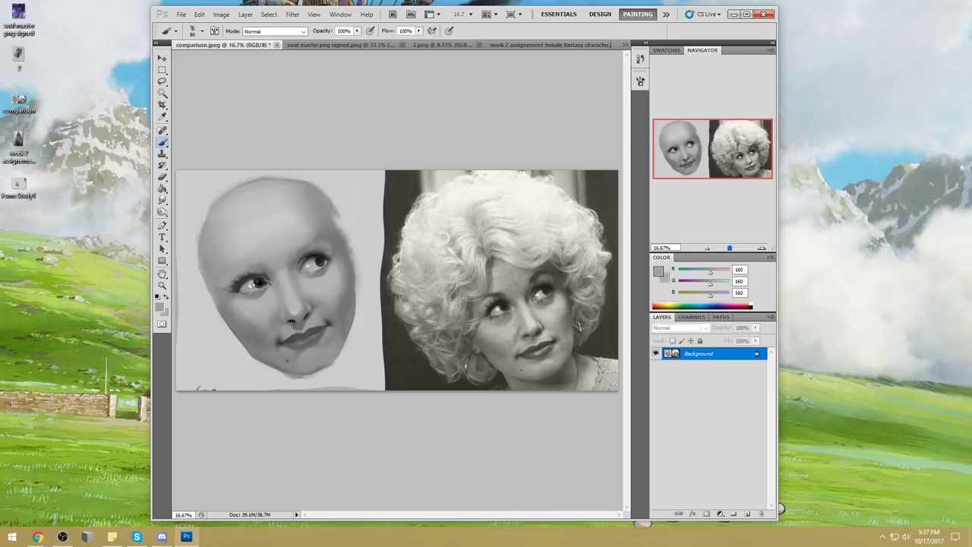
key(r)
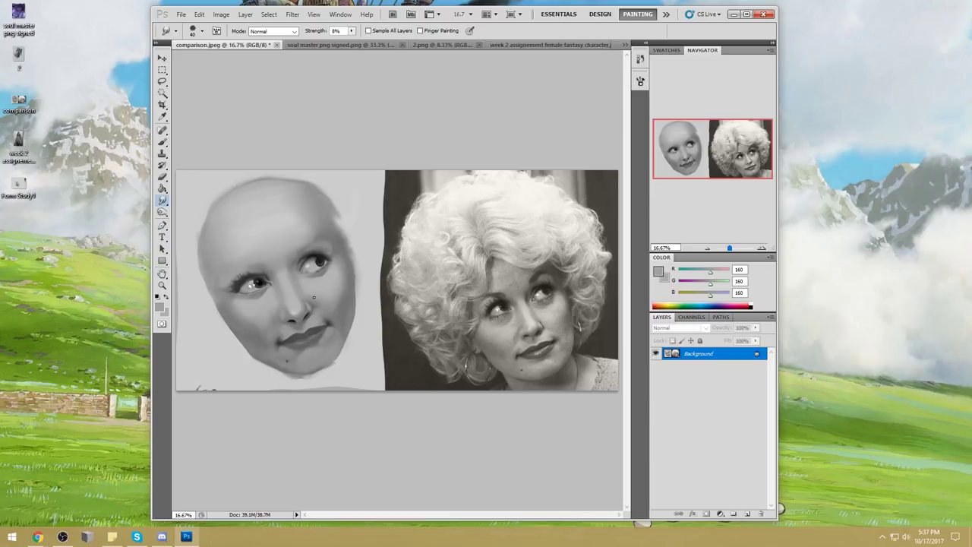
Choose a soft 700 px brush at 51% opacity and model the nose with sampled greys (RGB 19, 181 and 141).
key(b)
right_click(345, 290)
click(475, 302)
click(510, 120)
key(bracketright)
key(bracketright)
key(bracketright)
key(bracketright)
key(bracketright)
key(bracketright)
key(bracketright)
key(bracketright)
key(bracketright)
drag(357, 31, 334, 41)
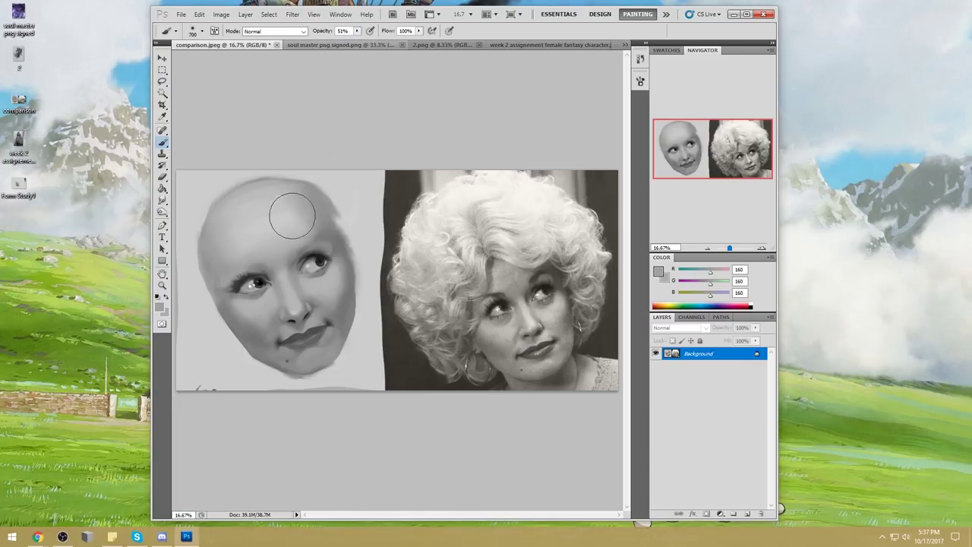
alt+click(295, 319)
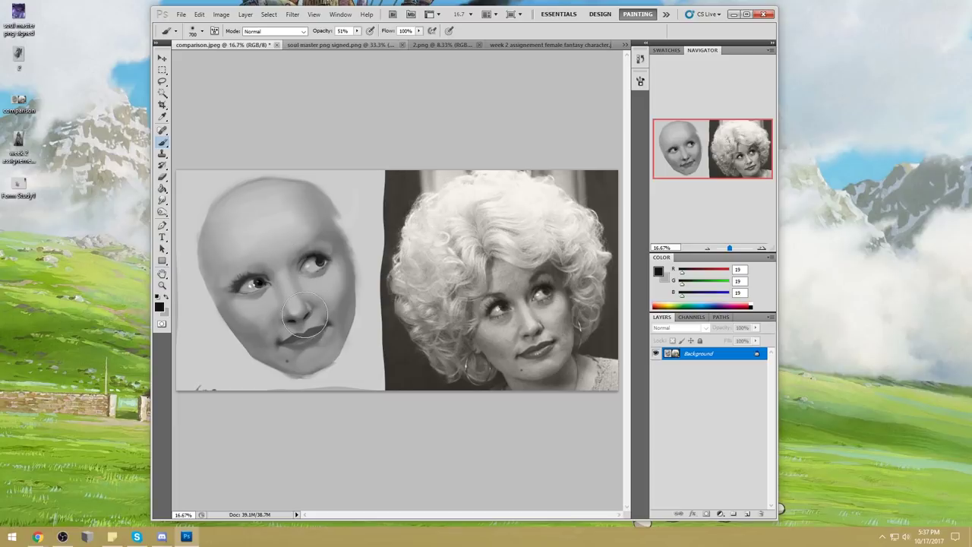
alt+click(295, 307)
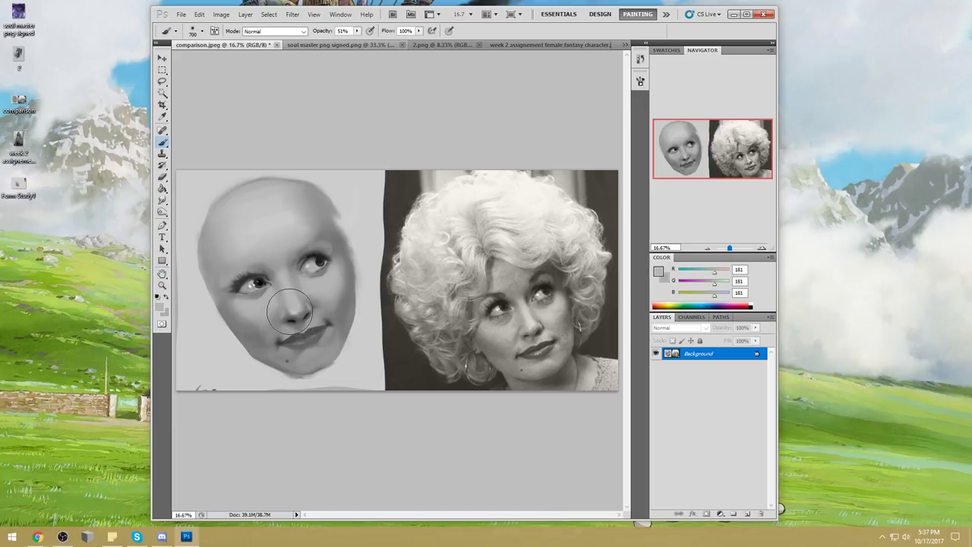
alt+click(307, 302)
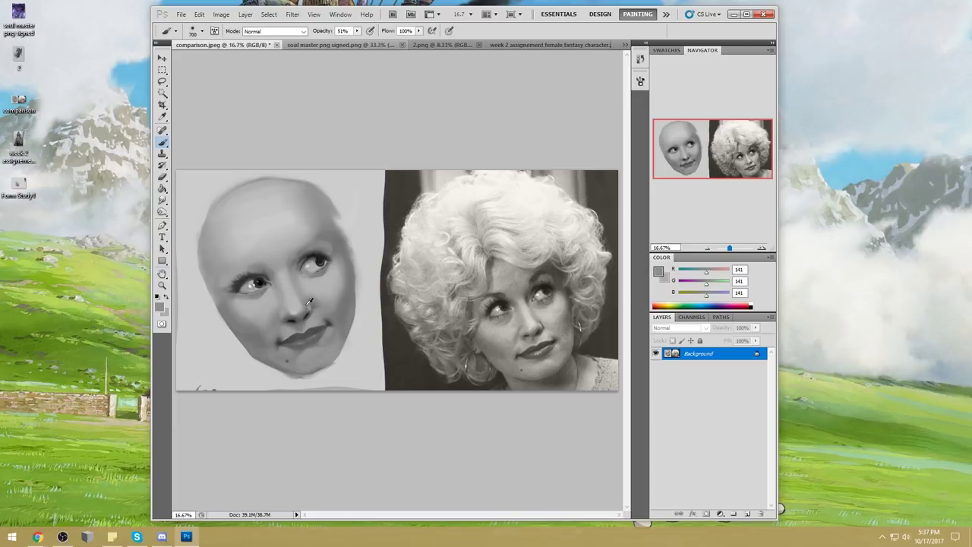
Raise the brush opacity to 100% and blend the far side of the nose into the cheek with sampled greys.
drag(358, 31, 398, 45)
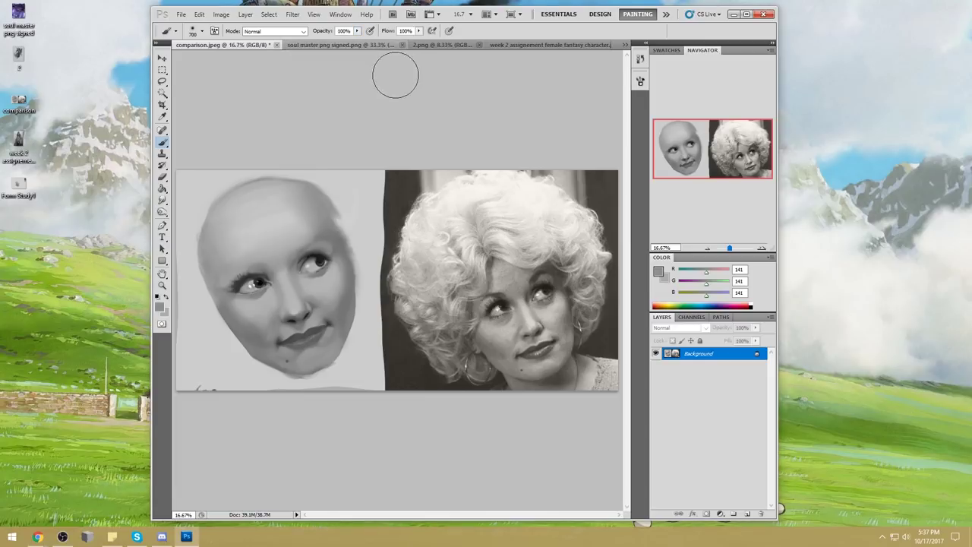
alt+click(304, 296)
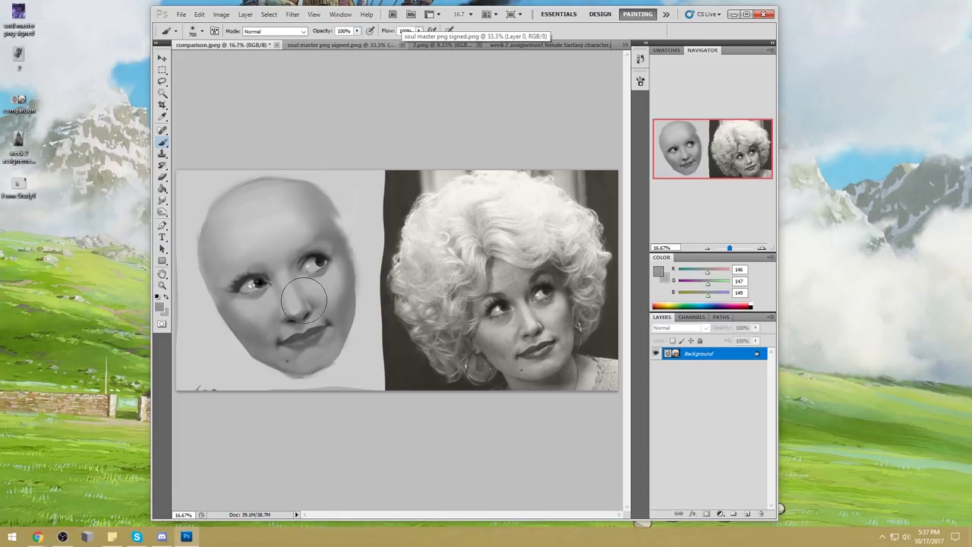
alt+click(313, 300)
alt+click(317, 295)
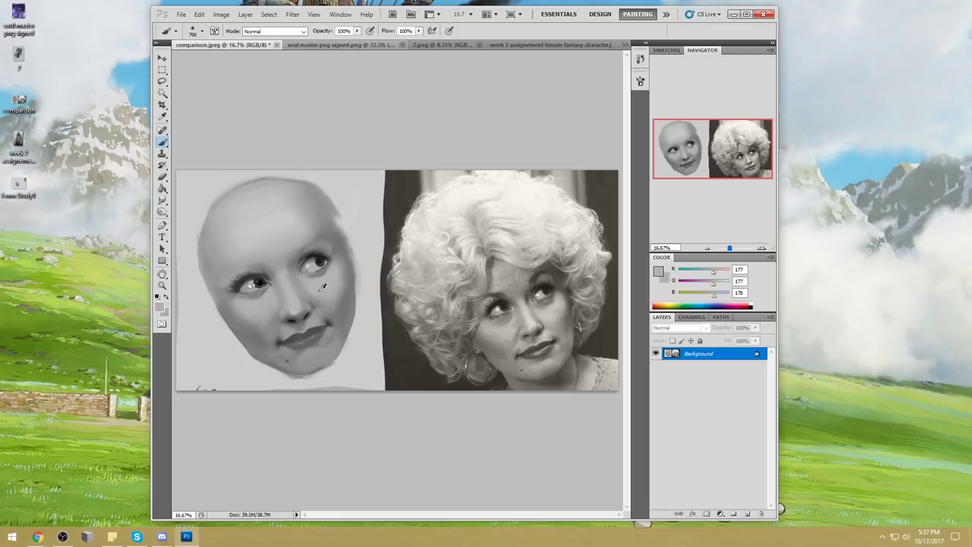
Retouch the near eye's inner corner with grey (RGB 153) at 54% opacity, smudge it at 40 px and sample near-black (RGB 3).
drag(357, 32, 331, 44)
alt+click(276, 289)
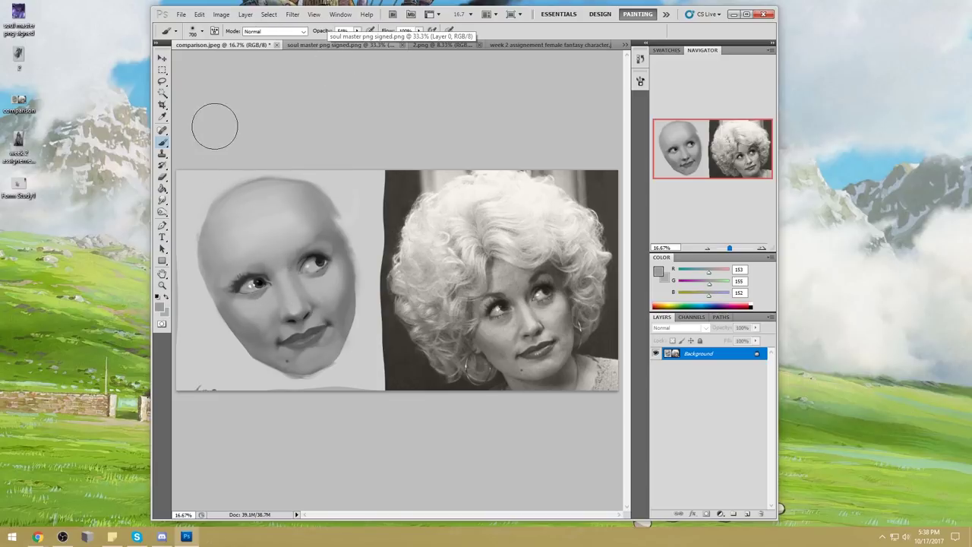
click(162, 201)
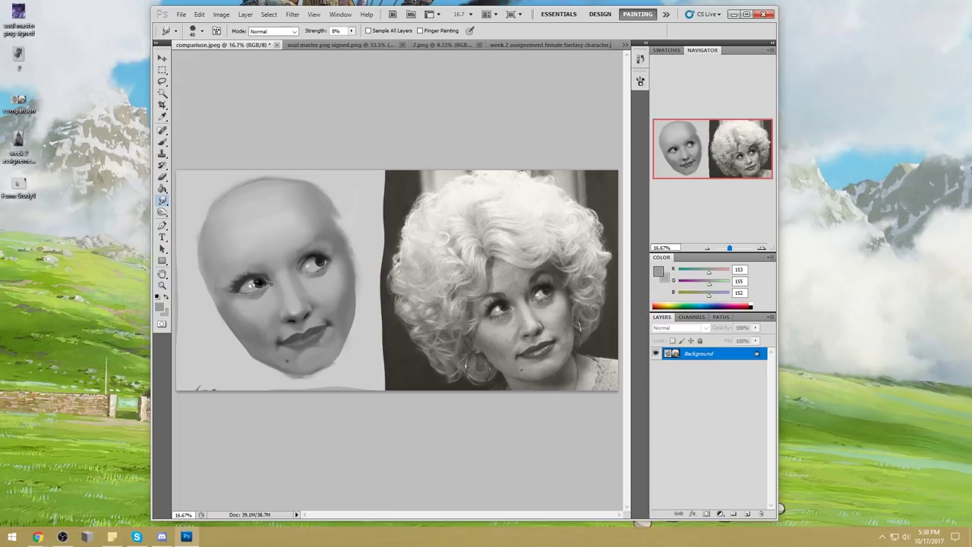
key(b)
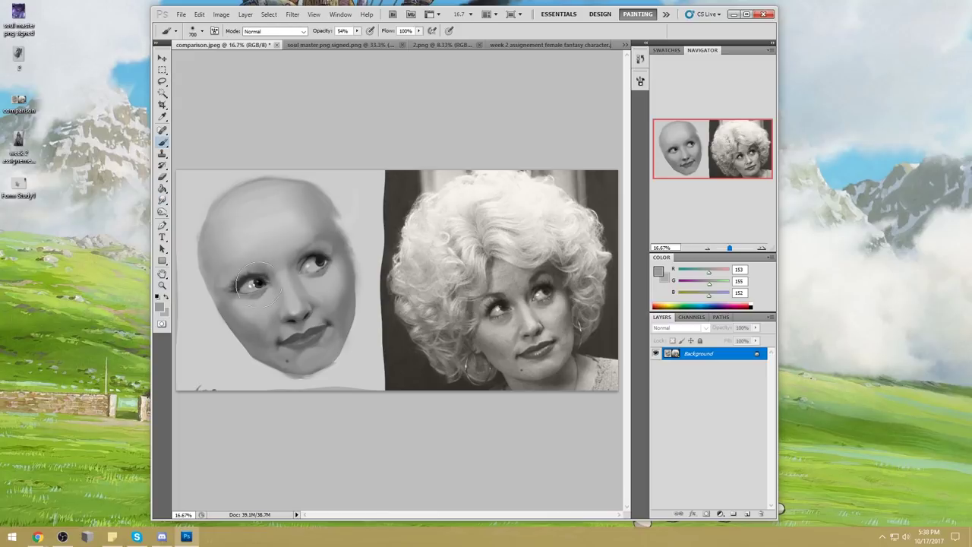
key(d)
right_click(336, 216)
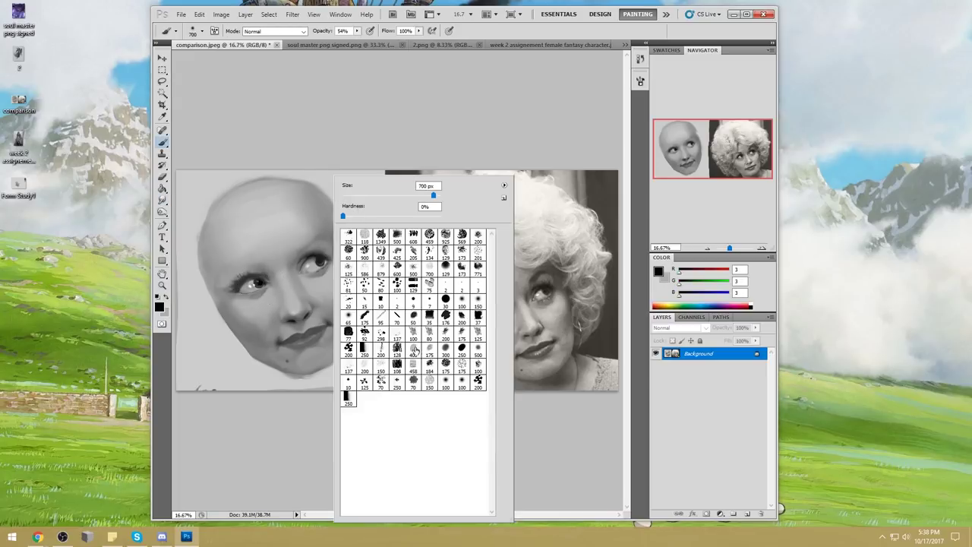
click(441, 128)
Smudge the nostril edges at 8% strength, reducing the Smudge tool to 25 px for the close-up.
click(162, 201)
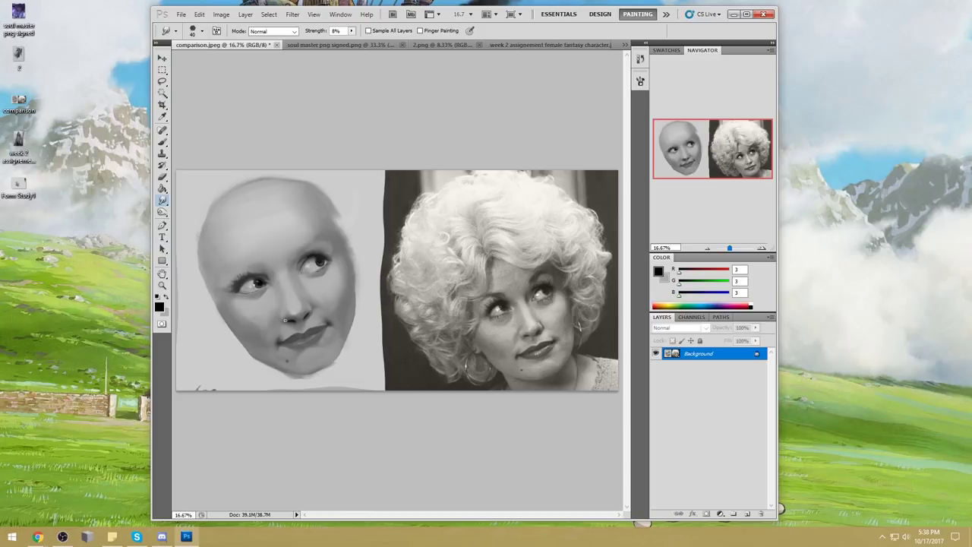
click(162, 286)
drag(202, 205, 422, 400)
click(162, 142)
key(r)
key(b)
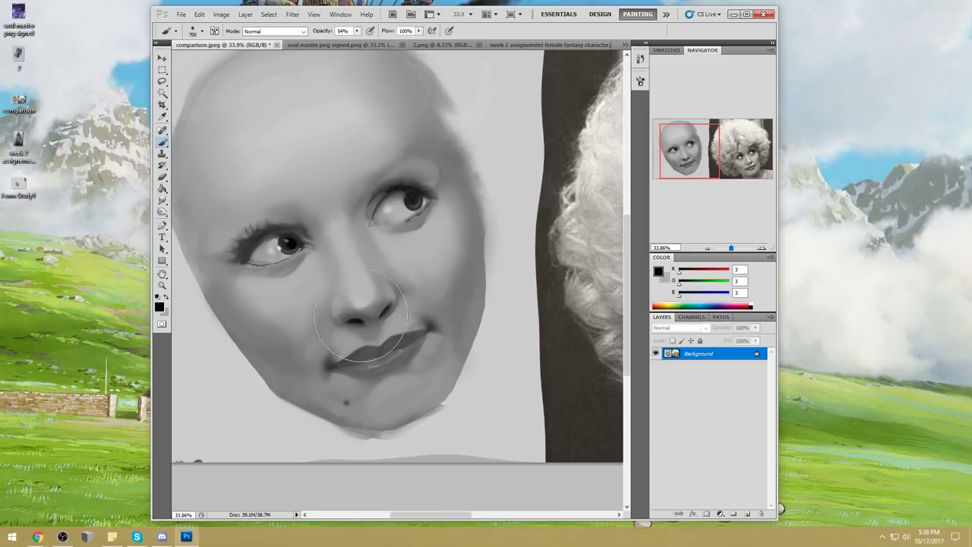
key(r)
key(bracketleft)
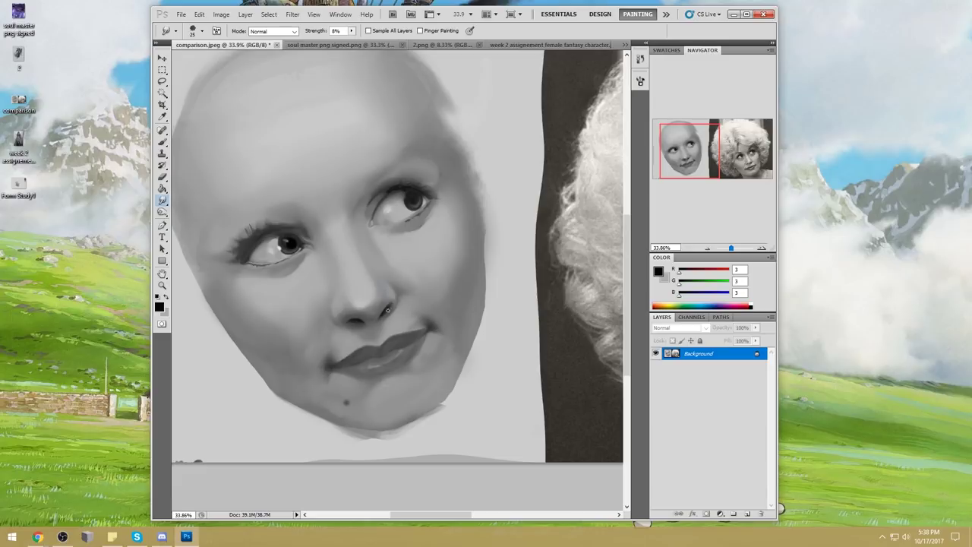
Choose the textured brush at 30 px and refine the area under the nose with mid grey (RGB 113).
key(b)
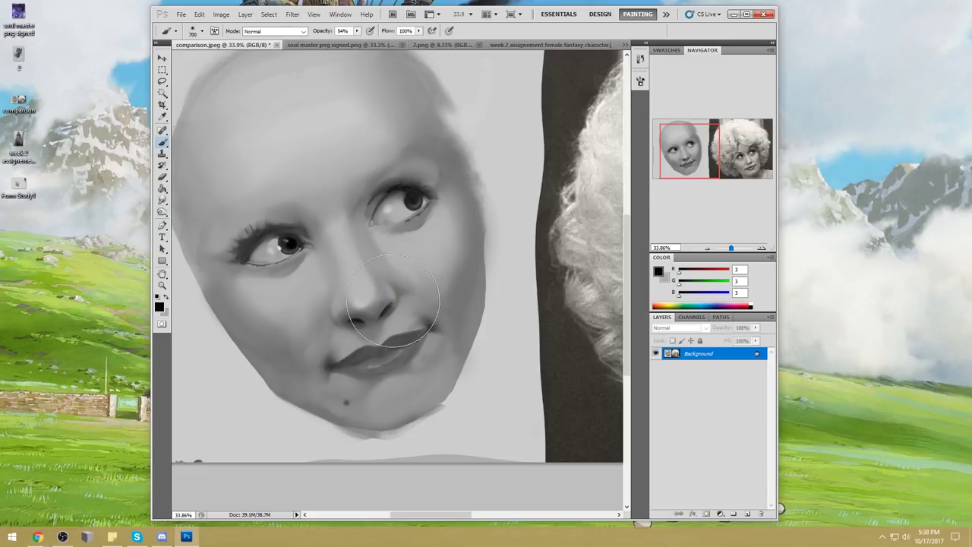
right_click(398, 178)
click(490, 334)
alt+click(392, 297)
key(bracketleft)
key(bracketleft)
key(bracketleft)
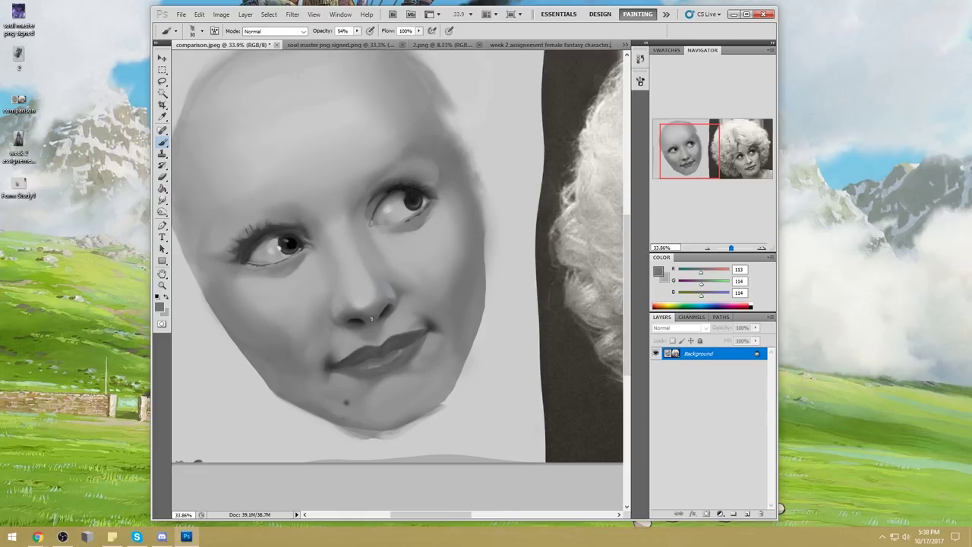
Repaint the nostrils with dark grey (RGB 42) and sample grey (RGB 149) for the far nostril's edge.
alt+click(395, 298)
alt+click(385, 309)
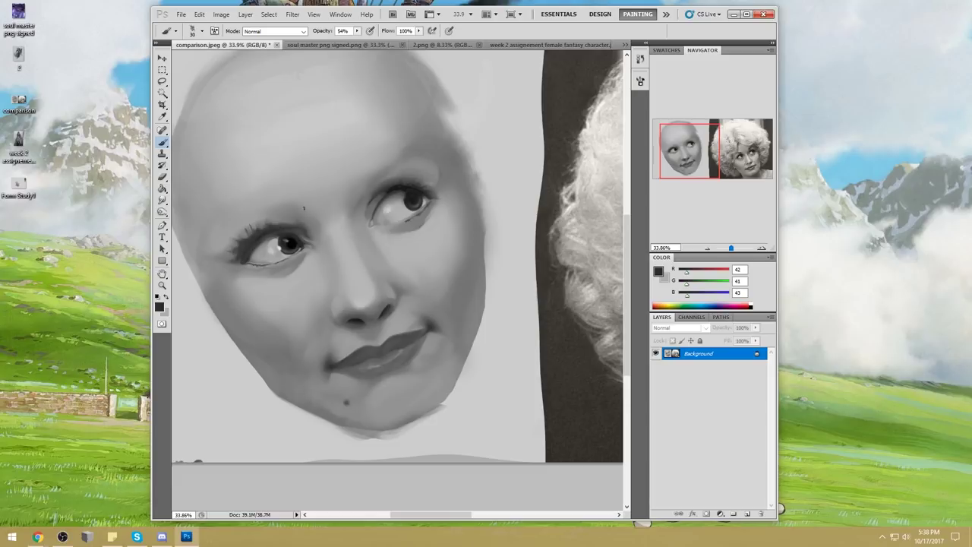
alt+click(362, 319)
alt+click(360, 317)
alt+click(398, 308)
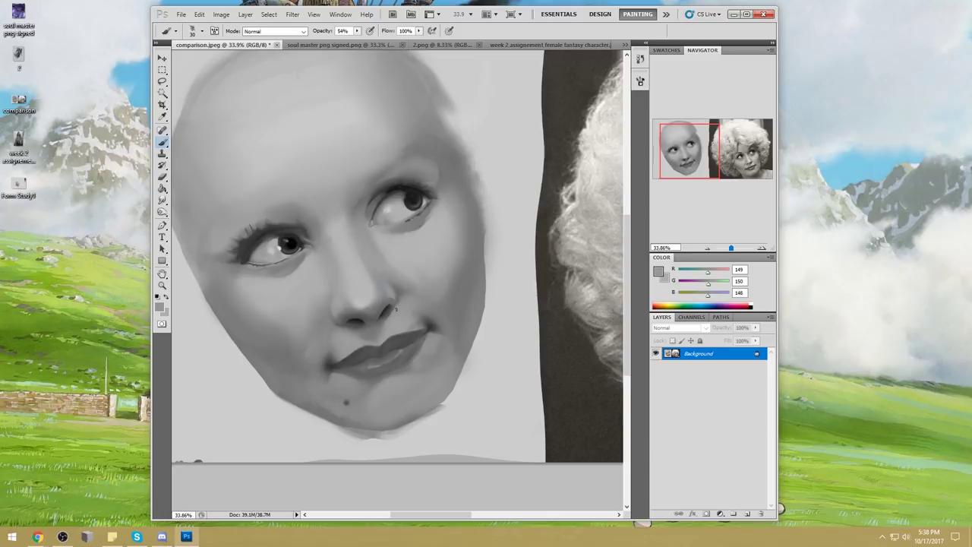
Shade the far eye socket and brow area with dark grey (RGB 41) at 21% opacity, using the soft round brush enlarged to 700 px.
scroll(403, 328, down, 4)
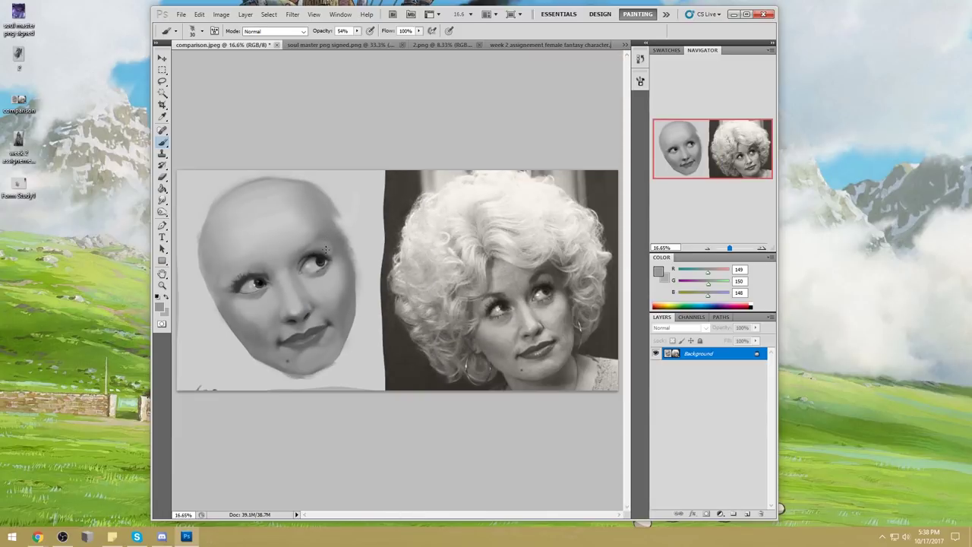
right_click(322, 234)
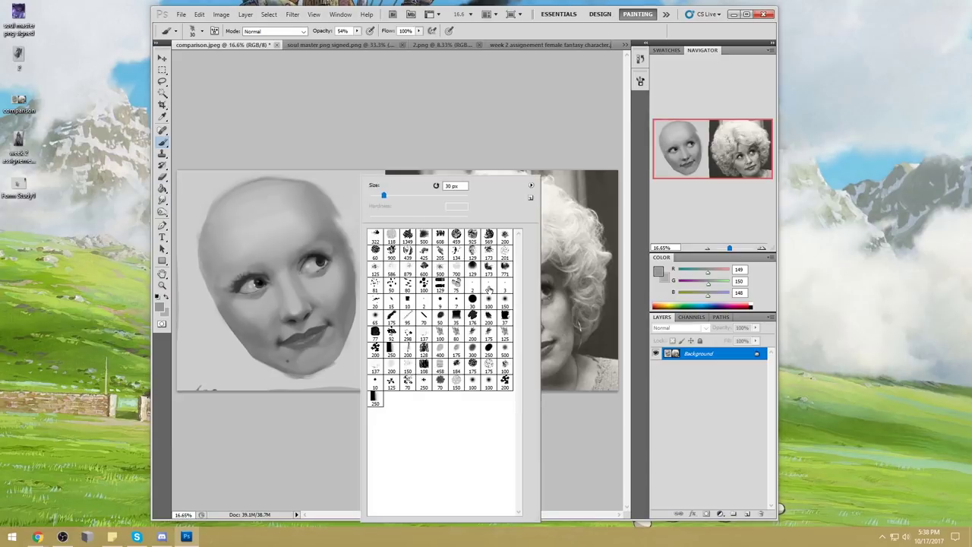
click(491, 305)
click(512, 134)
alt+click(323, 259)
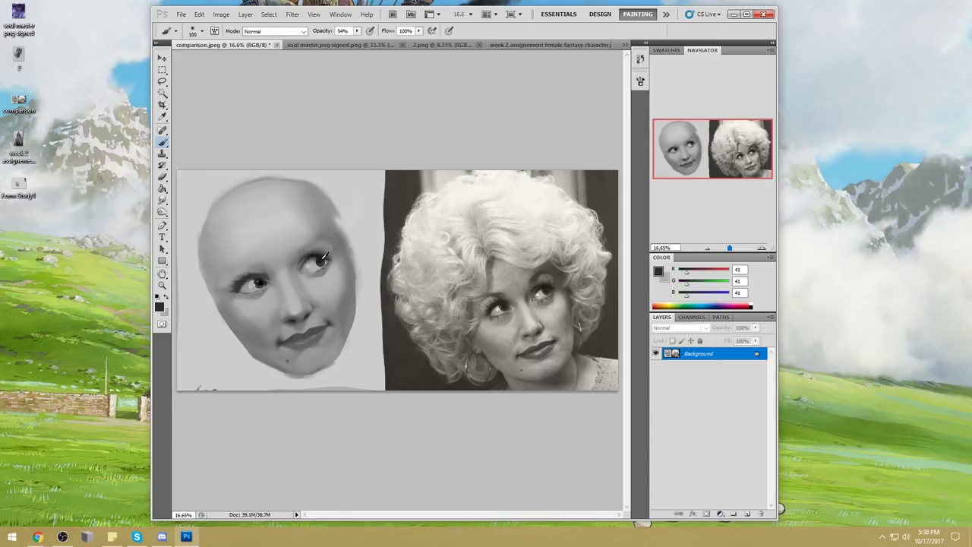
key(bracketright)
key(bracketright)
key(bracketright)
key(bracketright)
key(bracketright)
key(bracketright)
key(bracketright)
key(bracketright)
drag(357, 31, 341, 43)
key(bracketright)
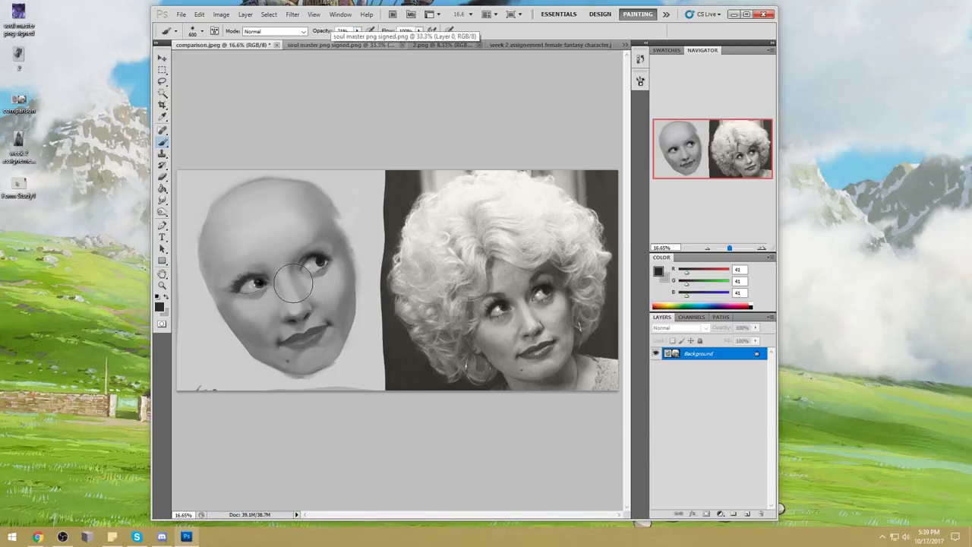
key(bracketright)
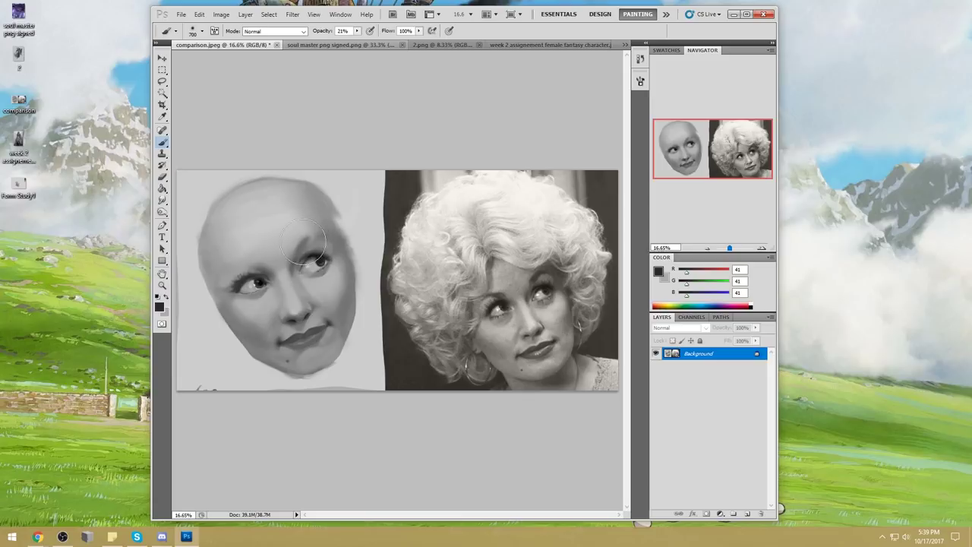
key(bracketright)
key(bracketright)
Paint the far eyebrow with greys (RGB 96 and 139), using the textured brush at 80 px and 68% opacity.
right_click(344, 237)
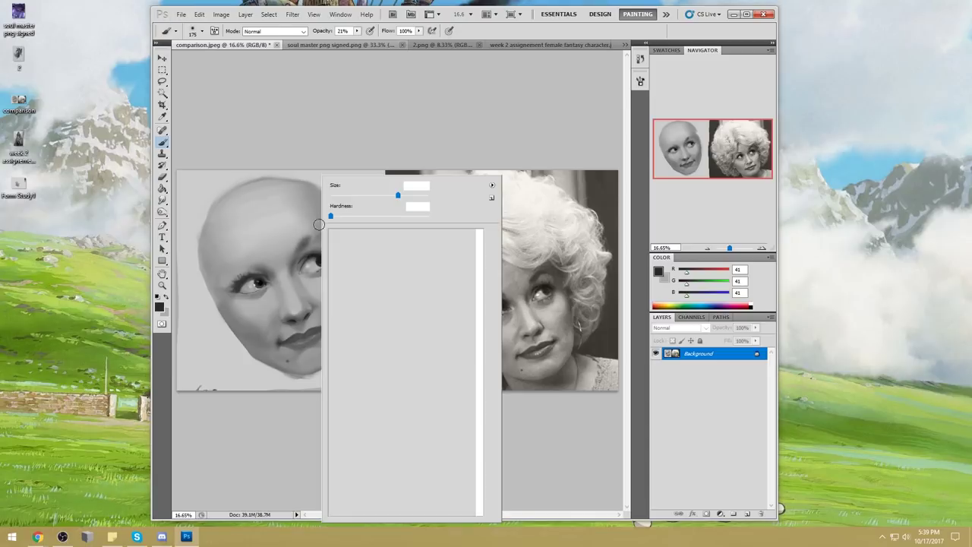
click(417, 332)
key(Return)
key(6)
key(8)
alt+click(305, 241)
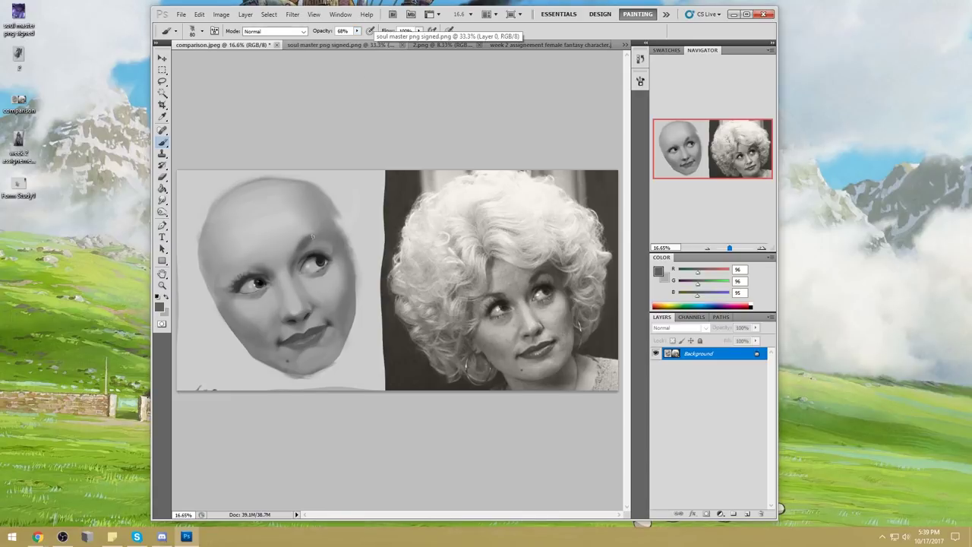
alt+click(323, 242)
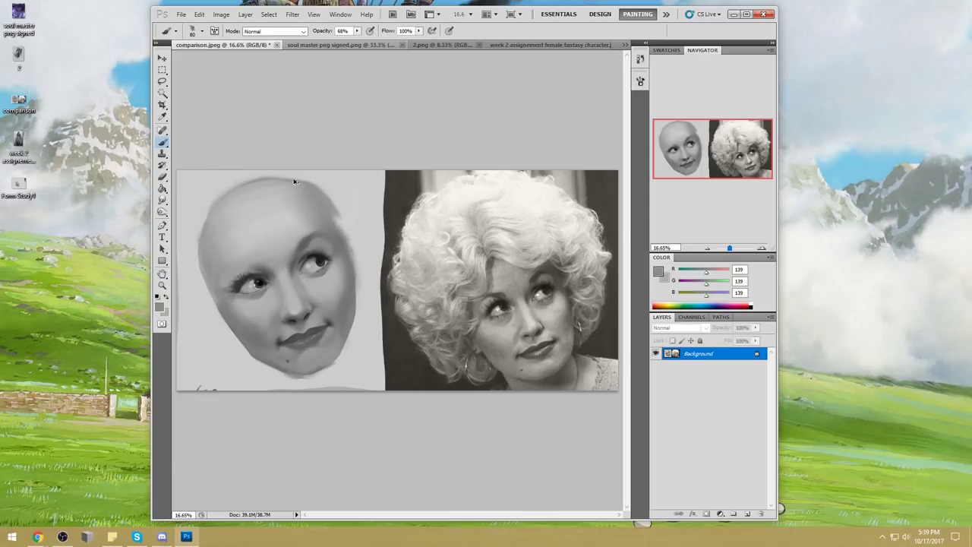
Lighten the skin under the far eyebrow with light grey (RGB 192) and blend it with the Smudge tool at 60 px, 8% strength.
alt+click(309, 223)
drag(318, 240, 310, 246)
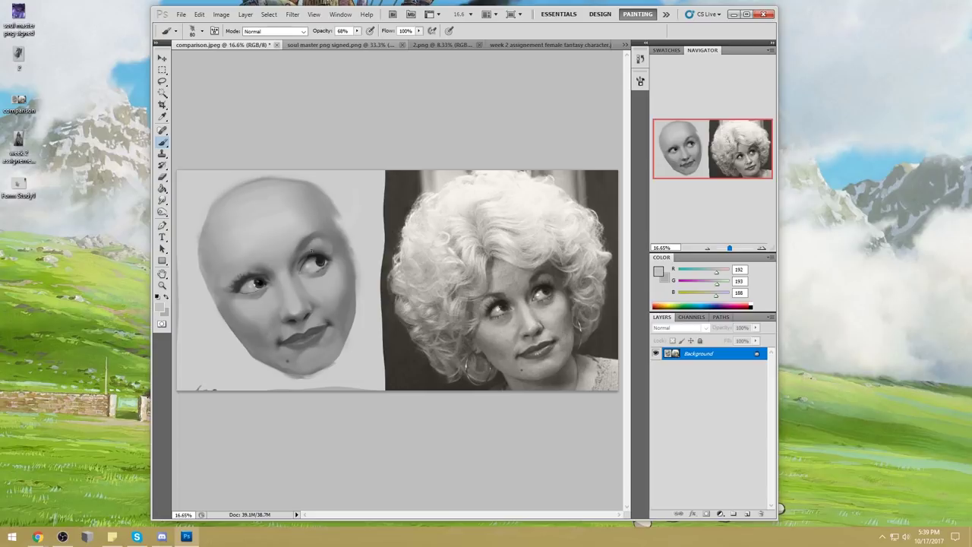
key(r)
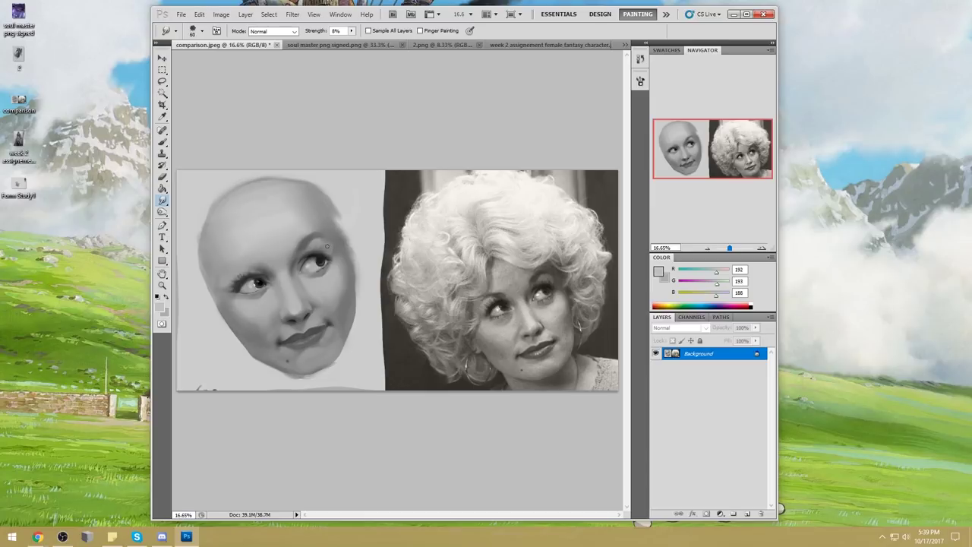
drag(319, 240, 330, 250)
Paint the near eyebrow with greys (RGB 97 and 156) and touch up the far eyebrow's tail with grey (RGB 119).
key(b)
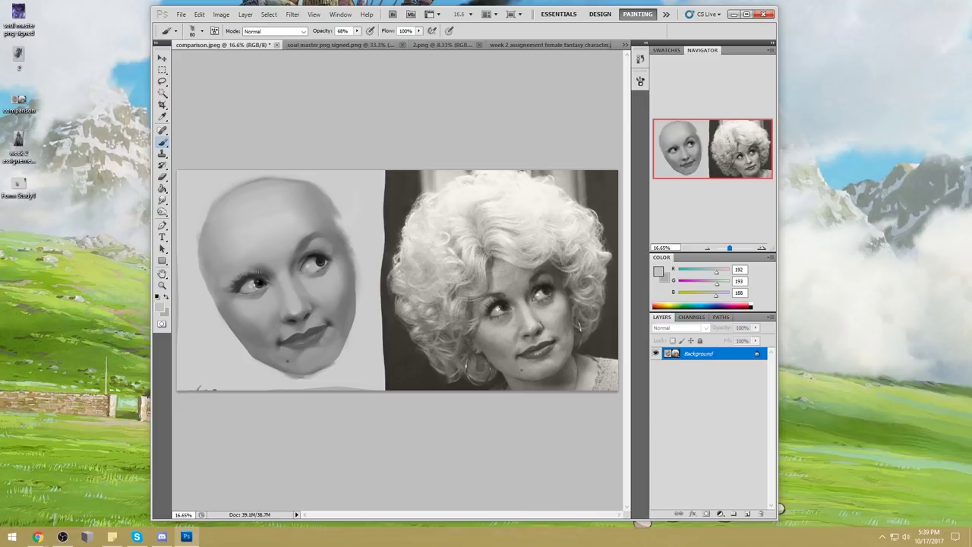
alt+click(261, 265)
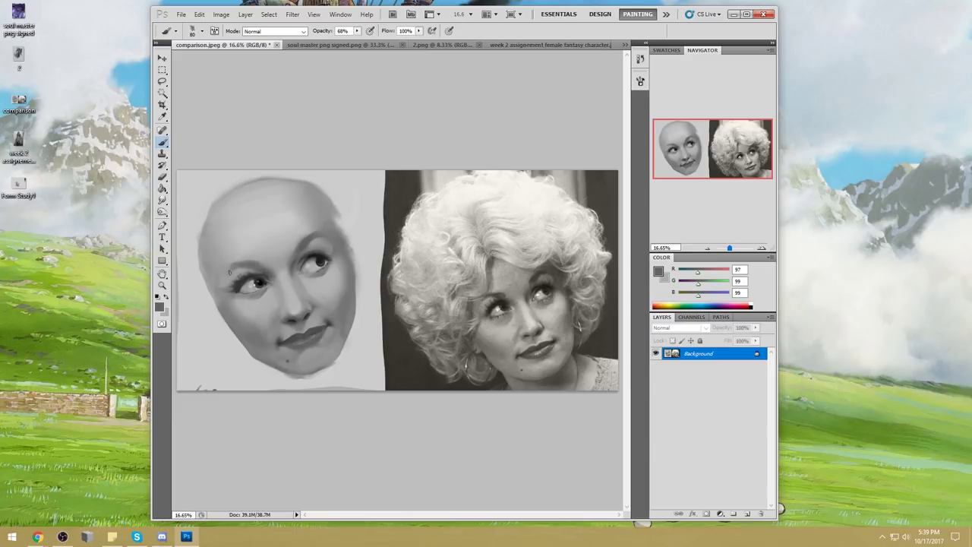
alt+click(232, 281)
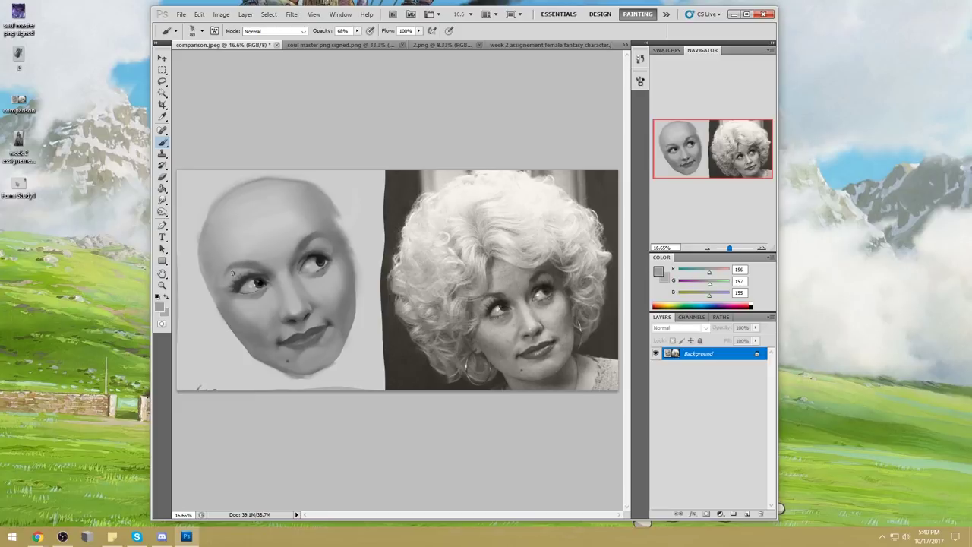
alt+click(324, 237)
alt+click(327, 237)
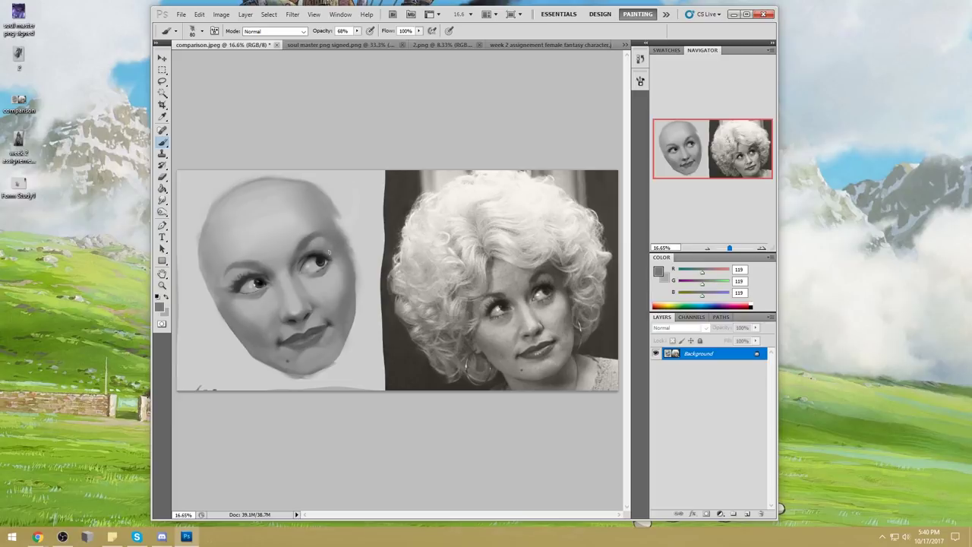
Darken the far eye's outer edge with near-black (RGB 3) and retouch the lower edge of its eyebrow with grey (RGB 155).
alt+click(331, 252)
alt+click(262, 279)
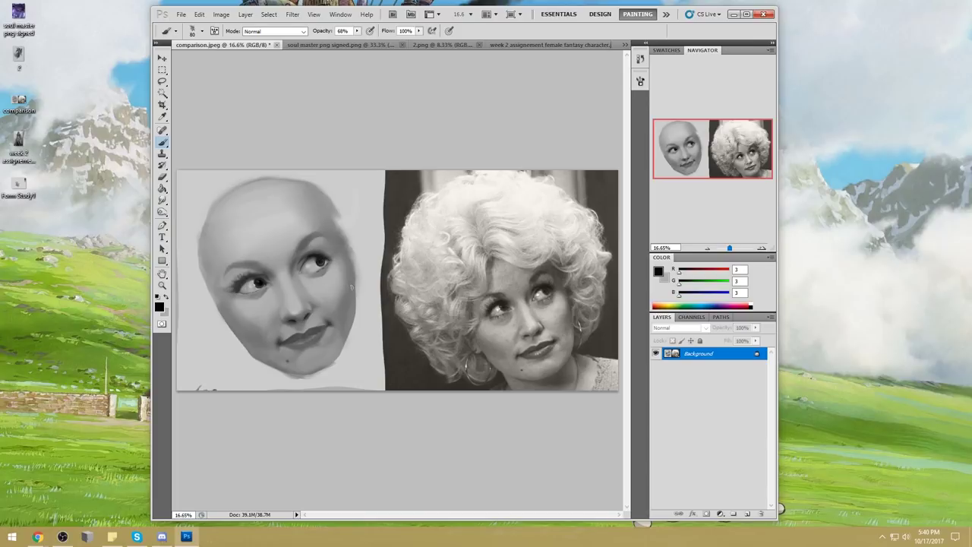
alt+click(315, 241)
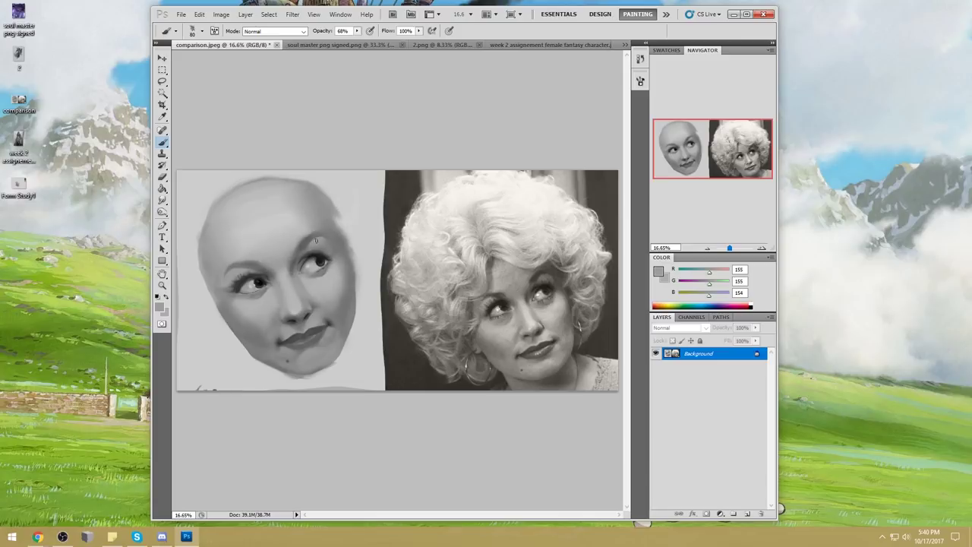
Brush light greys (RGB 194 to 202) over the forehead at 200 px and blend them with the Smudge tool at 150 px, 8% strength.
alt+click(253, 244)
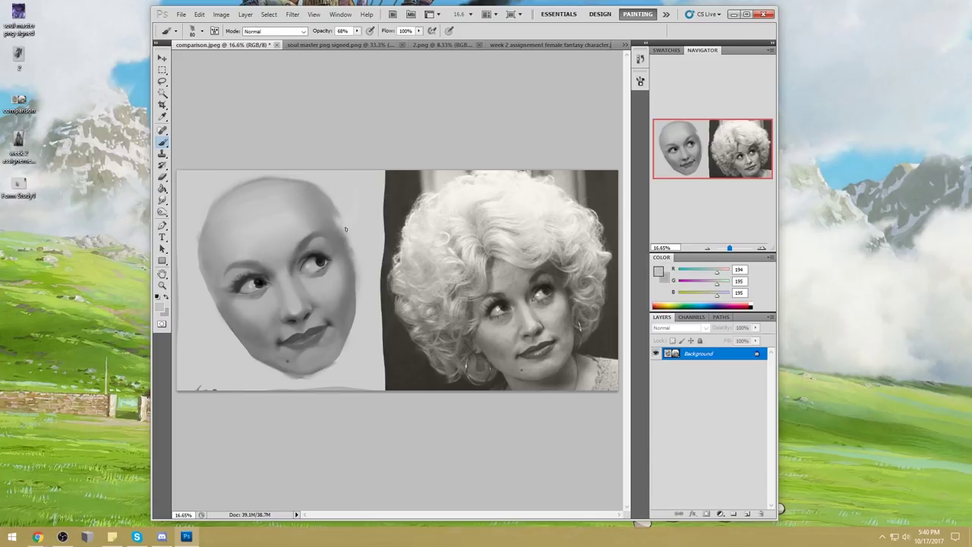
key(bracketright)
key(bracketright)
key(bracketright)
key(bracketright)
key(bracketright)
key(bracketright)
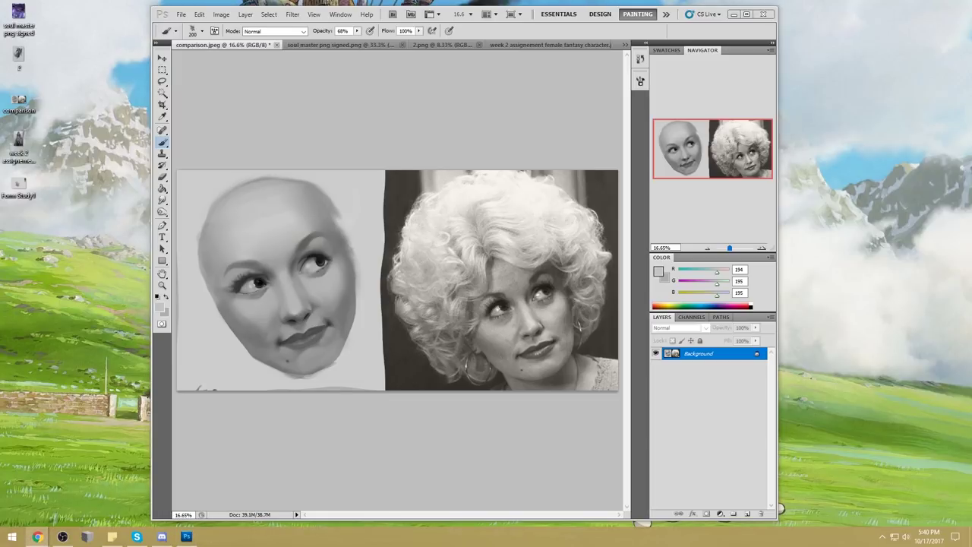
click(384, 126)
alt+click(248, 247)
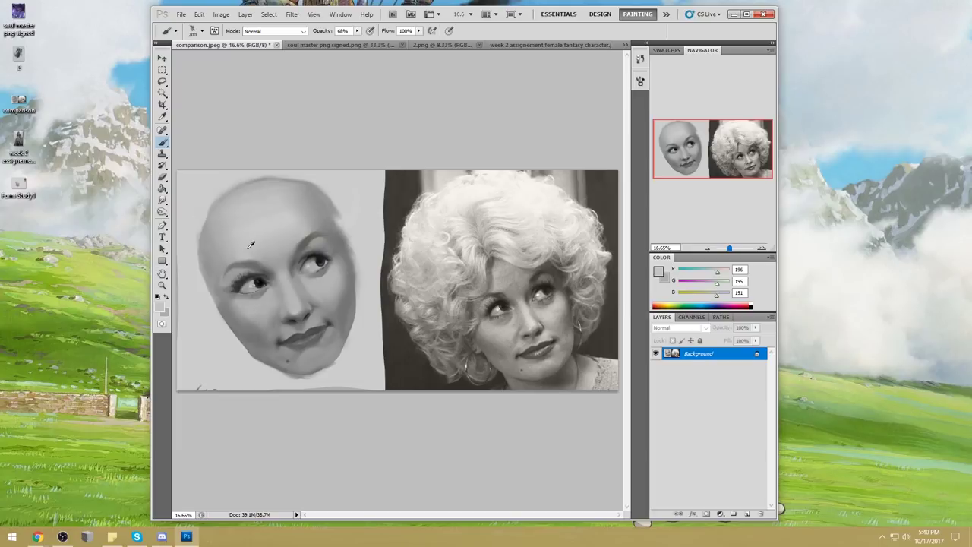
alt+click(267, 221)
click(161, 200)
key(bracketright)
key(bracketright)
key(bracketright)
key(bracketright)
key(bracketright)
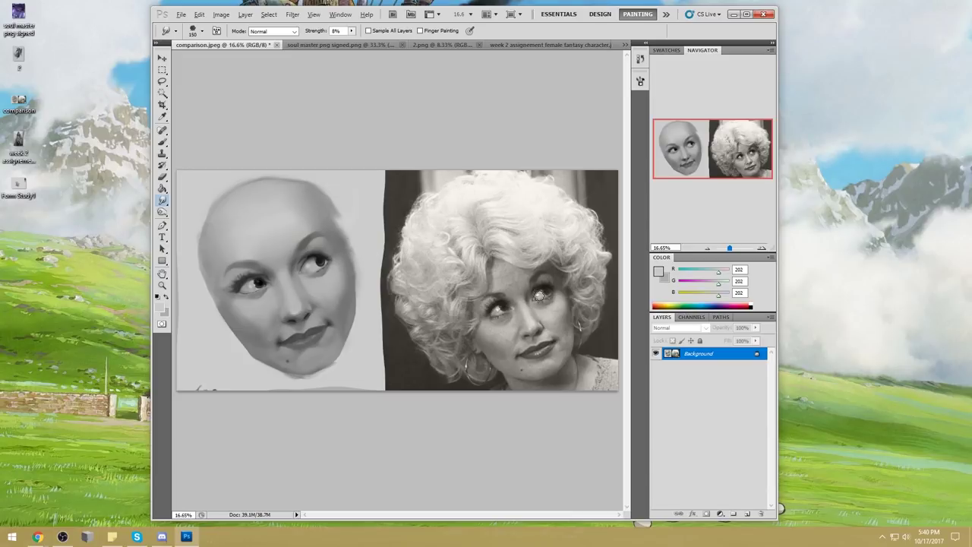
Retouch the skin between the near eye and its eyebrow with grey (RGB 157) at 175 px.
key(alt)
key(b)
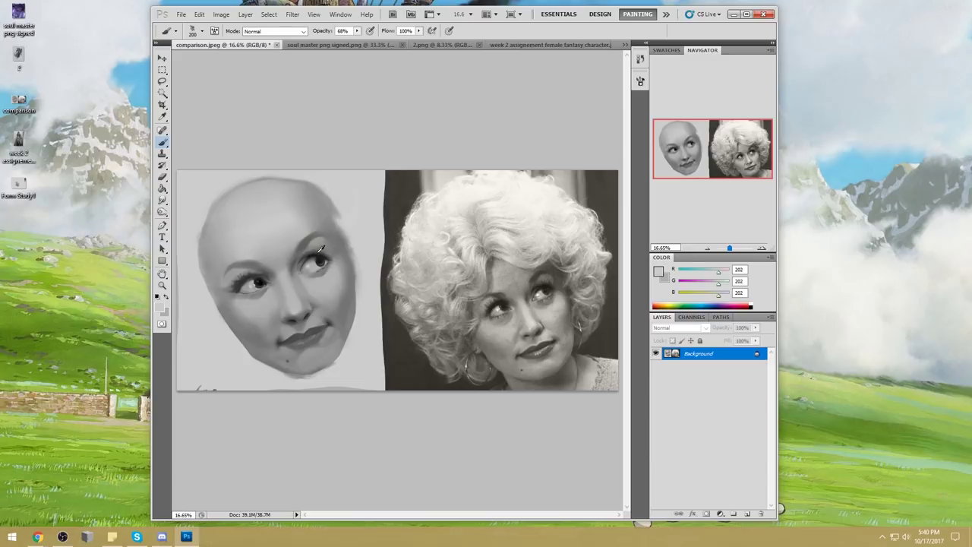
alt+click(244, 266)
key(r)
key(b)
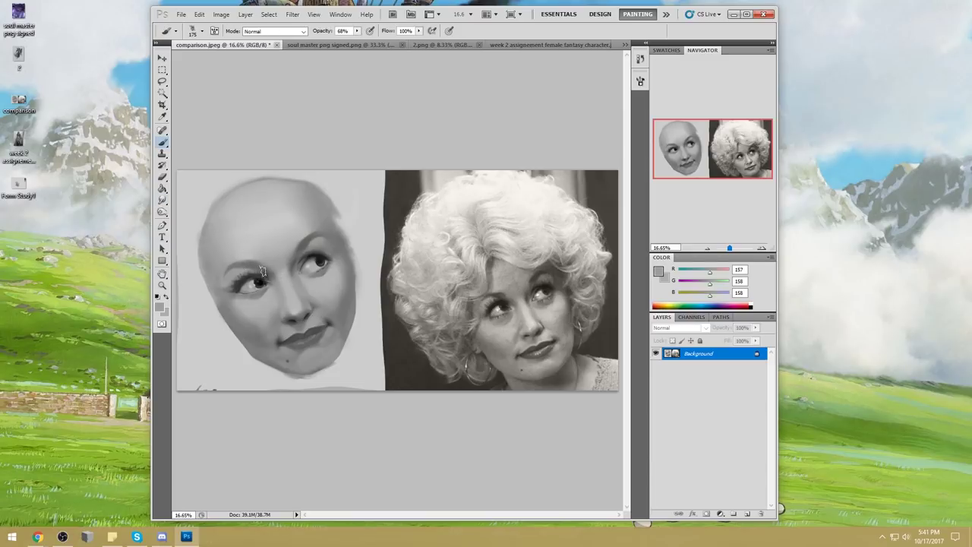
Refine the near eye's inner corner with dark greys (RGB 62 and 77) and near-black (RGB 3) at 40 px, raising opacity to 100%.
alt+click(270, 273)
alt+click(270, 272)
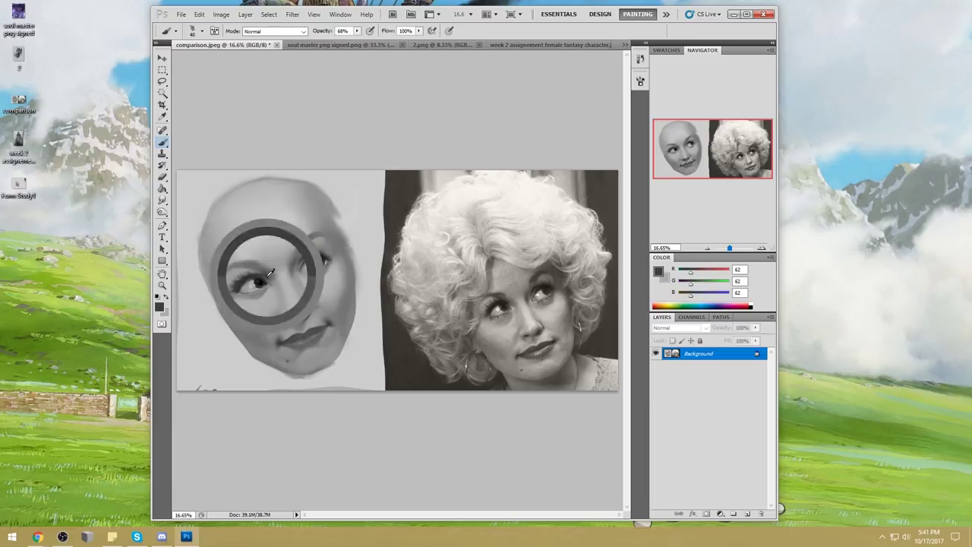
alt+click(269, 276)
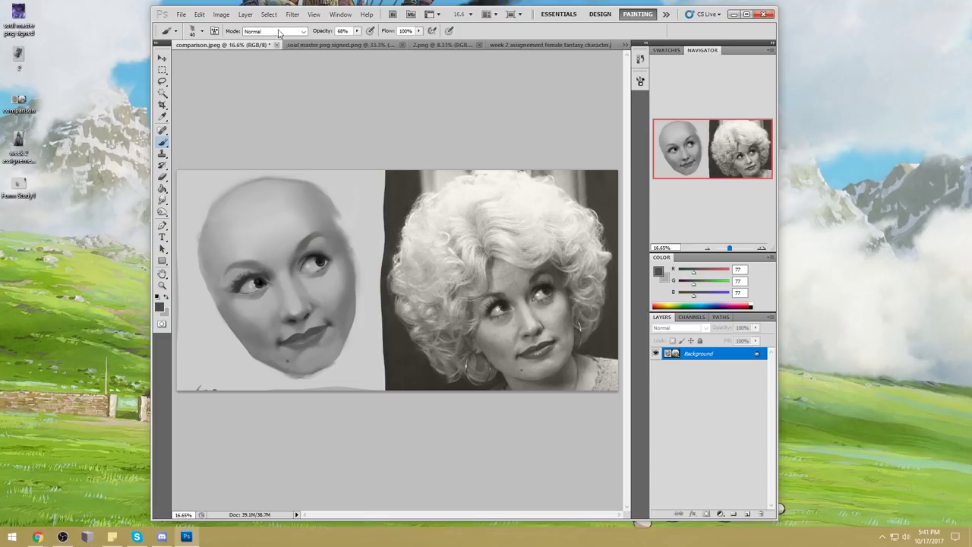
drag(358, 31, 378, 41)
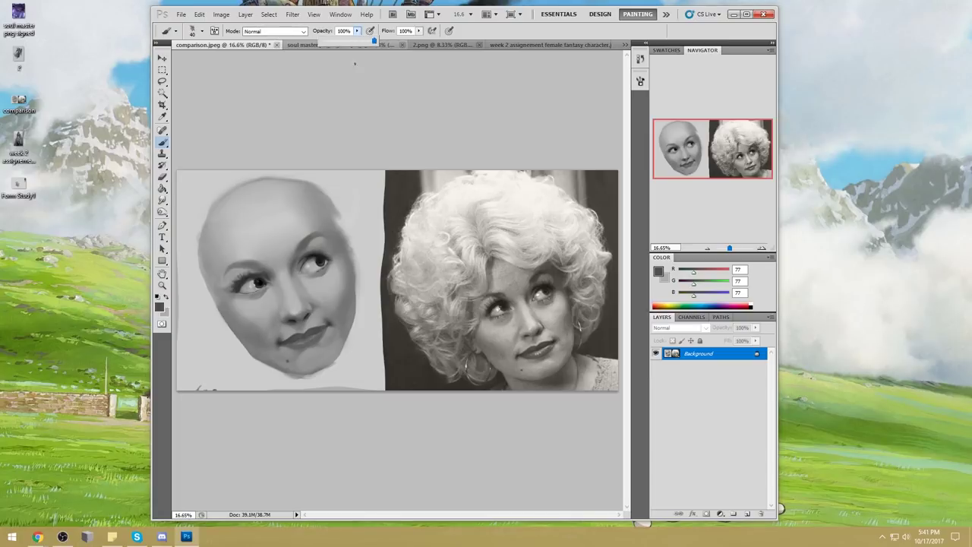
alt+click(273, 274)
alt+click(260, 282)
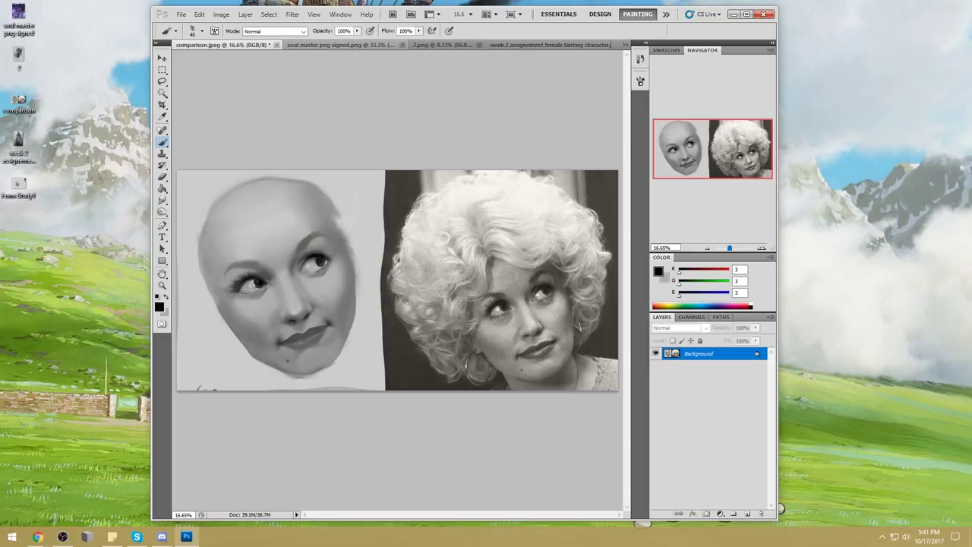
Refine the far eye's outer corner with greys (RGB 66, 174 and 56) and retouch the cheek under the near eye at 150 px.
alt+click(327, 255)
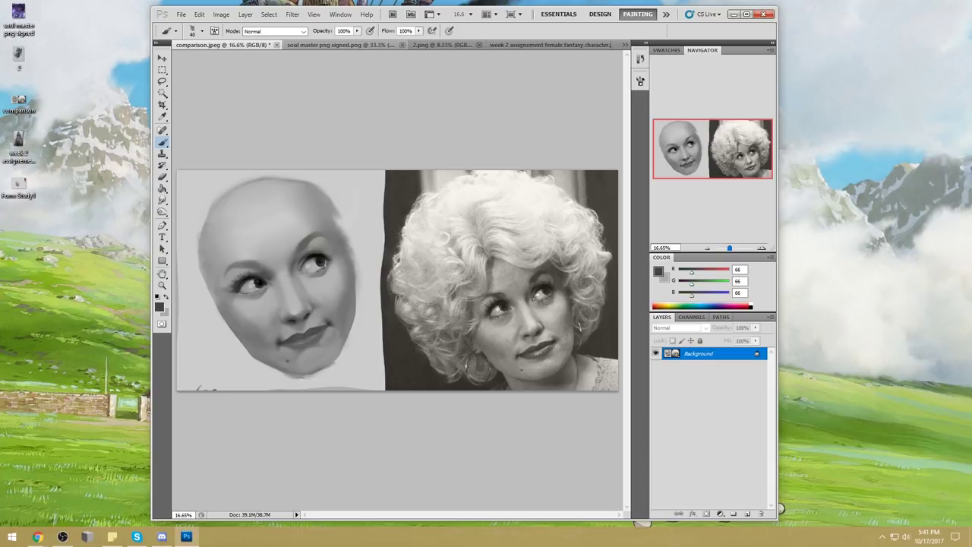
alt+click(352, 227)
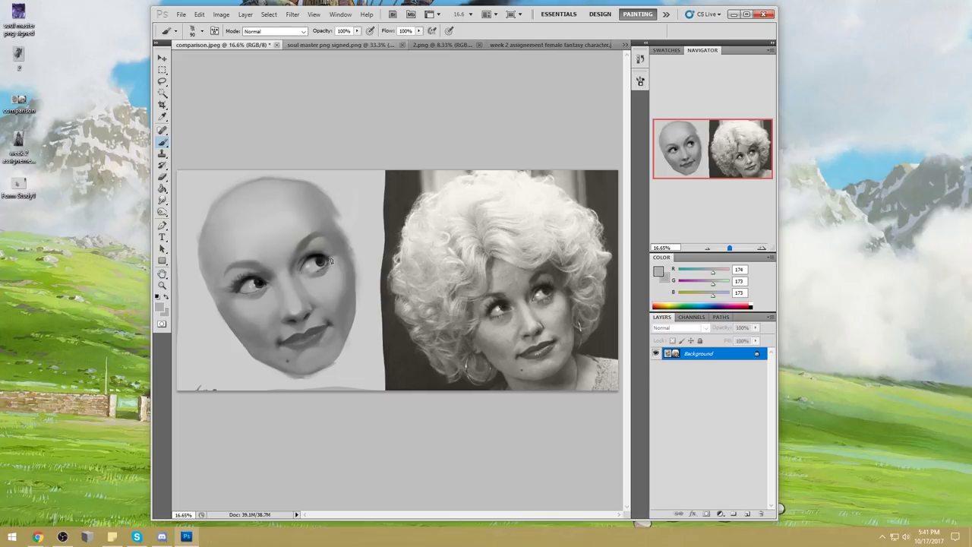
alt+click(248, 303)
key(bracketright)
key(bracketright)
key(bracketright)
alt+click(228, 300)
alt+click(331, 258)
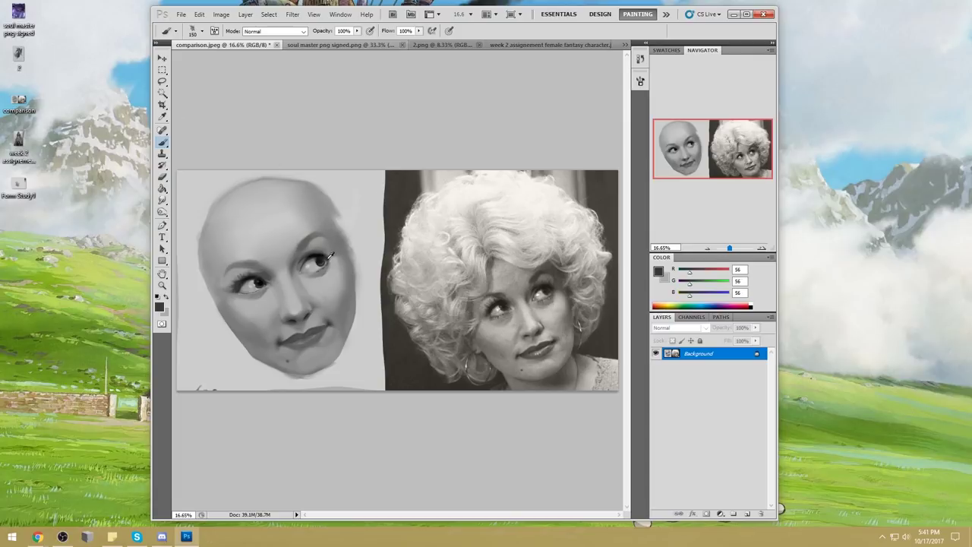
Reshape the far eye's outer corner with the Liquify filter at brush size 406.
click(290, 14)
click(304, 71)
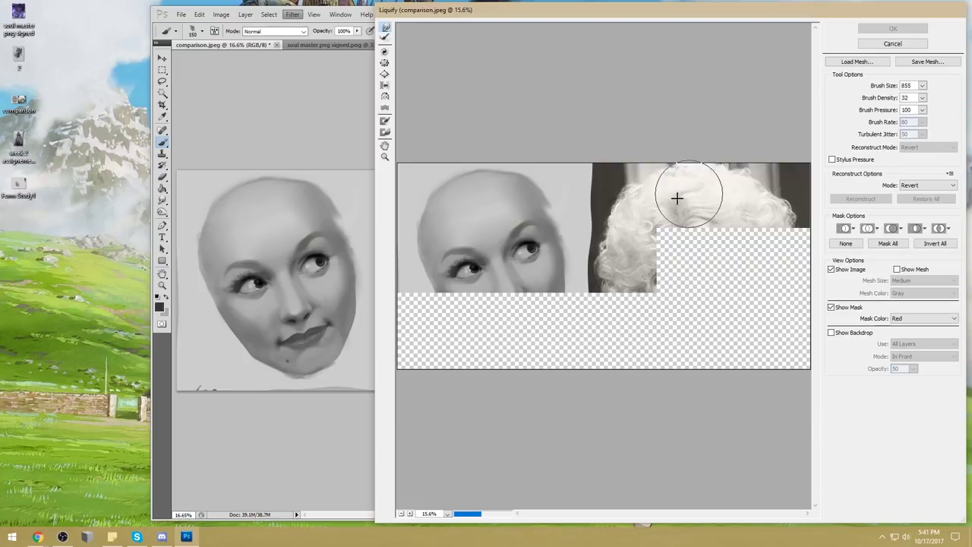
click(922, 85)
mouse_move(908, 98)
mouse_down()
mouse_move(876, 103)
mouse_move(885, 98)
mouse_up()
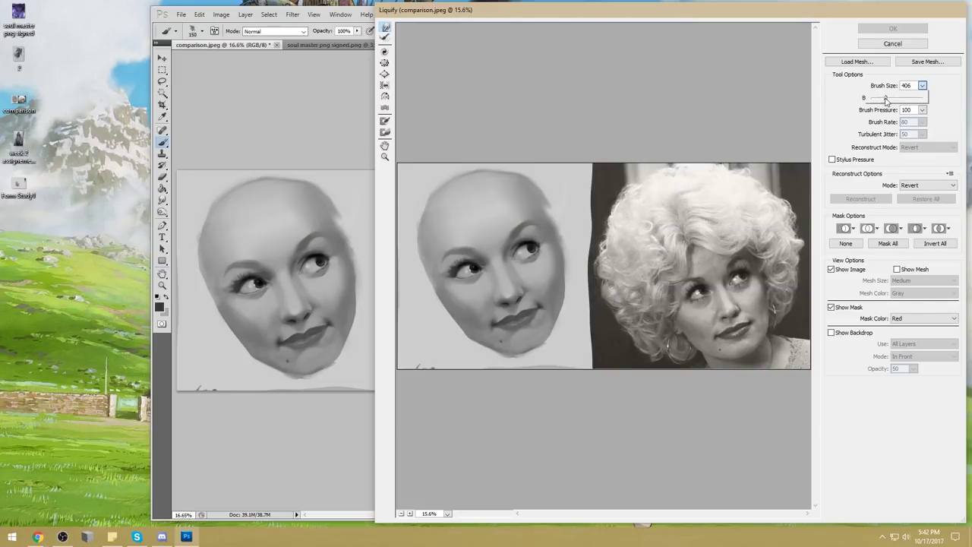
click(539, 245)
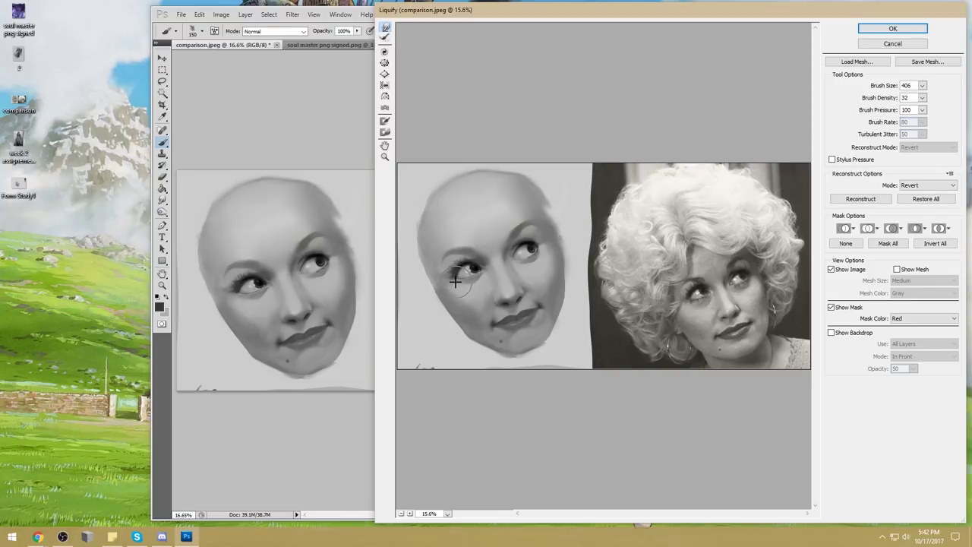
click(892, 28)
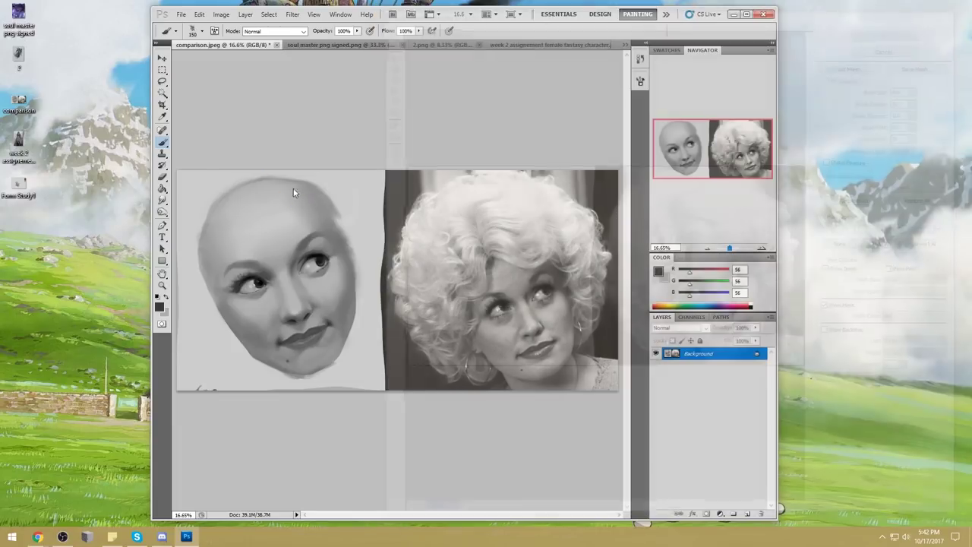
Smudge around the far eye at 45 px, 8% strength, and retouch the eye with light grey (about RGB 172).
click(164, 202)
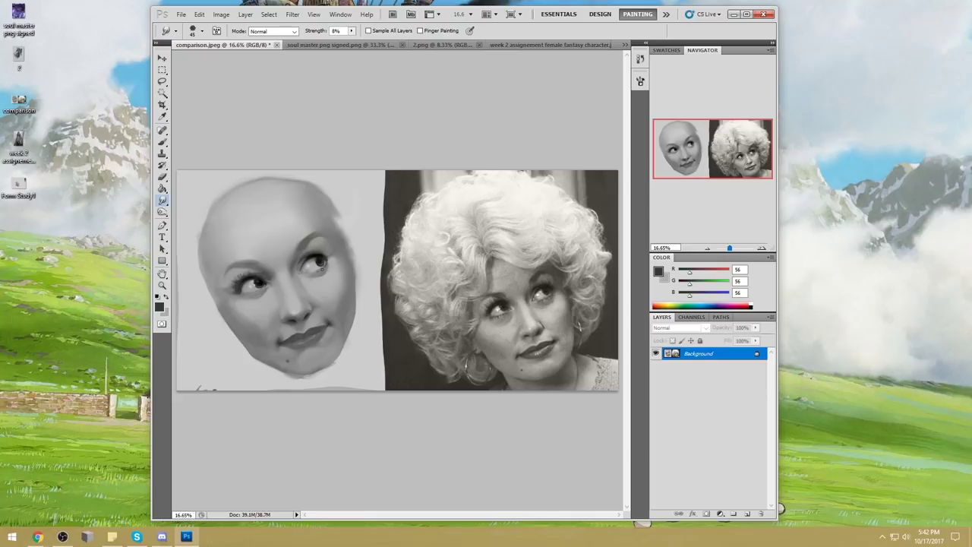
key(b)
alt+click(315, 261)
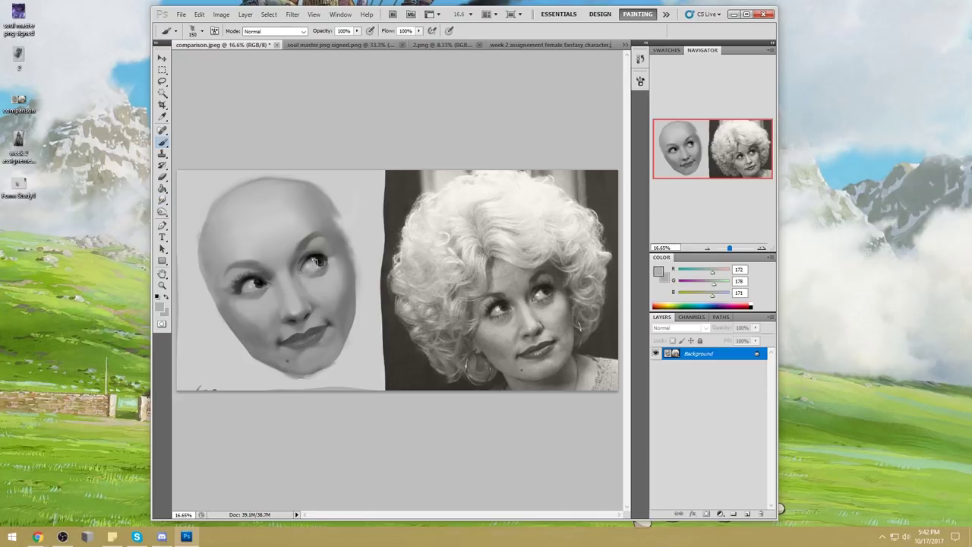
Smudge the shading between the nose bridge and the far eye at 45 px, 8% strength.
key(bracketleft)
key(bracketleft)
key(bracketleft)
key(bracketleft)
key(bracketleft)
key(r)
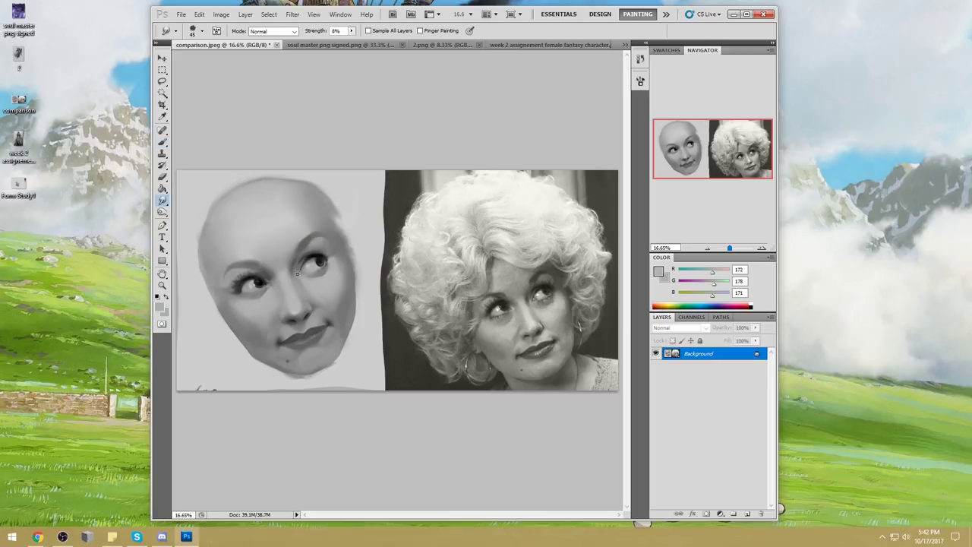
Paint light grey (RGB 220) highlights on the cheeks below both eyes with a different brush tip at 175 px.
key(b)
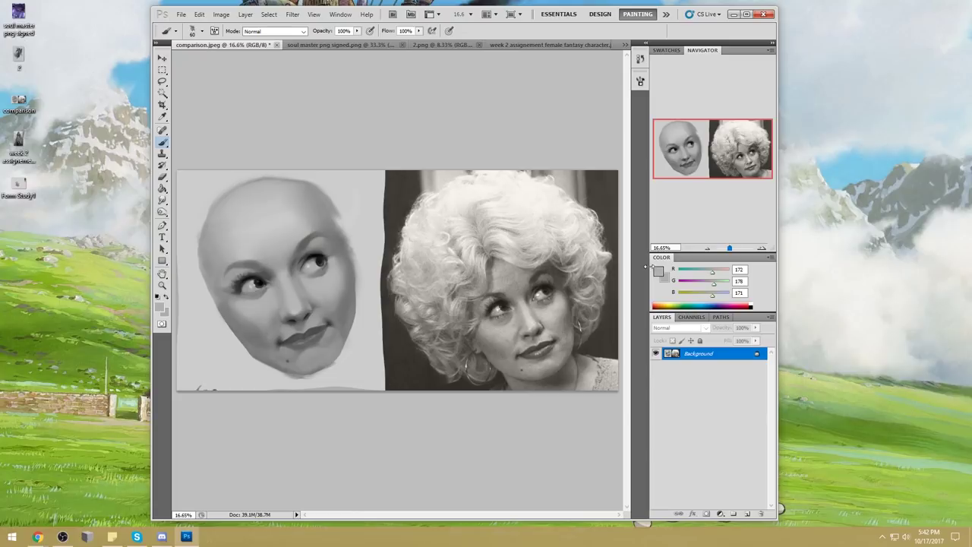
click(657, 271)
click(547, 171)
click(763, 148)
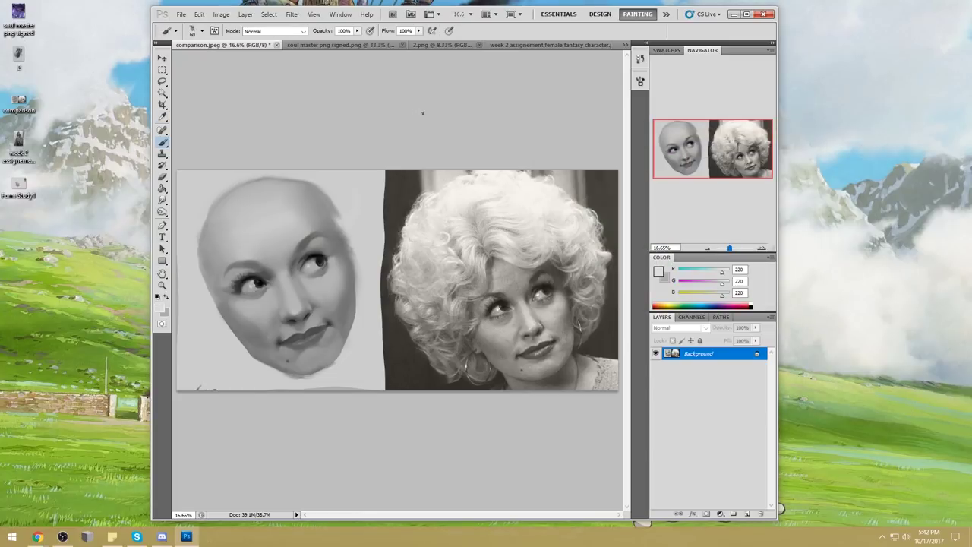
right_click(397, 214)
click(504, 334)
click(506, 136)
key(bracketright)
key(bracketright)
key(bracketright)
drag(268, 301, 240, 303)
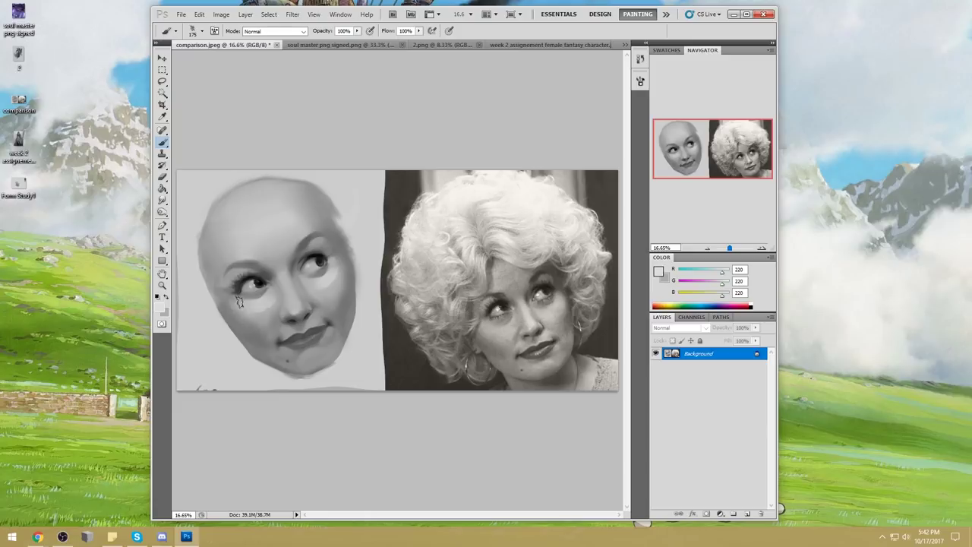
Paint a broad light grey highlight across the middle of the forehead, enlarging the brush to 300 px.
key(bracketleft)
key(bracketleft)
key(bracketleft)
key(bracketleft)
key(bracketright)
key(bracketright)
key(bracketright)
key(bracketright)
key(bracketright)
key(bracketright)
key(bracketright)
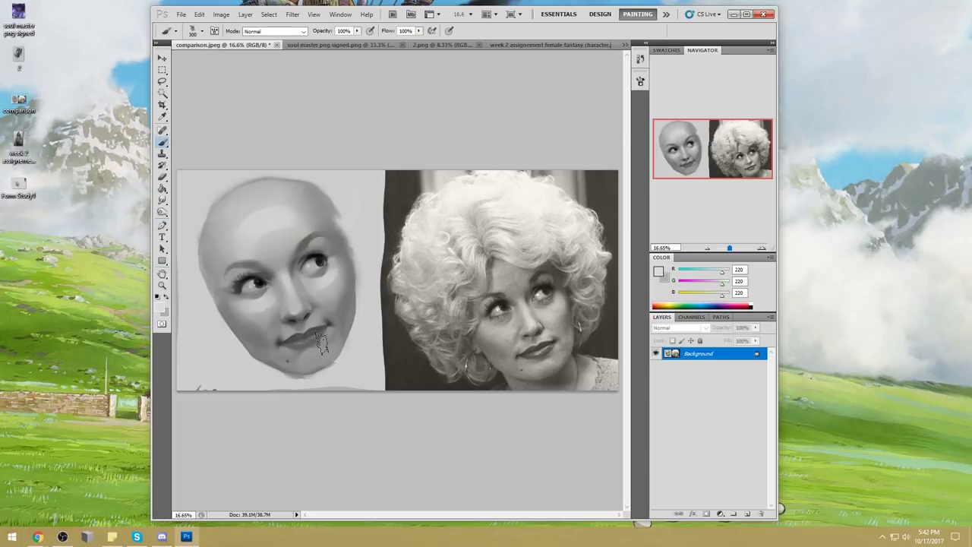
Blend the new cheek highlights into the skin with the Smudge tool at 80 px, 8% strength.
key(bracketleft)
key(bracketleft)
key(bracketleft)
key(bracketleft)
key(alt)
click(161, 200)
click(195, 219)
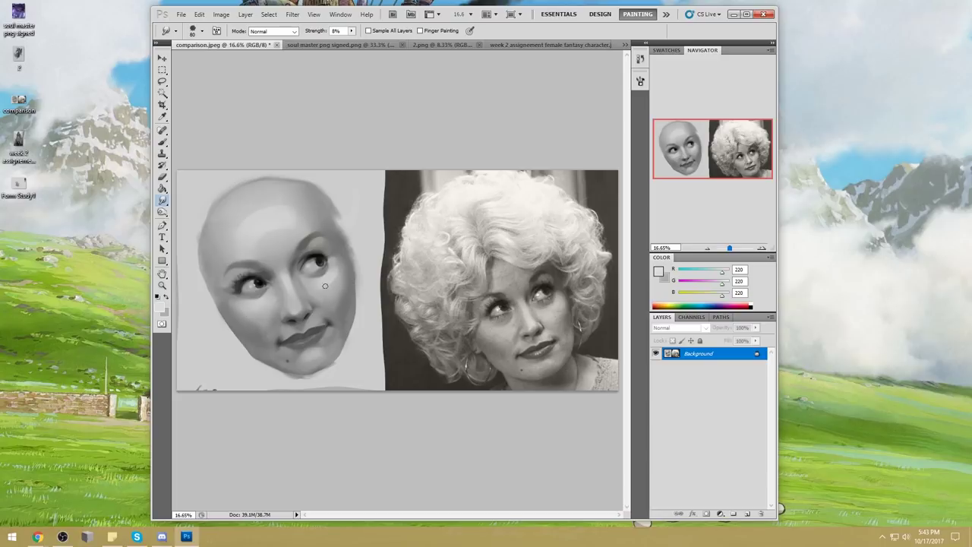
Smudge the forehead highlight into a smooth gradient with a larger tip and soften the skin around the mouth at 80 px.
key([)
key(bracketright)
key(bracketright)
key(bracketright)
key(bracketright)
key(alt)
key(bracketleft)
key(bracketleft)
key(bracketleft)
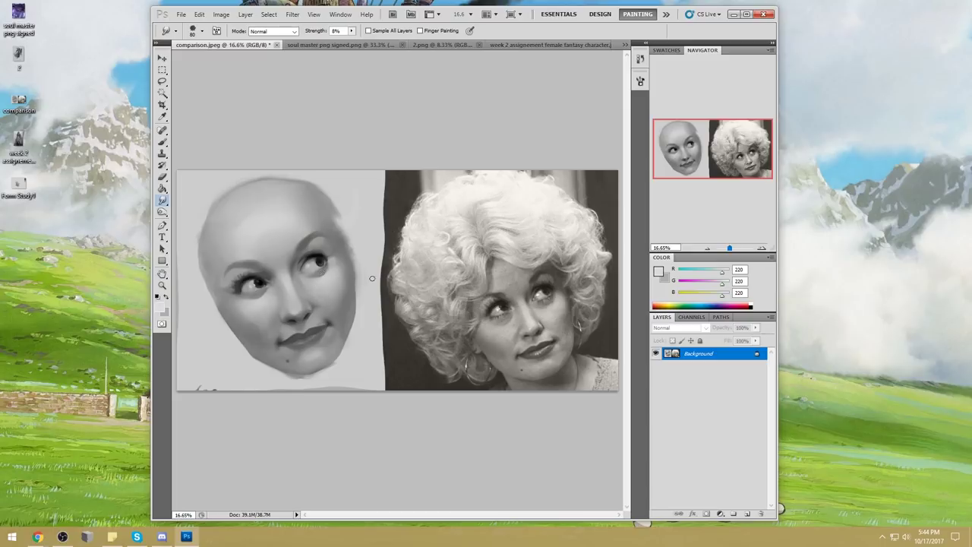
Smooth the skin around the eyes with Smudge and a small brush, using greys sampled from the portrait photo and the painted face.
key(b)
click(165, 201)
click(199, 219)
key(bracketleft)
key(bracketleft)
key(bracketleft)
key(bracketright)
key(b)
alt+click(510, 316)
key(bracketleft)
key(bracketleft)
key(bracketleft)
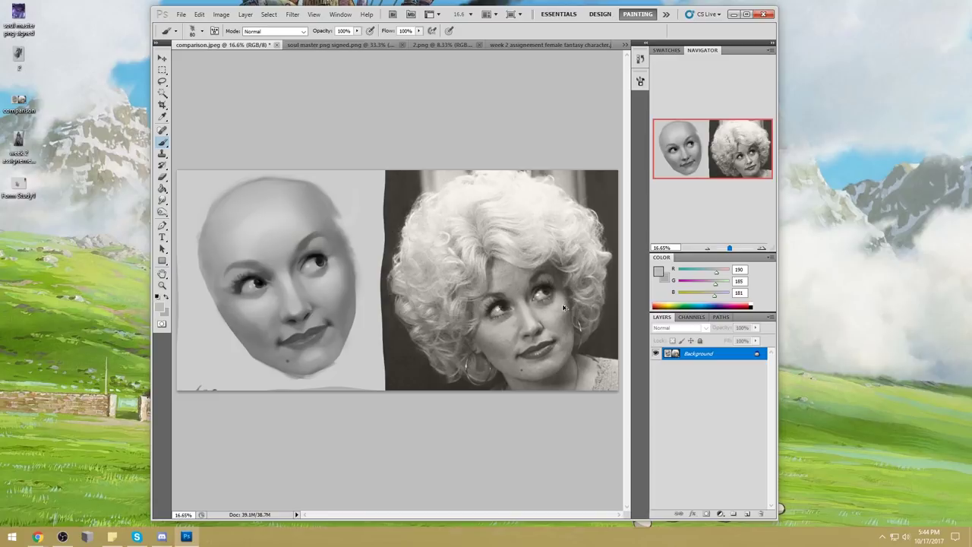
alt+click(261, 291)
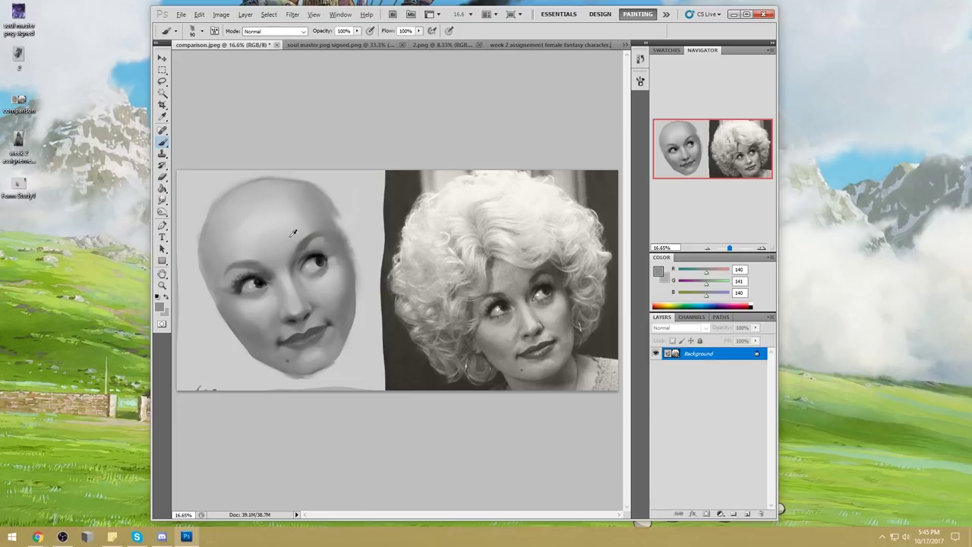
Darken the pupil of the left-hand eye with near-black (RGB 8) at 50 px and soften it with 8% Smudge.
alt+click(319, 256)
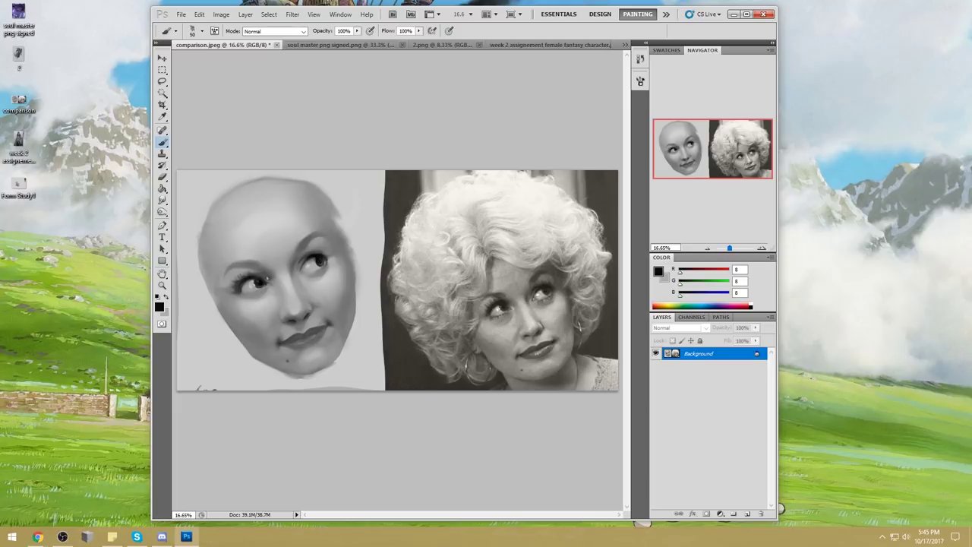
drag(258, 281, 259, 283)
click(162, 200)
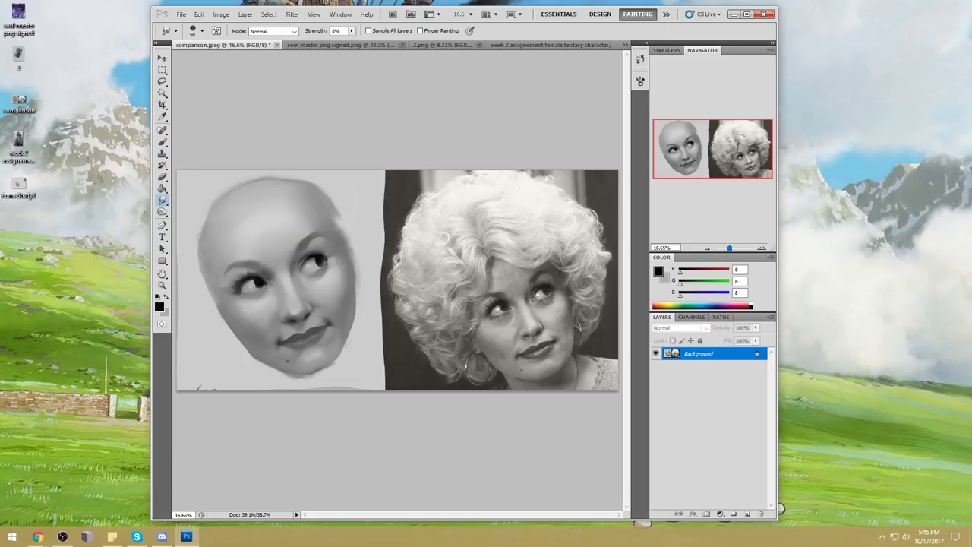
Touch up the skin around the eyes with sampled light grey (RGB 189, 194, 193) at 70 px and smudge it at 50 px.
key(b)
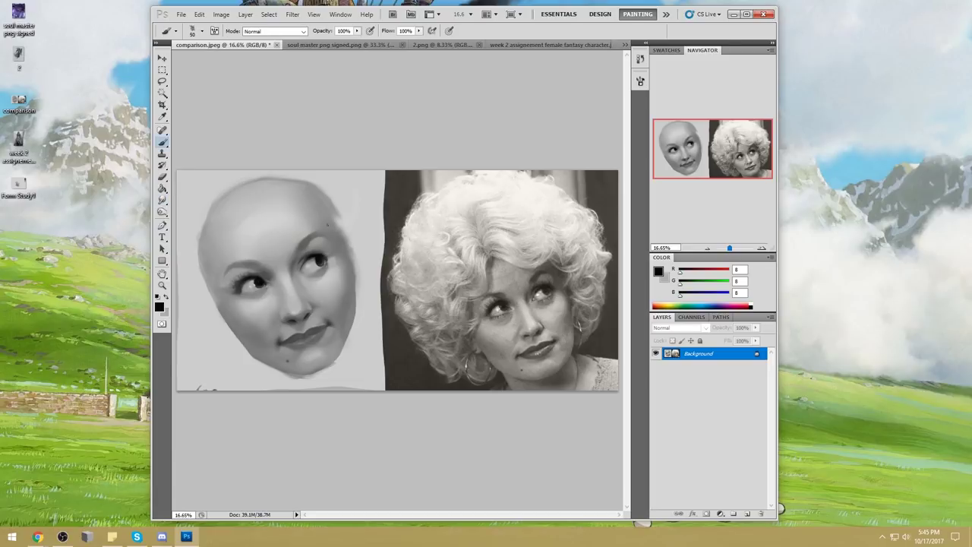
alt+click(338, 275)
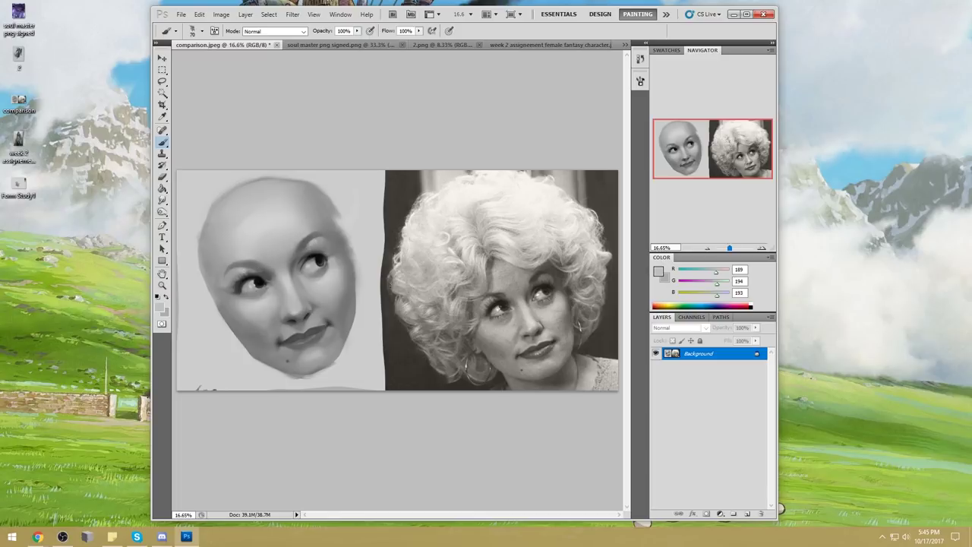
key(alt)
key(alt)
click(162, 200)
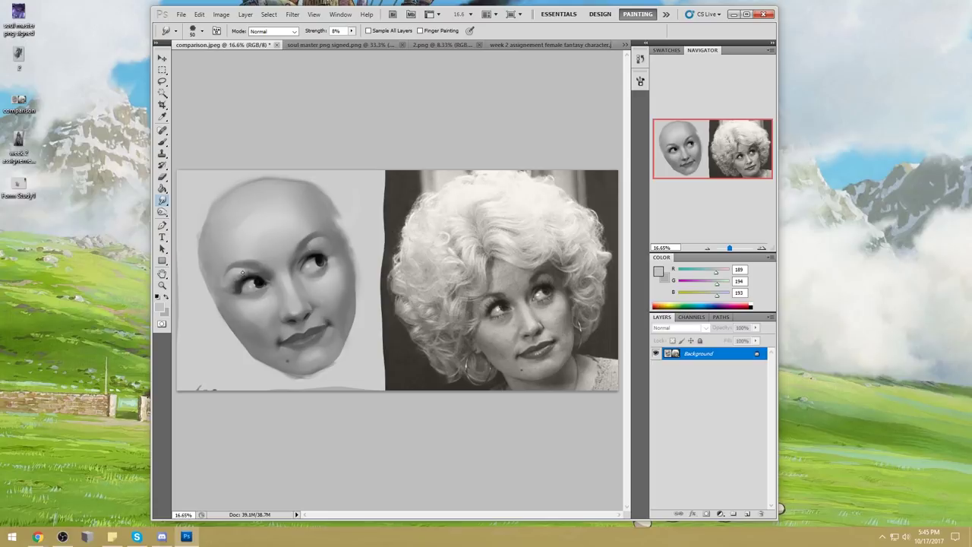
Darken the upper and lower lips with near-black (RGB 9) sampled from the iris, using a 70 px brush.
key(b)
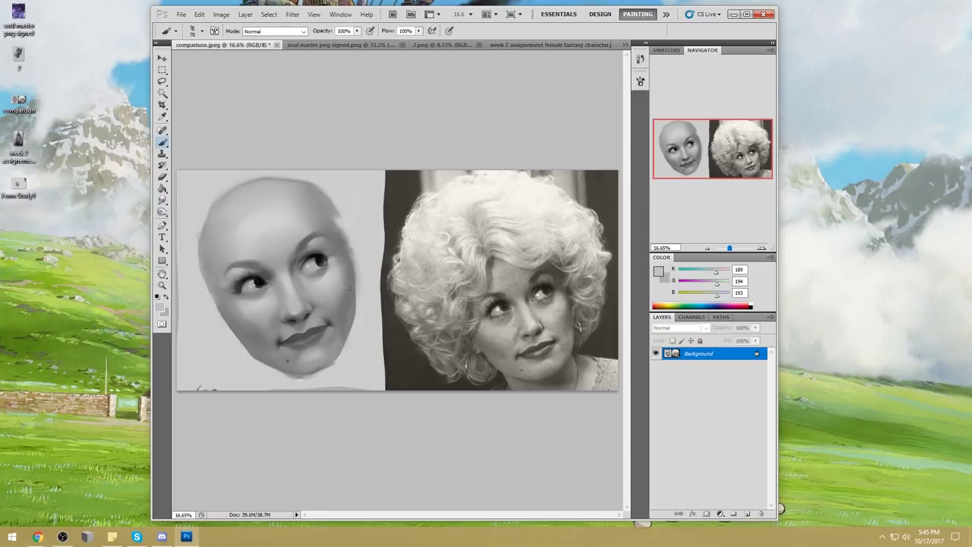
alt+click(320, 259)
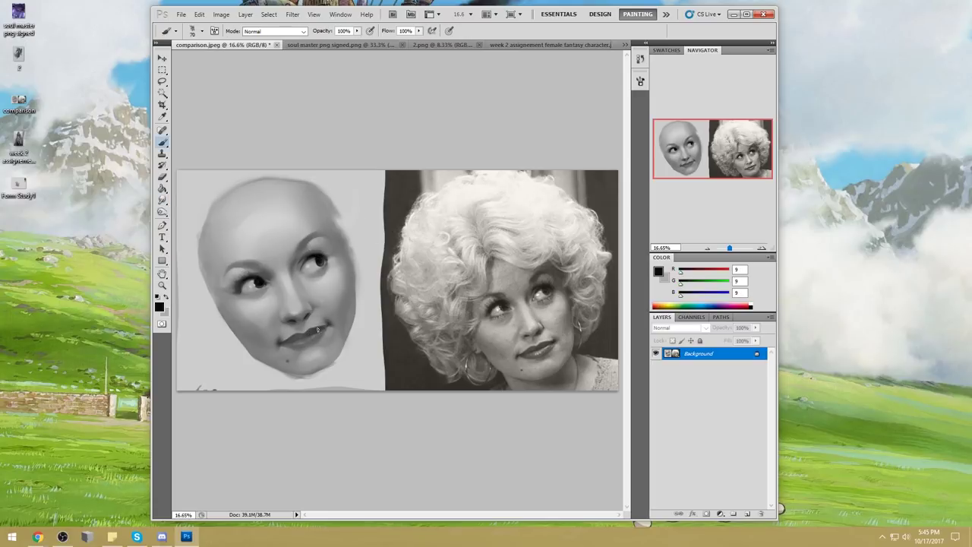
mouse_move(316, 330)
mouse_down()
mouse_move(324, 327)
mouse_move(306, 343)
mouse_up()
drag(289, 340, 292, 339)
key(bracketright)
Darken both eyebrows with dark grey (RGB 60, 60, 59), clean their edges with light grey, and refine the shapes at 40 px.
alt+click(307, 241)
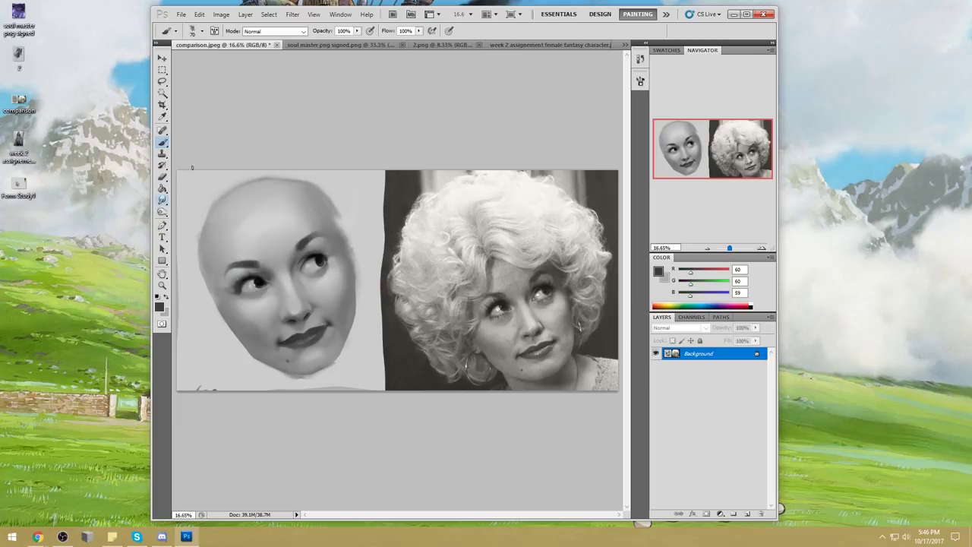
alt+click(308, 237)
alt+click(301, 242)
key(r)
key(b)
alt+click(317, 238)
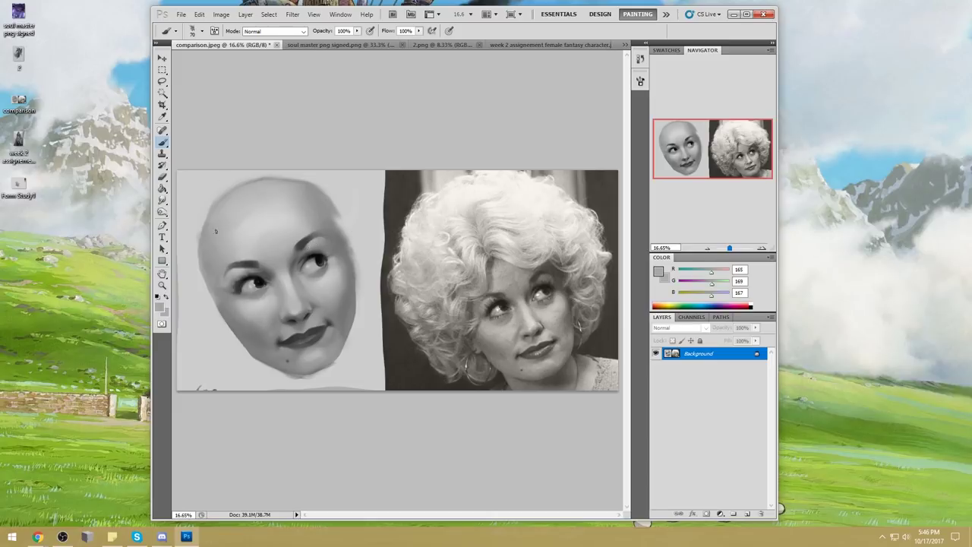
key(r)
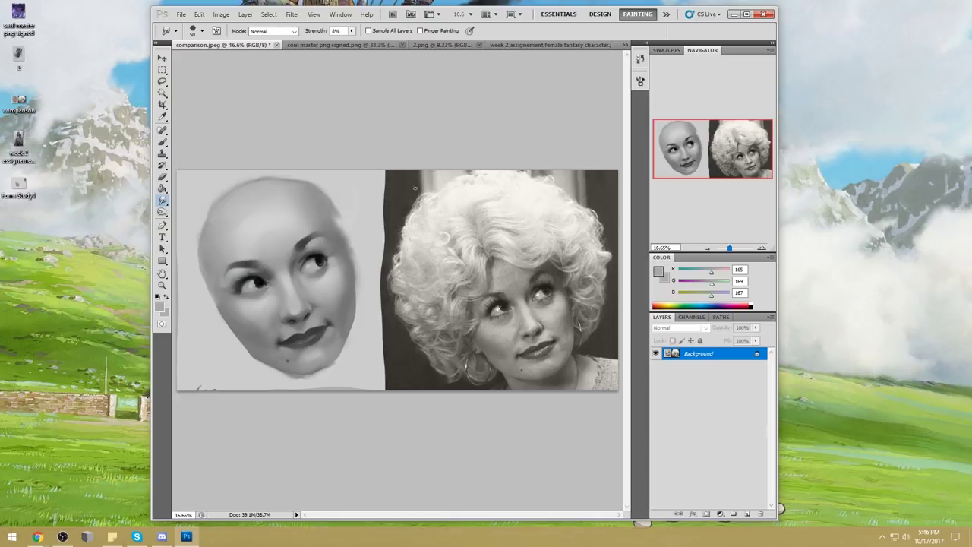
key(b)
alt+click(247, 260)
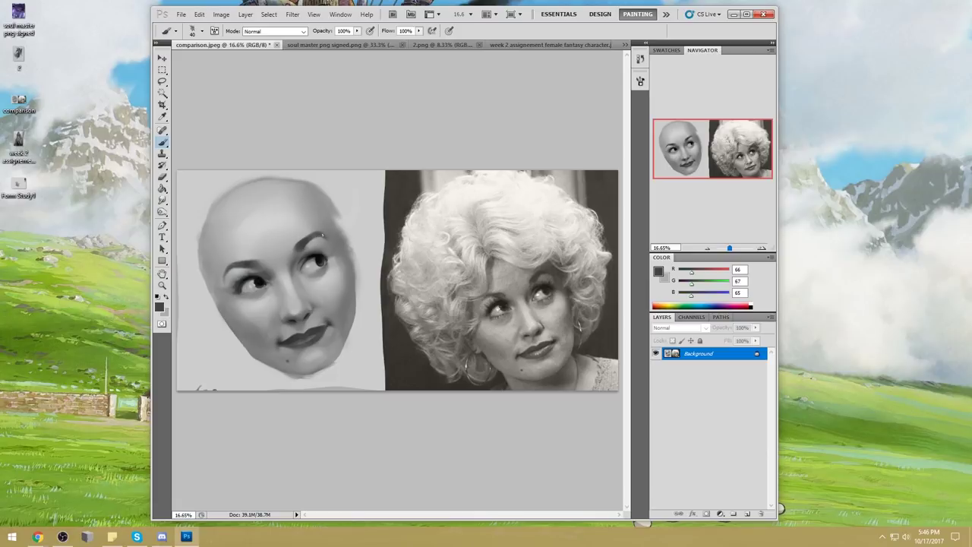
Refine the nose shading with mid grey (RGB 131, 133, 132), accent nostrils and lip line with near-black, and undo the last lip stroke.
alt+click(278, 317)
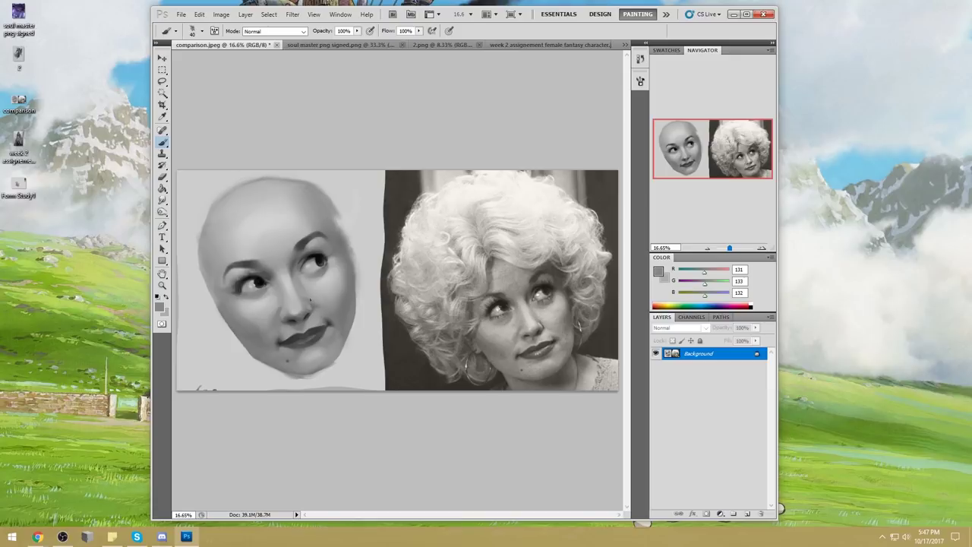
alt+click(322, 259)
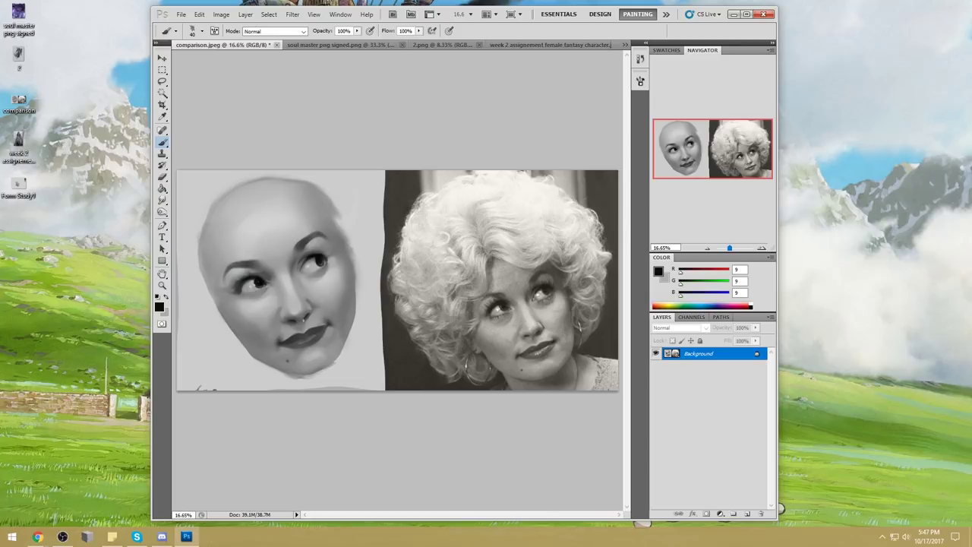
alt+click(322, 258)
click(325, 327)
drag(281, 343, 300, 337)
key(ctrl+z)
Paint a light grey highlight (RGB 195, 195, 197) on the lower lip at 40 px and blend it with 8% Smudge.
alt+click(323, 286)
drag(308, 342, 314, 338)
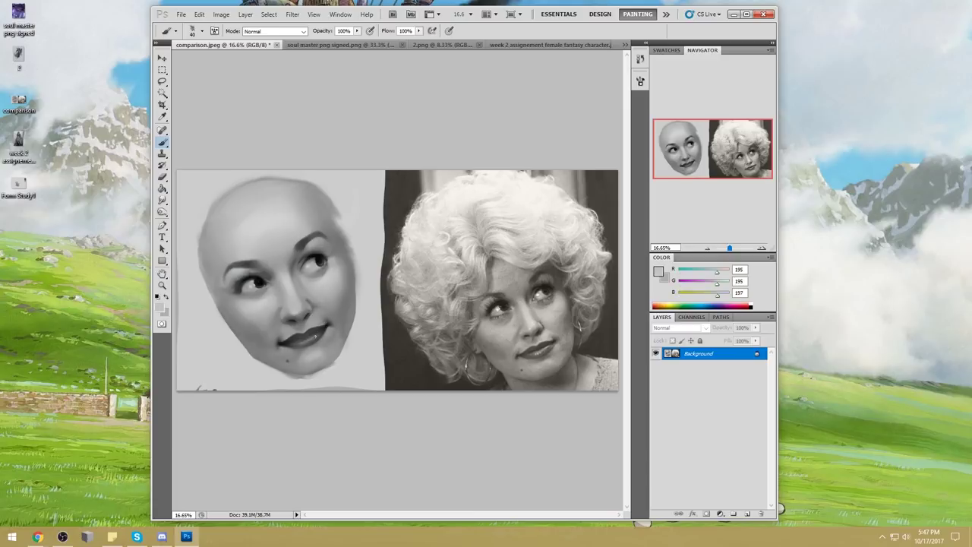
click(162, 200)
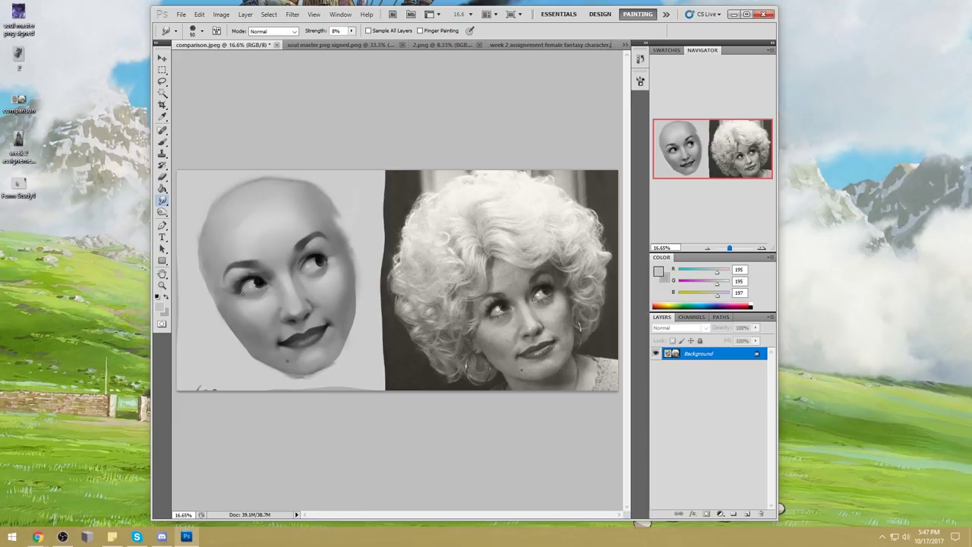
Redefine the dark irises and eye corners with near-black (RGB 5) and dark grey (RGB 79) using a 40 px brush.
key(b)
alt+click(258, 280)
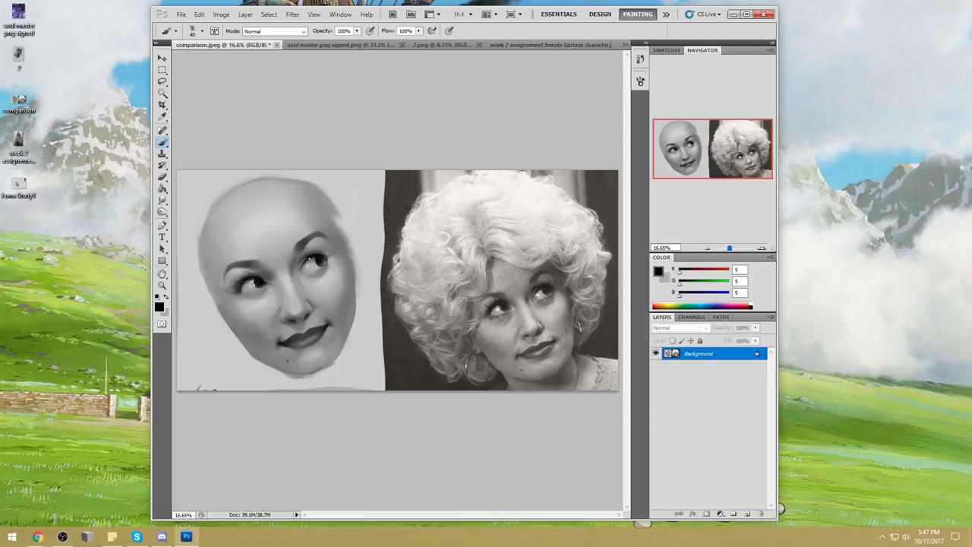
alt+click(304, 259)
alt+click(314, 255)
alt+click(268, 277)
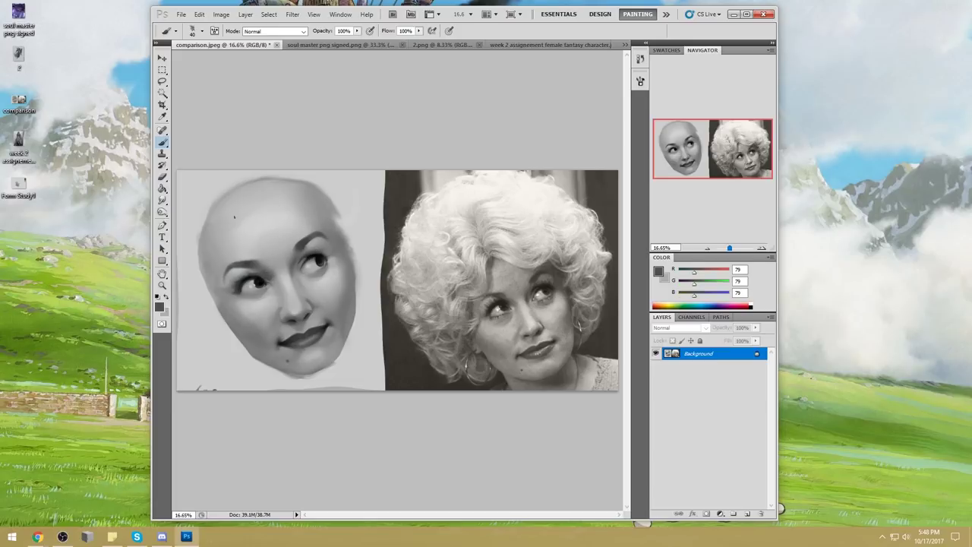
alt+click(281, 268)
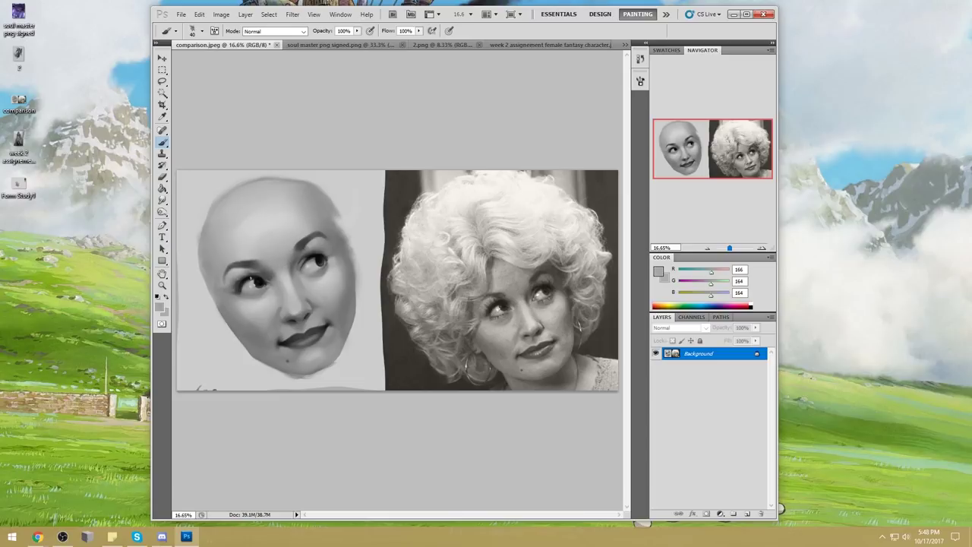
Redraw the upper eyelid of the left-hand eye at 30 px, redoing the first stroke, and soften the lid with Smudge.
key(ctrl+space)
drag(215, 258, 365, 361)
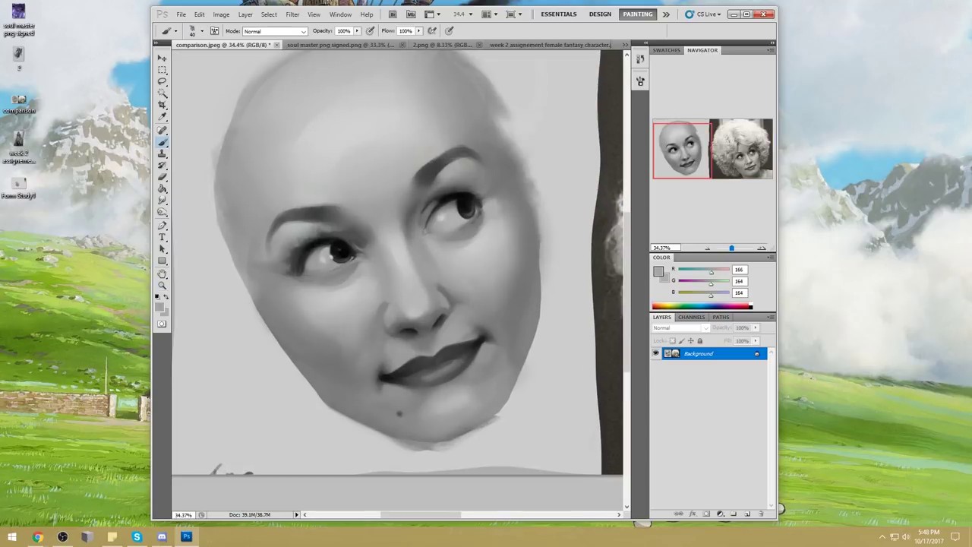
key(bracketleft)
drag(342, 239, 310, 243)
key(ctrl+z)
drag(342, 238, 312, 241)
alt+click(339, 238)
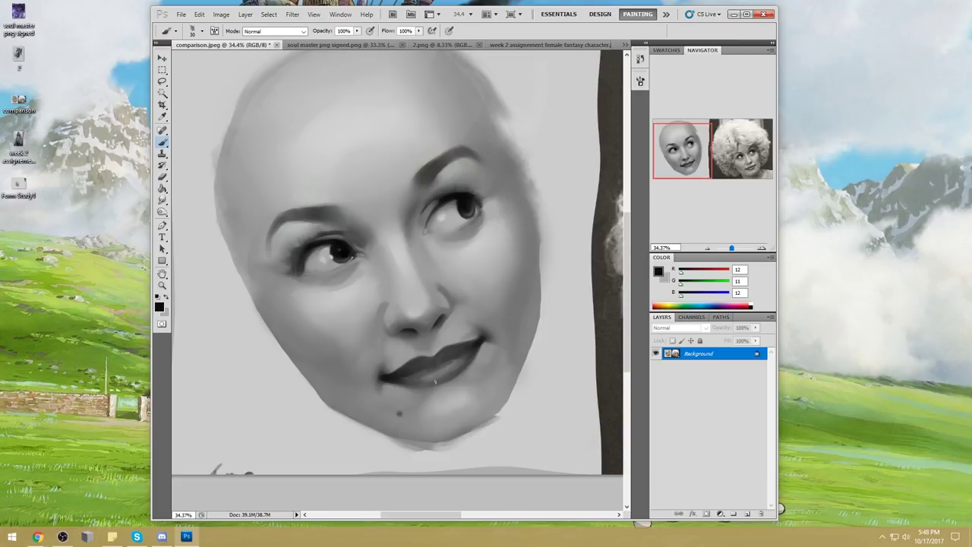
click(163, 200)
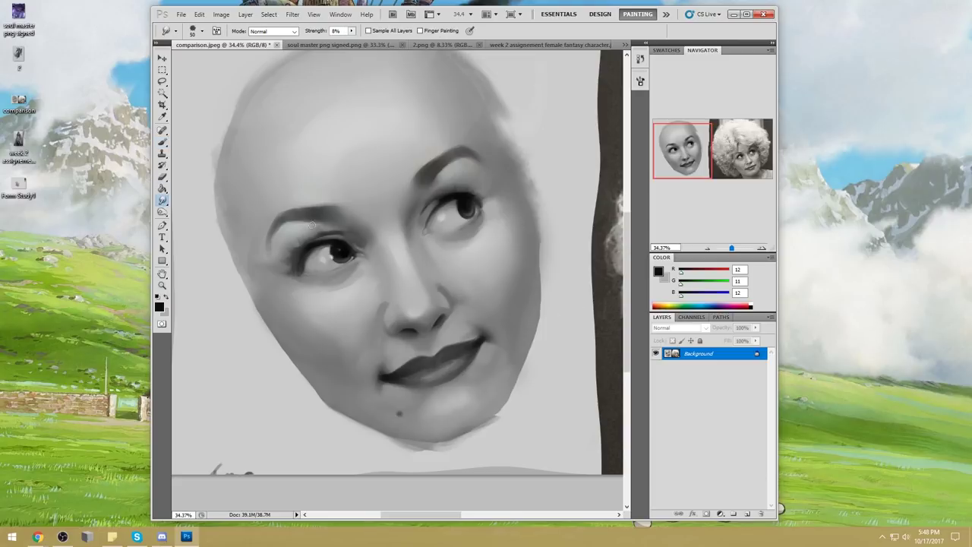
key([)
key(ctrl+minus)
key(ctrl+minus)
key(v)
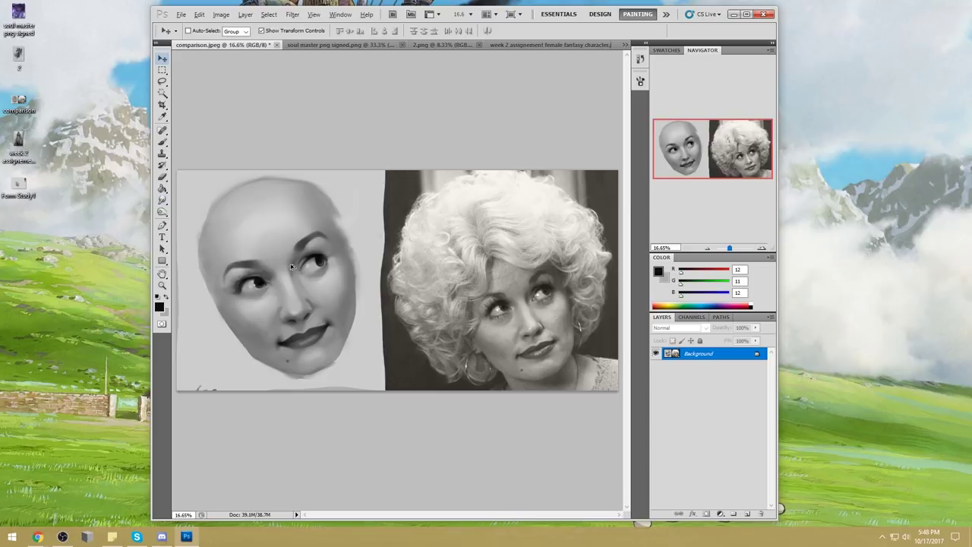
Touch up the skin below the eyes and beside the mouth with sampled greys at 50 px and blend it with Smudge at 35 px.
key(b)
alt+click(325, 280)
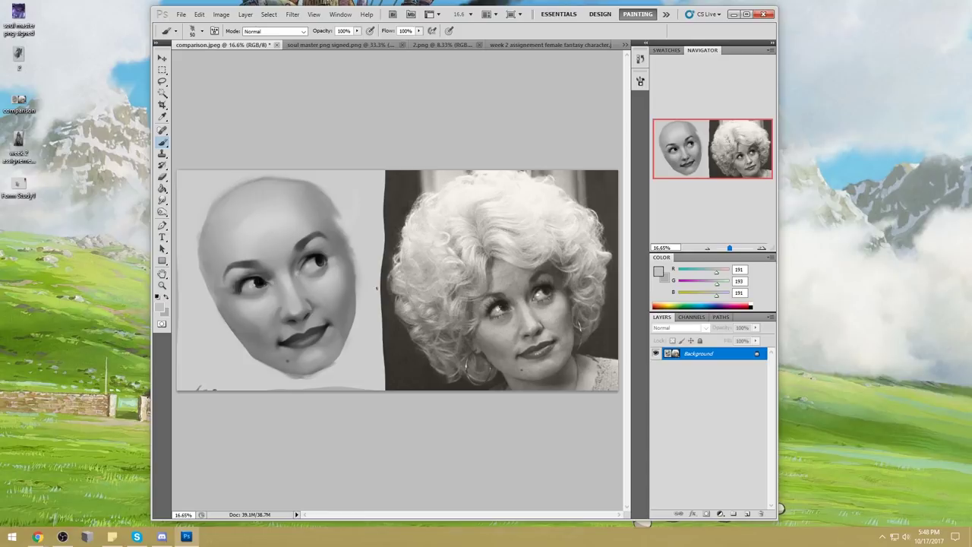
alt+click(244, 292)
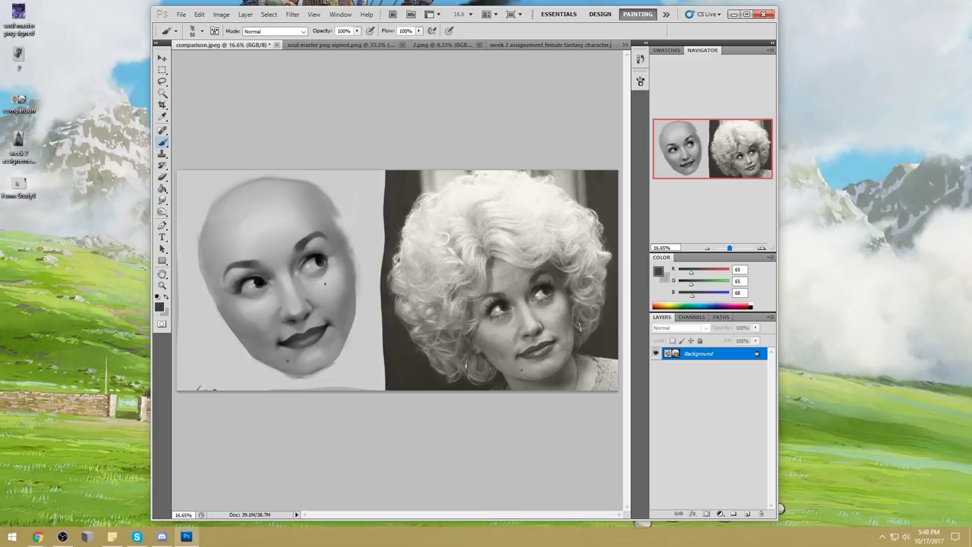
alt+click(280, 342)
alt+click(281, 337)
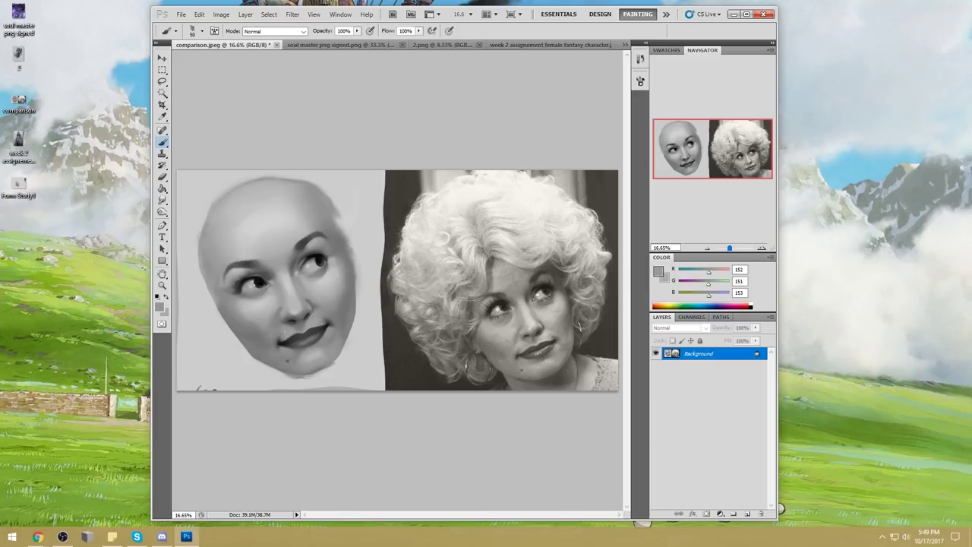
alt+click(319, 317)
click(162, 200)
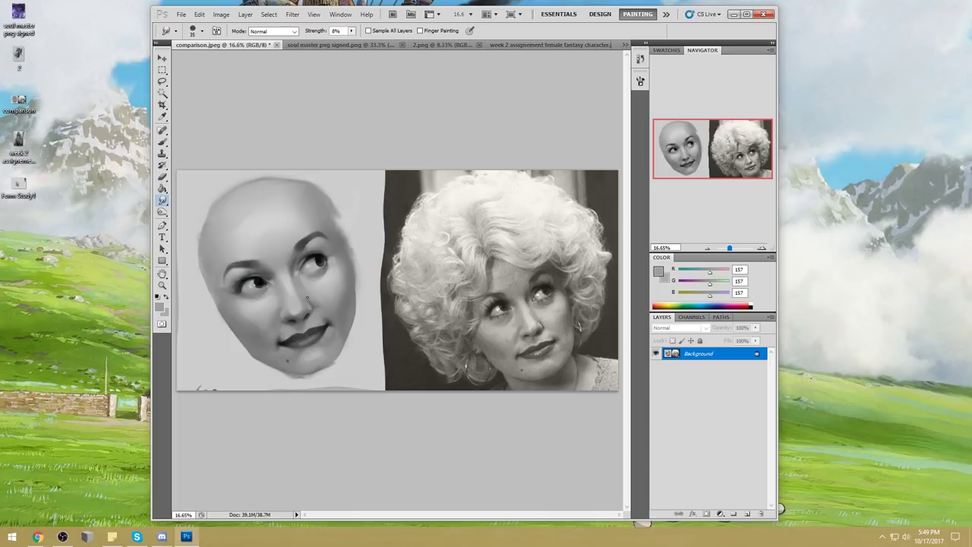
Brush light grey (RGB 190, 191, 192) over the cheek beside the nose with a textured tip at 200 px.
key(b)
alt+click(267, 260)
key(])
key(])
key(])
key(])
key(])
key(])
key(])
key(])
drag(317, 288, 317, 296)
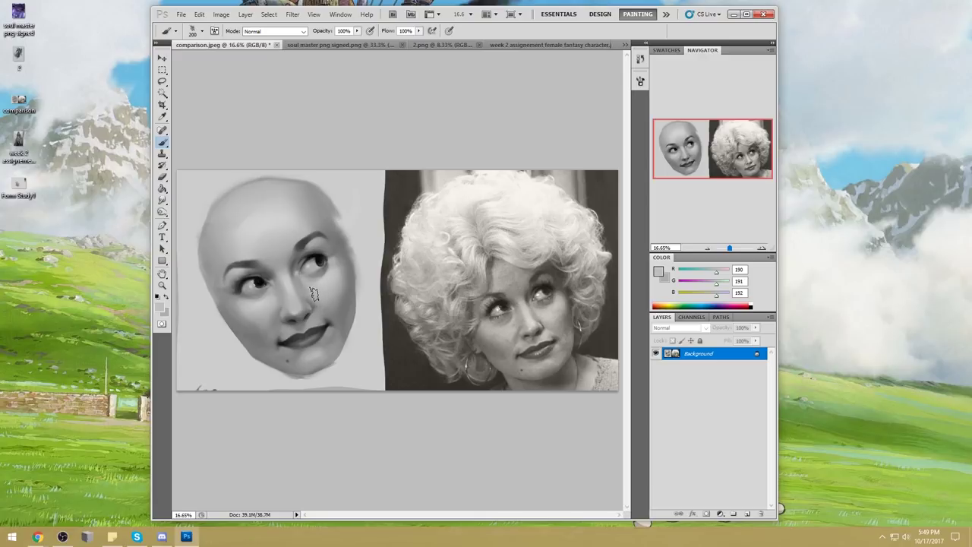
key(bracketleft)
key(bracketleft)
key(bracketleft)
key(bracketleft)
key(bracketleft)
key(bracketright)
key(bracketright)
Shade the right-hand cheek in mid grey (RGB 118, 121, 120) with a soft round 900 px brush in Darken mode.
right_click(339, 274)
click(470, 298)
click(512, 127)
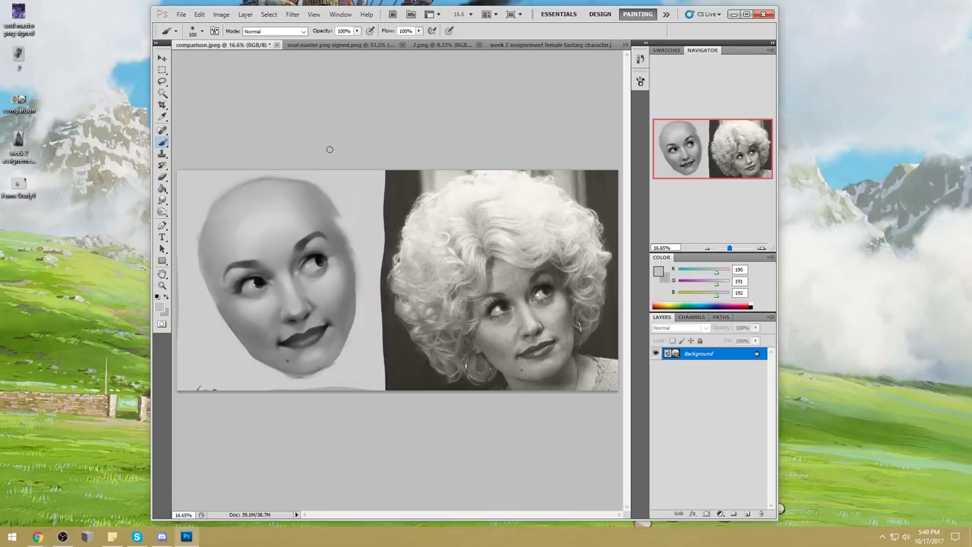
click(269, 31)
click(270, 80)
alt+click(342, 300)
key(])
key(])
key(])
key(])
key(])
key(])
key(])
key(])
key(])
key(])
key(])
key(])
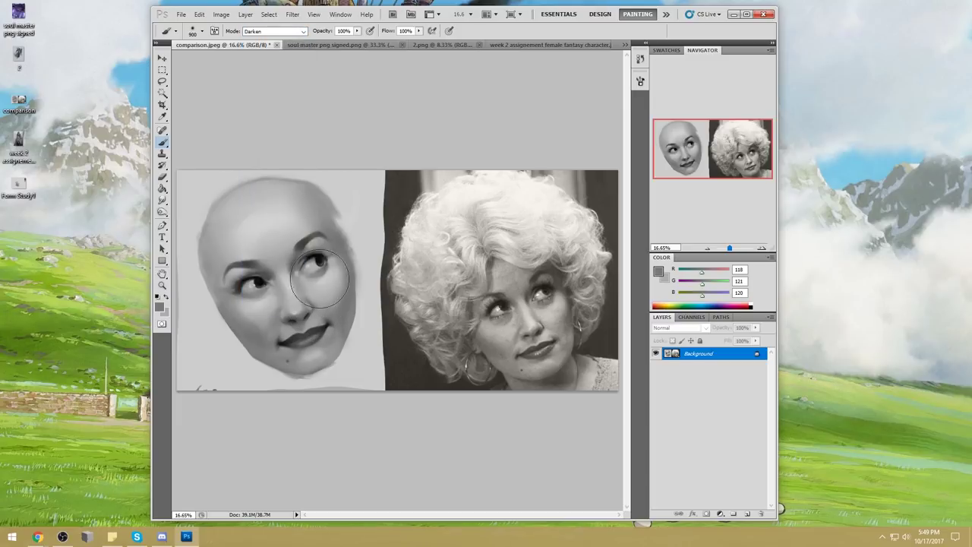
alt+click(317, 303)
Return the brush to Normal mode and softly tone the left-hand cheek with light grey (RGB 178, 179, 180) at 900 px.
alt+click(265, 302)
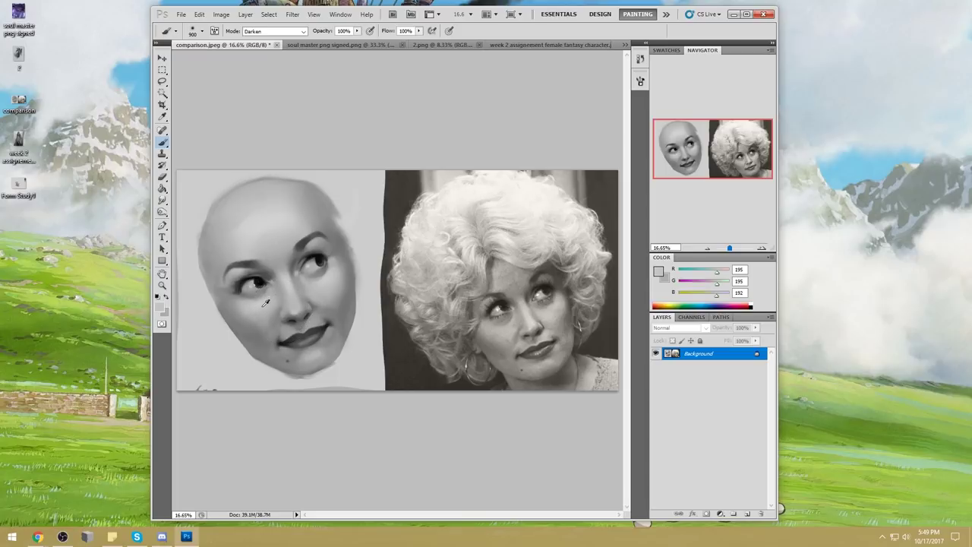
click(302, 31)
click(304, 37)
click(357, 32)
click(324, 88)
alt+click(267, 303)
alt+click(248, 312)
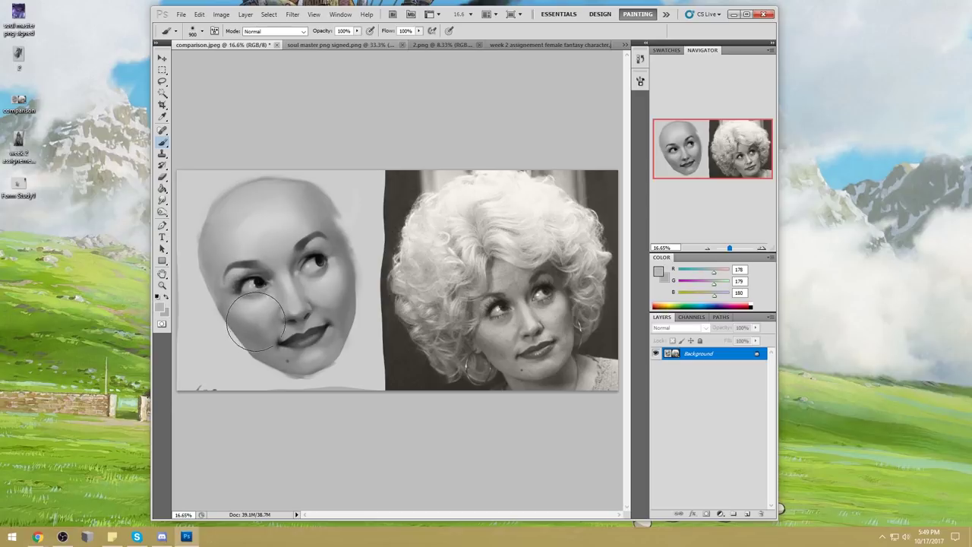
alt+click(256, 310)
Tone the outer side of the face near the right-hand eye with sampled grey (RGB 154, 153, 153), enlarging the soft brush to 1200 px.
alt+click(331, 275)
alt+click(343, 257)
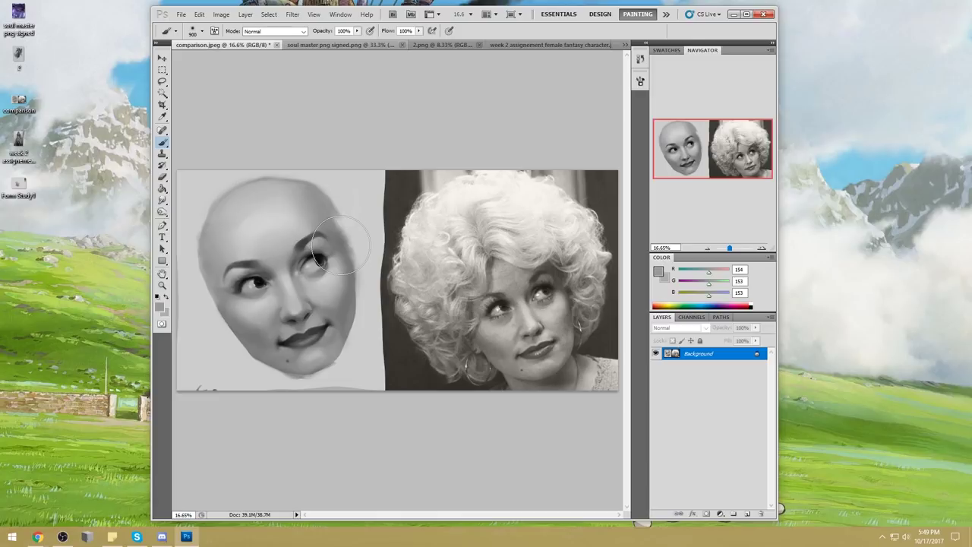
key(bracketright)
key(bracketright)
key(bracketright)
Sample near-black (RGB 7) from the iris and set the soft brush to 300 px.
alt+click(322, 259)
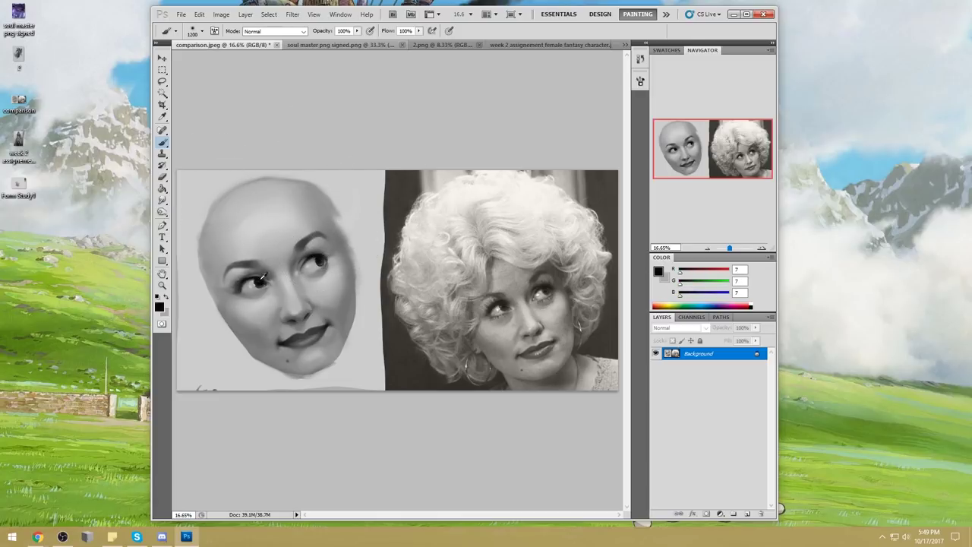
key(bracketleft)
key(bracketleft)
key(bracketleft)
key(bracketleft)
key(bracketleft)
key(bracketleft)
key(bracketleft)
key(bracketleft)
key(bracketleft)
key(bracketleft)
key(bracketleft)
key(bracketleft)
key(bracketright)
key(bracketright)
key(bracketright)
key(bracketright)
key(bracketright)
key(bracketright)
Warp the right-hand eye and brow area of the painted face in Liquify, starting with a 601 px brush.
click(292, 14)
click(304, 83)
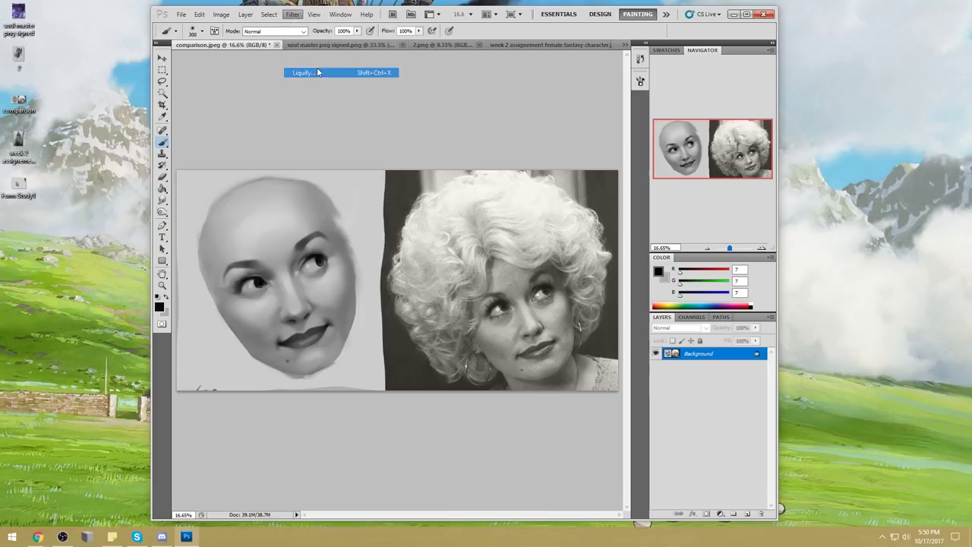
click(922, 85)
drag(884, 98, 895, 101)
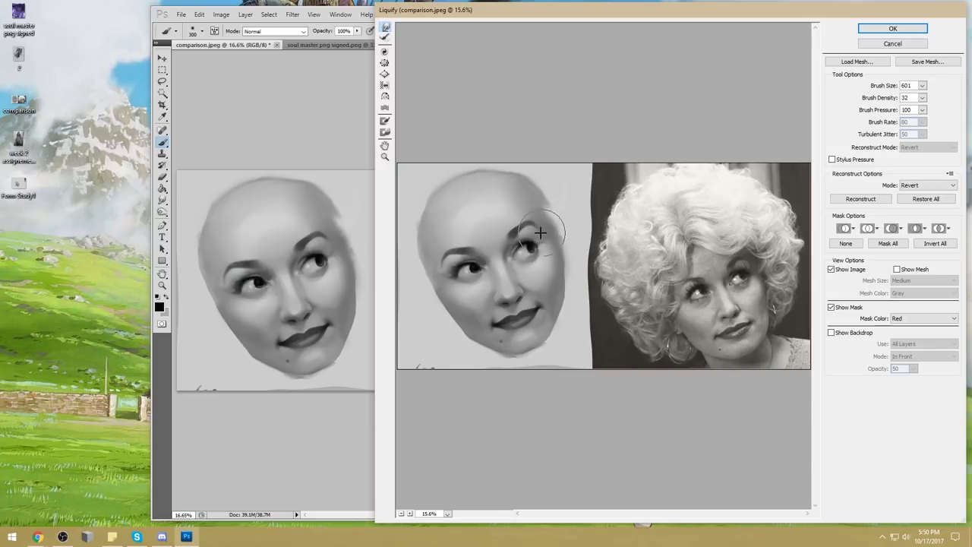
click(921, 86)
drag(888, 99, 878, 98)
click(526, 248)
click(893, 29)
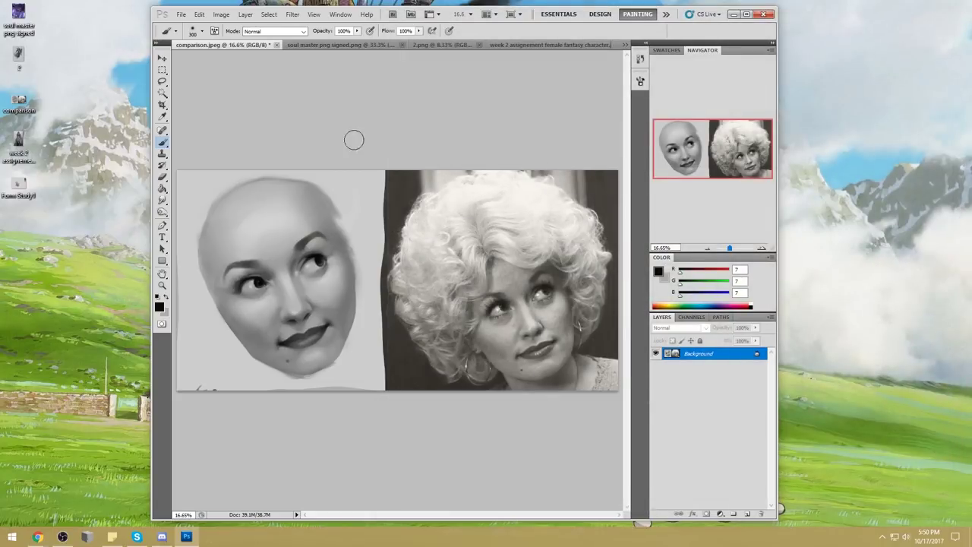
Touch up the skin around both eyes with sampled light greys (RGB 198, 199, 202 and 186, 187, 188), reducing the brush to 80 px.
alt+click(340, 268)
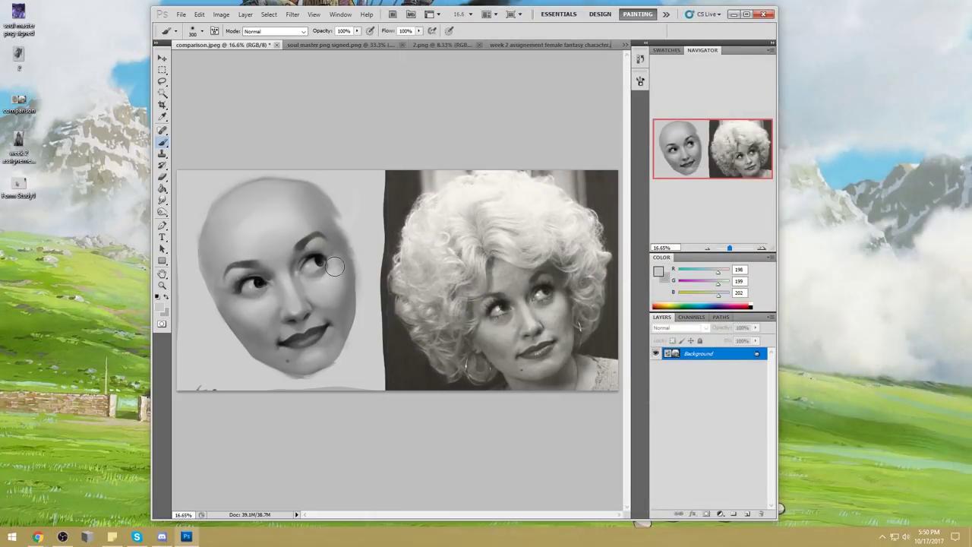
right_click(335, 258)
click(457, 117)
alt+click(247, 302)
alt+click(247, 298)
key(r)
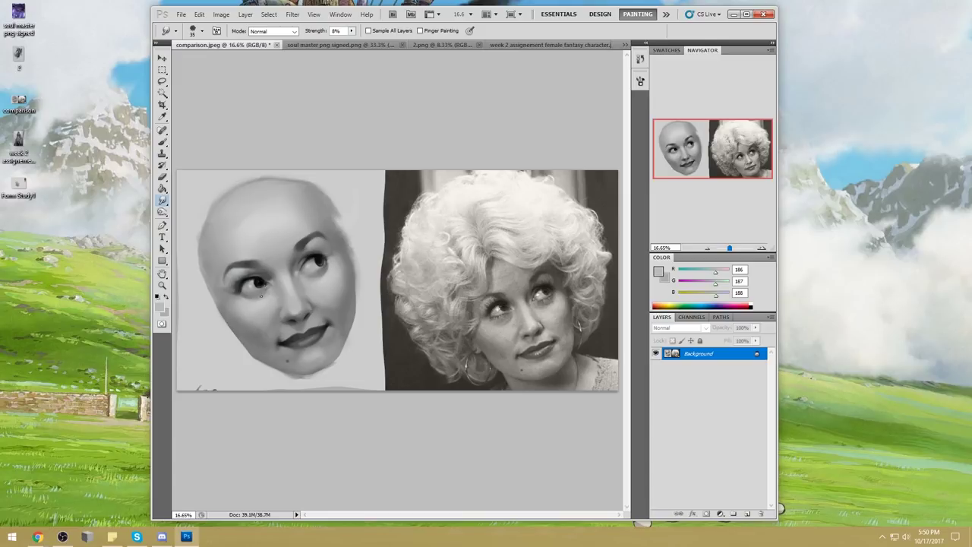
key(b)
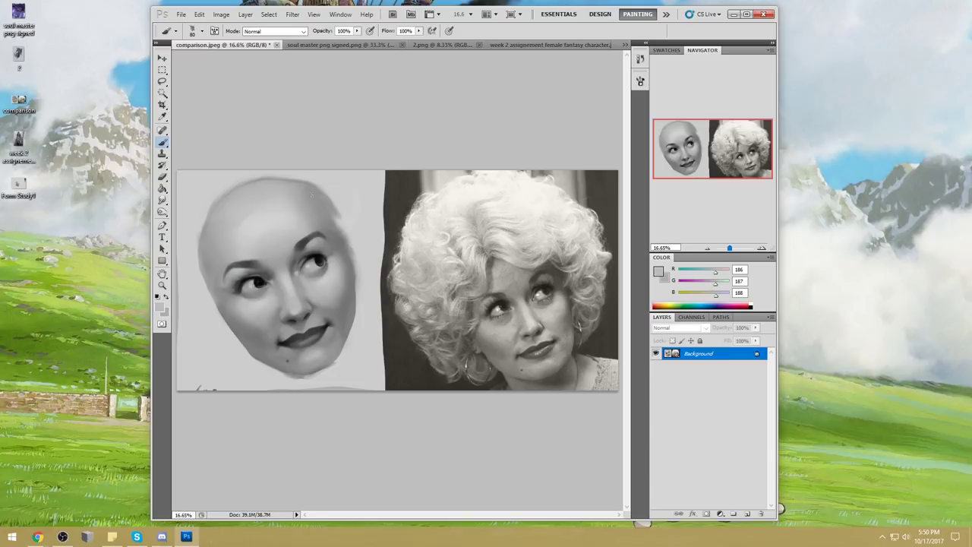
alt+click(323, 283)
Sharpen the painted-face half of the canvas with Unsharp Mask inside a rectangular selection, and deselect it.
key(m)
drag(180, 172, 372, 410)
click(292, 14)
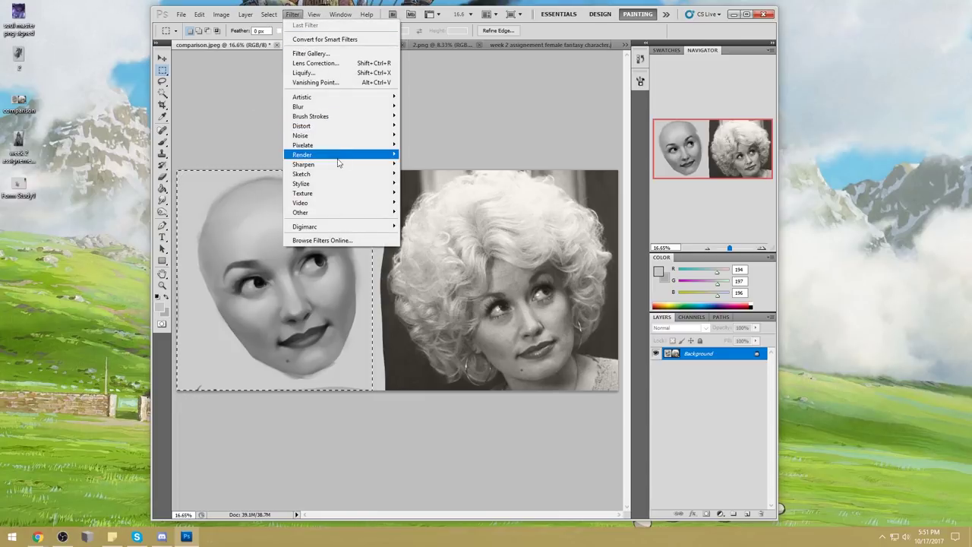
mouse_move(303, 164)
click(253, 202)
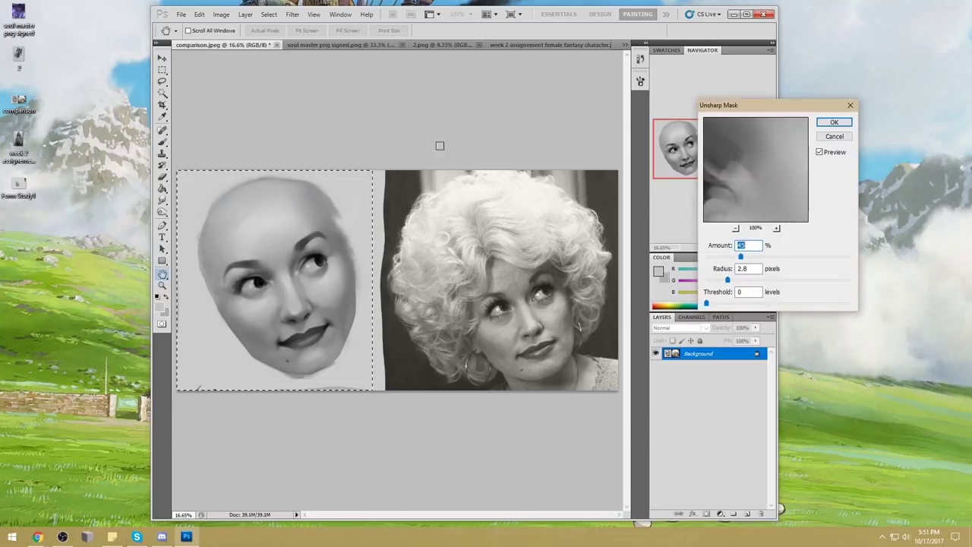
drag(741, 259, 730, 282)
click(843, 126)
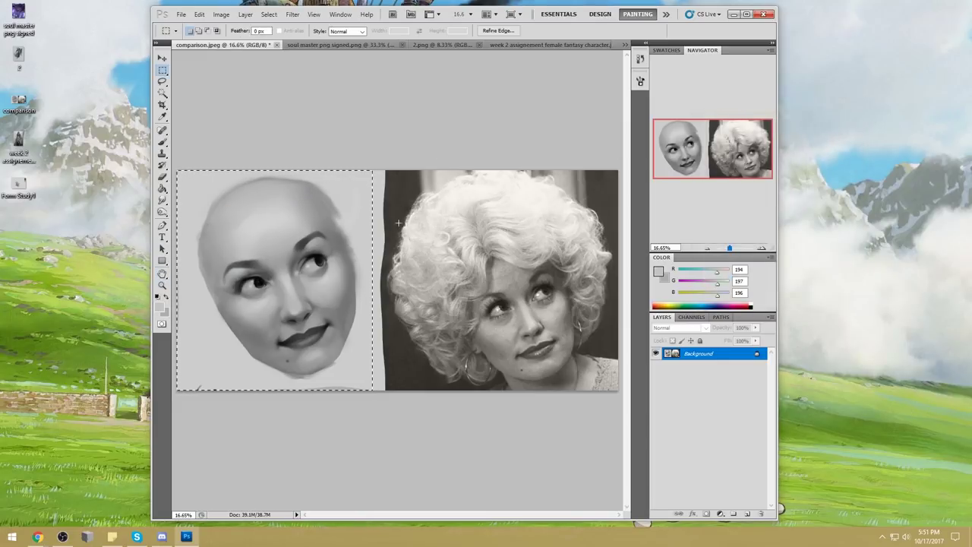
right_click(358, 217)
click(382, 221)
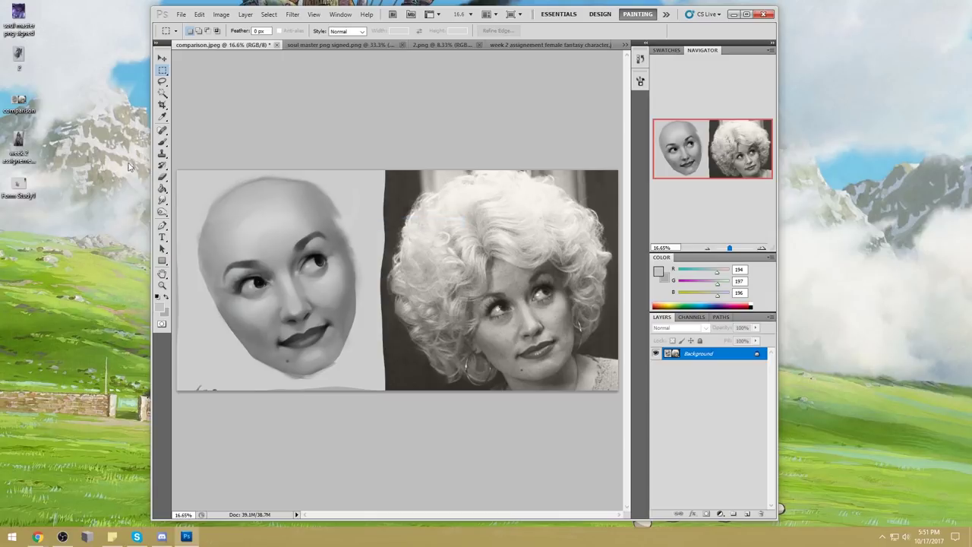
Refine the left-hand iris and its highlight with sampled near-black (RGB 17, 15, 15) and light grey (RGB 173, 176, 173) at 50 px.
click(162, 200)
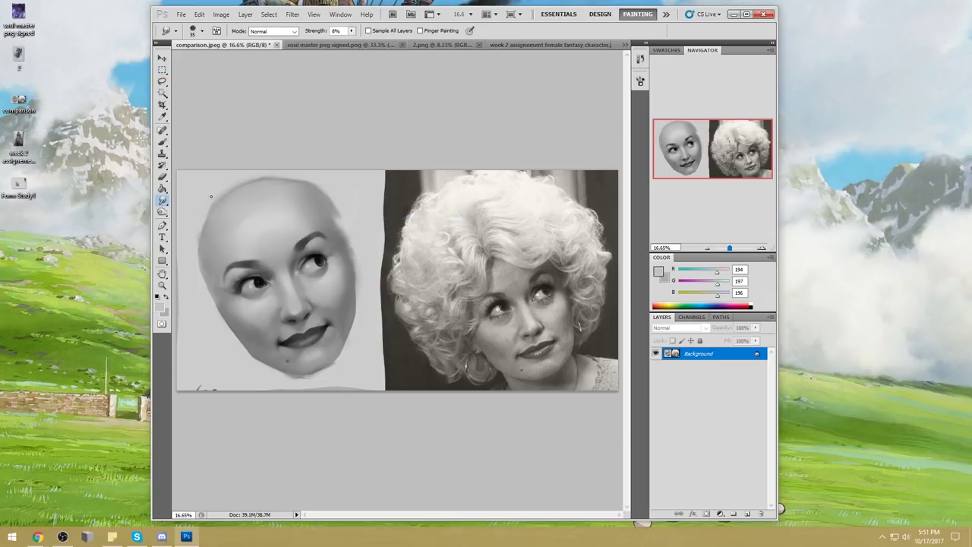
key(b)
alt+click(260, 281)
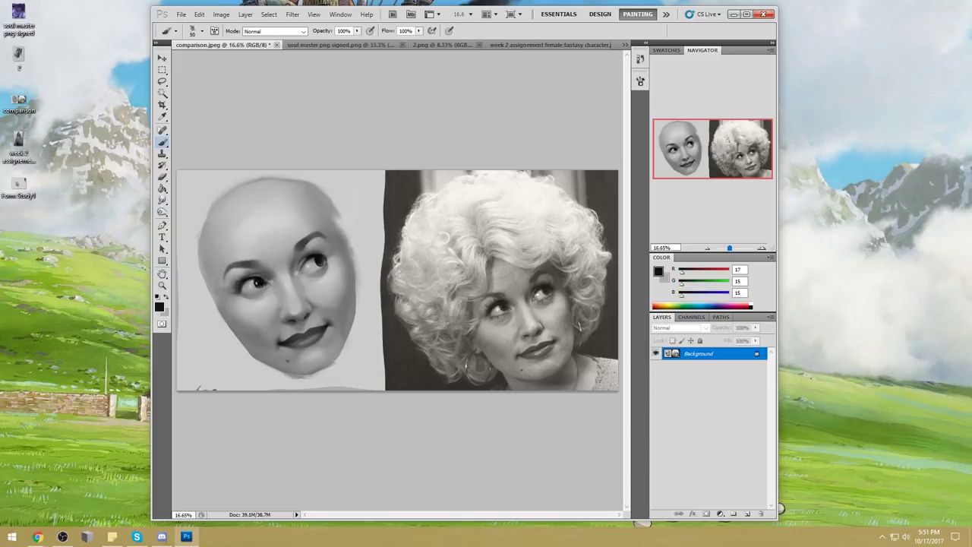
drag(256, 283, 254, 280)
alt+click(260, 281)
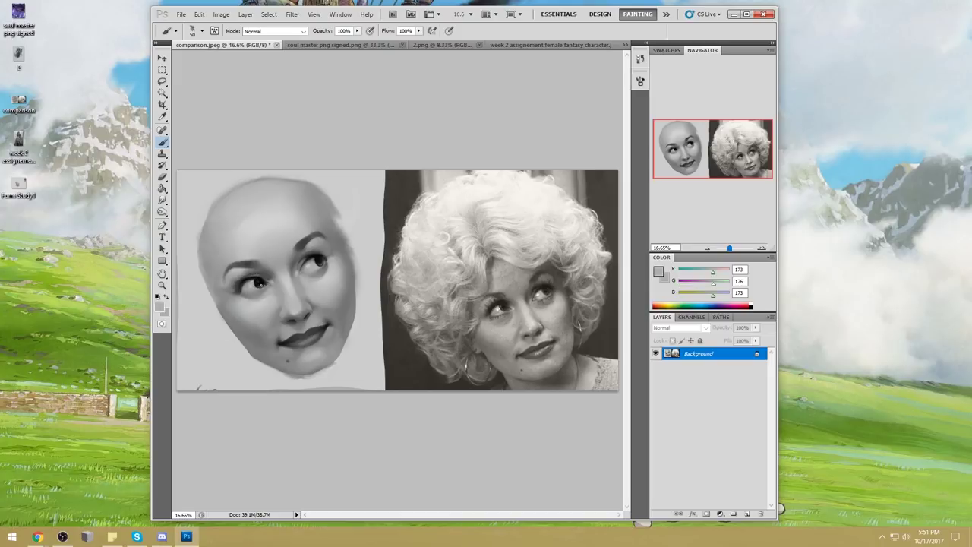
alt+click(261, 282)
alt+click(259, 278)
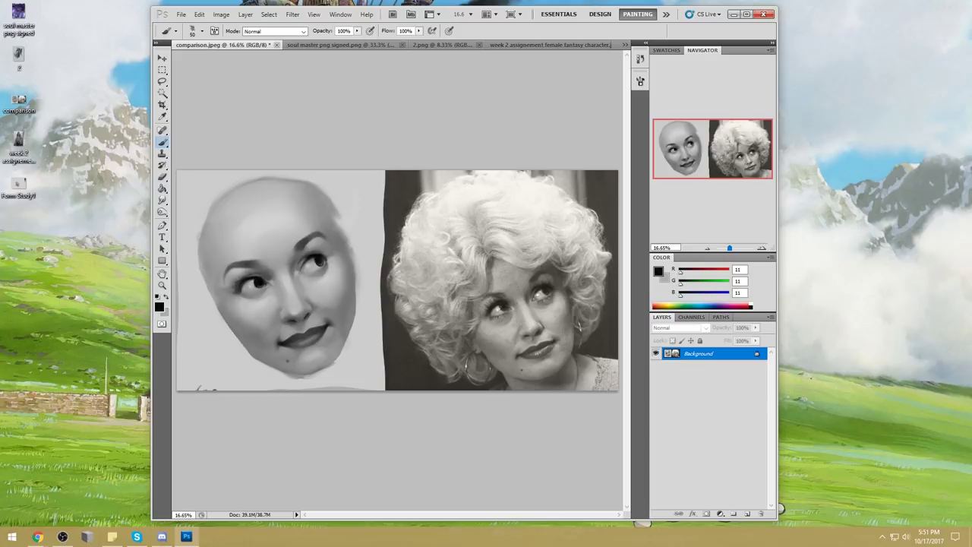
Reshape the area below the outer corner of the left-hand eye in Liquify with a 571 px brush.
click(293, 15)
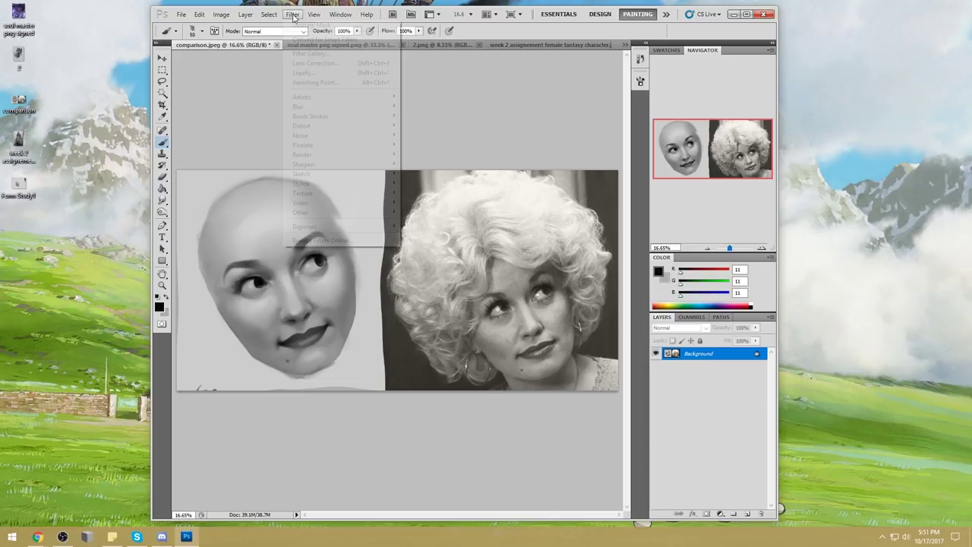
click(308, 73)
click(921, 86)
drag(876, 98, 890, 98)
click(452, 280)
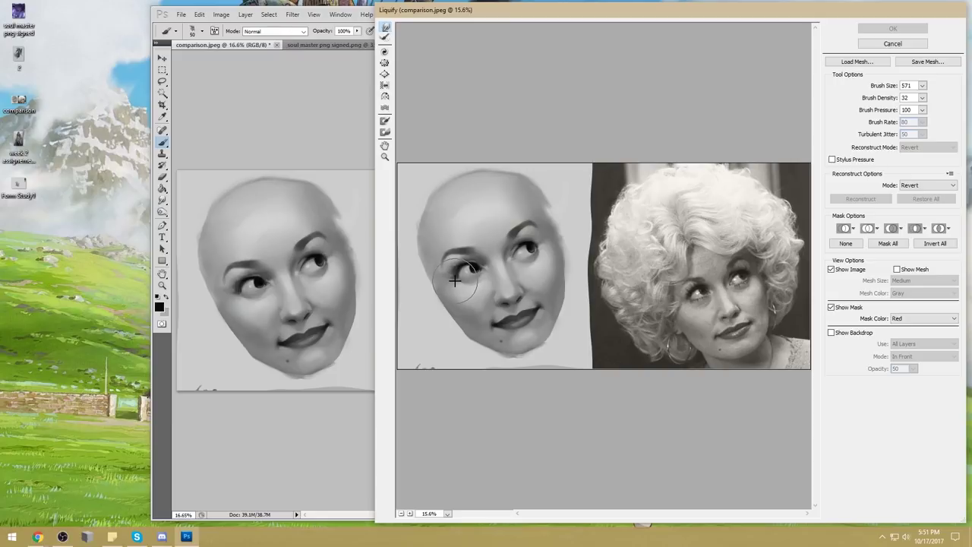
click(454, 280)
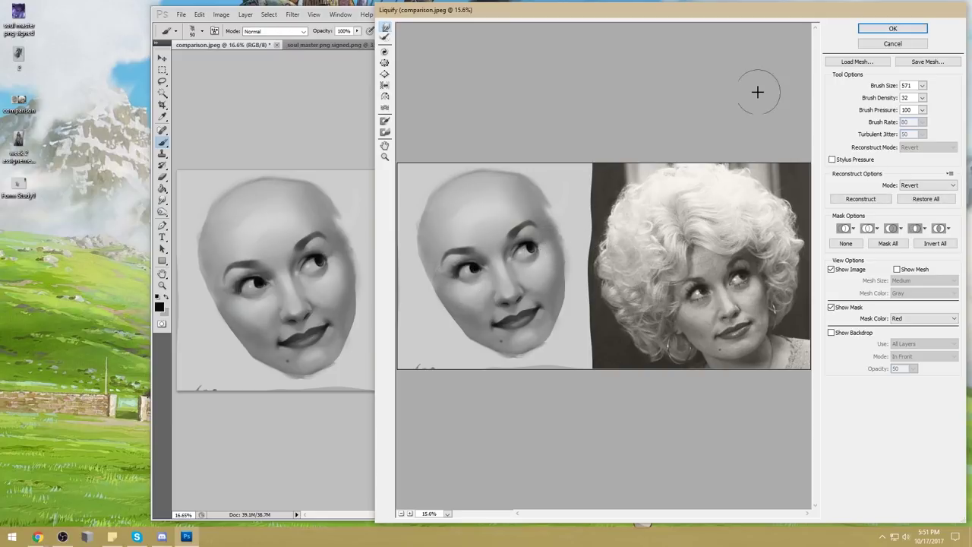
click(893, 28)
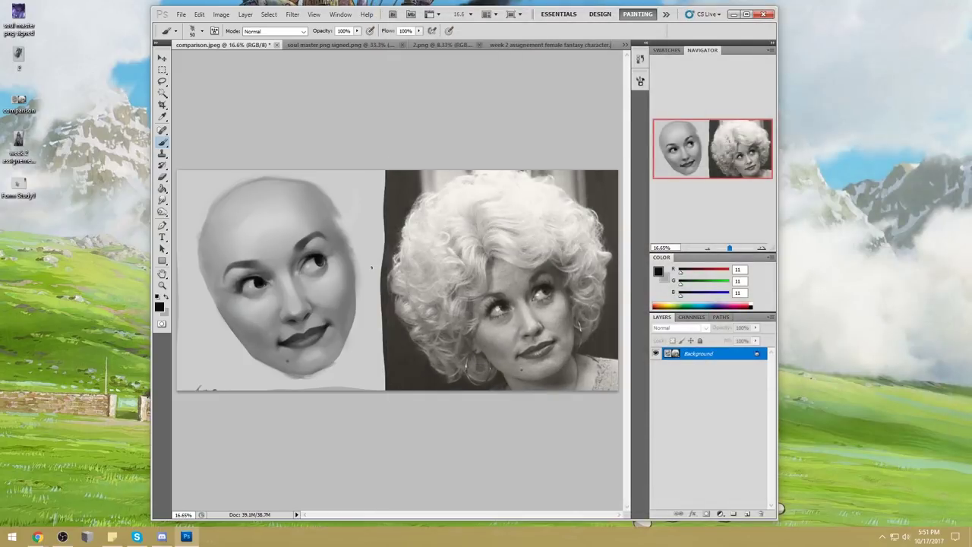
Touch up the eyes with sampled light grey (RGB 205) and near-black (RGB 7) at 150 px, and ready a 30 px Smudge brush at 8% strength.
alt+click(379, 257)
key(bracketright)
key(bracketright)
key(bracketright)
key(bracketright)
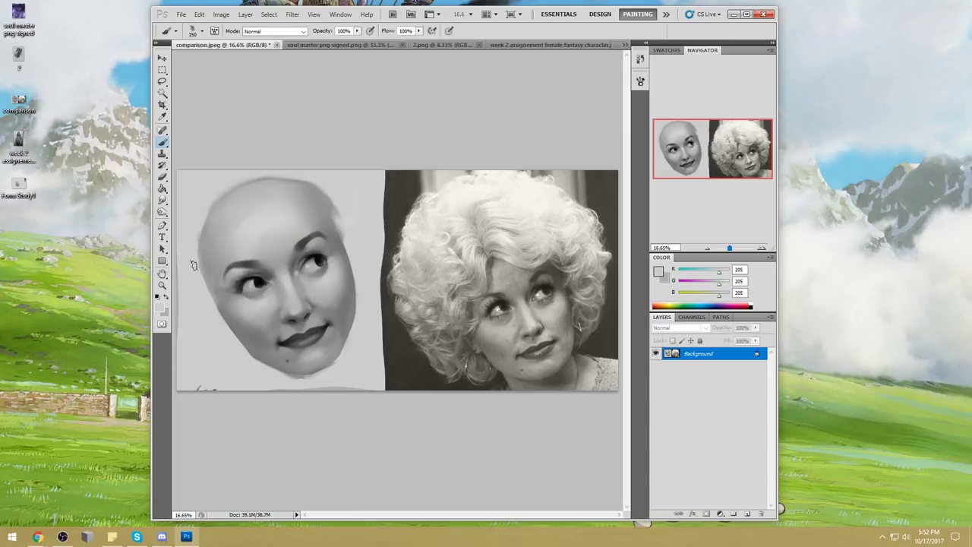
alt+click(322, 260)
alt+click(261, 281)
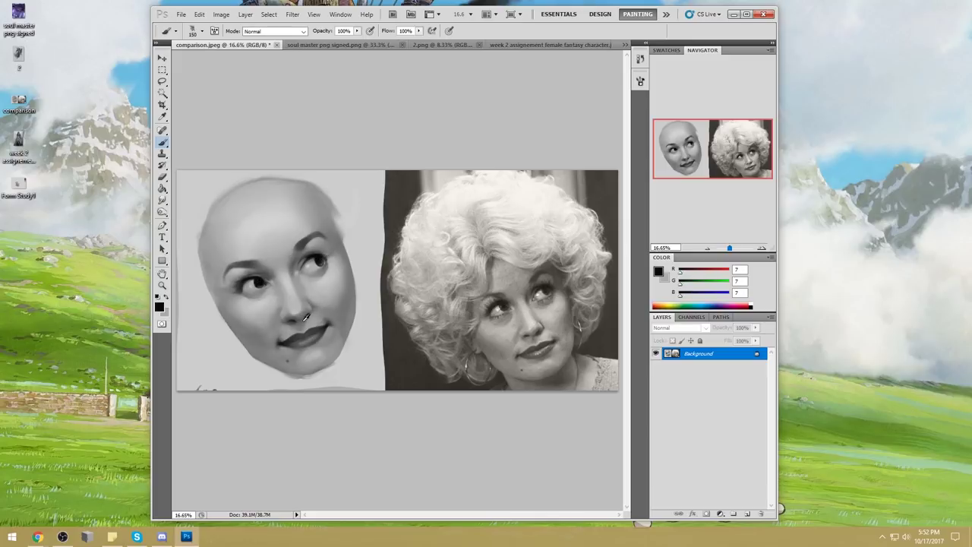
drag(162, 199, 196, 219)
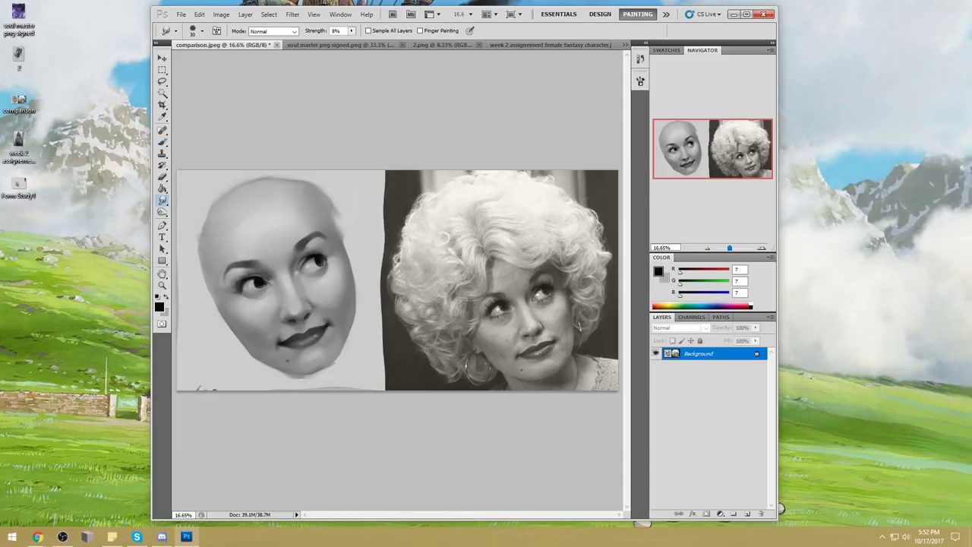
Refine the lip corners and lower lip with sampled mid grey (RGB 144) and dark grey (RGB 34), and set up a 45 px Smudge brush at 8% strength.
key(b)
alt+click(331, 330)
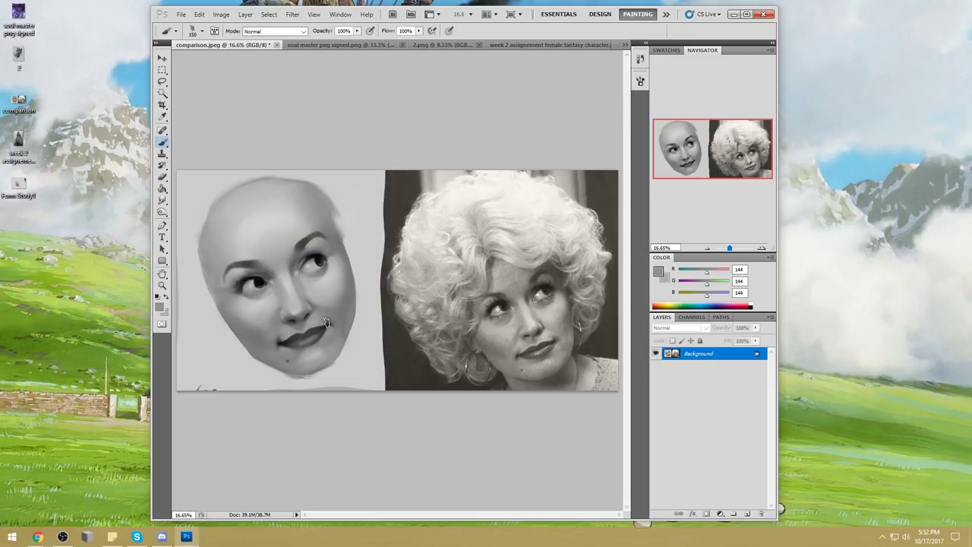
key(bracketleft)
drag(327, 331, 320, 334)
drag(284, 347, 294, 346)
key(bracketleft)
alt+click(331, 321)
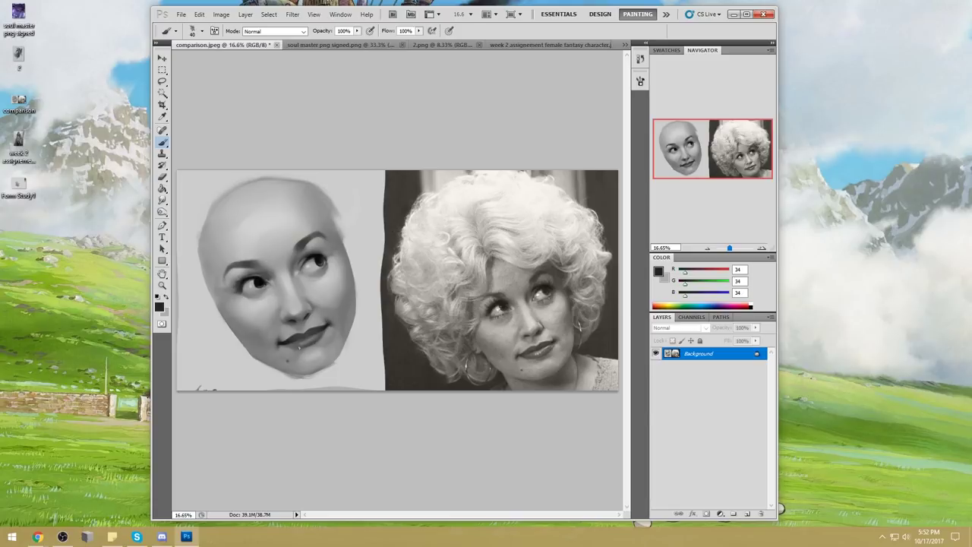
key(bracketright)
key(bracketright)
click(161, 201)
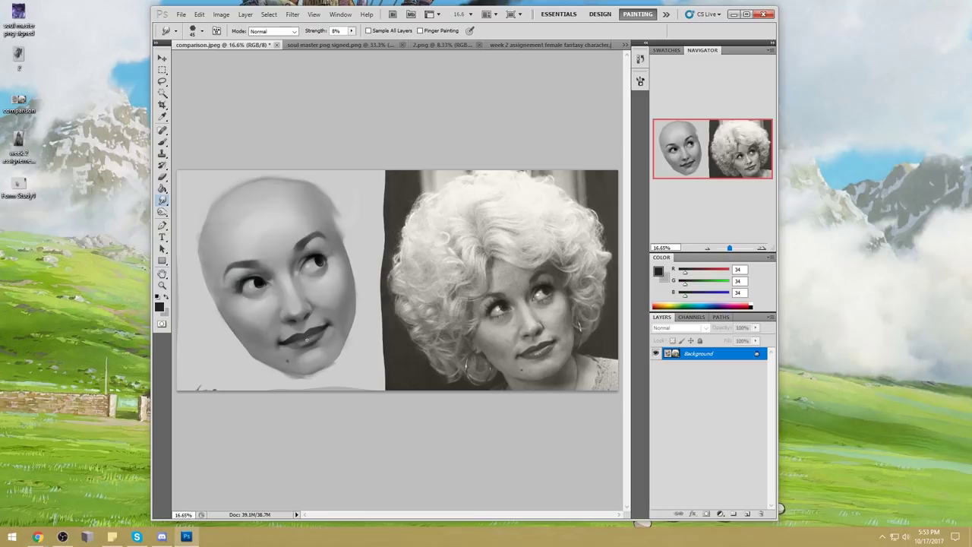
Adjust the left-hand eyebrow and eye shape in Liquify with a 571 px brush.
click(292, 14)
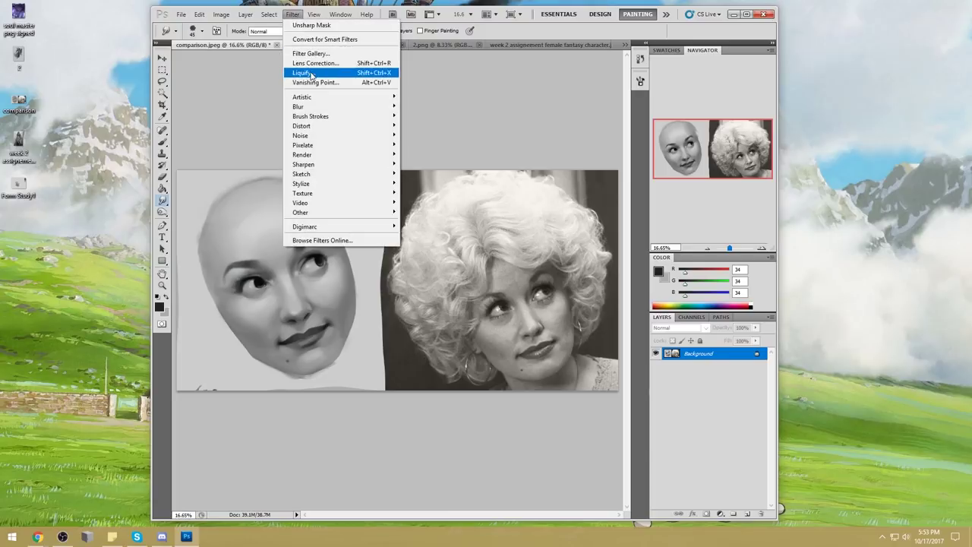
click(301, 73)
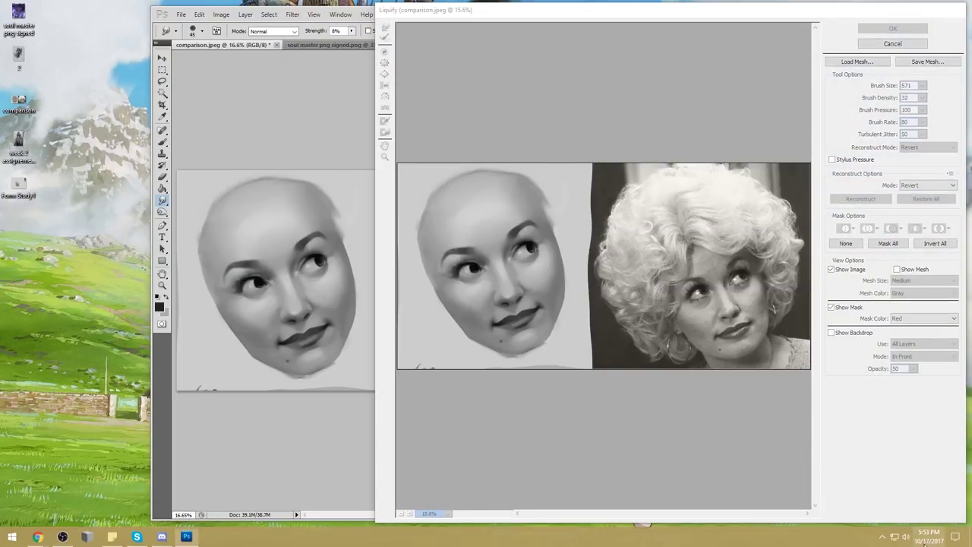
click(921, 540)
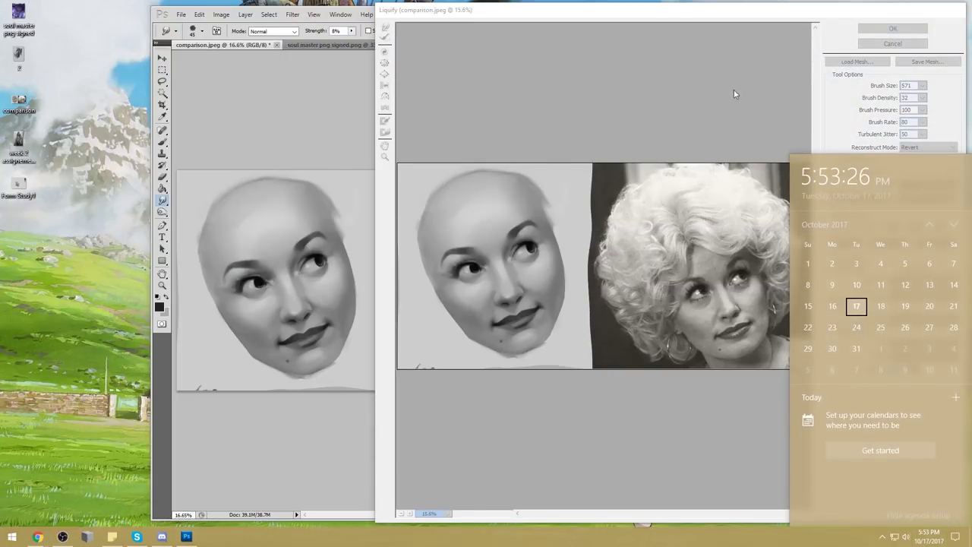
click(733, 93)
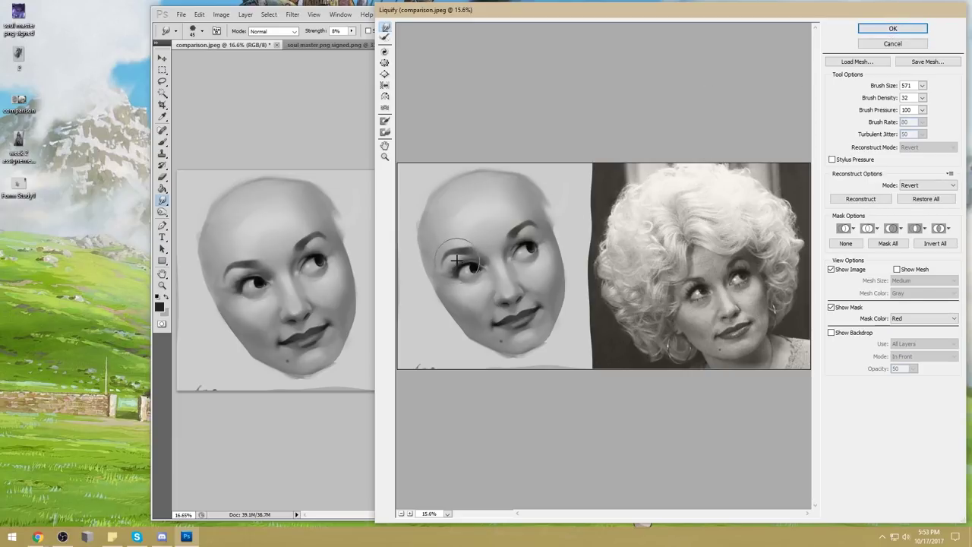
click(892, 29)
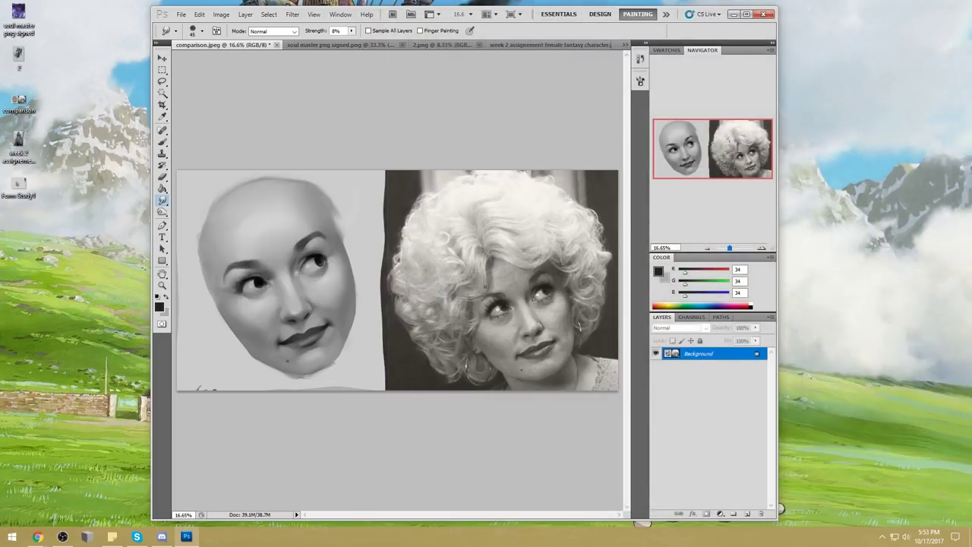
key(ctrl+a)
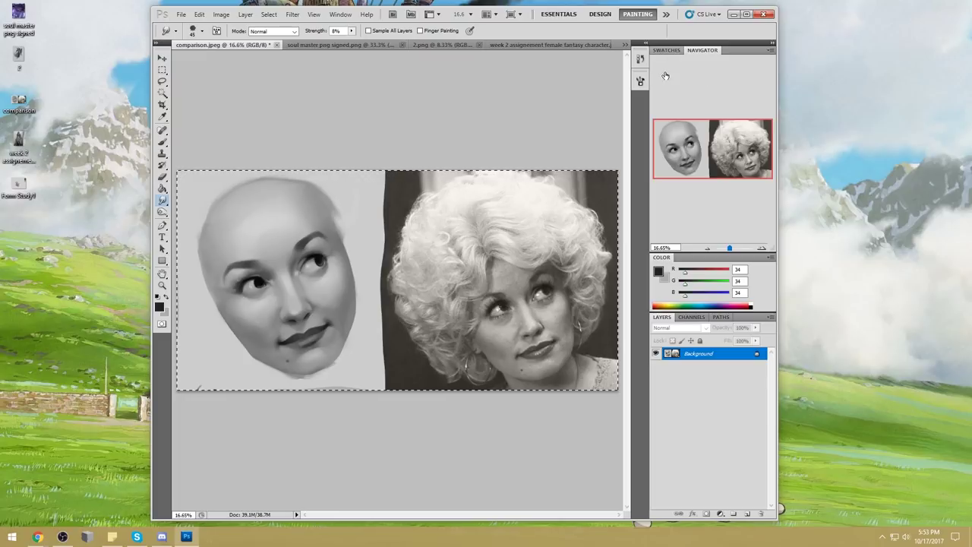
key(alt+Tab)
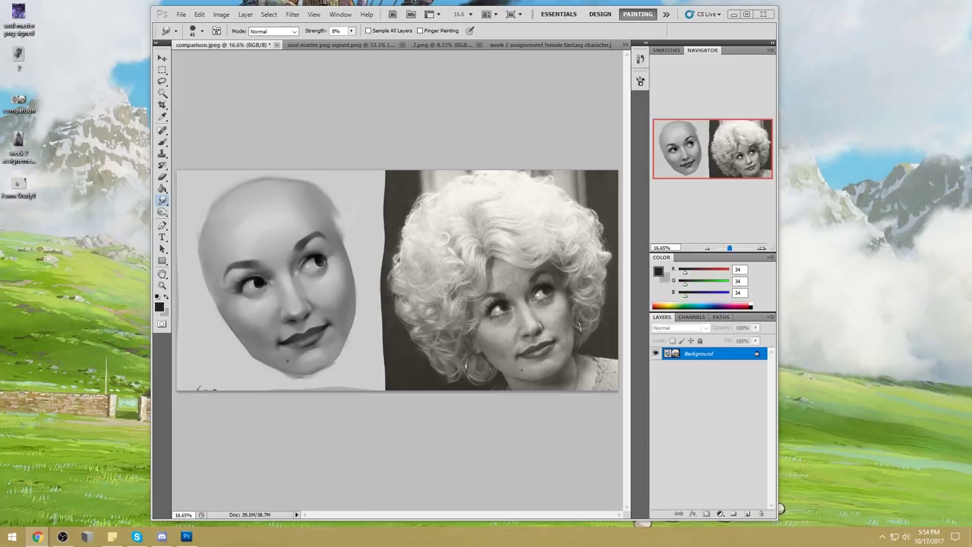
key(ctrl+a)
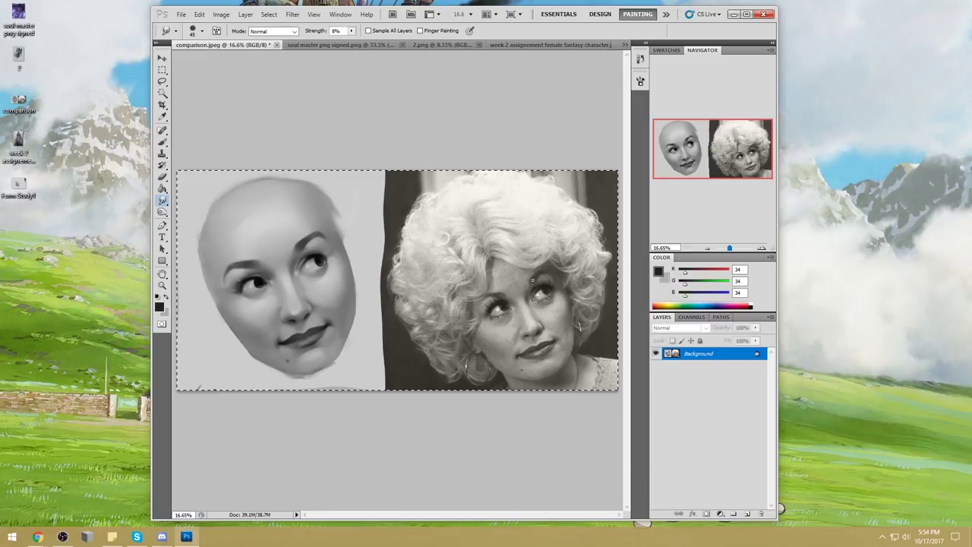
key(ctrl+d)
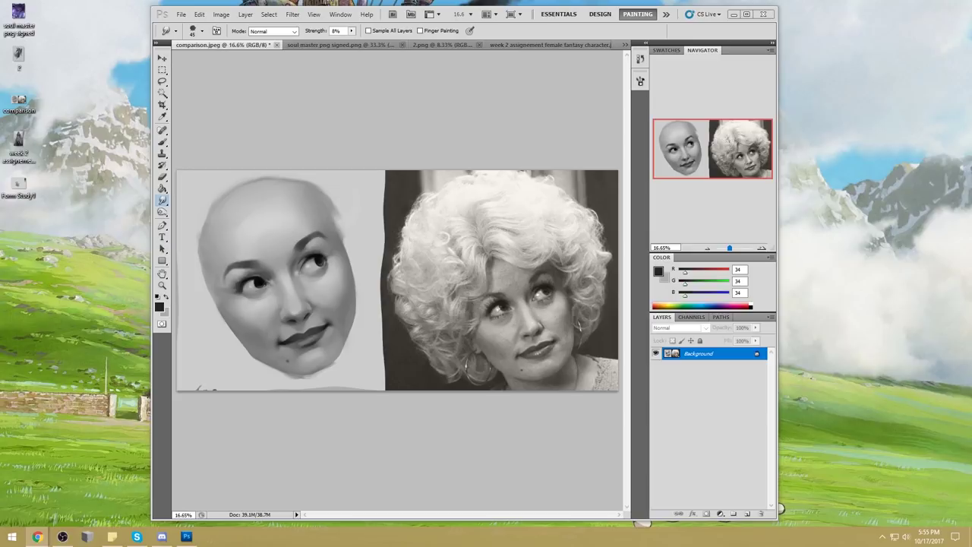
key(ctrl+a)
key(m)
right_click(541, 266)
click(562, 273)
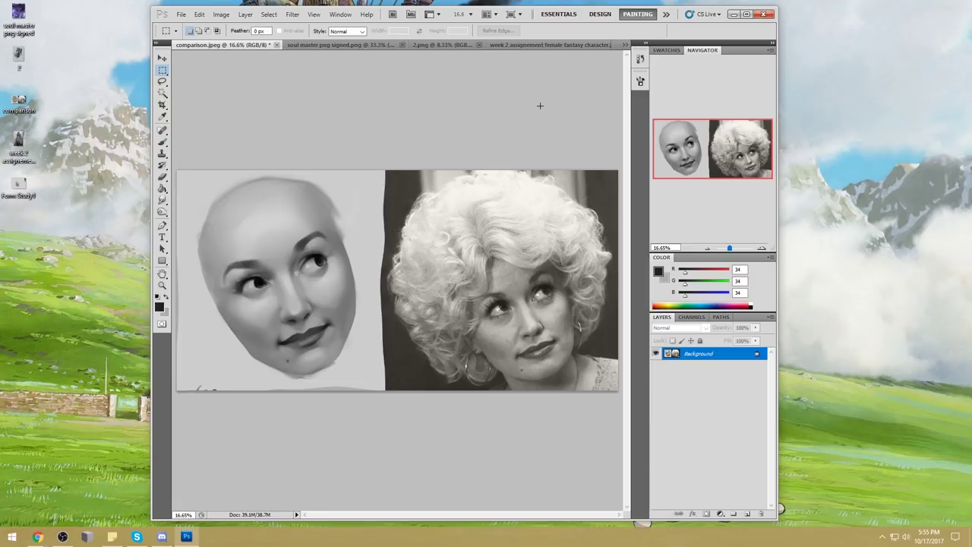
click(512, 2)
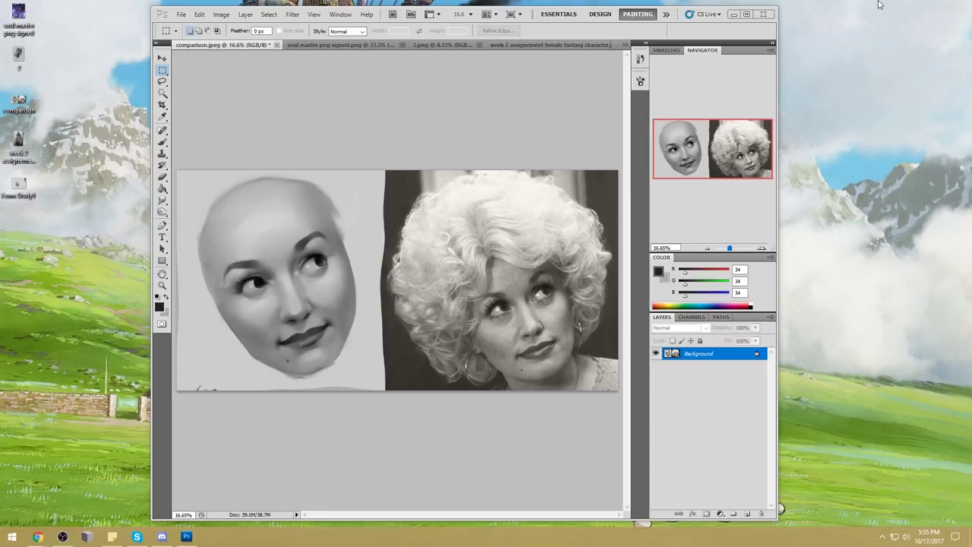
Reshape the left-hand eyebrow and eye area in Liquify, undoing a push made at 736 px and finishing with a smaller brush.
click(292, 15)
click(308, 74)
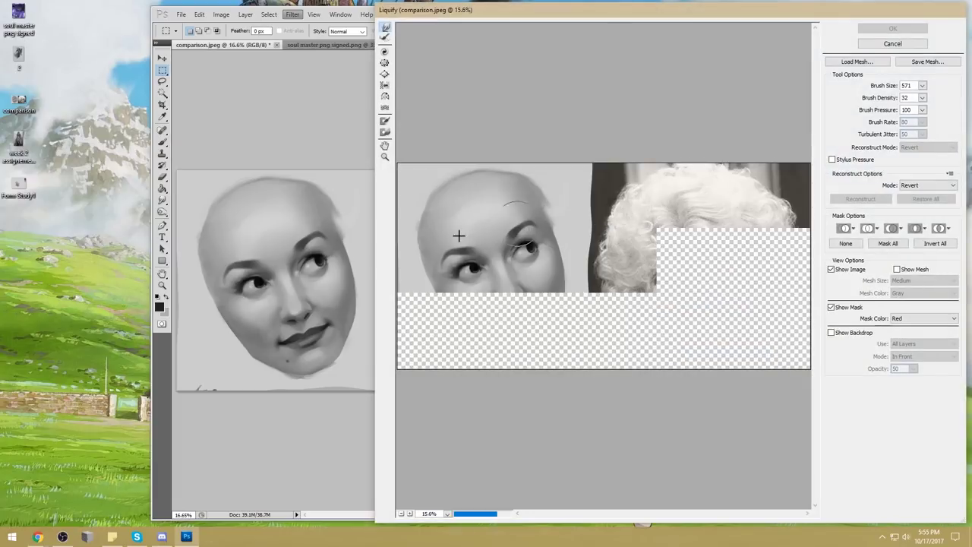
click(922, 86)
drag(889, 98, 897, 98)
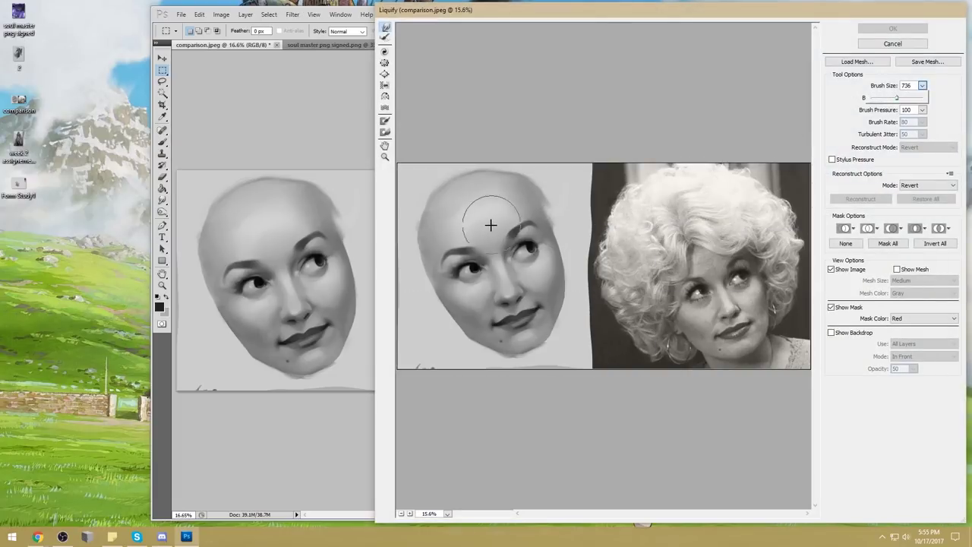
click(440, 242)
drag(440, 247, 436, 267)
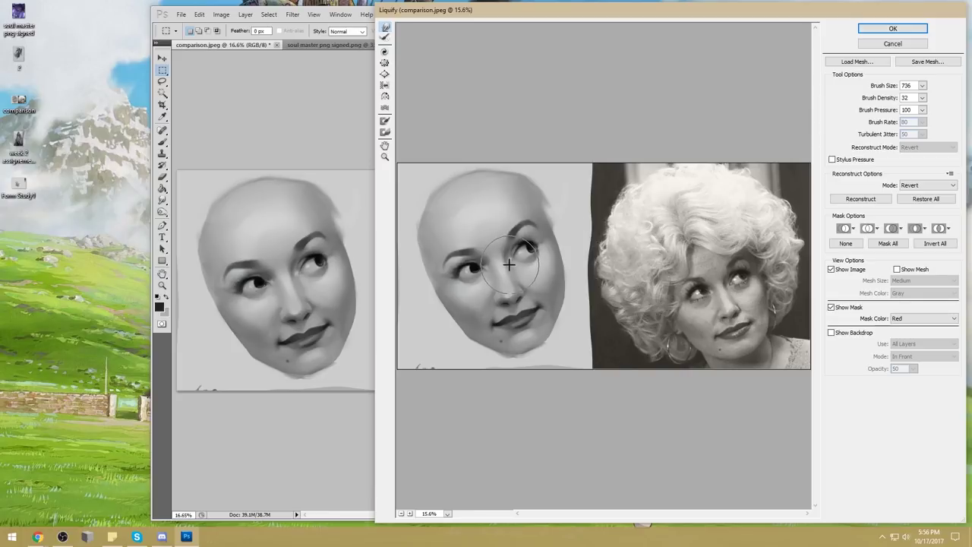
key(ctrl+z)
click(922, 85)
drag(886, 98, 878, 98)
click(472, 266)
click(896, 29)
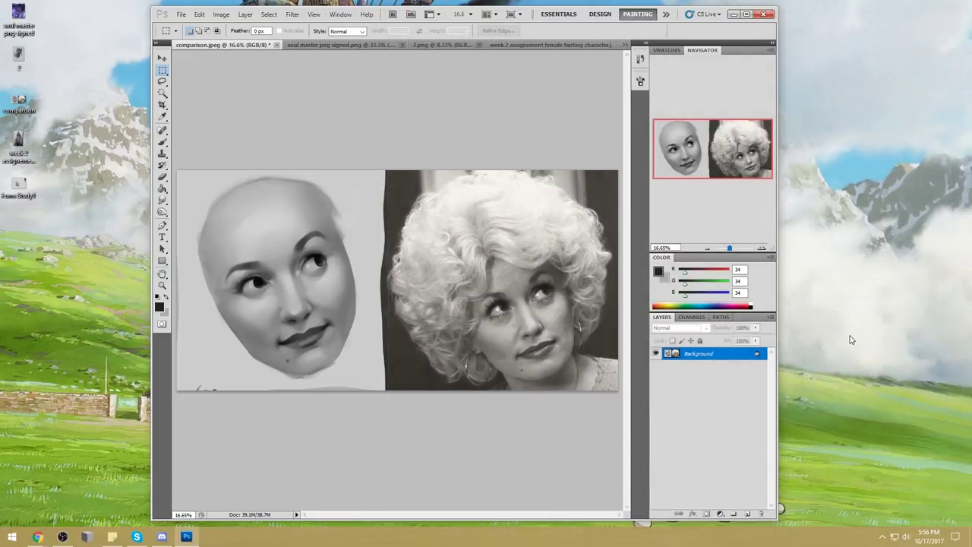
Toggle the last Liquify edit off and on to compare the face before and after it.
key(ctrl+z)
key(ctrl+z)
key(ctrl+z)
key(ctrl+z)
key(ctrl+z)
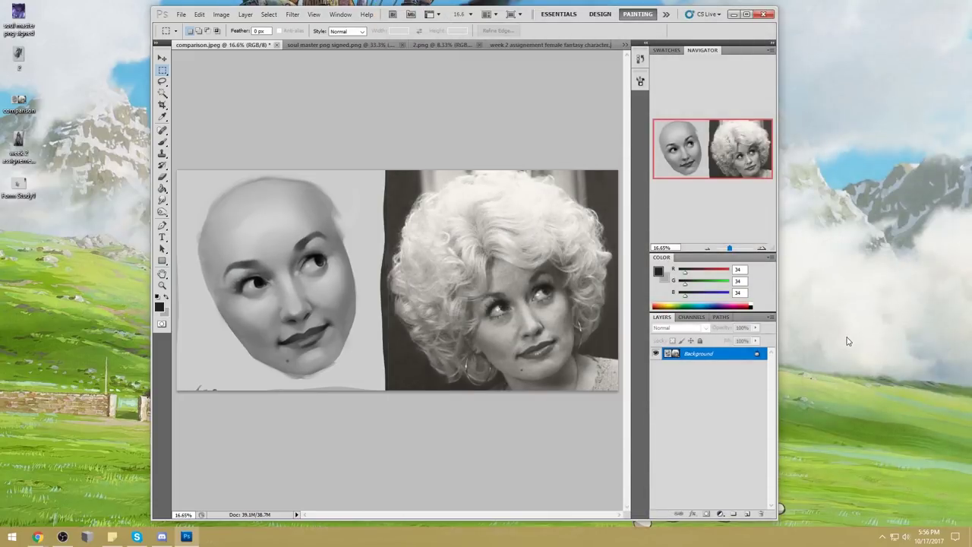
key(ctrl+z)
key(ctrl+z)
key(ctrl+z)
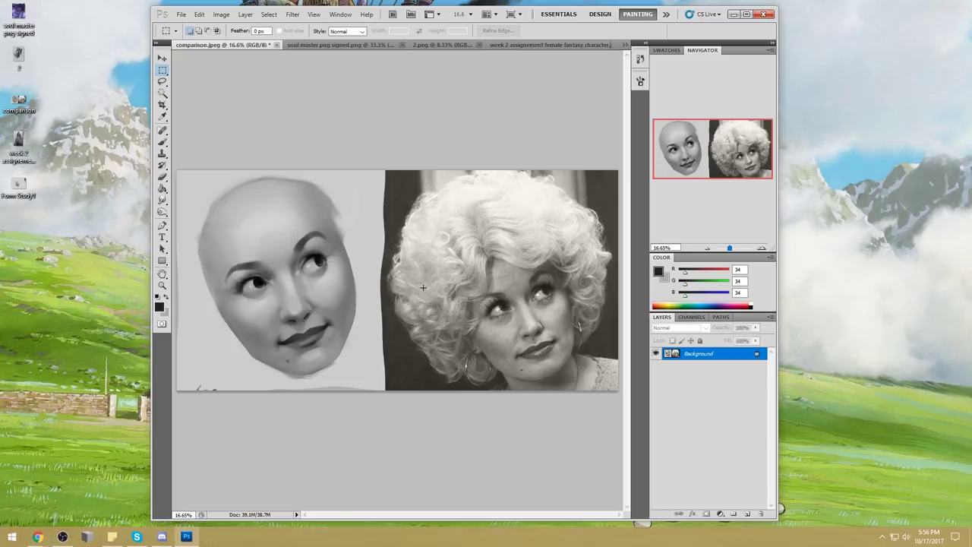
key(ctrl+z)
Try to copy the whole canvas, revert to the comparison.jpeg opening snapshot, and paste the corrected painting as a new layer.
key(ctrl+a)
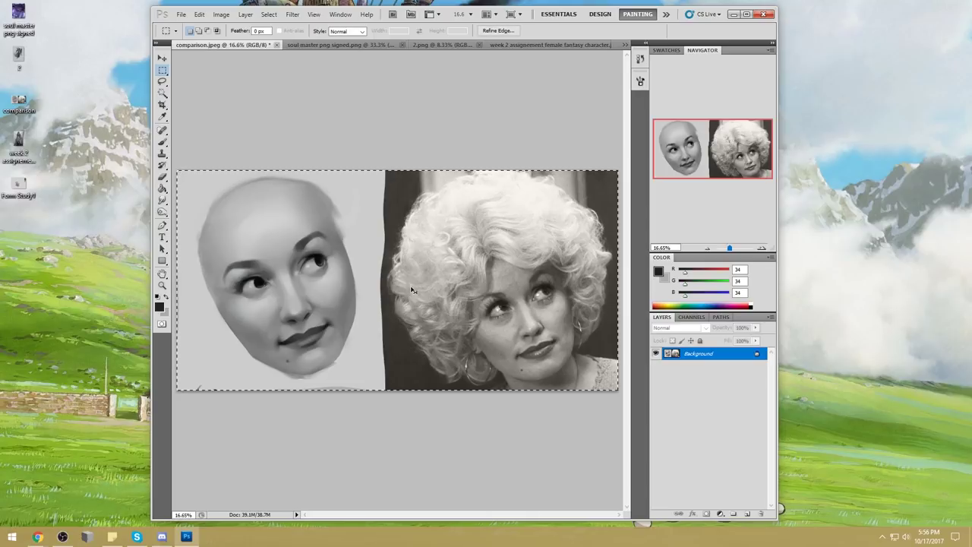
click(640, 58)
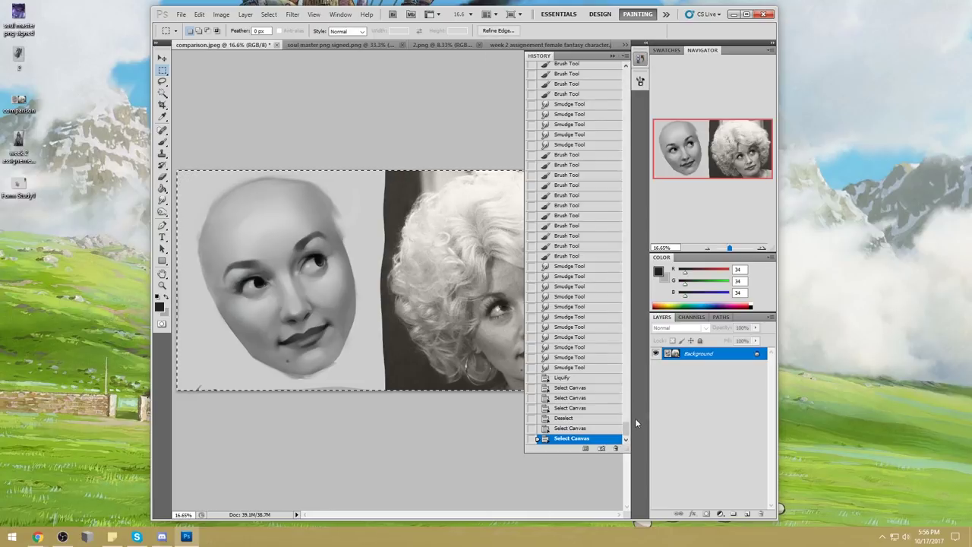
drag(625, 430, 599, 88)
scroll(598, 89, up, 5)
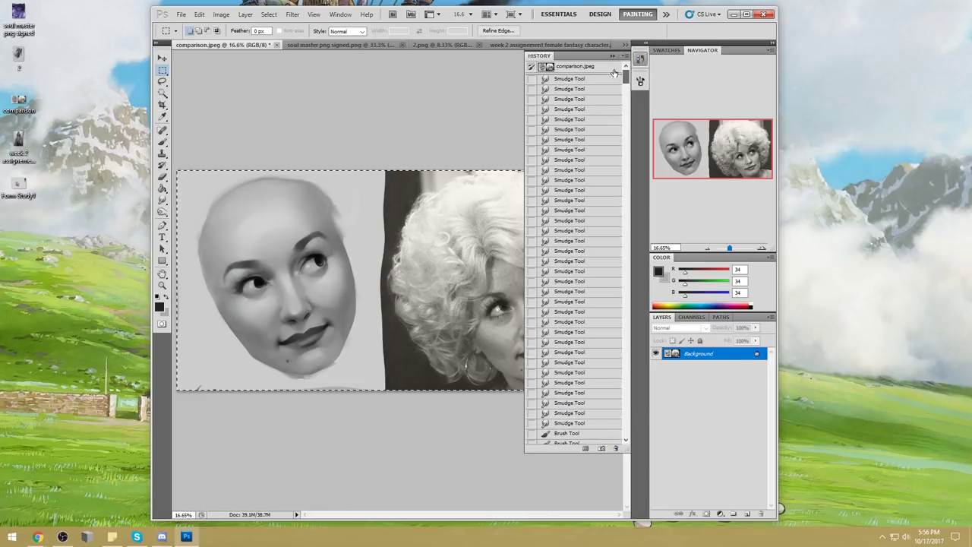
click(580, 67)
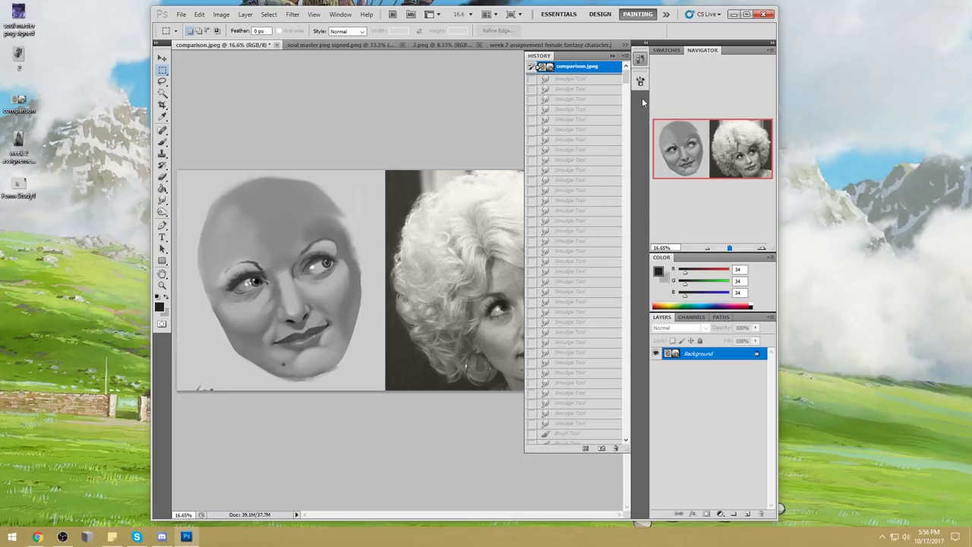
key(ctrl+v)
click(613, 56)
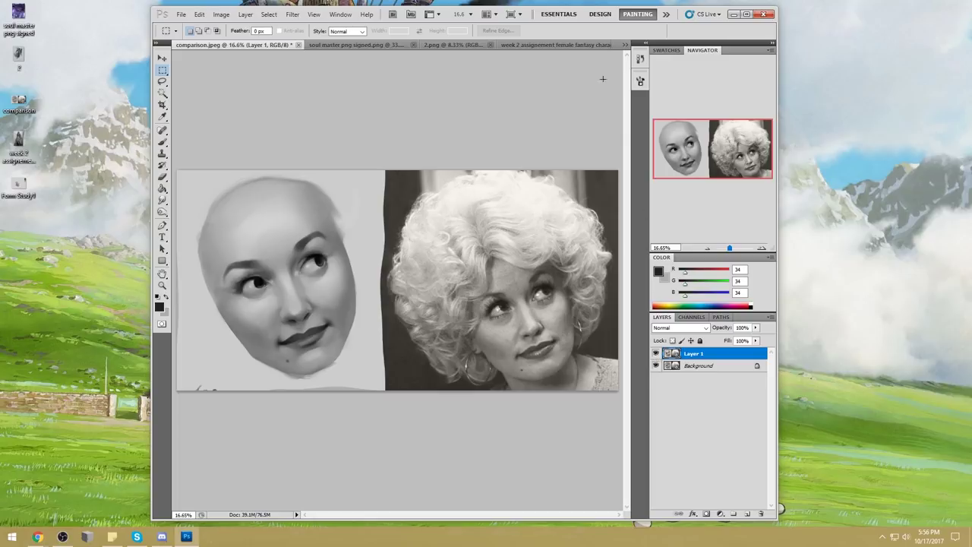
click(640, 59)
key(ctrl+z)
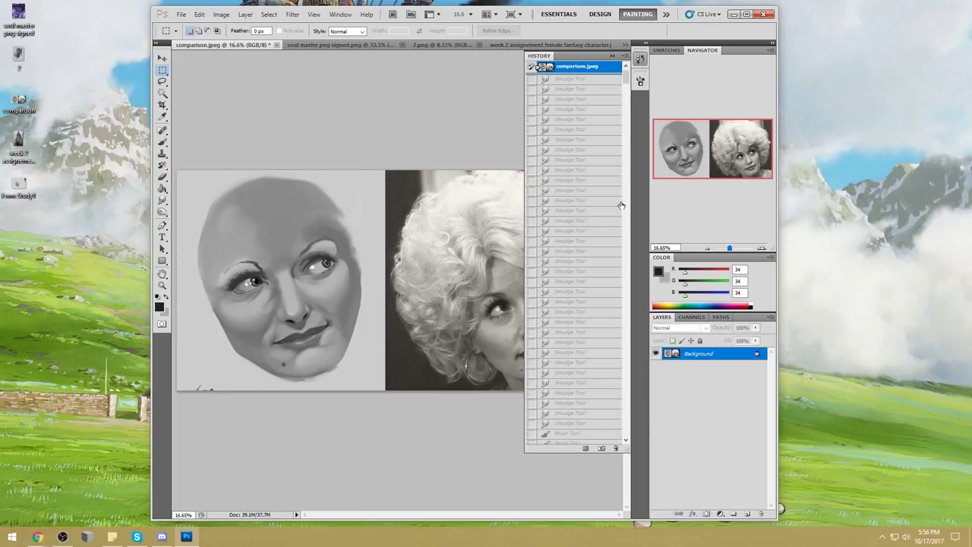
Step through the recorded Smudge and Brush history states from the first one onward to review the progress of the face corrections.
click(582, 79)
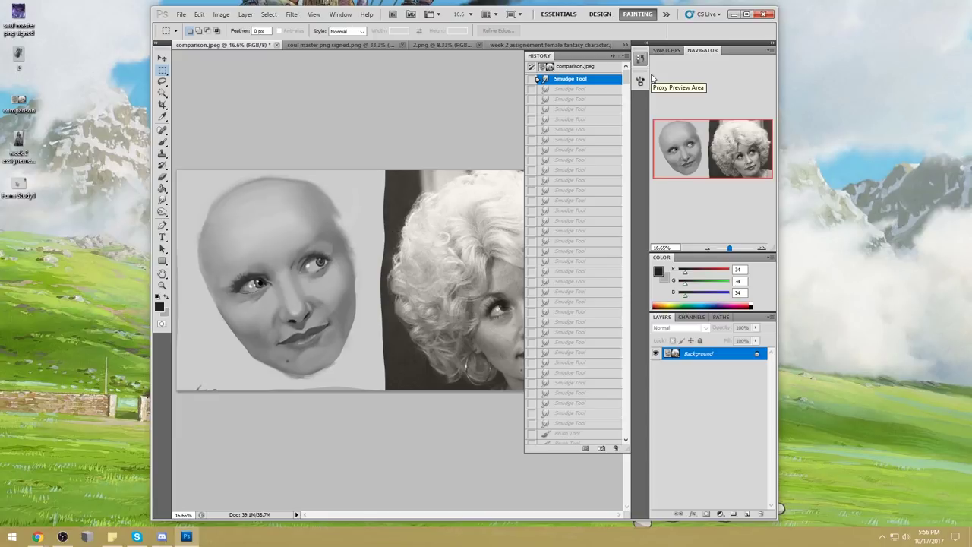
click(570, 99)
click(566, 150)
scroll(566, 159, down, 2)
click(568, 230)
scroll(568, 231, down, 3)
click(563, 281)
scroll(583, 285, down, 3)
click(587, 300)
scroll(588, 300, down, 3)
click(588, 300)
scroll(588, 301, down, 3)
click(588, 300)
scroll(587, 300, down, 3)
click(588, 301)
scroll(588, 300, down, 3)
click(588, 299)
scroll(588, 300, down, 3)
click(588, 298)
scroll(588, 298, down, 3)
click(588, 297)
scroll(588, 300, down, 3)
click(588, 298)
scroll(587, 298, down, 3)
click(587, 299)
scroll(587, 300, down, 3)
click(587, 300)
scroll(587, 301, down, 3)
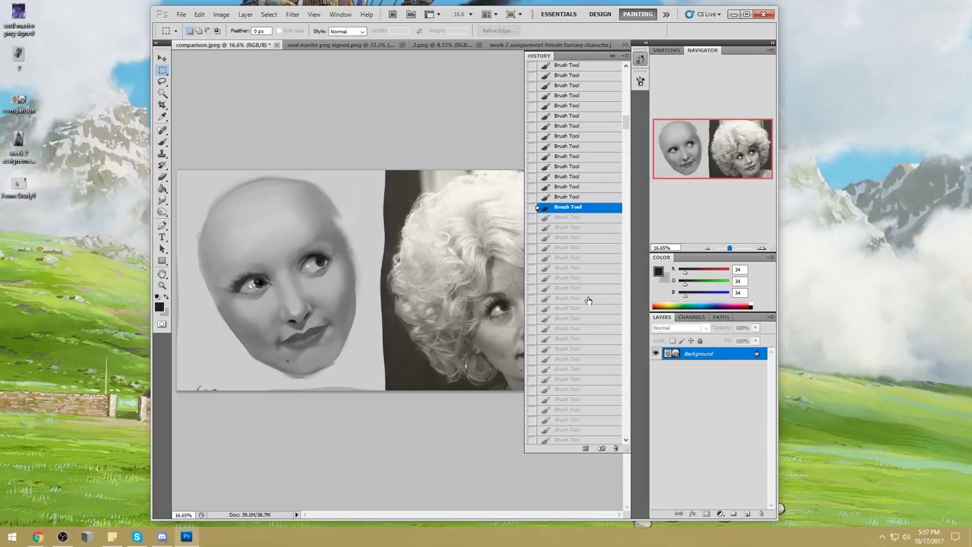
scroll(588, 301, down, 3)
click(588, 298)
scroll(588, 300, down, 3)
scroll(588, 300, down, 3)
click(588, 298)
scroll(588, 300, down, 3)
click(587, 300)
scroll(587, 300, down, 3)
click(588, 298)
scroll(588, 300, down, 3)
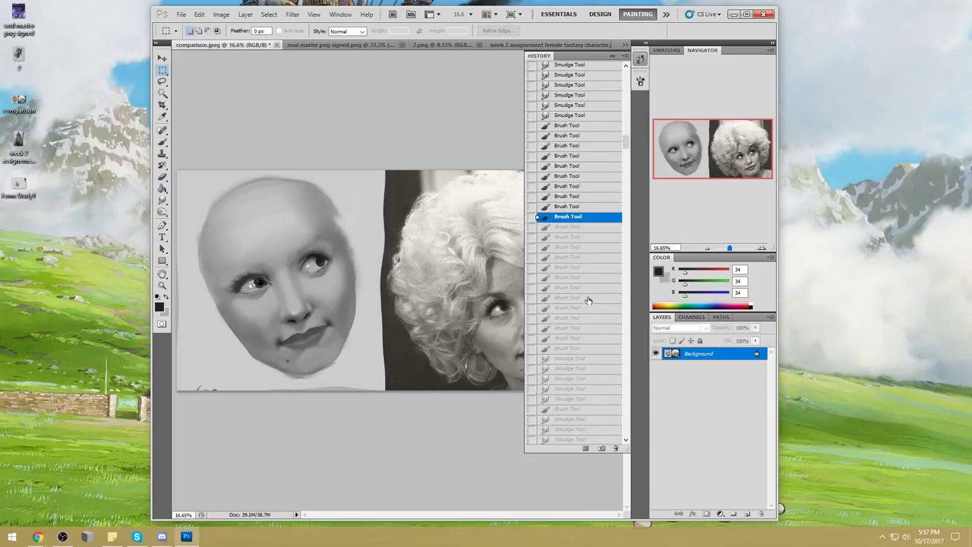
scroll(588, 301, down, 3)
click(587, 299)
scroll(588, 301, down, 3)
click(588, 298)
scroll(587, 301, down, 3)
click(587, 299)
scroll(587, 300, down, 5)
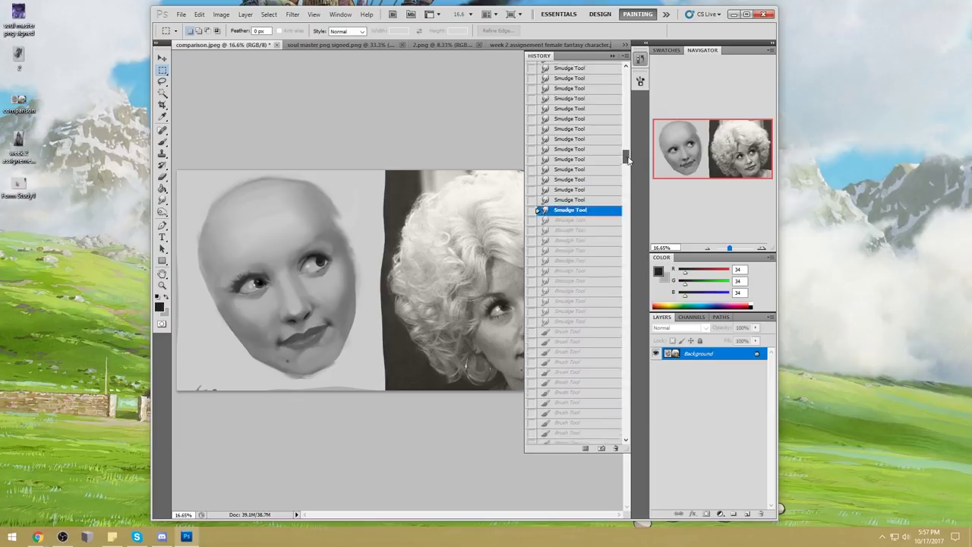
click(577, 245)
drag(626, 209, 627, 269)
click(576, 256)
click(595, 238)
click(597, 263)
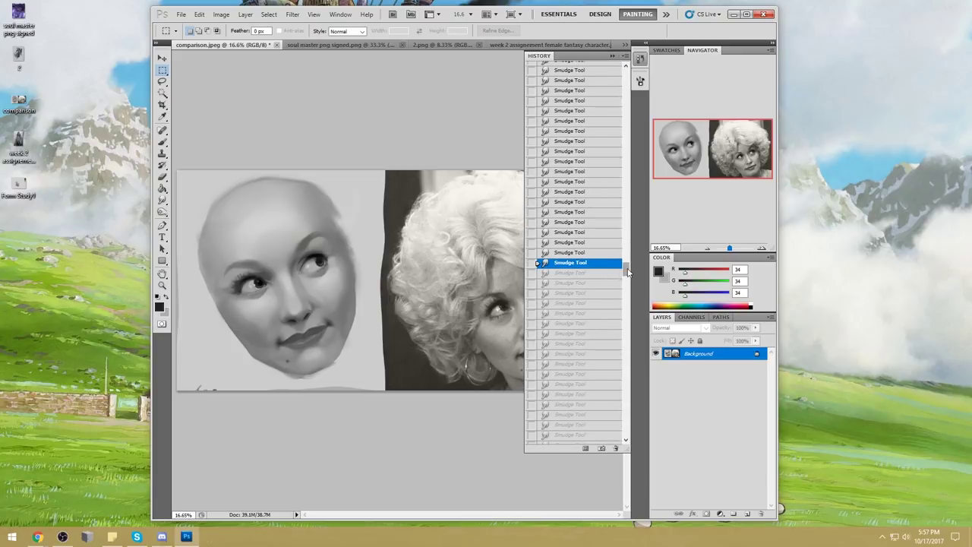
mouse_move(628, 272)
mouse_down()
mouse_move(629, 256)
mouse_move(627, 272)
mouse_up()
click(584, 217)
click(599, 284)
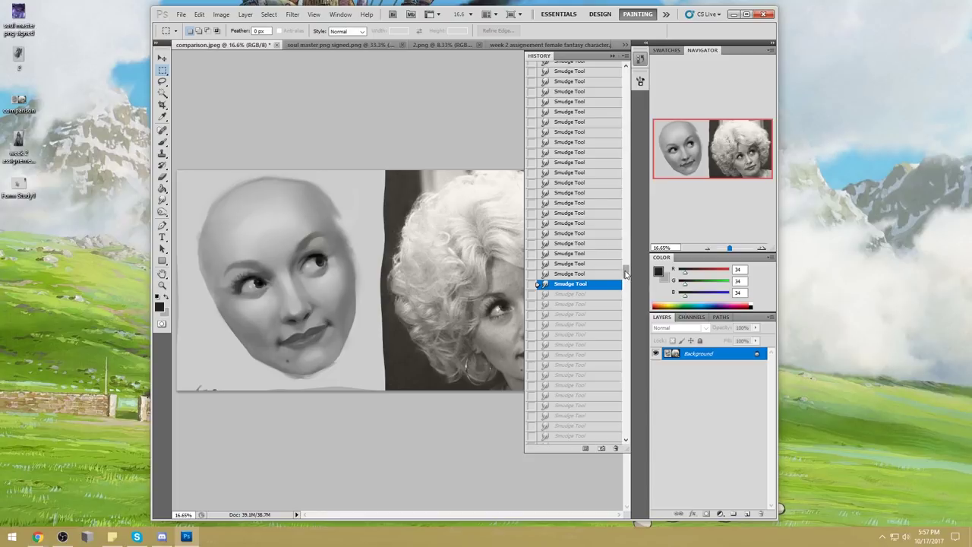
Return the document to its most recent history state, the final Select Canvas.
drag(626, 273, 625, 429)
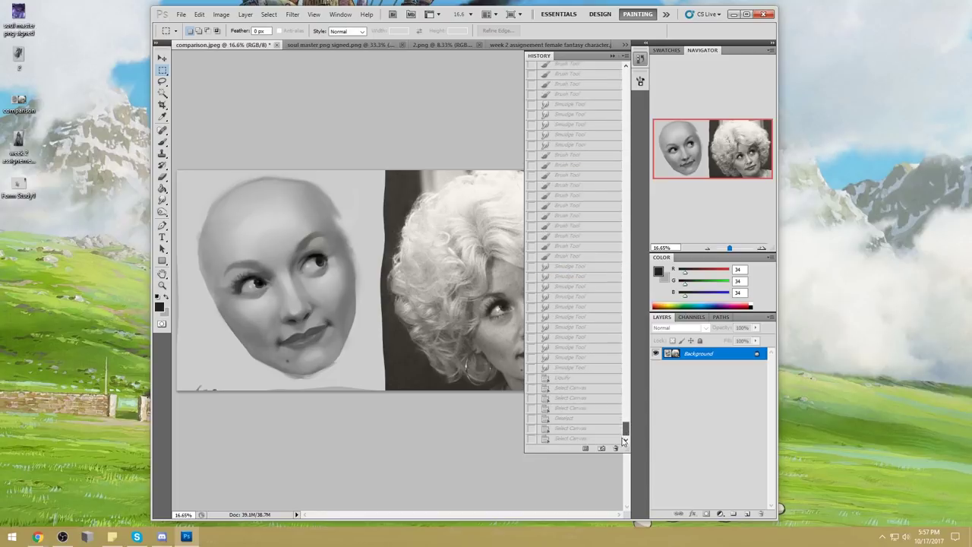
click(578, 438)
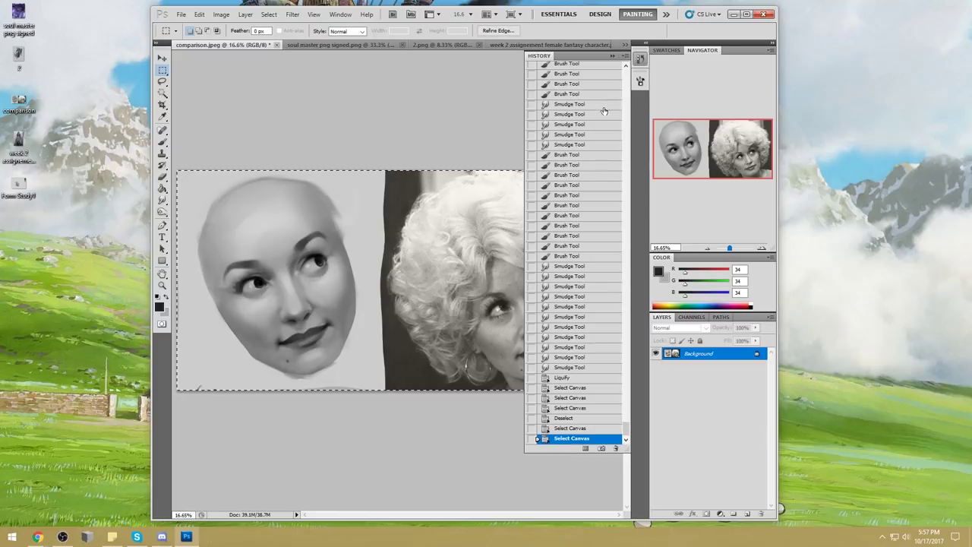
click(615, 57)
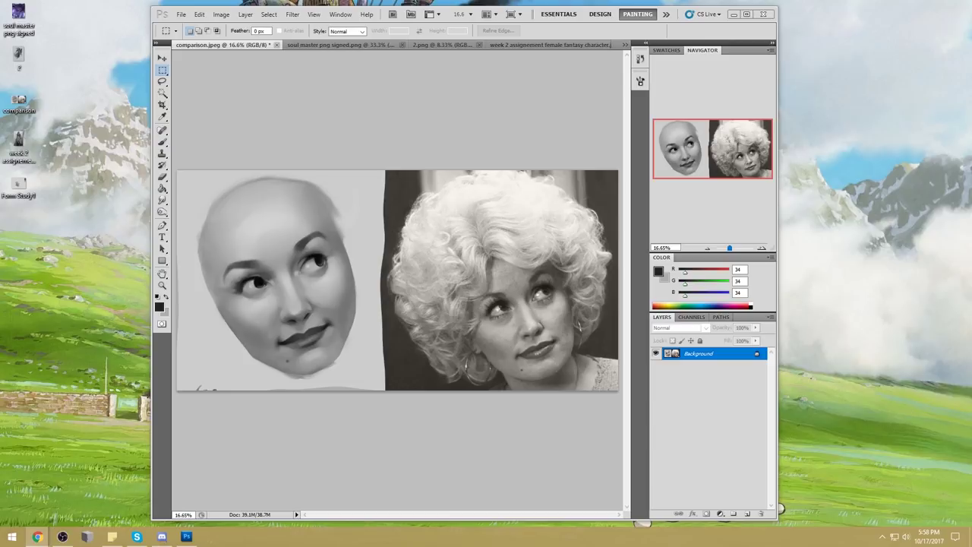
Sample the light grey background beside the painted face as the foreground colour (RGB 194, 196, 197) and switch to the Brush.
click(657, 271)
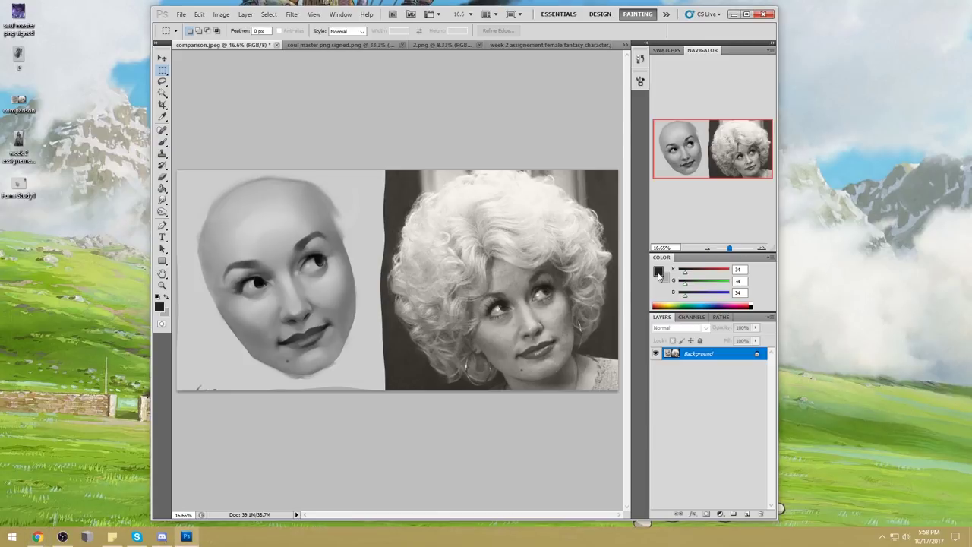
click(327, 277)
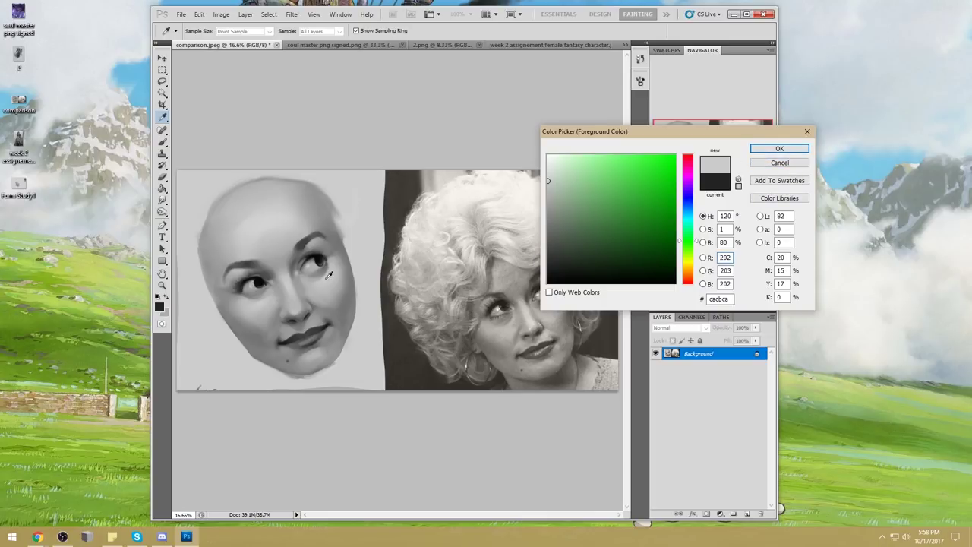
click(365, 258)
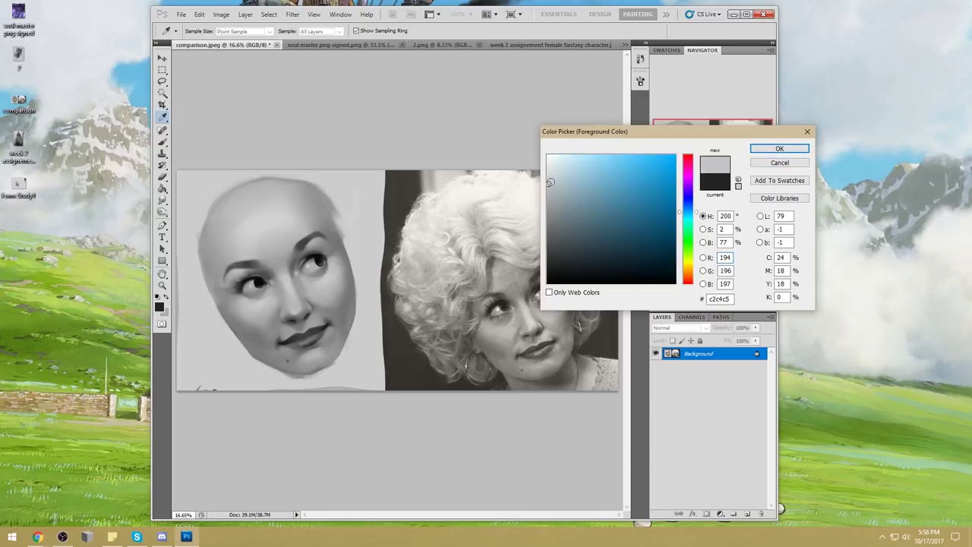
click(779, 148)
key(m)
key(b)
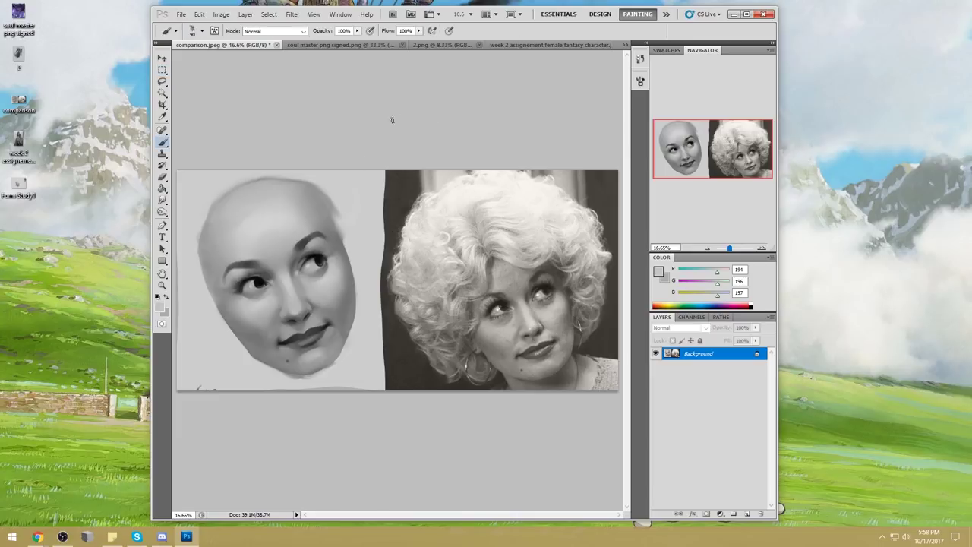
Pick a round brush preset, set the foreground colour to white (RGB 255), and enlarge the brush to 400 px.
right_click(492, 225)
double_click(620, 305)
click(658, 271)
drag(547, 156, 505, 152)
click(787, 149)
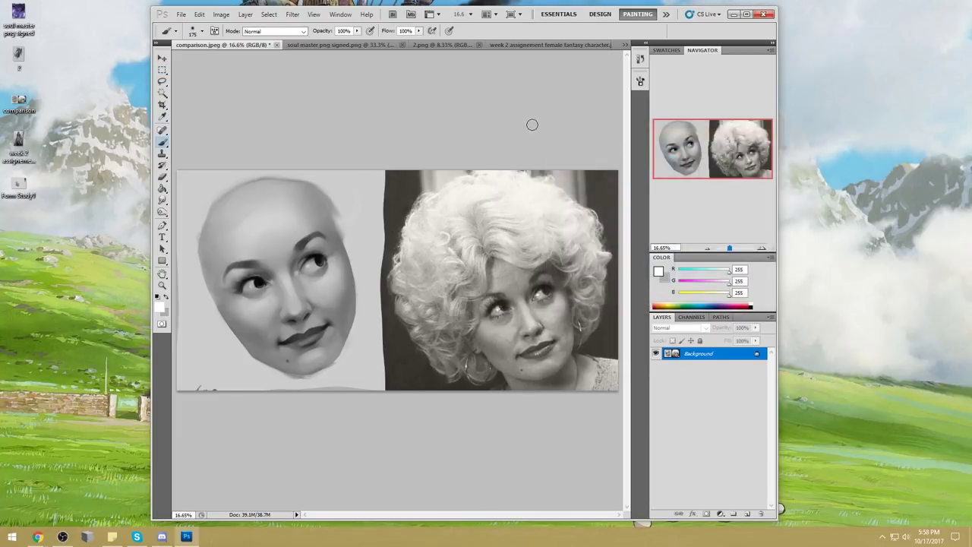
key(bracketright)
key(bracketright)
key(bracketright)
key(bracketright)
Copy the whole canvas, revert to the comparison.jpeg opening snapshot, and paste the corrected painting in place as a new layer.
key(ctrl+a)
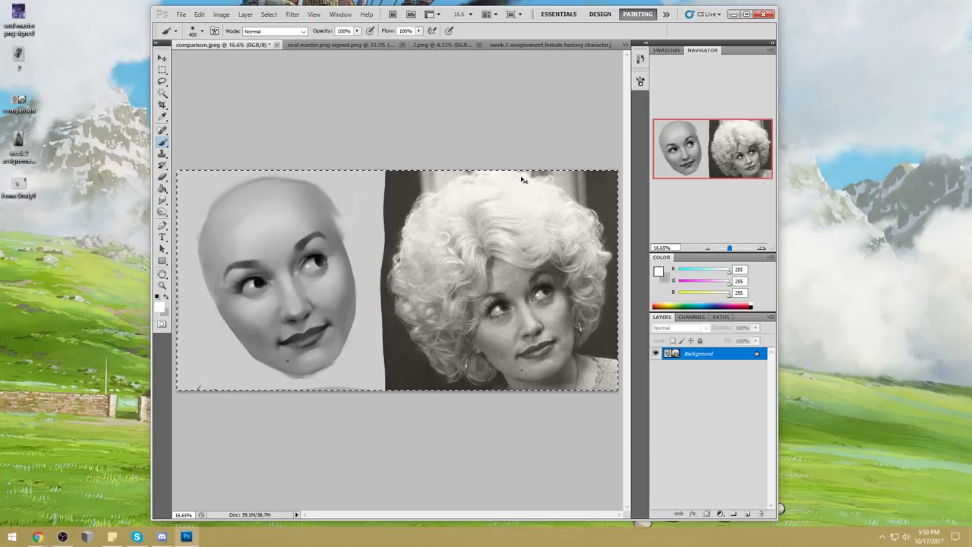
click(640, 58)
drag(626, 429, 626, 72)
click(597, 69)
key(ctrl+shift+v)
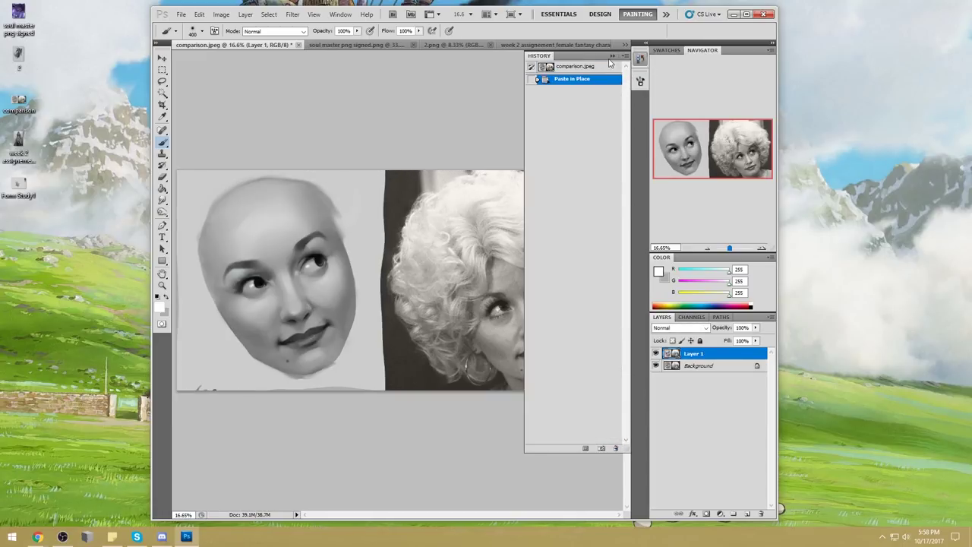
Hide and show the pasted layer to compare the corrected painting with the original.
click(612, 55)
click(656, 353)
click(656, 354)
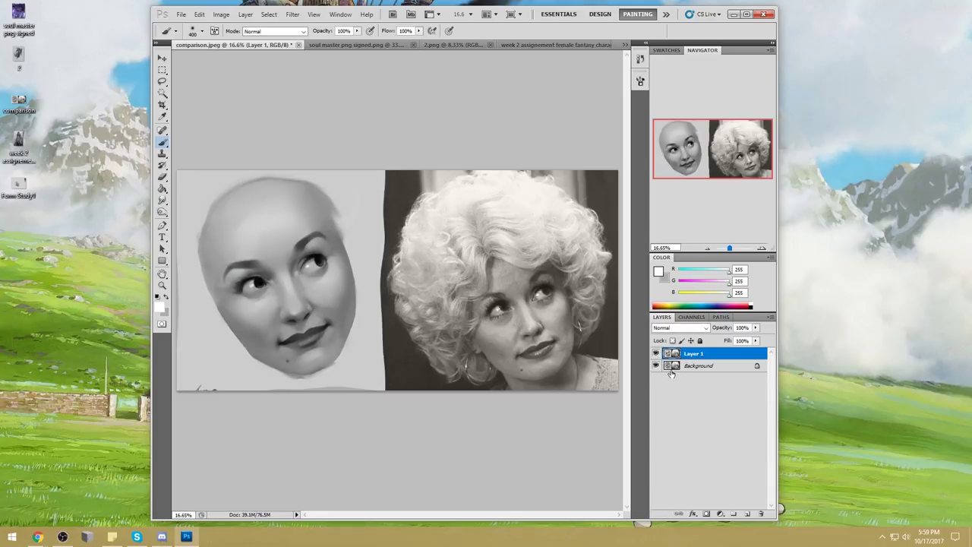
Try to select the grey background around the painted face with the Magic Wand at tolerance 15.
click(162, 93)
click(370, 263)
key(Return)
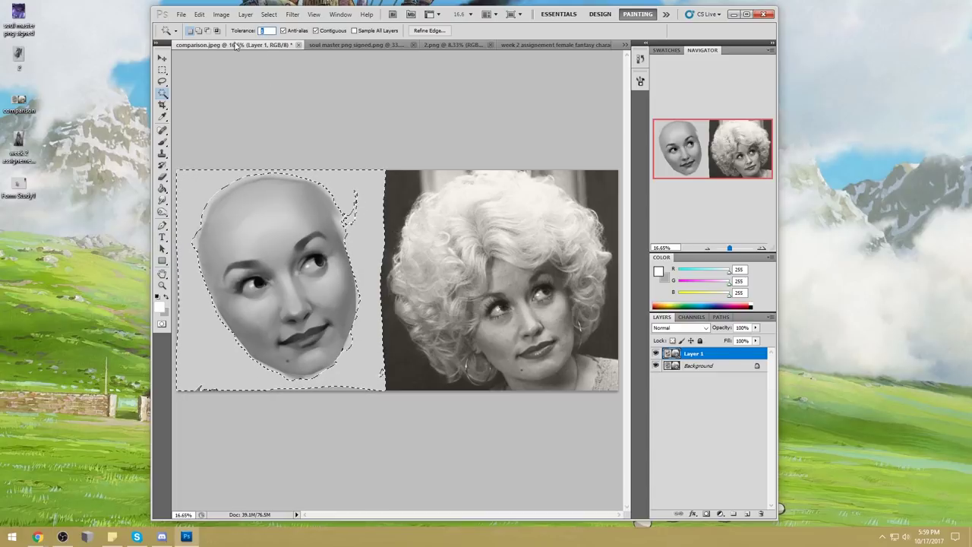
text(15)
click(358, 295)
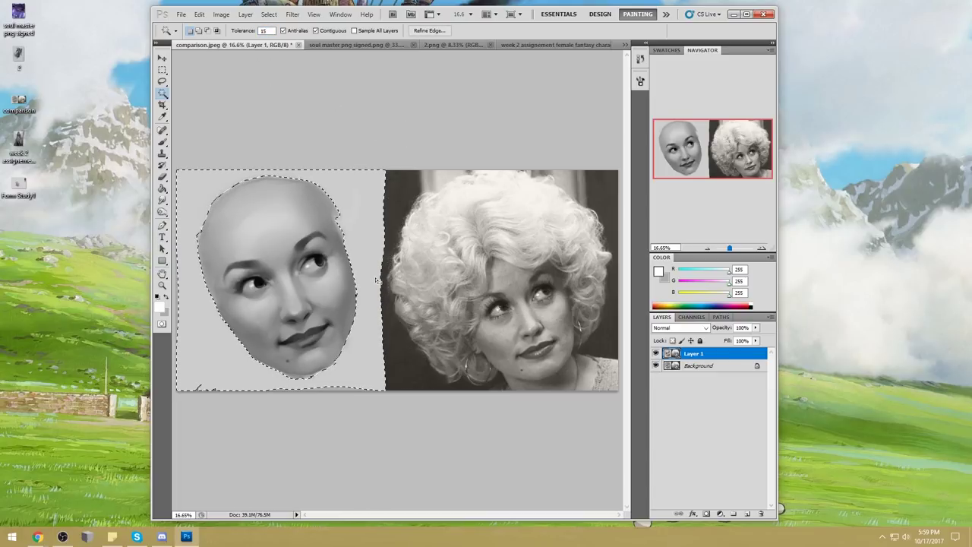
right_click(419, 296)
click(437, 302)
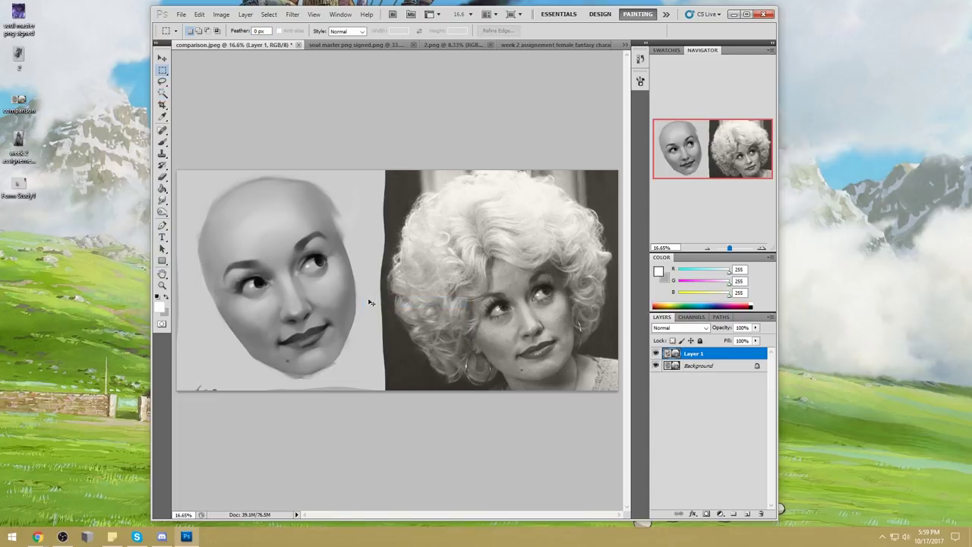
Sample near-black (RGB 16) from the right-hand painted eye and enlarge the brush to 1600 px.
key(b)
alt+click(318, 260)
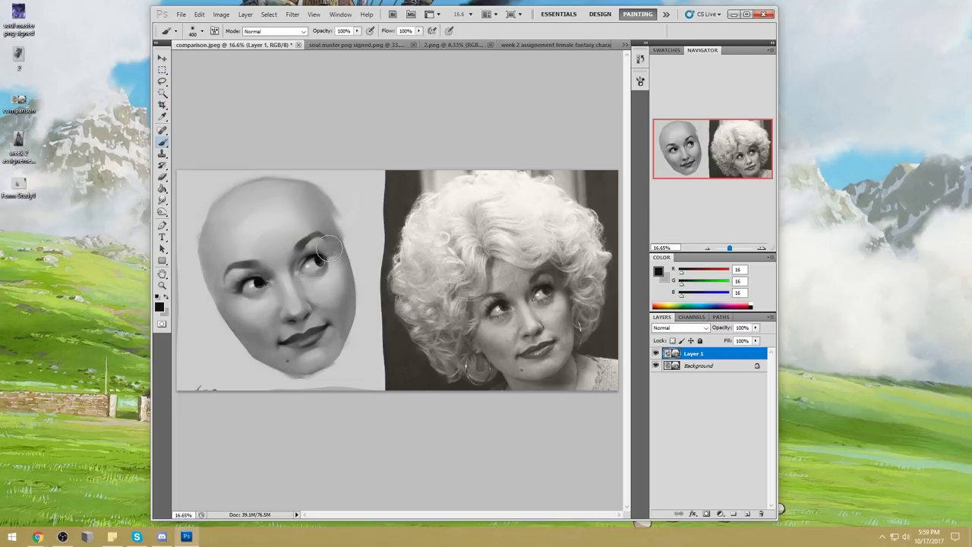
key(w)
click(163, 142)
key(bracketright)
key(bracketright)
key(bracketright)
key(bracketright)
key(bracketright)
key(bracketright)
key(bracketright)
key(bracketright)
key(bracketright)
key(bracketright)
key(bracketright)
Try to isolate the painted face by selecting the grey background beside it with the Magic Wand.
key(w)
click(352, 246)
key(m)
right_click(356, 260)
click(390, 275)
key(ctrl+d)
Set the brush opacity to 43% and try a dark shading stroke down the left-hand side of the painted face, undoing it.
key(b)
click(356, 30)
drag(354, 43, 328, 42)
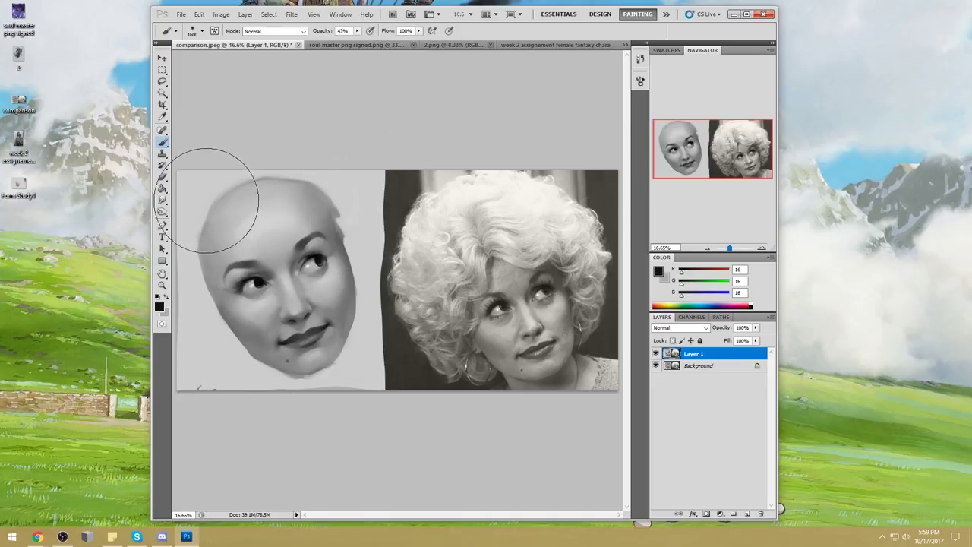
drag(207, 200, 247, 353)
key(ctrl+z)
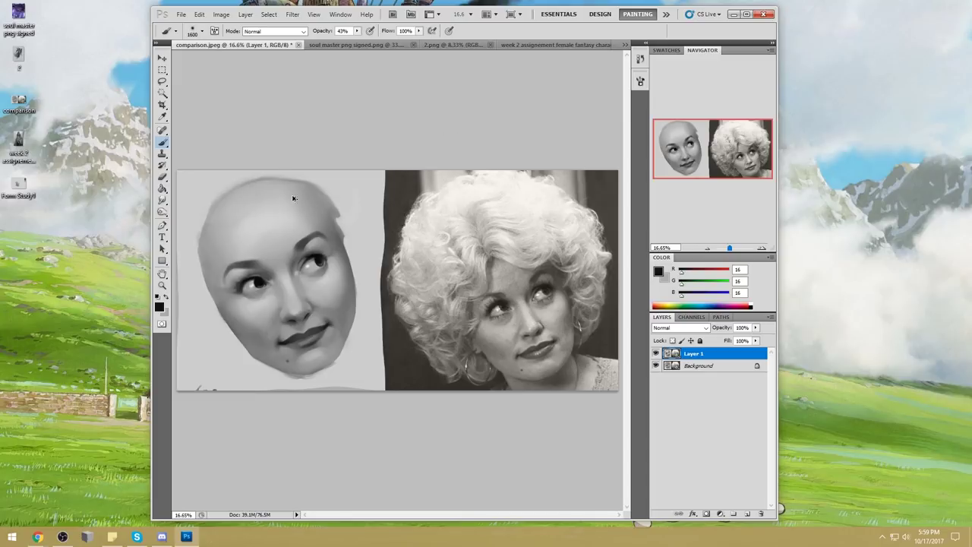
Try dark shading strokes at 43% opacity across the painted forehead and the chin, undoing both.
drag(205, 230, 299, 209)
drag(319, 333, 241, 387)
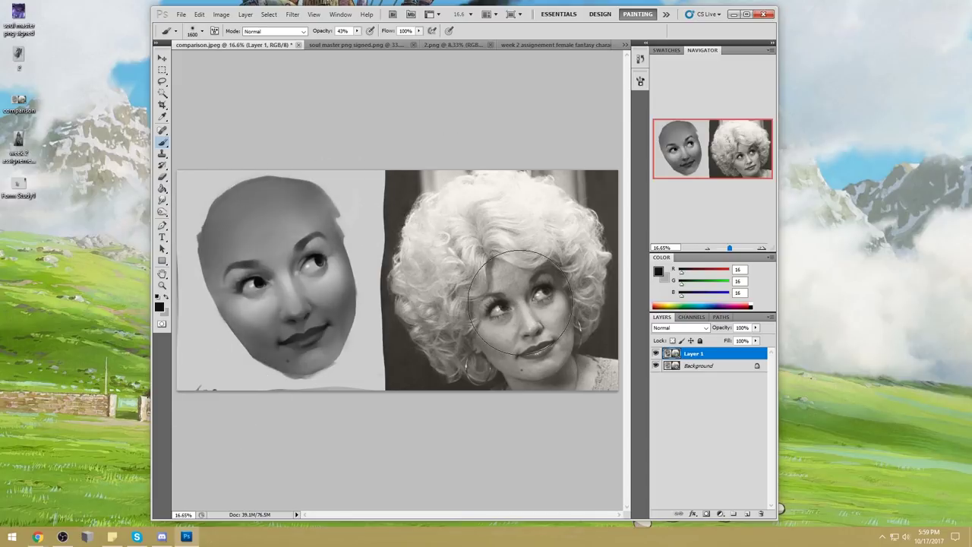
key(ctrl+alt+z)
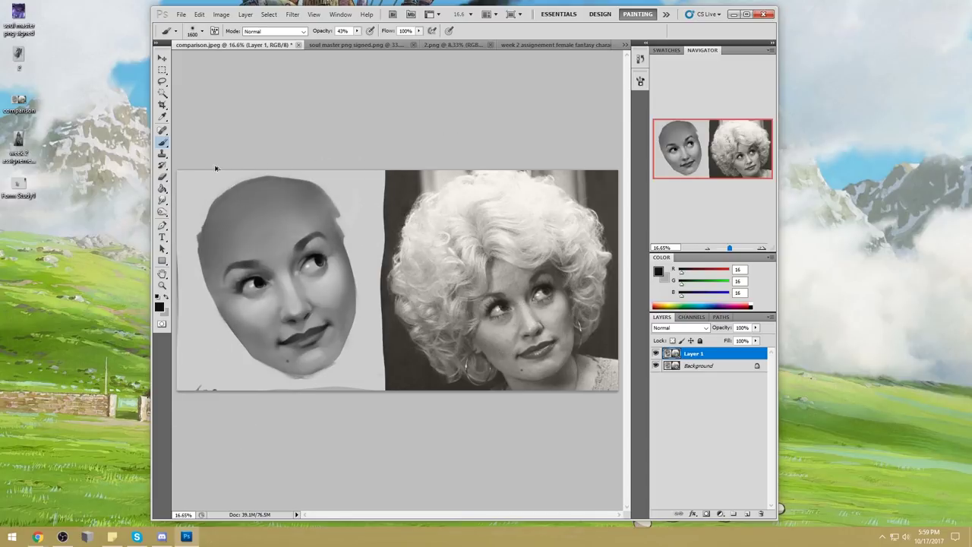
key(ctrl+alt+z)
Set the brush opacity to 15%, shade the left-hand side of the painted face, and reduce the brush to 500 px.
click(357, 31)
click(341, 43)
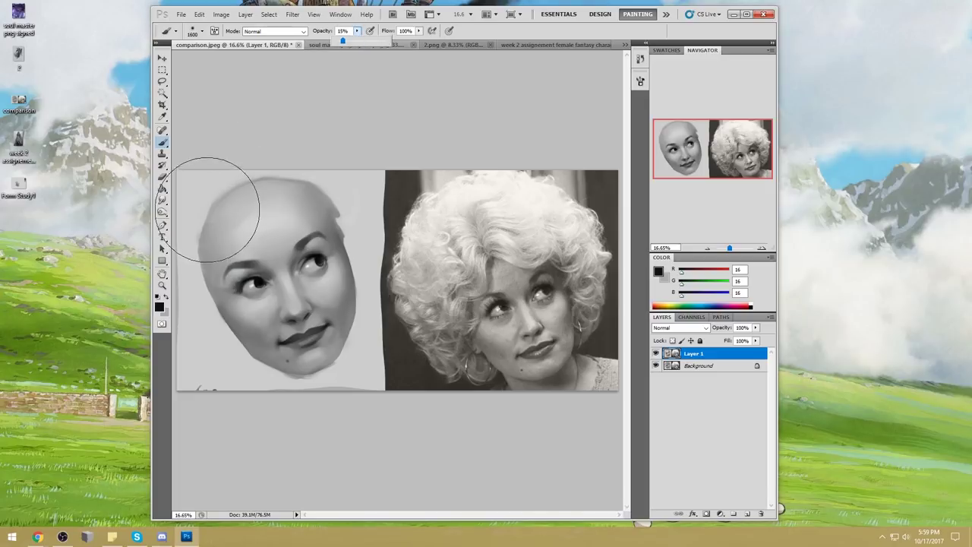
drag(207, 198, 232, 345)
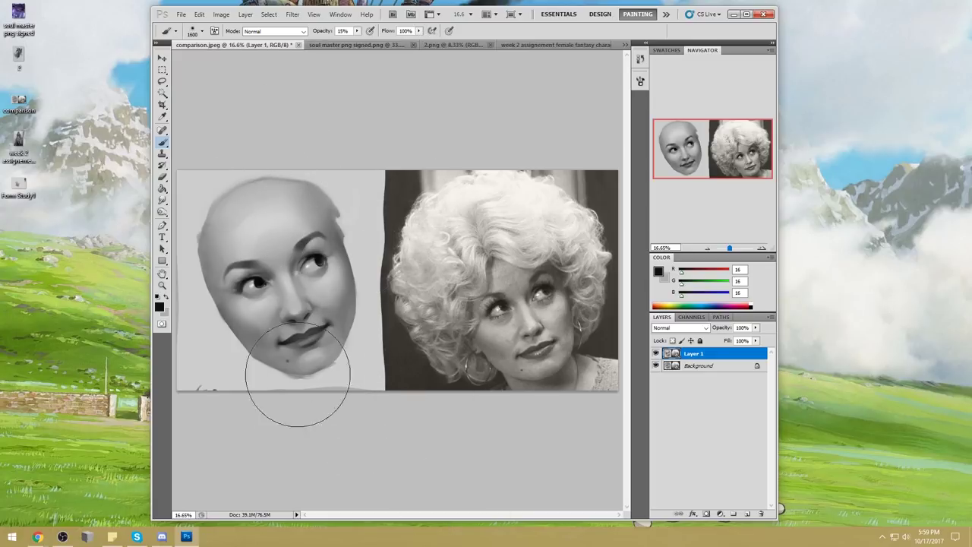
key(bracketleft)
key(bracketleft)
key(bracketleft)
key(bracketleft)
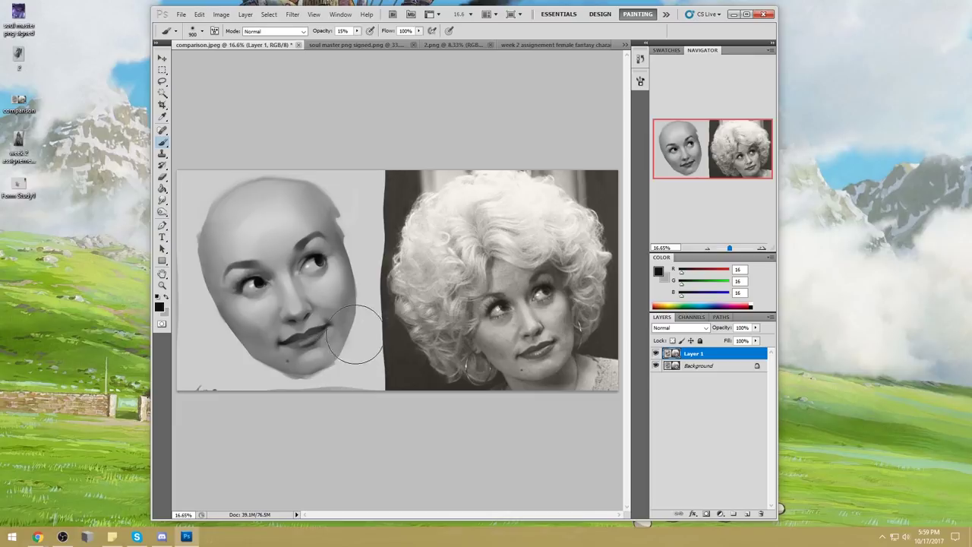
key(bracketleft)
key(bracketleft)
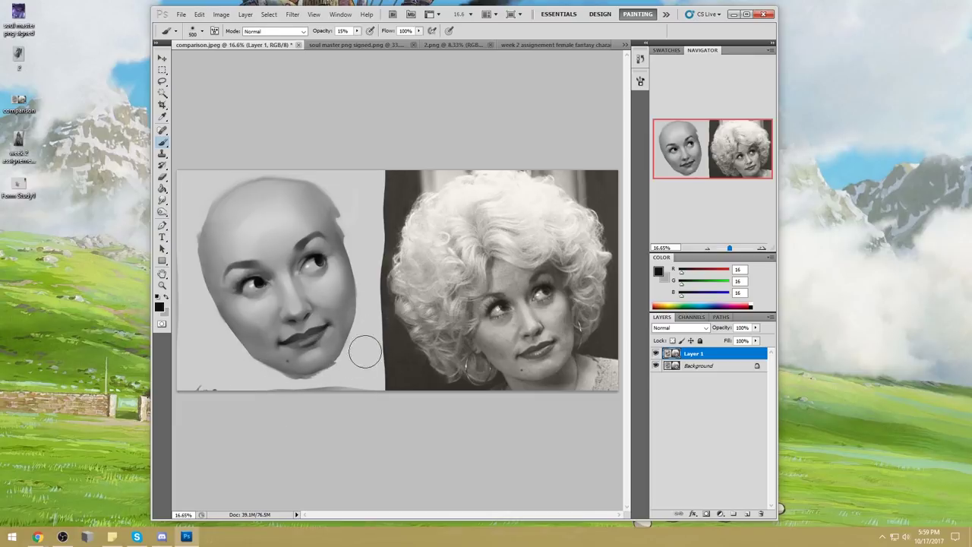
Compare the corrected face with the original painting by hiding and showing Layer 1 repeatedly.
click(656, 354)
click(655, 355)
click(655, 355)
click(655, 354)
click(655, 354)
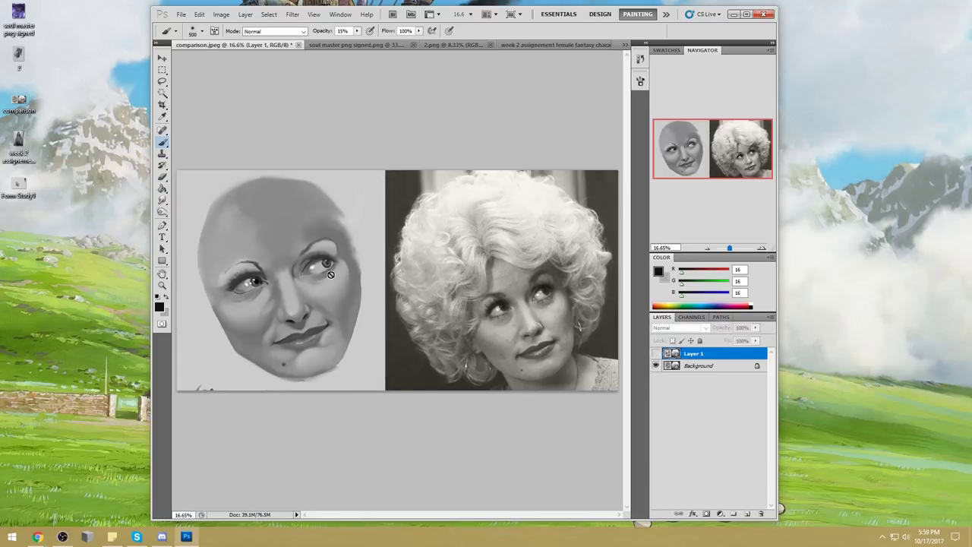
click(655, 354)
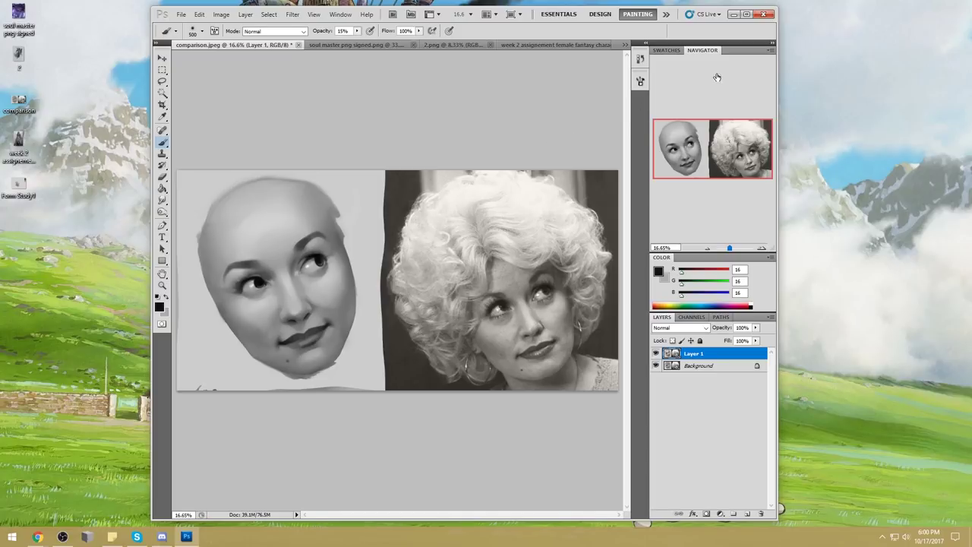
Flip the whole canvas horizontally and set the foreground colour to near-black (RGB 9).
key(ctrl+shift+h)
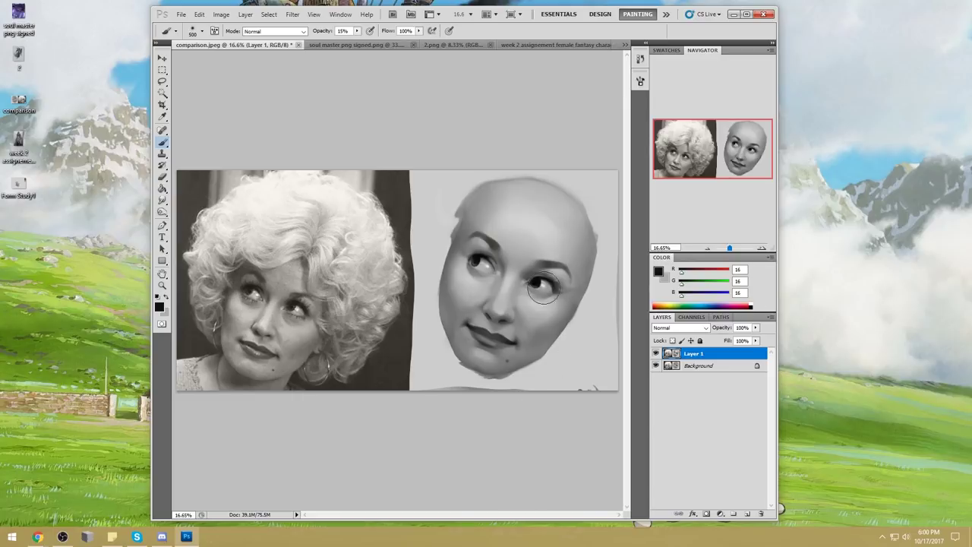
key(super)
key(super)
Use Liquify's Forward Warp at brush size 211 to nudge the right-hand eye's iris slightly up and outward from the white highlight.
click(293, 14)
click(305, 72)
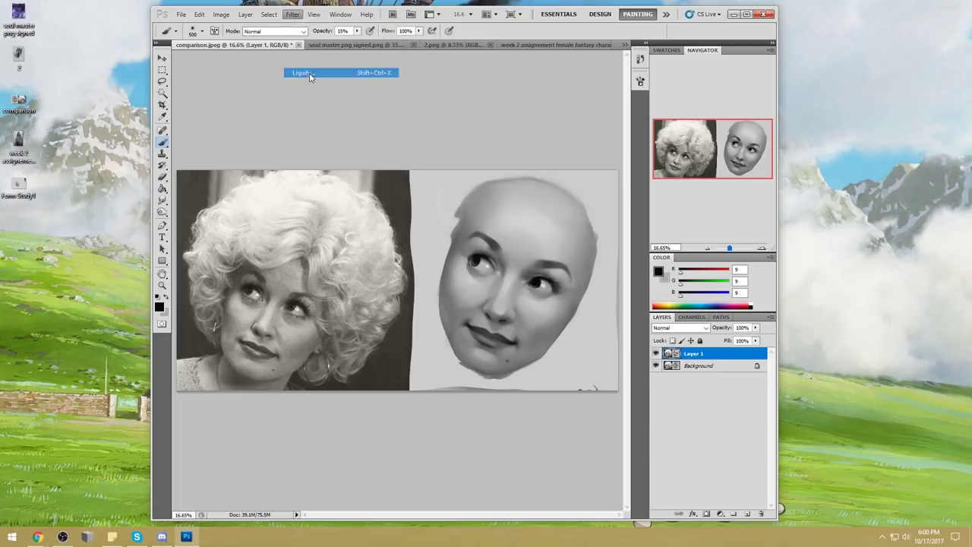
key(z)
drag(651, 228, 776, 303)
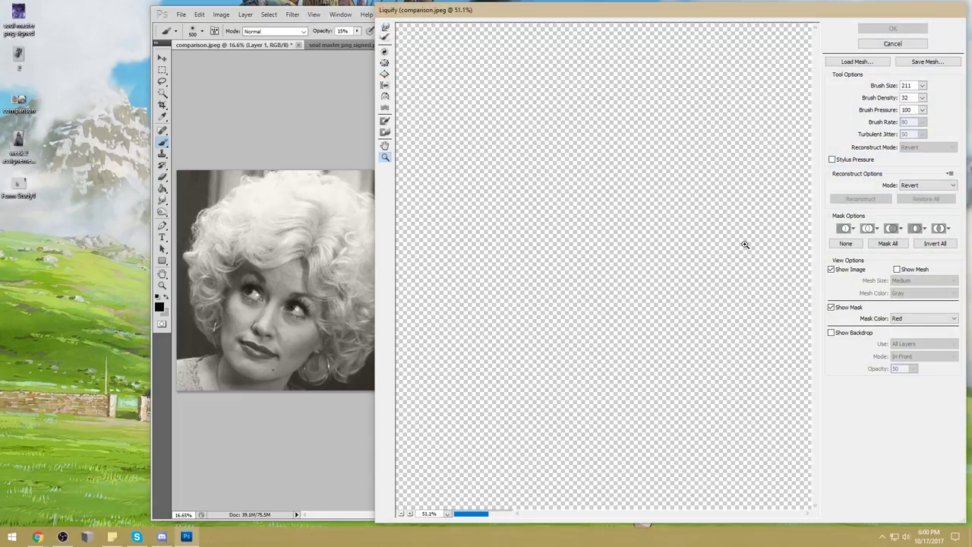
click(385, 28)
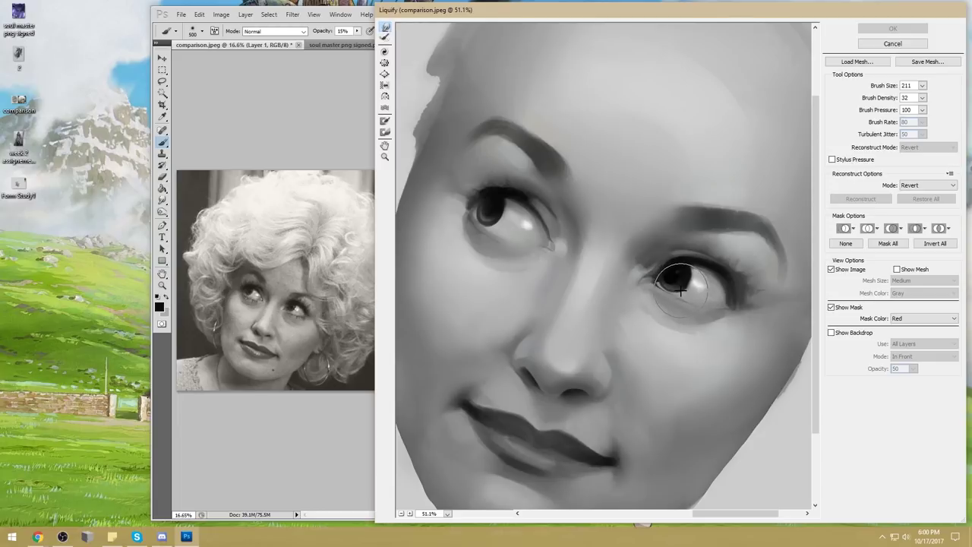
mouse_move(687, 290)
mouse_down()
mouse_move(689, 275)
mouse_move(674, 282)
mouse_up()
key(Return)
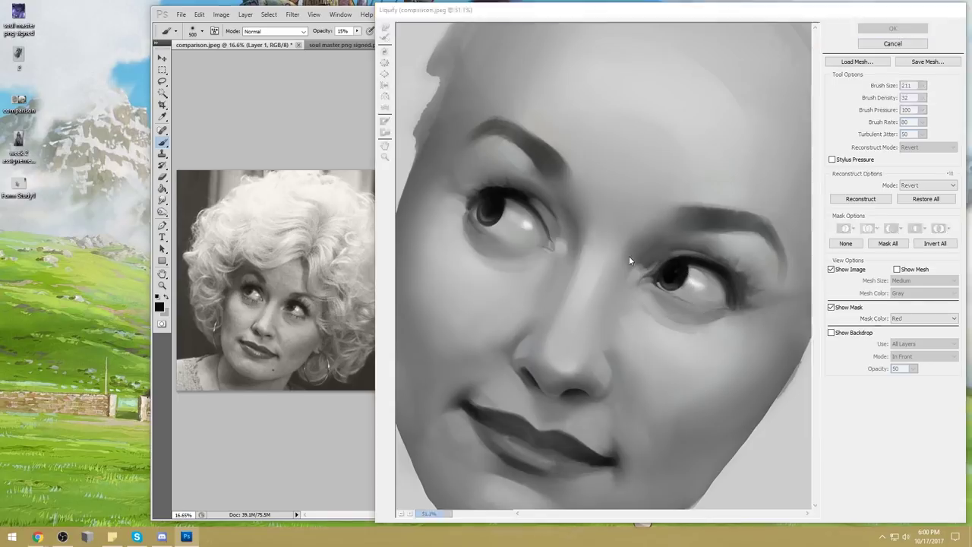
Flip the canvas back horizontally and check the correction against the original by hiding and showing Layer 1.
key(ctrl+shift+h)
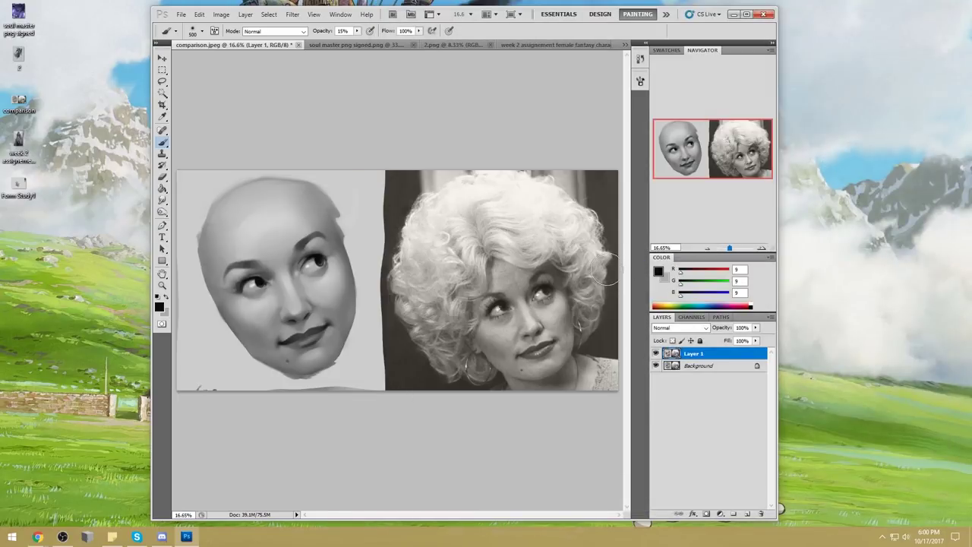
click(655, 353)
click(655, 353)
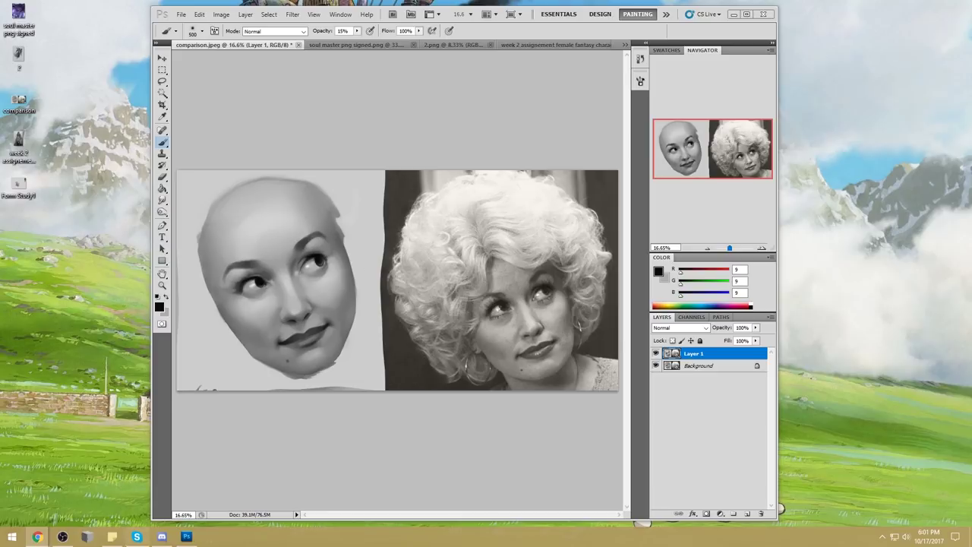
Switch to Chrome and bring the window with the Facebook critique meme into view.
mouse_move(38, 540)
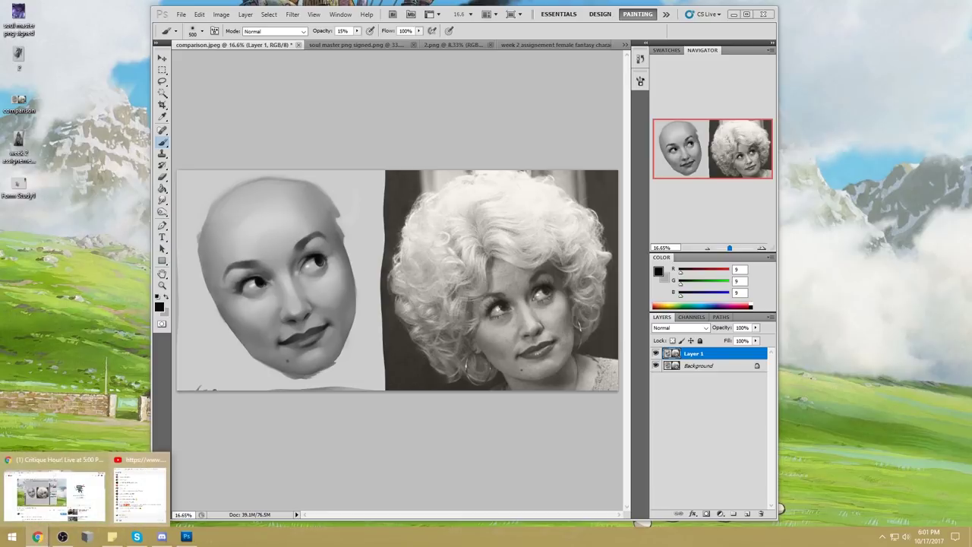
click(38, 540)
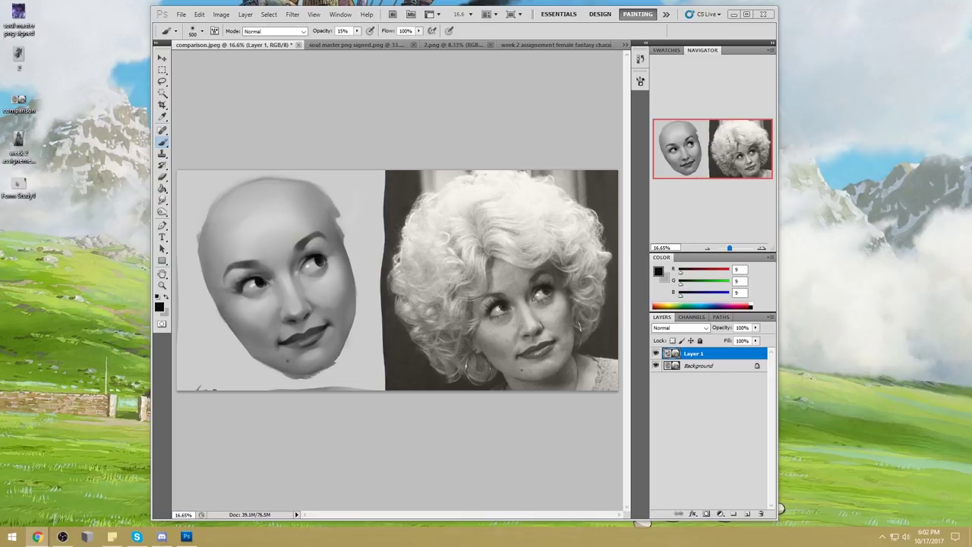
drag(971, 53, 532, 48)
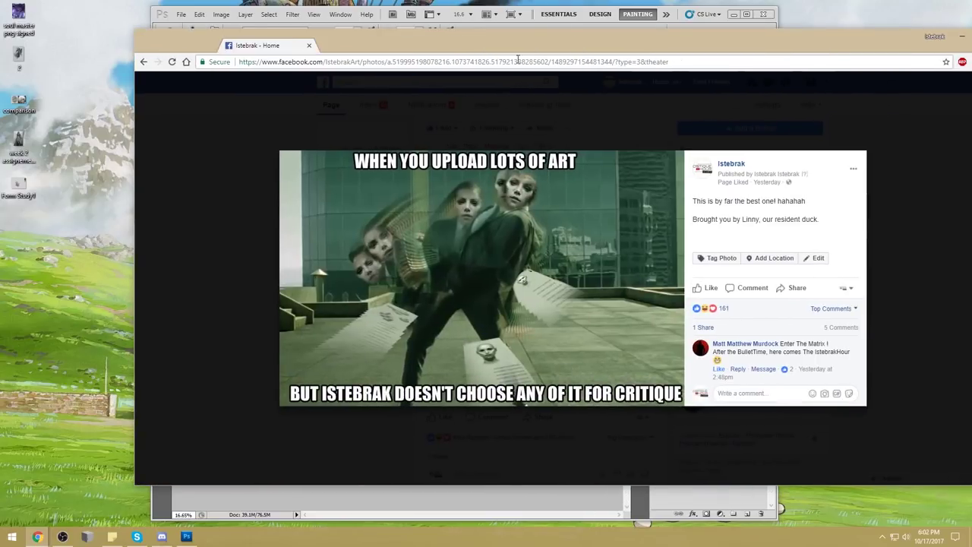
key(Escape)
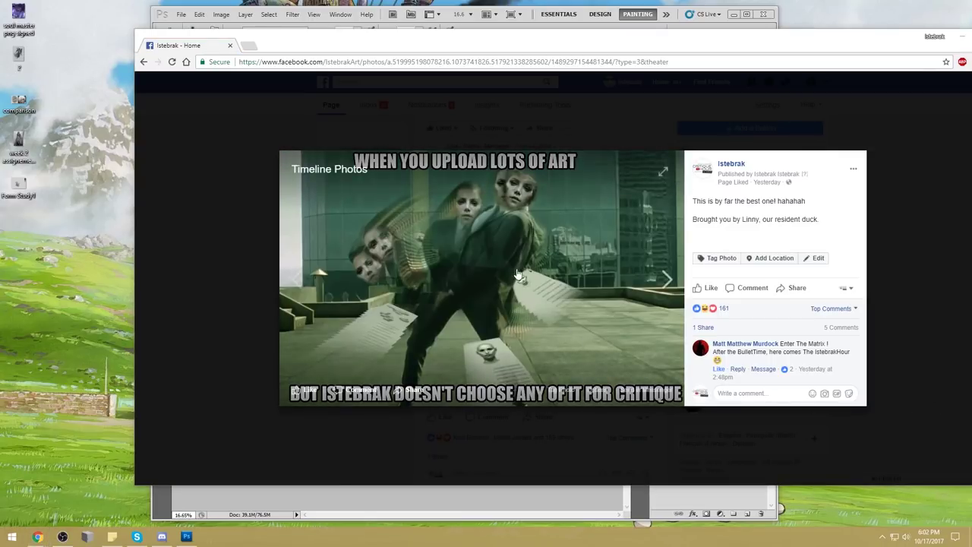
Examine the repeated painted faces in the meme photo and move the browser window away from the painting.
click(526, 187)
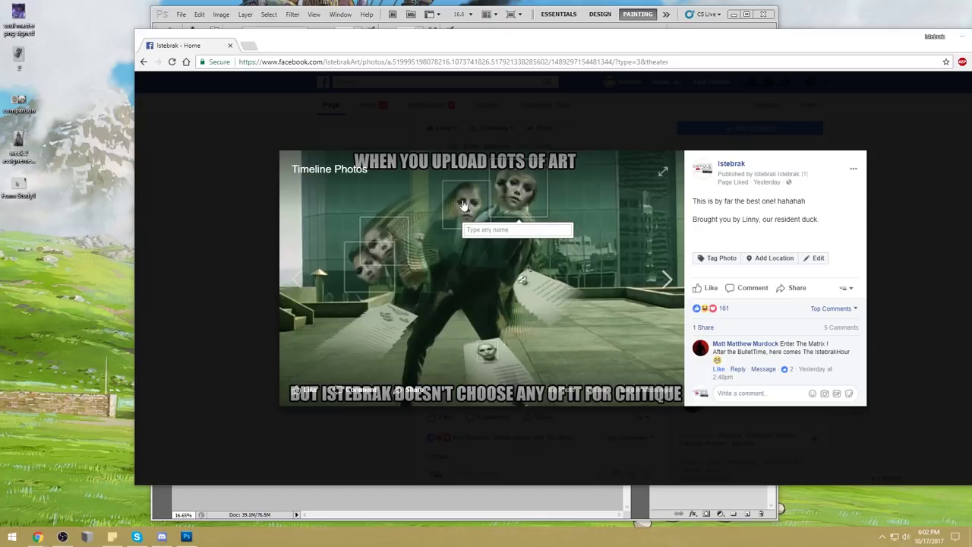
click(391, 245)
click(476, 186)
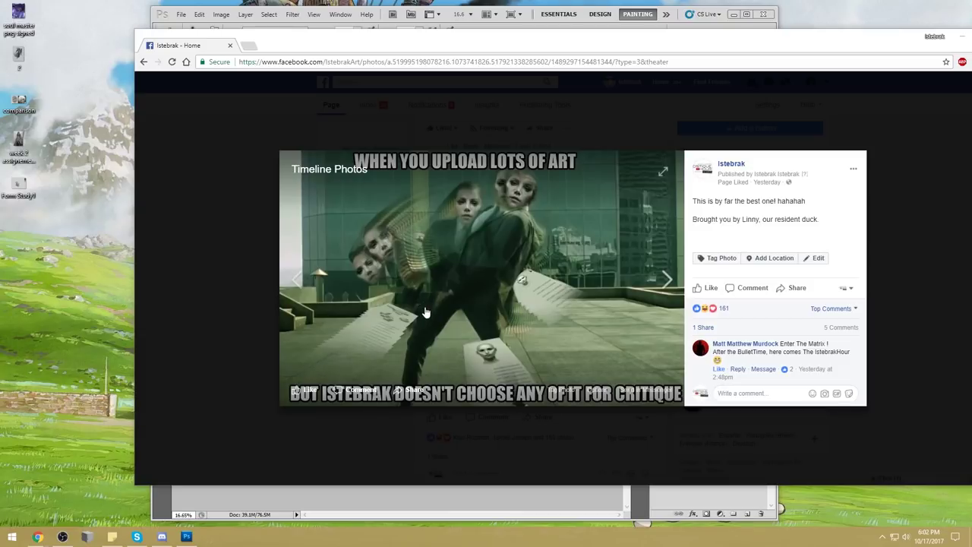
click(466, 215)
click(513, 204)
click(373, 259)
click(511, 208)
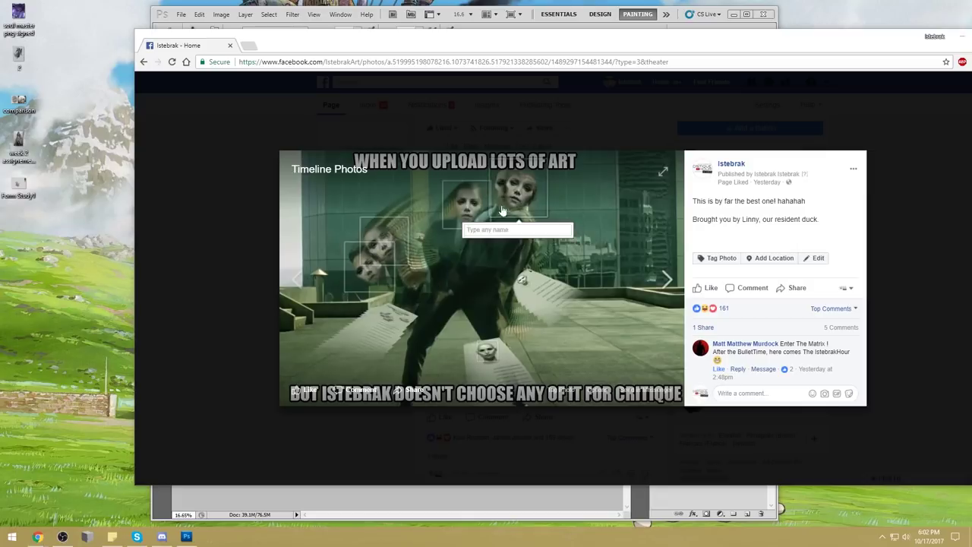
click(719, 393)
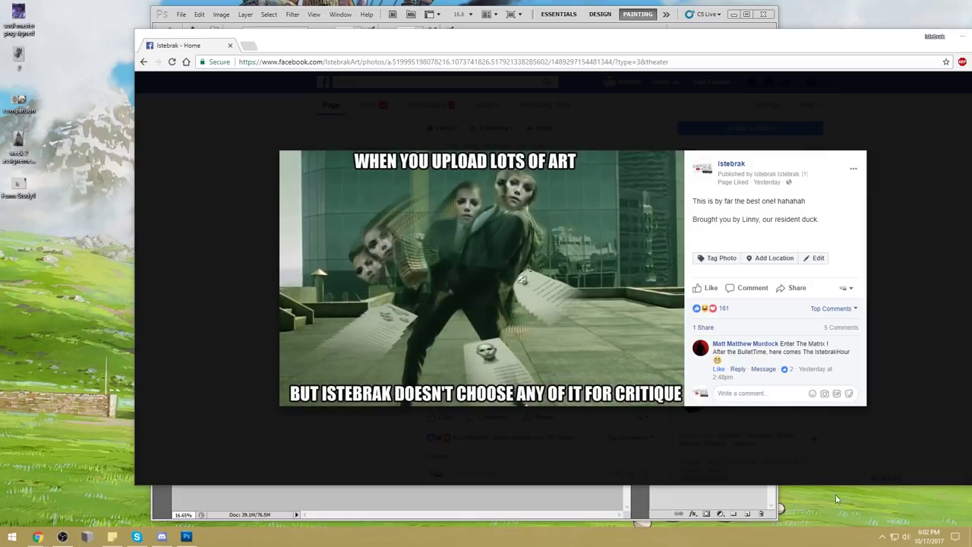
drag(811, 44, 971, 46)
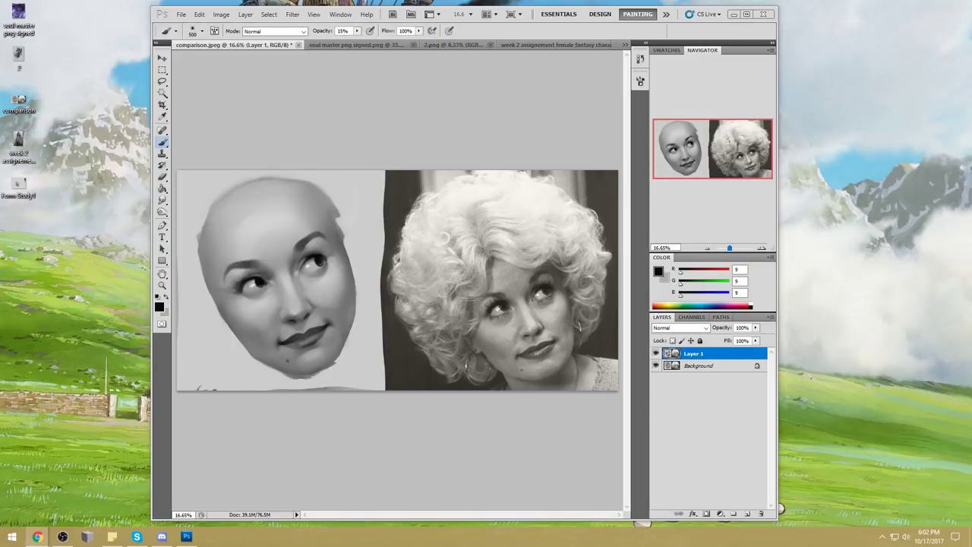